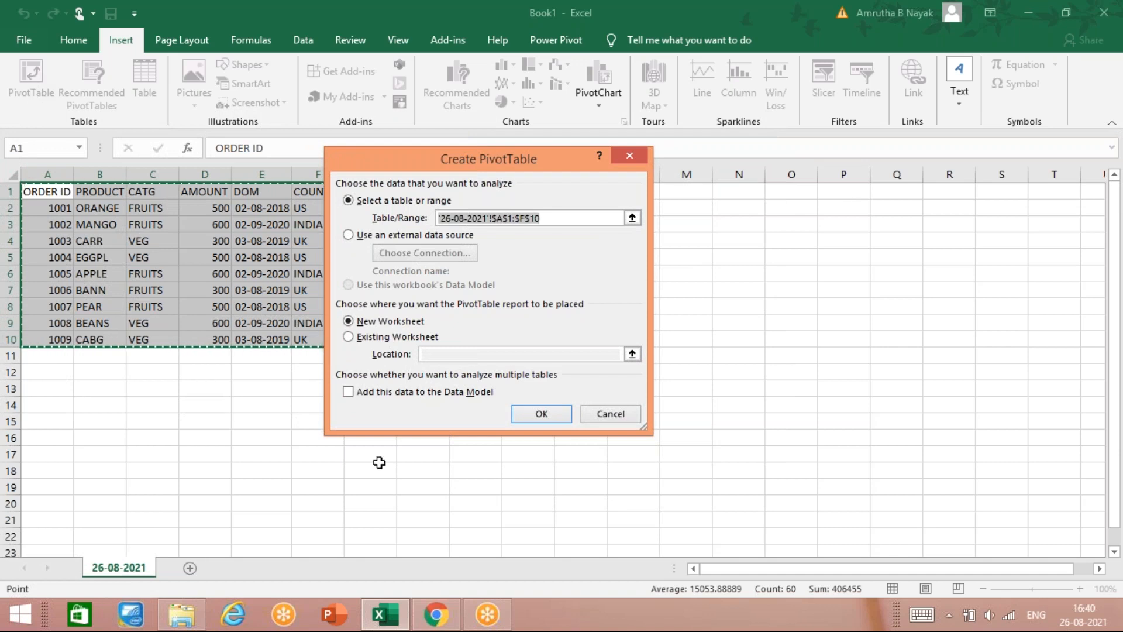
Step: Place the new PivotTable on the existing worksheet at cell A14
{"action": "left_click", "coordinate": [350, 338]}
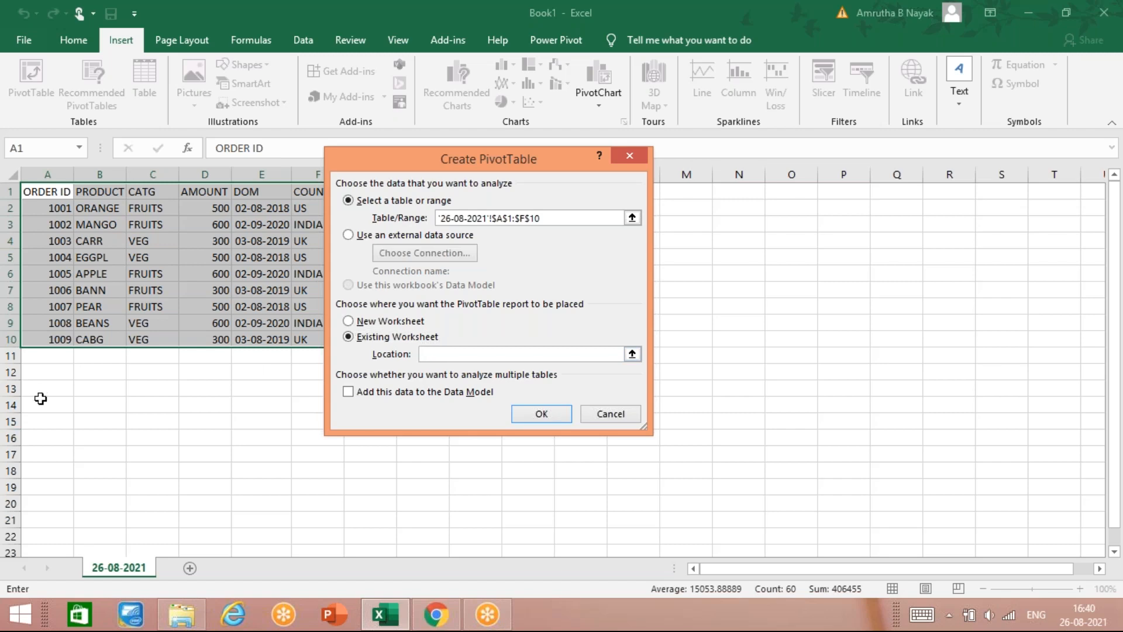
{"action": "left_click", "coordinate": [41, 398]}
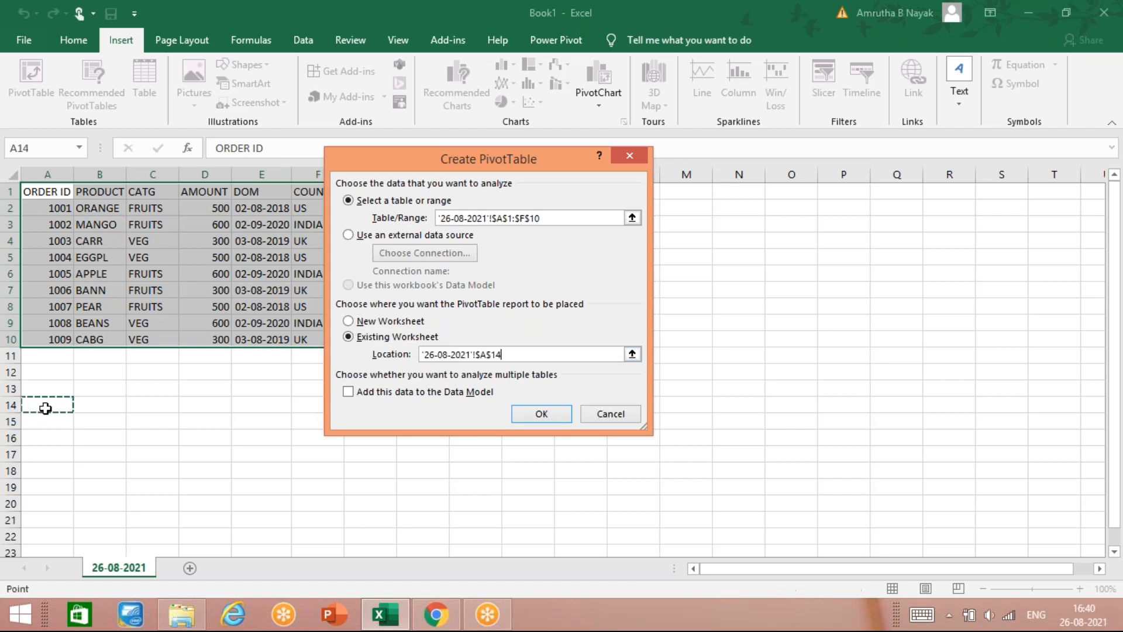
Step: Create the PivotTable with PRODUCT as rows and Sum of AMOUNT as values, then close the field list
{"action": "left_click", "coordinate": [544, 412]}
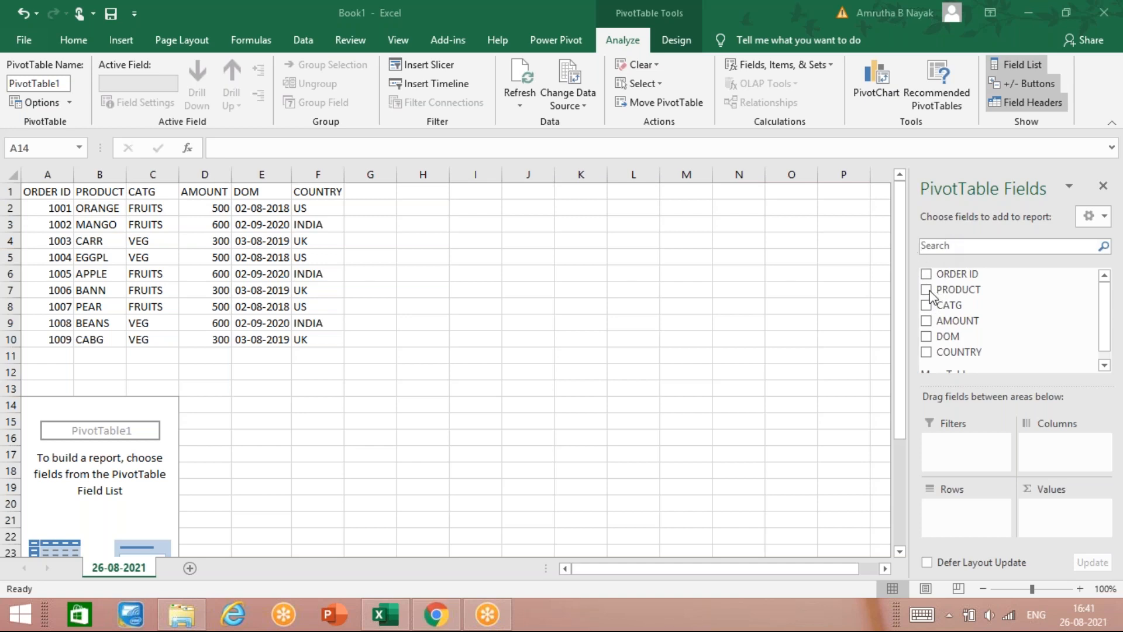
{"action": "left_click_drag", "start_coordinate": [930, 296], "coordinate": [968, 520]}
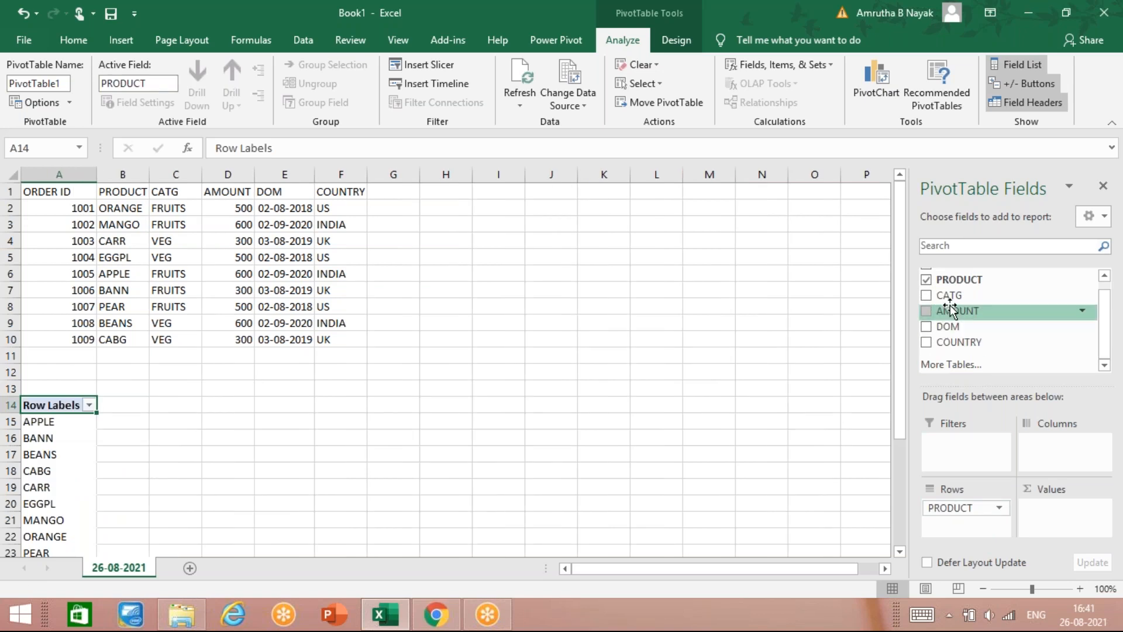
{"action": "left_click_drag", "start_coordinate": [950, 311], "coordinate": [1047, 517]}
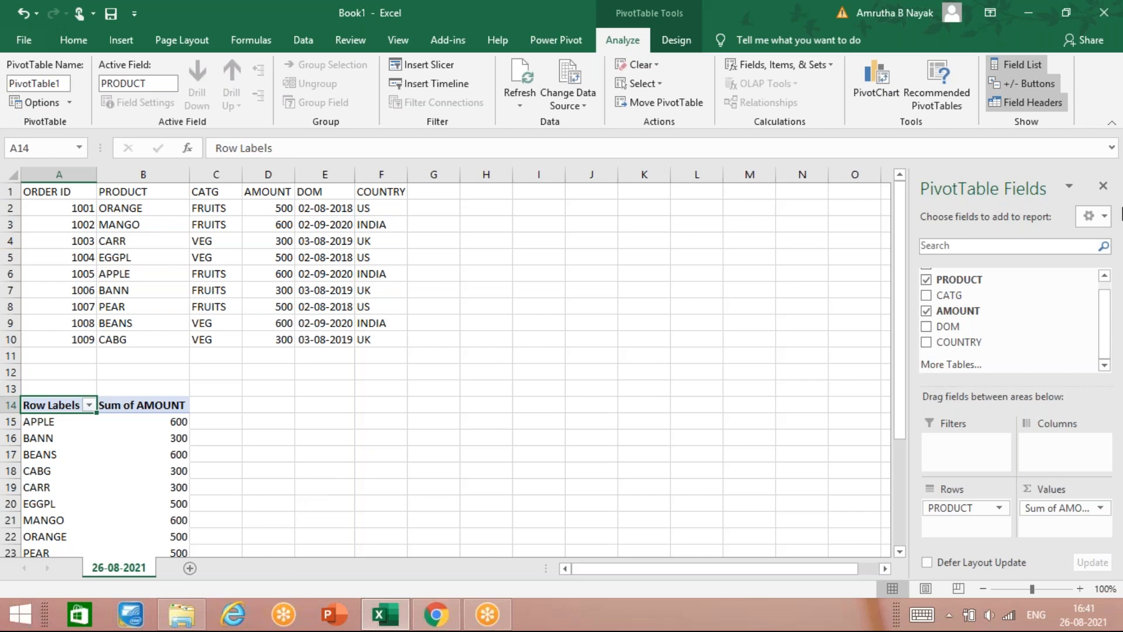
{"action": "left_click", "coordinate": [1104, 186]}
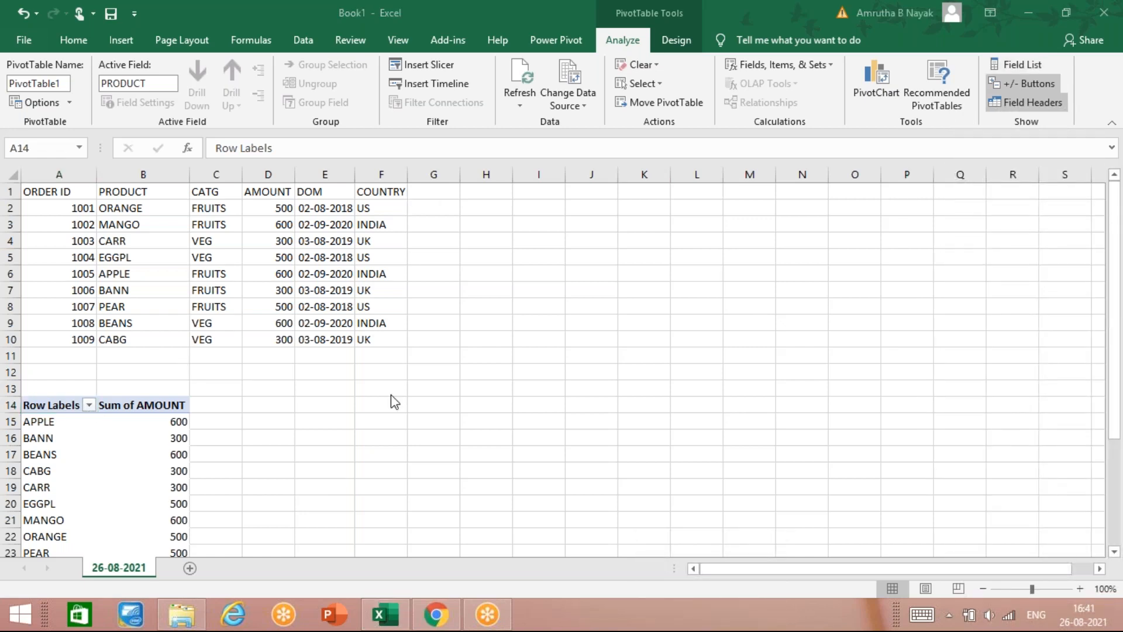
Step: Switch to the Insert ribbon to reach the Slicer and Timeline commands
{"action": "left_click", "coordinate": [123, 40]}
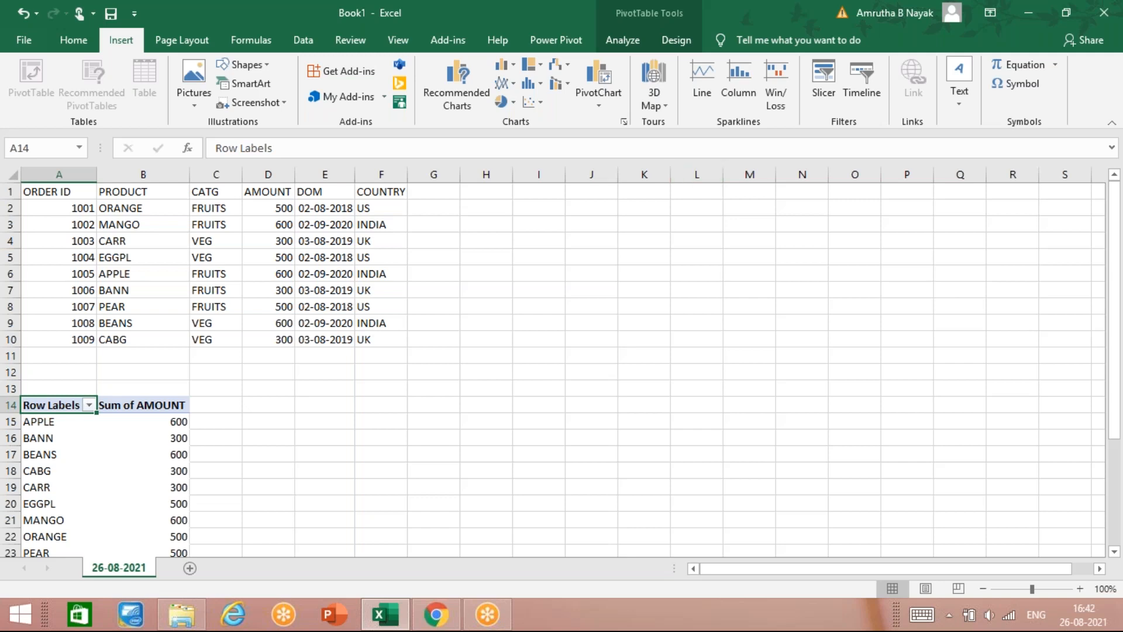
Step: Insert a slicer on the CATG field for the PivotTable
{"action": "left_click", "coordinate": [822, 96]}
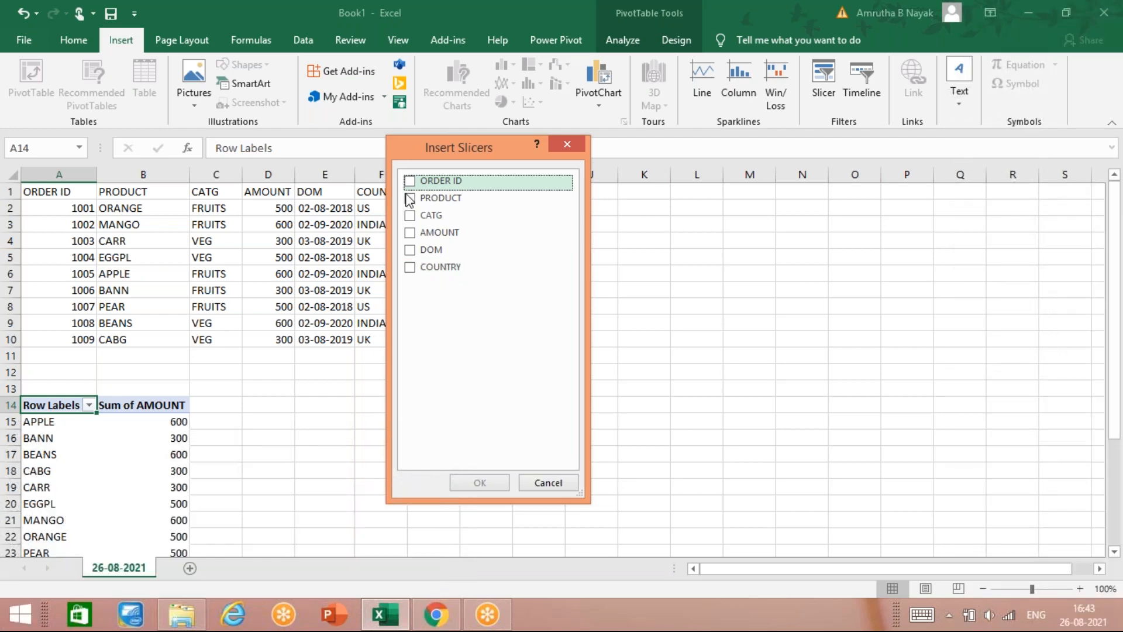
{"action": "left_click", "coordinate": [409, 216]}
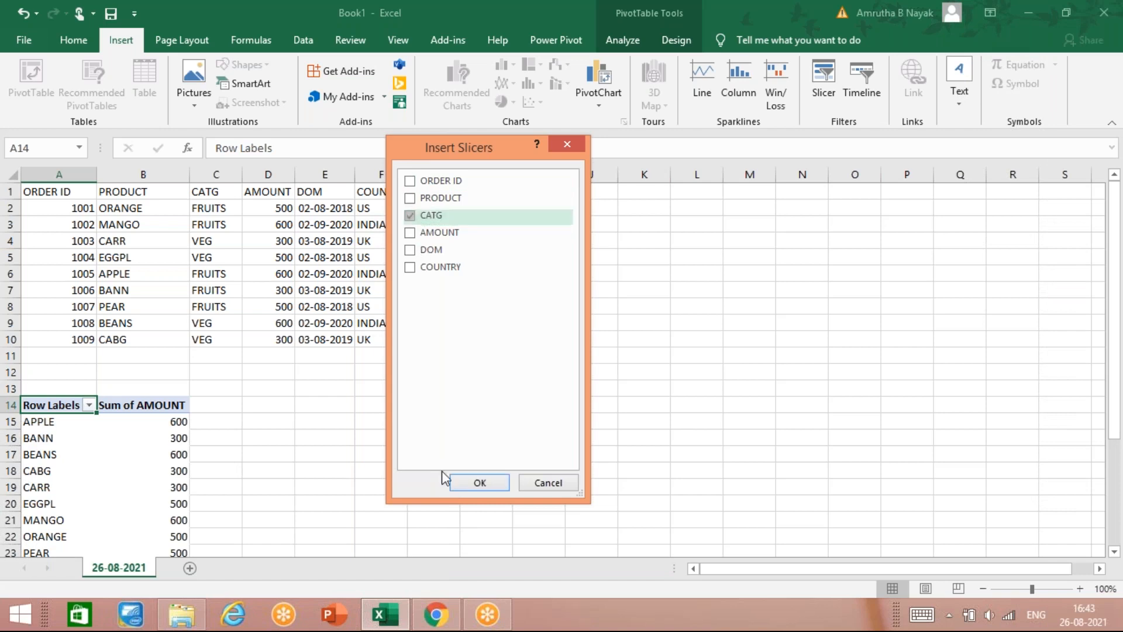
{"action": "left_click", "coordinate": [479, 482]}
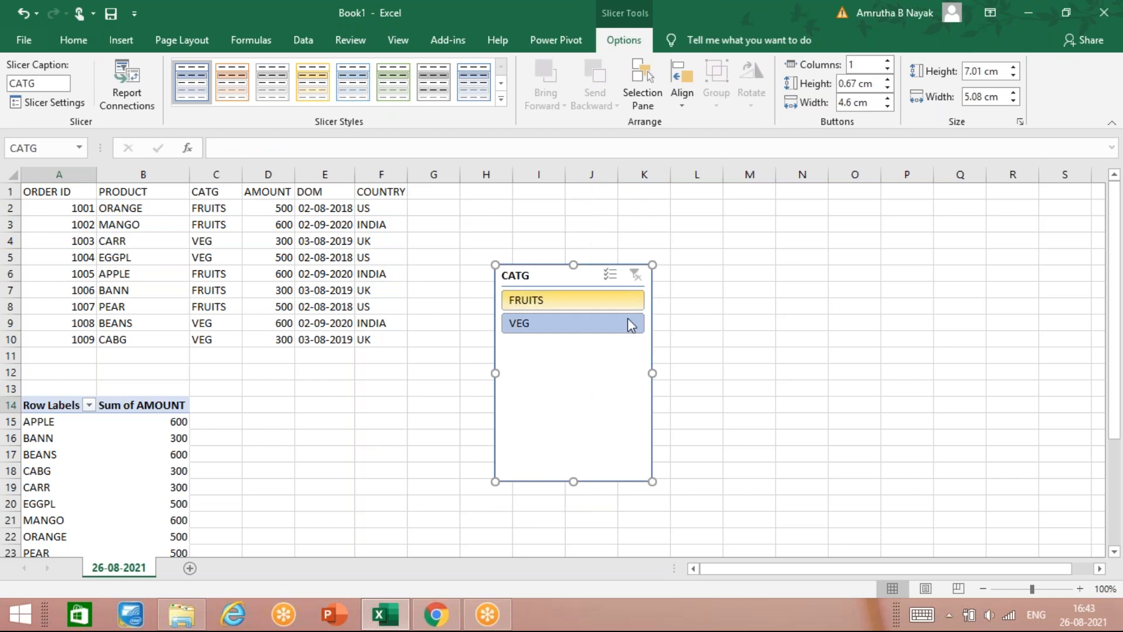
Step: Filter the pivot to FRUITS, then VEG, with the CATG slicer, then clear its filter
{"action": "left_click", "coordinate": [584, 308]}
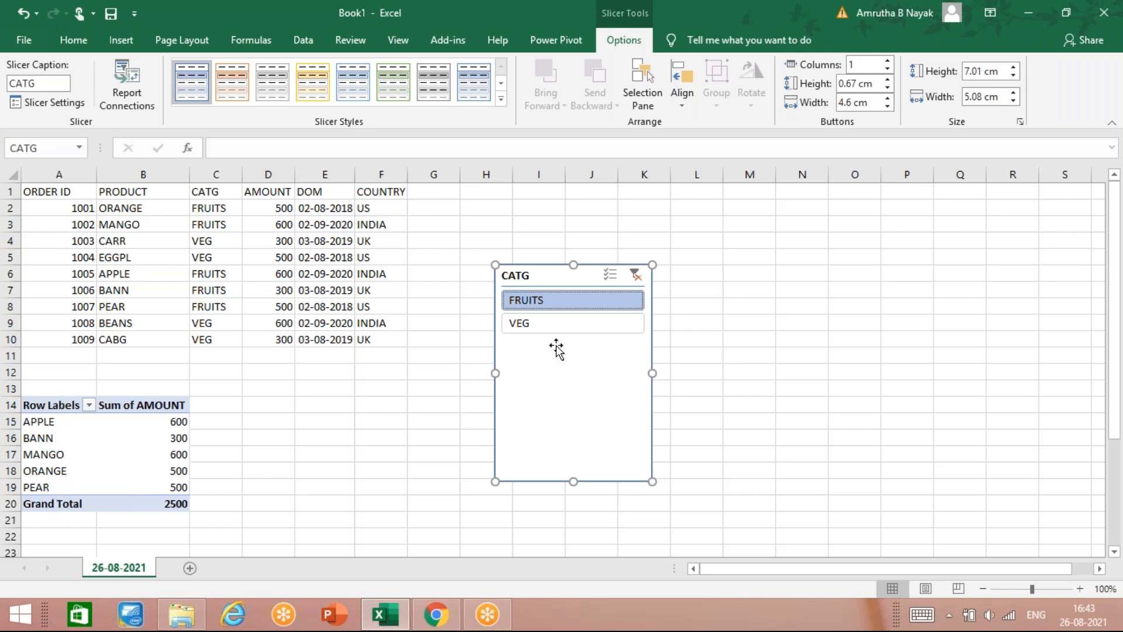
{"action": "left_click", "coordinate": [559, 327]}
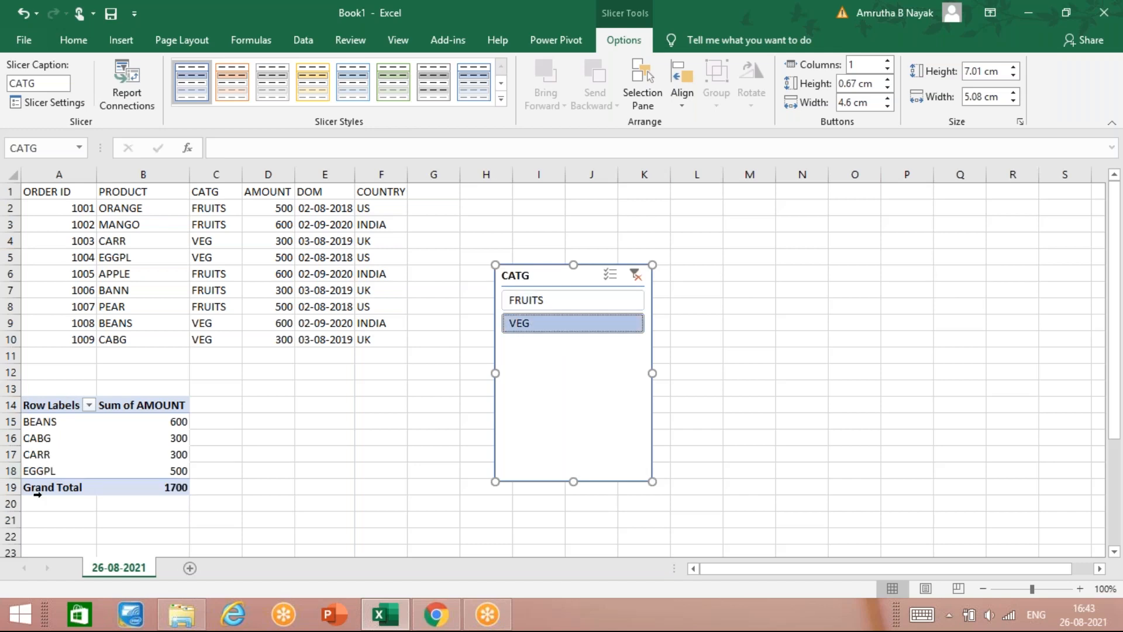
{"action": "left_click", "coordinate": [635, 274]}
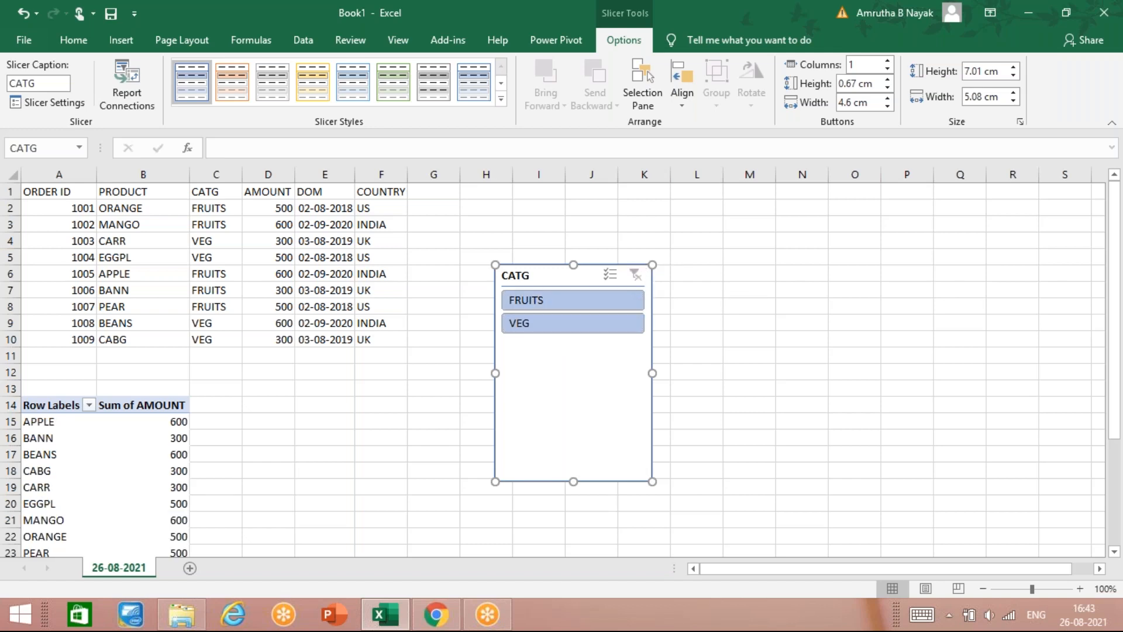
{"action": "left_click", "coordinate": [678, 338]}
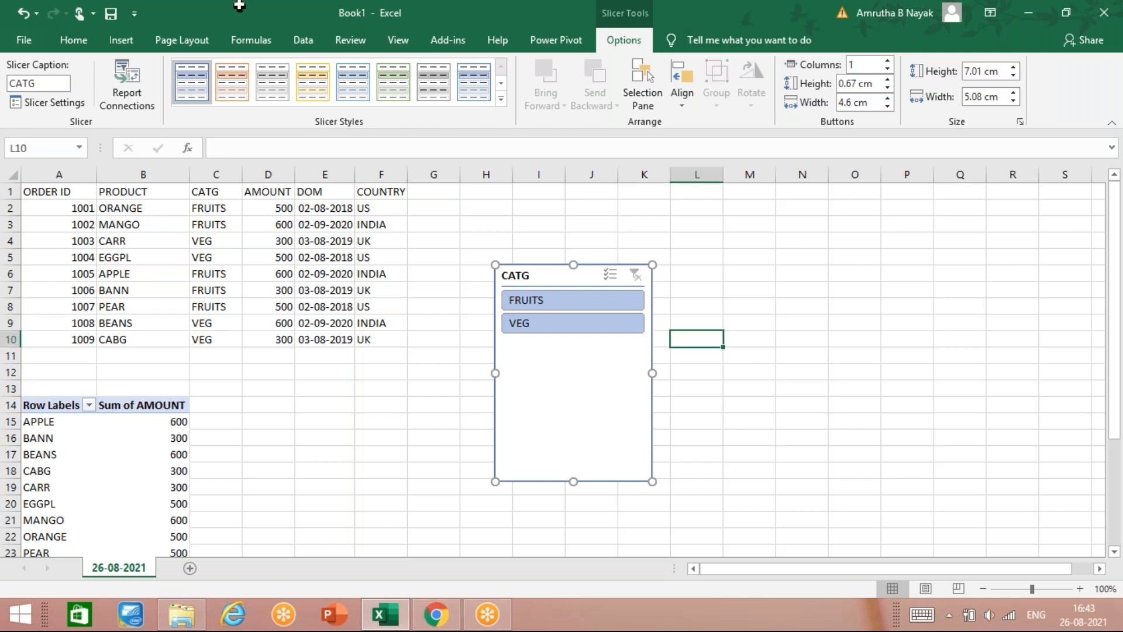
{"action": "left_click", "coordinate": [122, 41]}
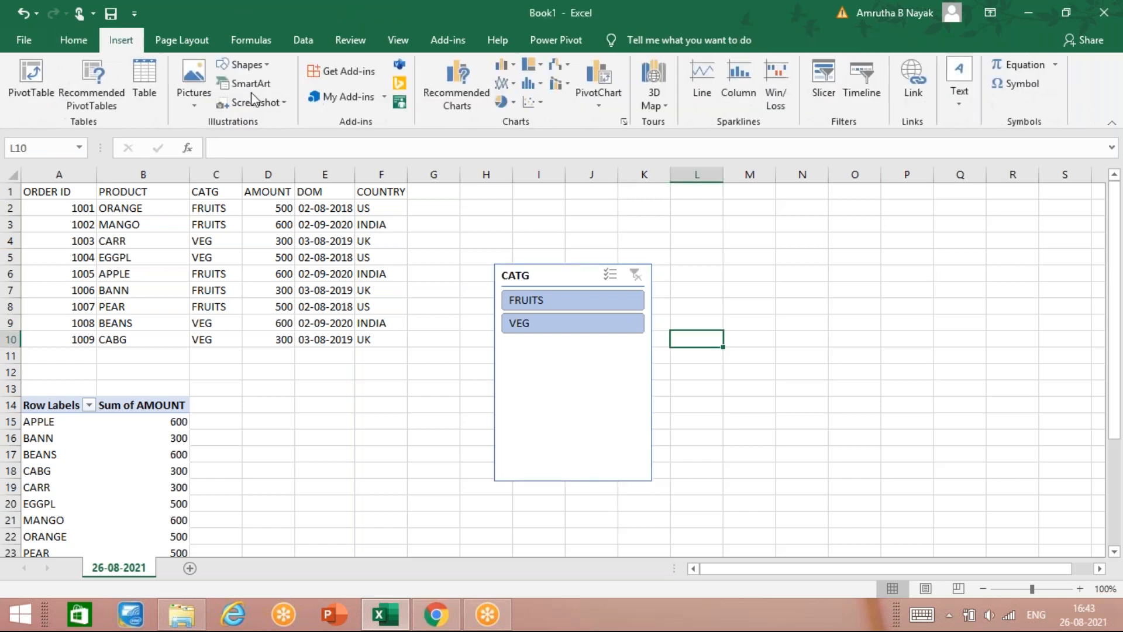
Step: Select the PivotTable and insert a second slicer on the AMOUNT field
{"action": "left_click", "coordinate": [823, 92]}
{"action": "left_click", "coordinate": [52, 409]}
{"action": "left_click", "coordinate": [51, 405]}
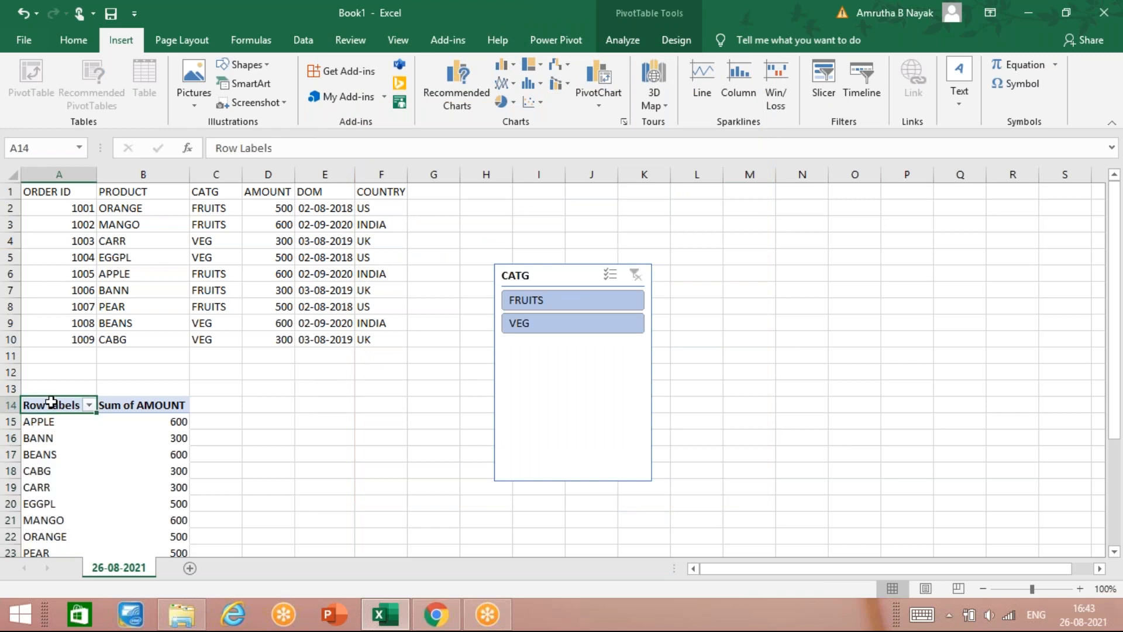
{"action": "left_click", "coordinate": [831, 69]}
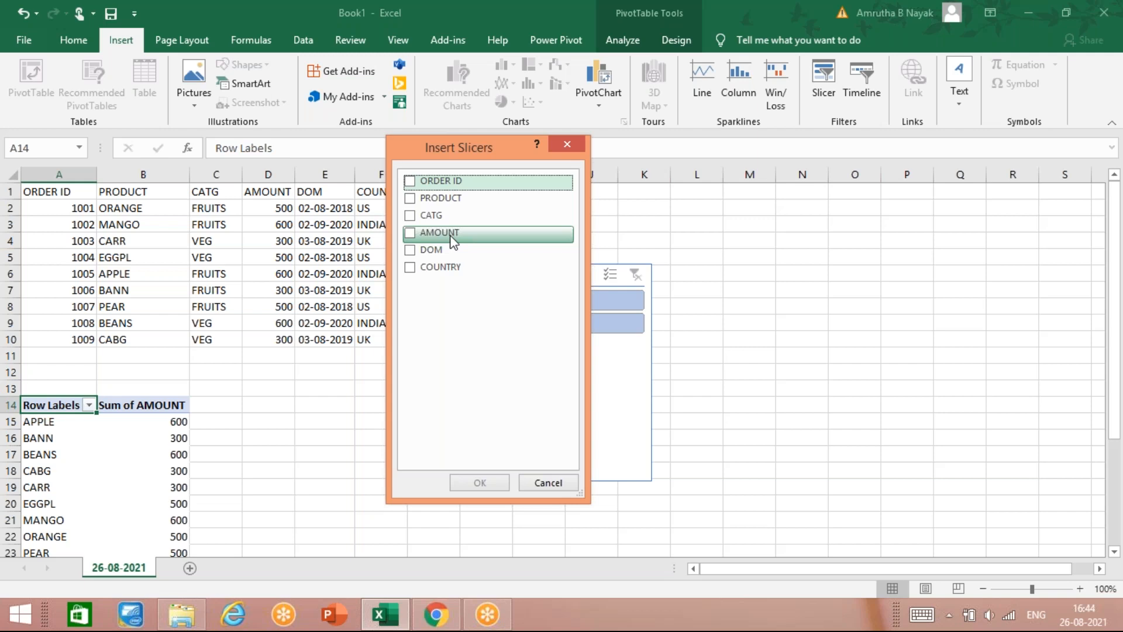
{"action": "left_click", "coordinate": [413, 237]}
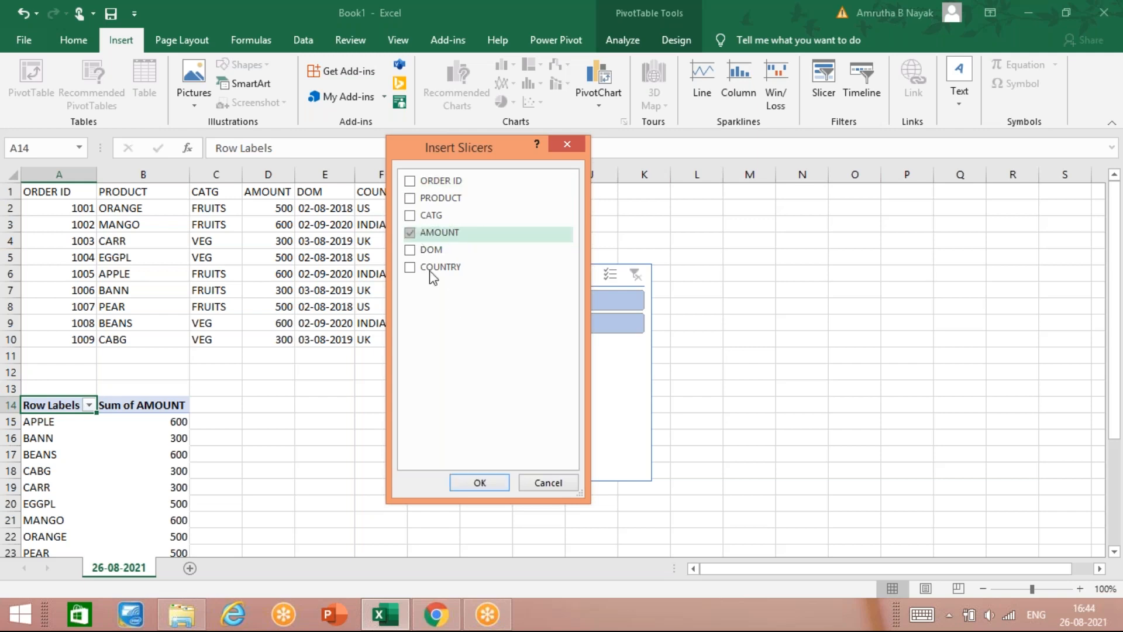
{"action": "left_click", "coordinate": [479, 484]}
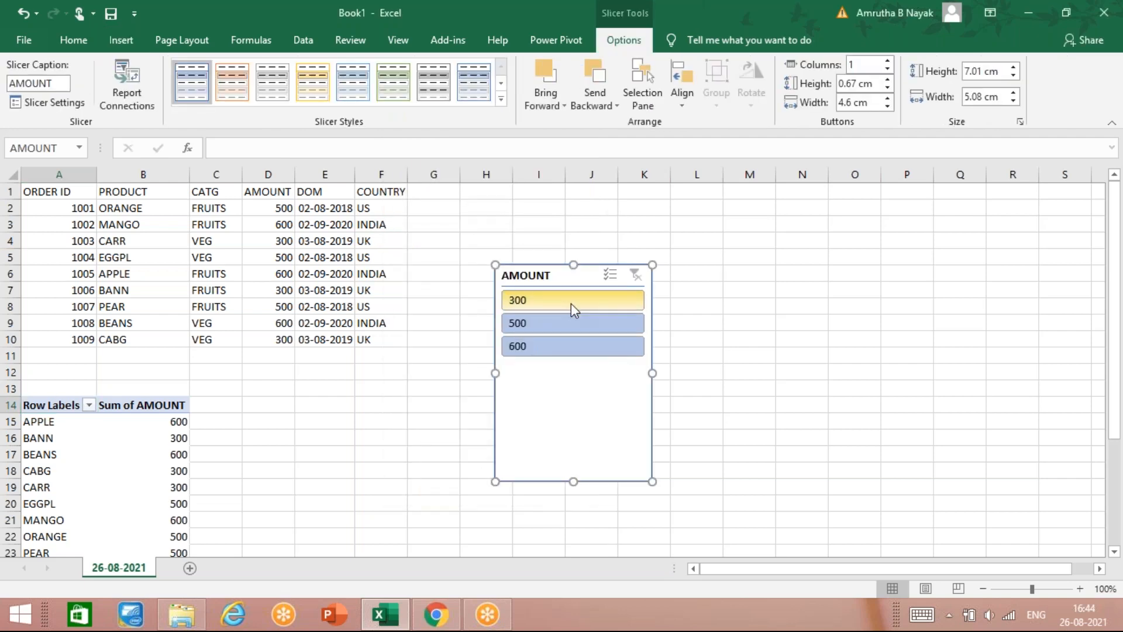
Step: Move the AMOUNT slicer left of CATG, try the 300, 500 and 600 filters, then clear it
{"action": "left_click_drag", "start_coordinate": [590, 275], "coordinate": [405, 272]}
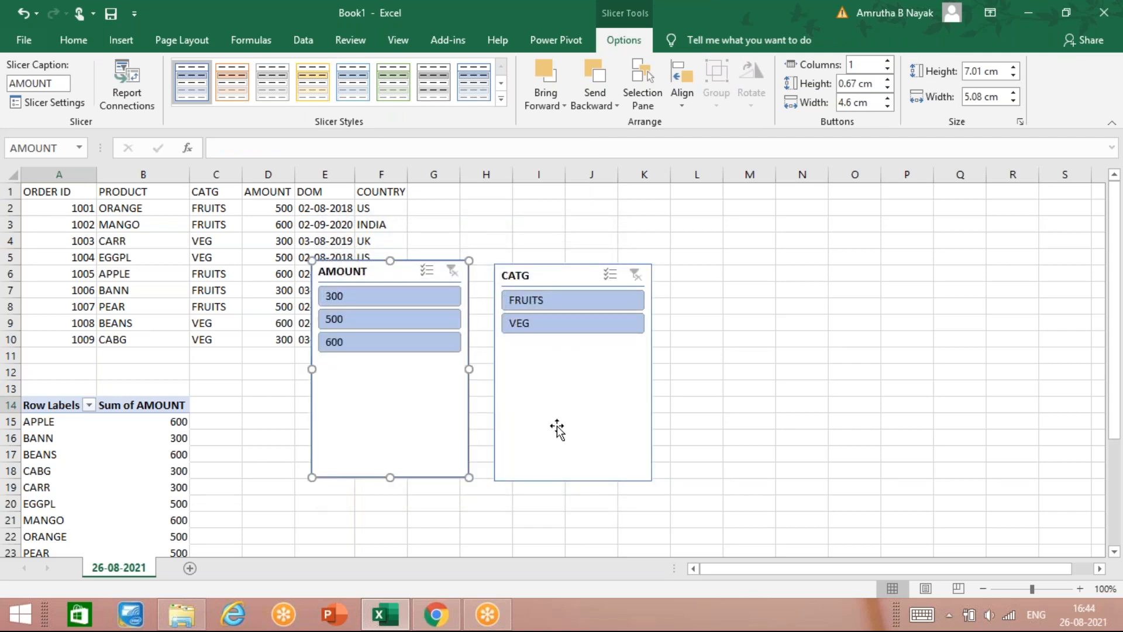
{"action": "left_click", "coordinate": [416, 302]}
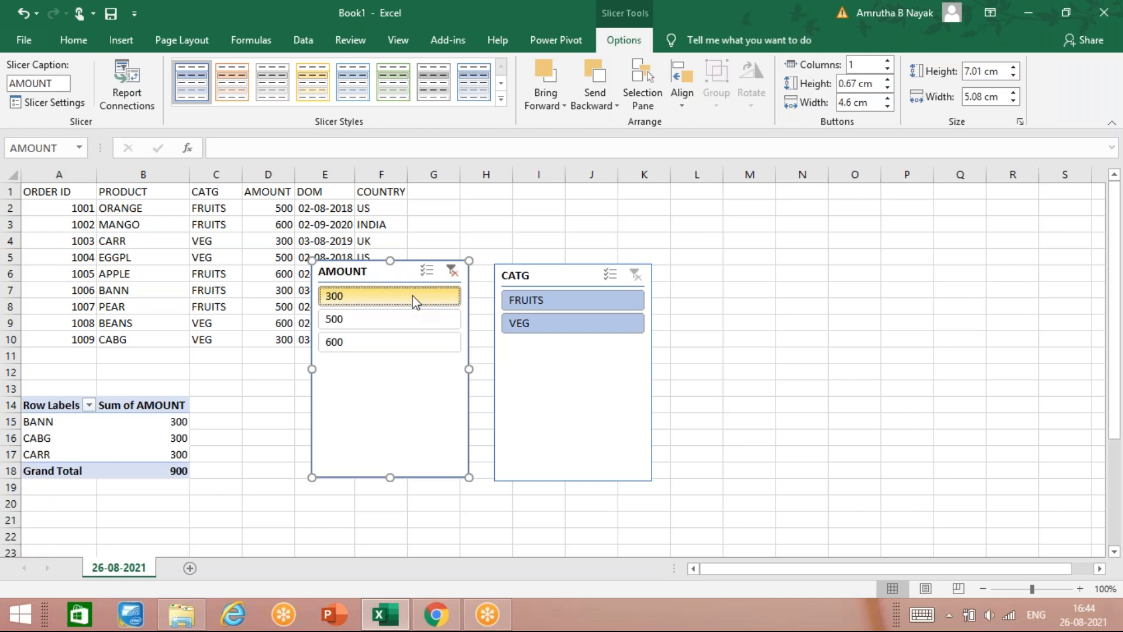
{"action": "left_click", "coordinate": [408, 326]}
{"action": "left_click", "coordinate": [386, 346]}
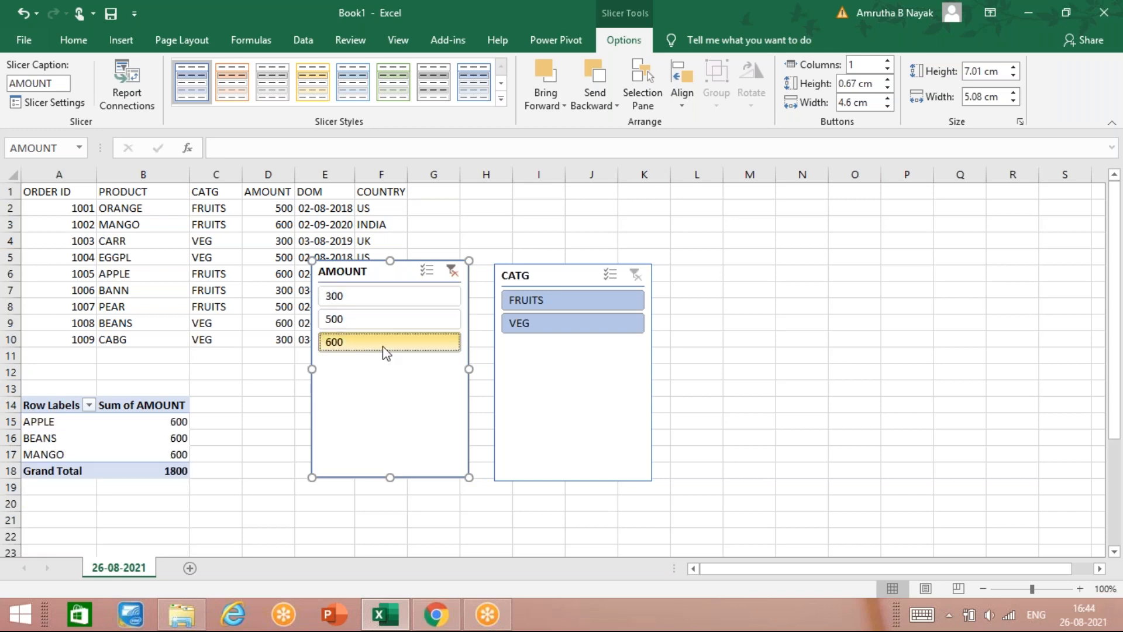
{"action": "left_click", "coordinate": [453, 271]}
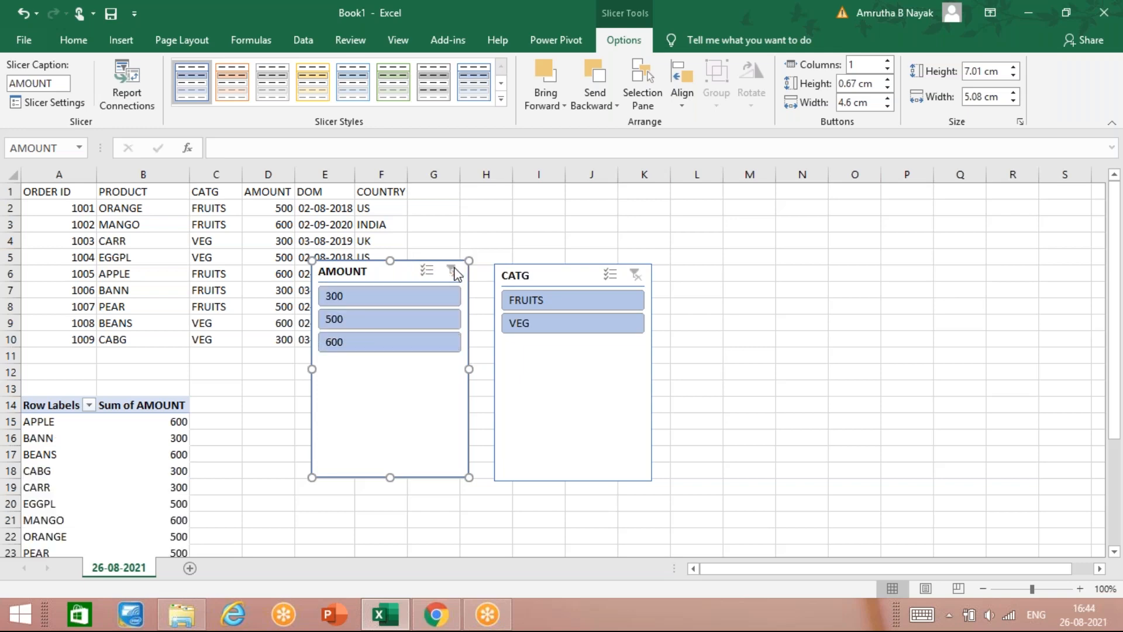
Step: Filter to FRUITS and amount 300, leaving only BANN totalling 300
{"action": "left_click", "coordinate": [565, 305]}
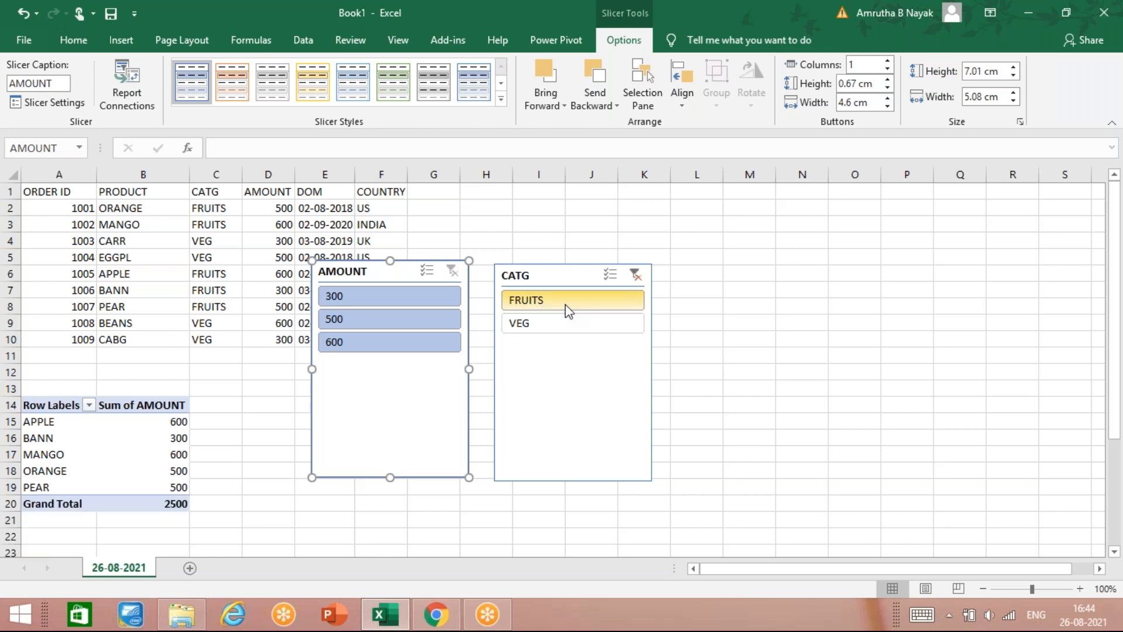
{"action": "left_click", "coordinate": [376, 298]}
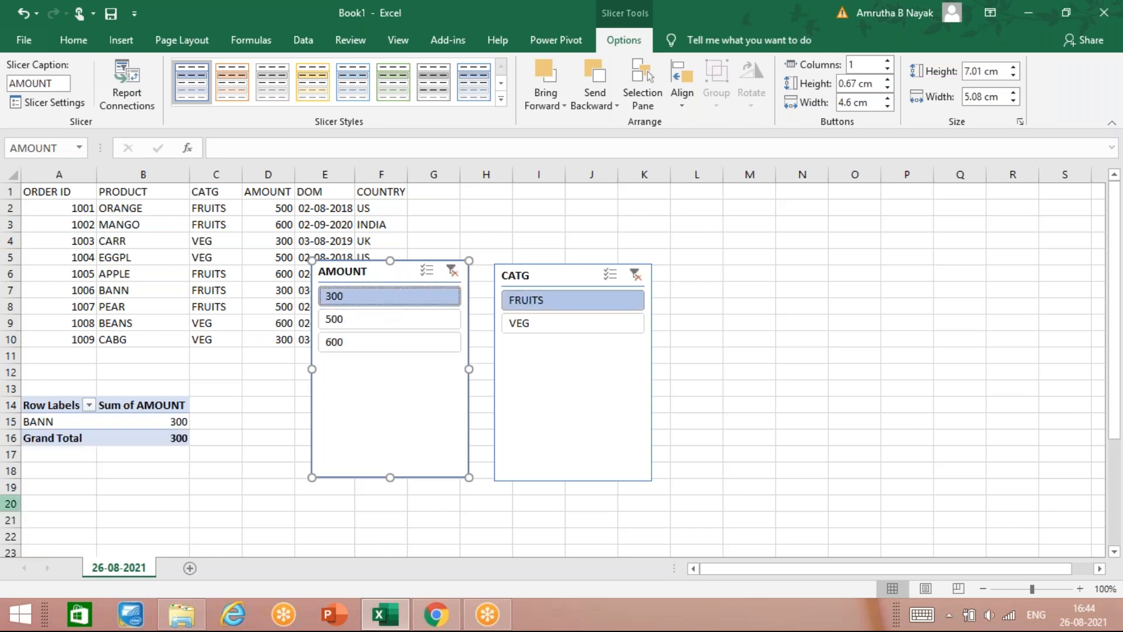
{"action": "mouse_move", "coordinate": [137, 430]}
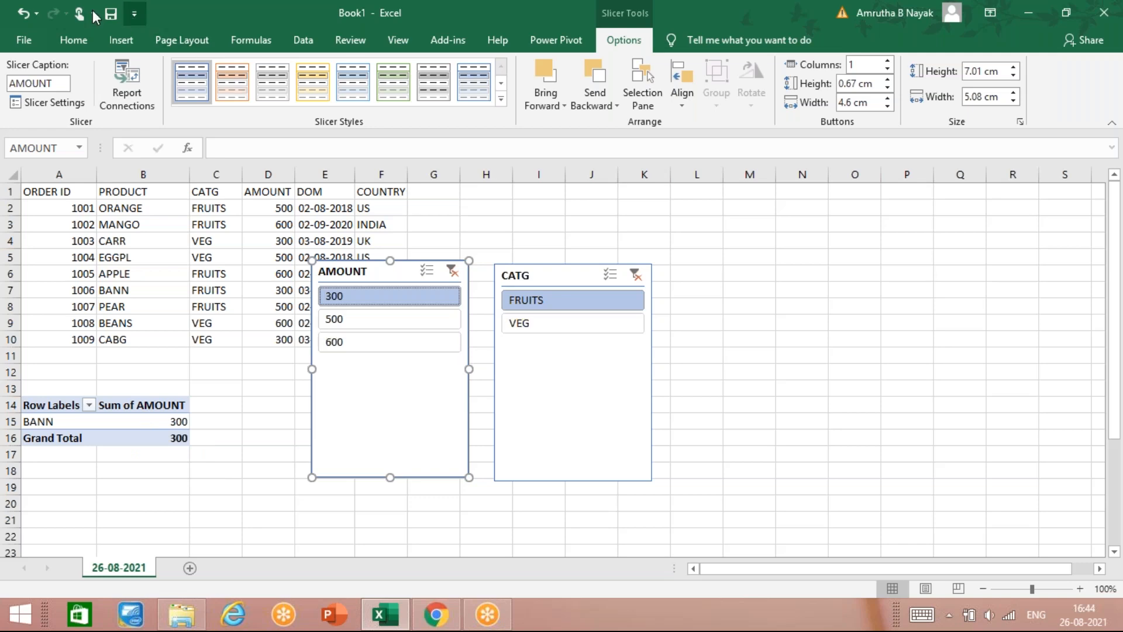
{"action": "left_click", "coordinate": [73, 39]}
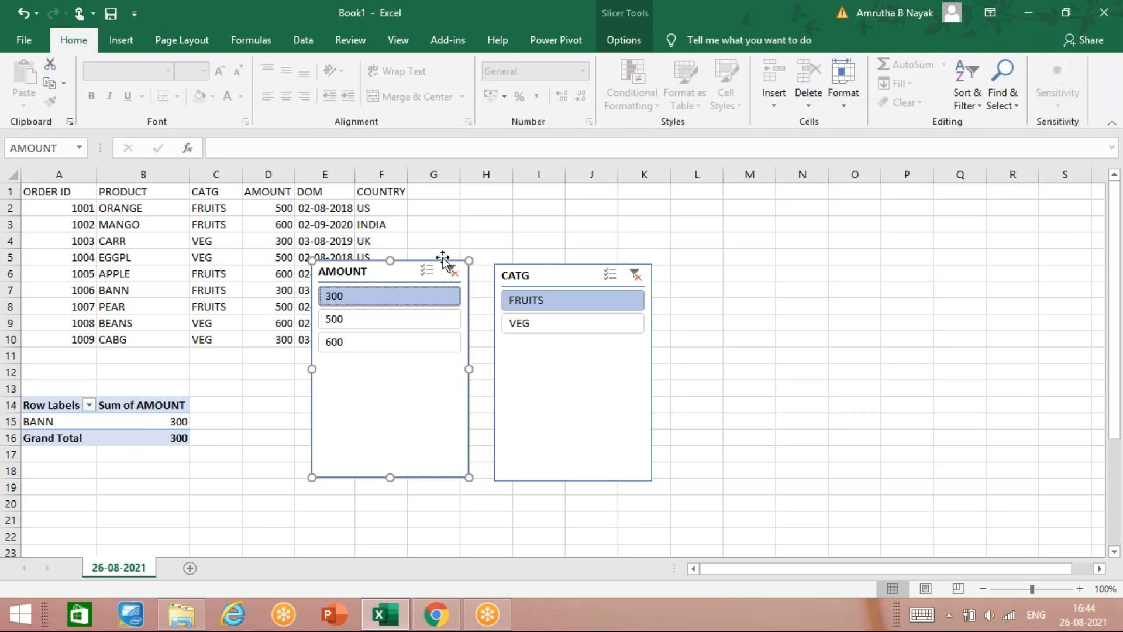
Step: Delete the AMOUNT and CATG slicers, then reselect the data and the PivotTable at A14
{"action": "right_click", "coordinate": [411, 266]}
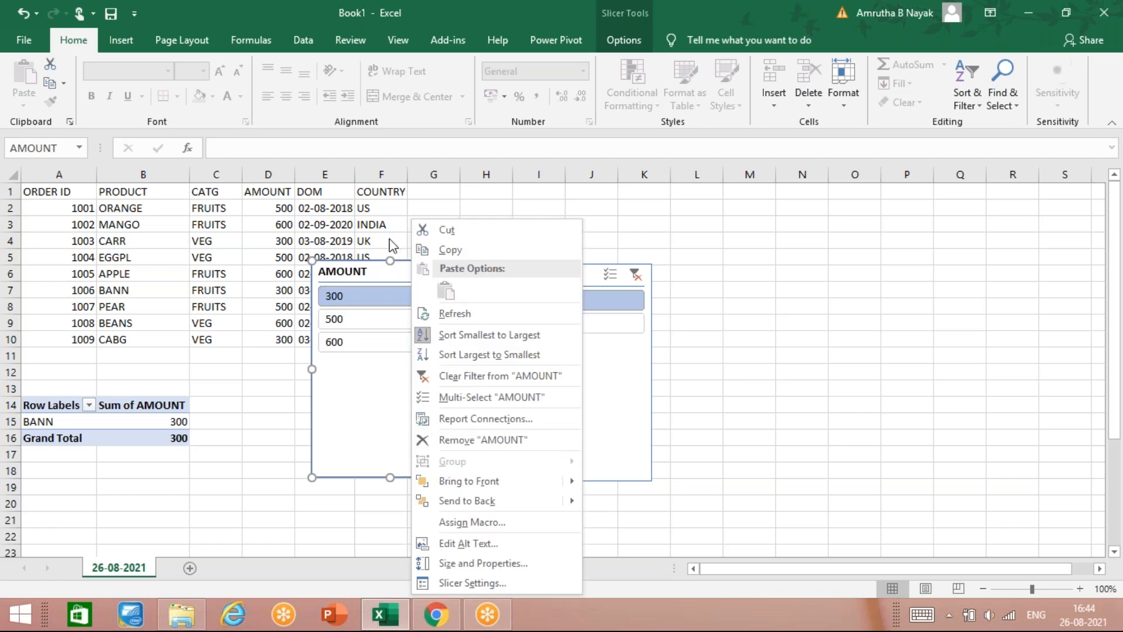
{"action": "key", "text": "Escape"}
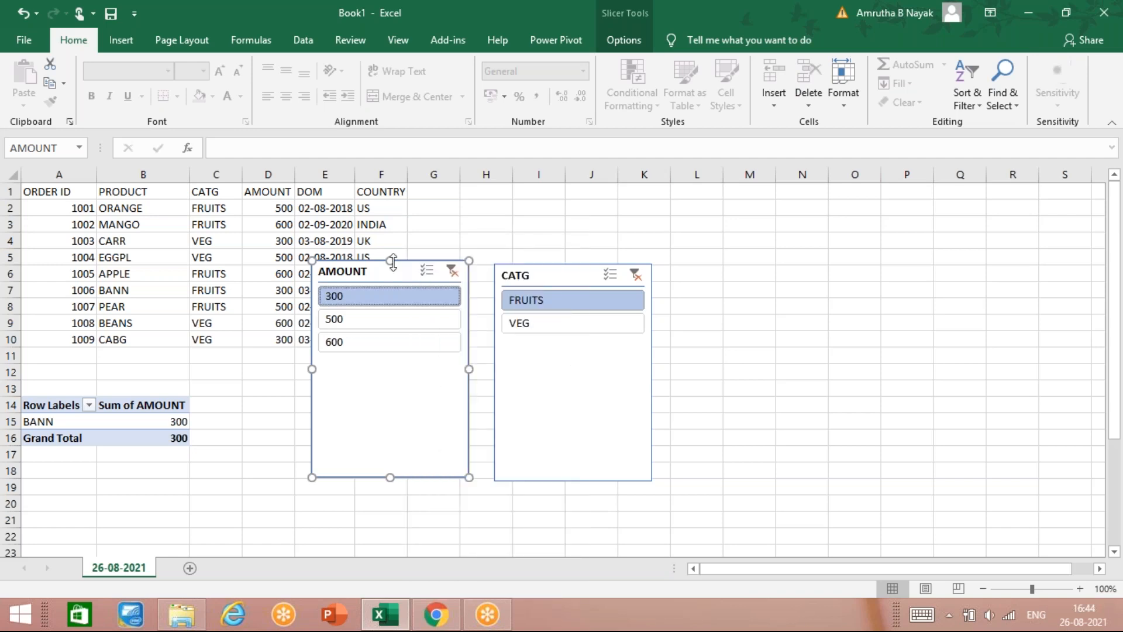
{"action": "key", "text": "Delete"}
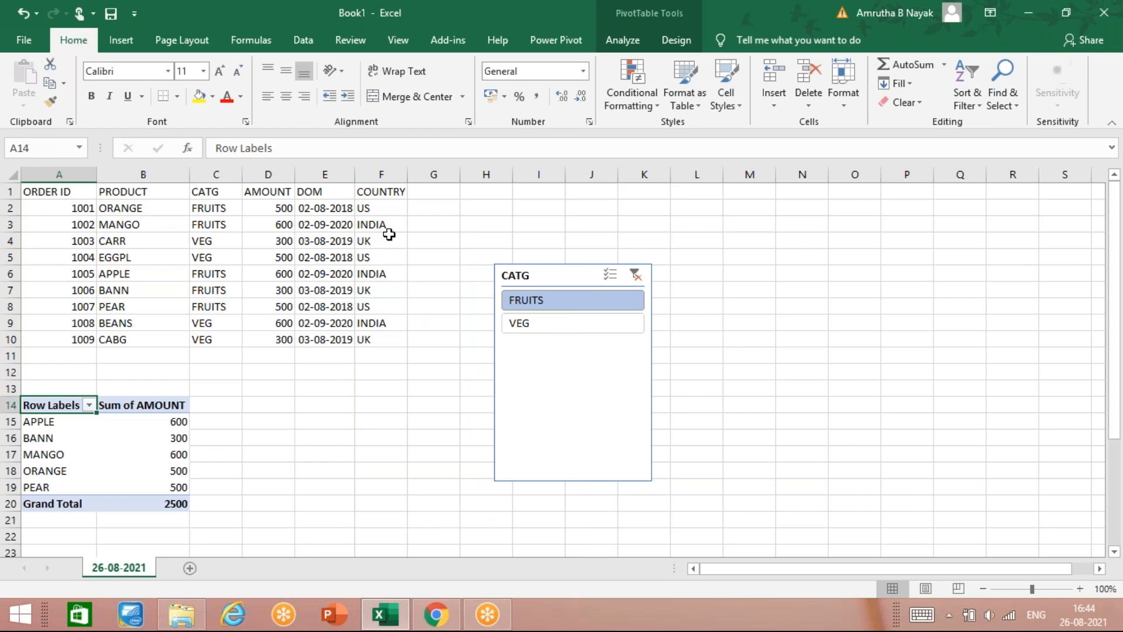
{"action": "left_click", "coordinate": [560, 349]}
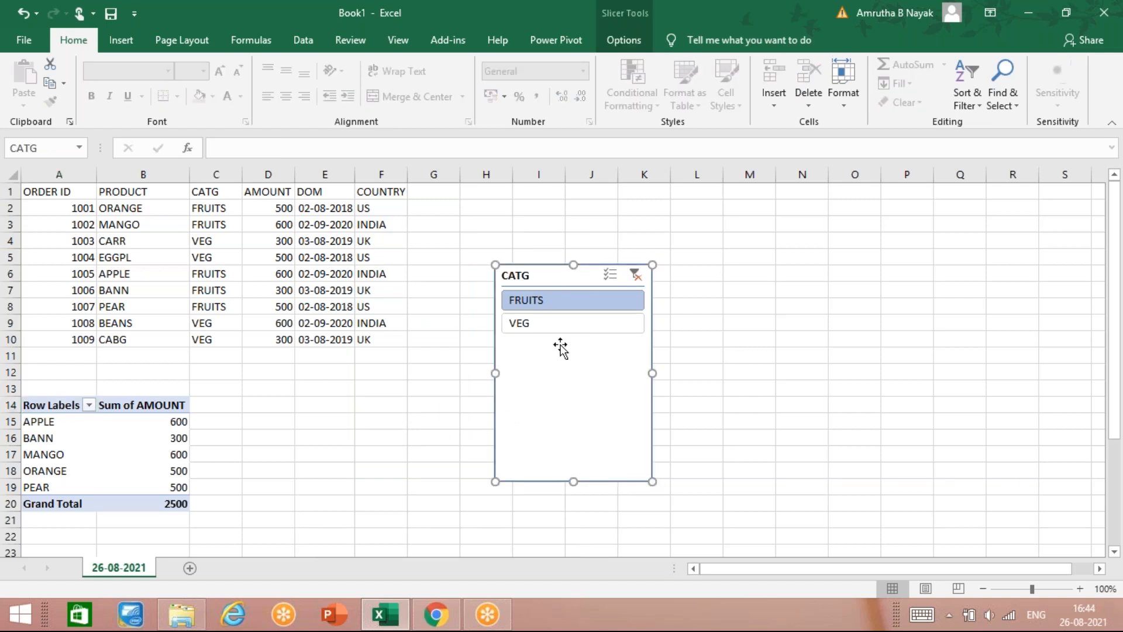
{"action": "key", "text": "Delete"}
{"action": "left_click_drag", "start_coordinate": [74, 195], "coordinate": [268, 353]}
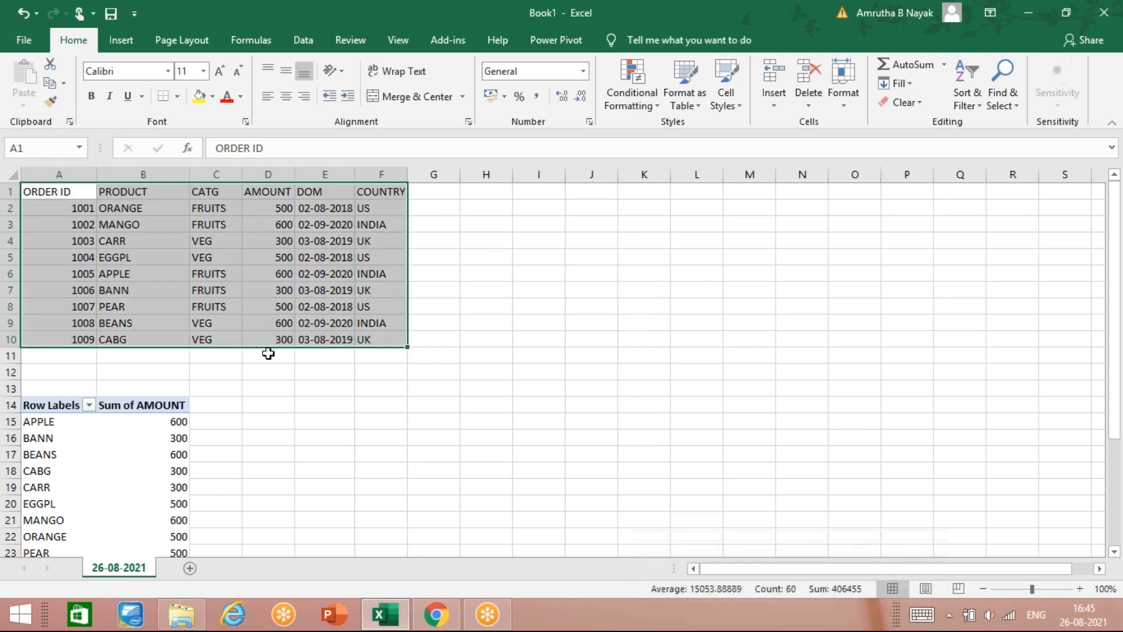
{"action": "left_click", "coordinate": [50, 405]}
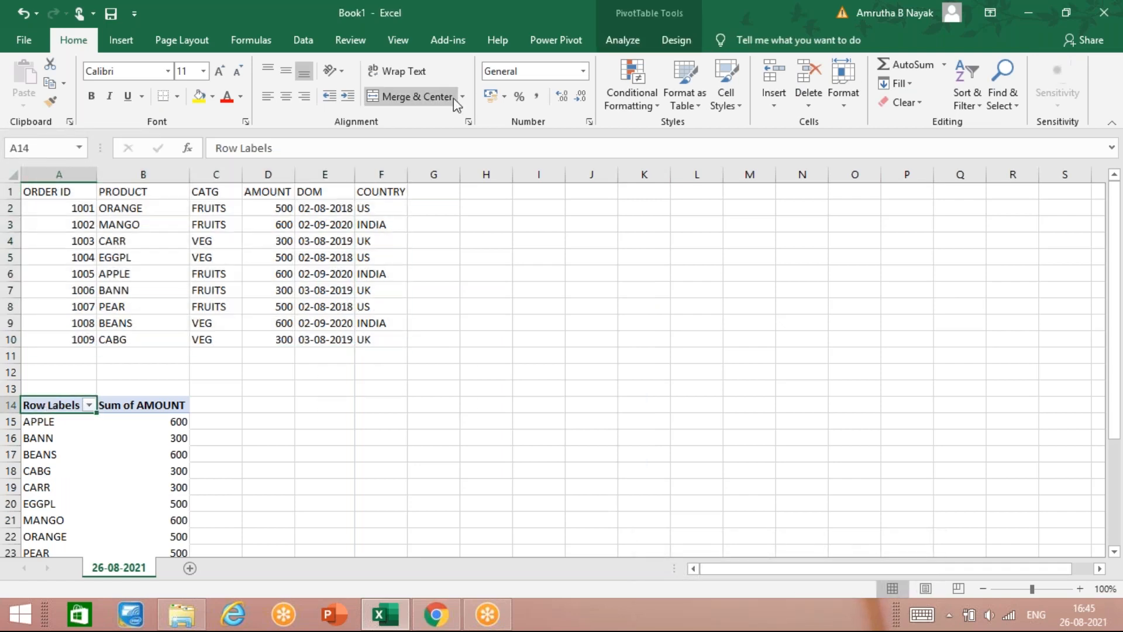
Step: Insert a slicer on the PRODUCT field
{"action": "left_click", "coordinate": [121, 40]}
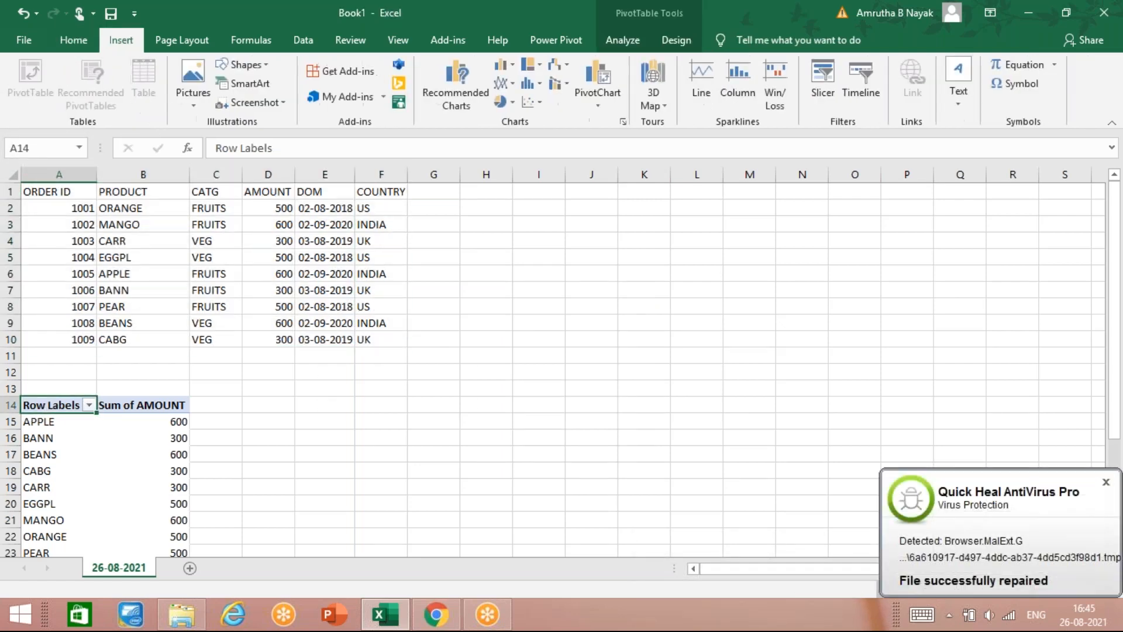
{"action": "left_click", "coordinate": [823, 77]}
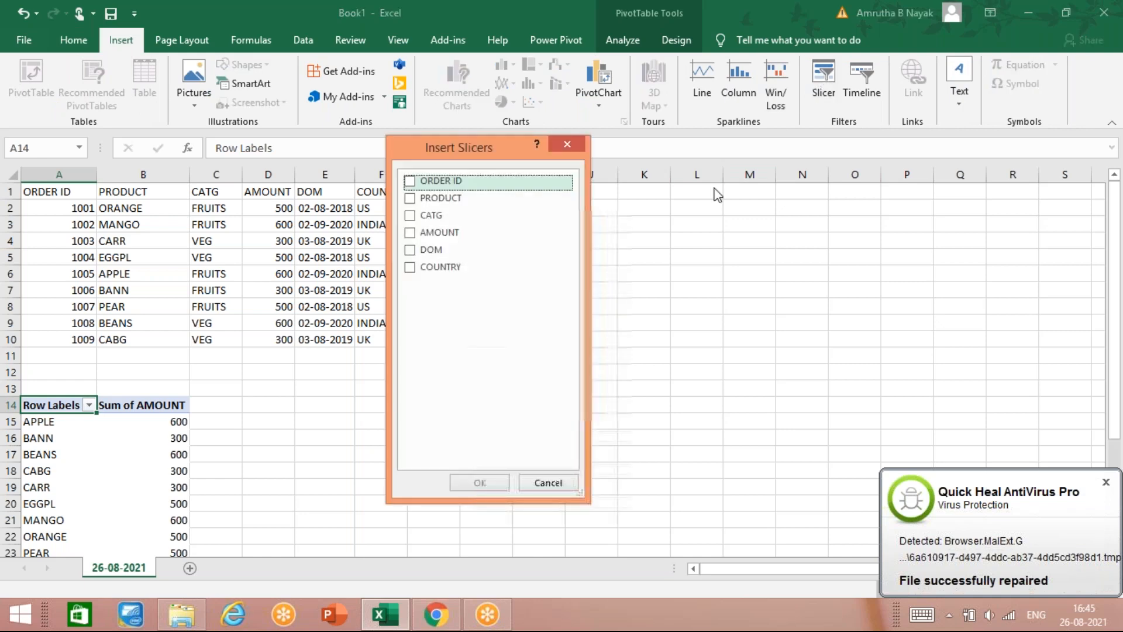
{"action": "left_click", "coordinate": [409, 199]}
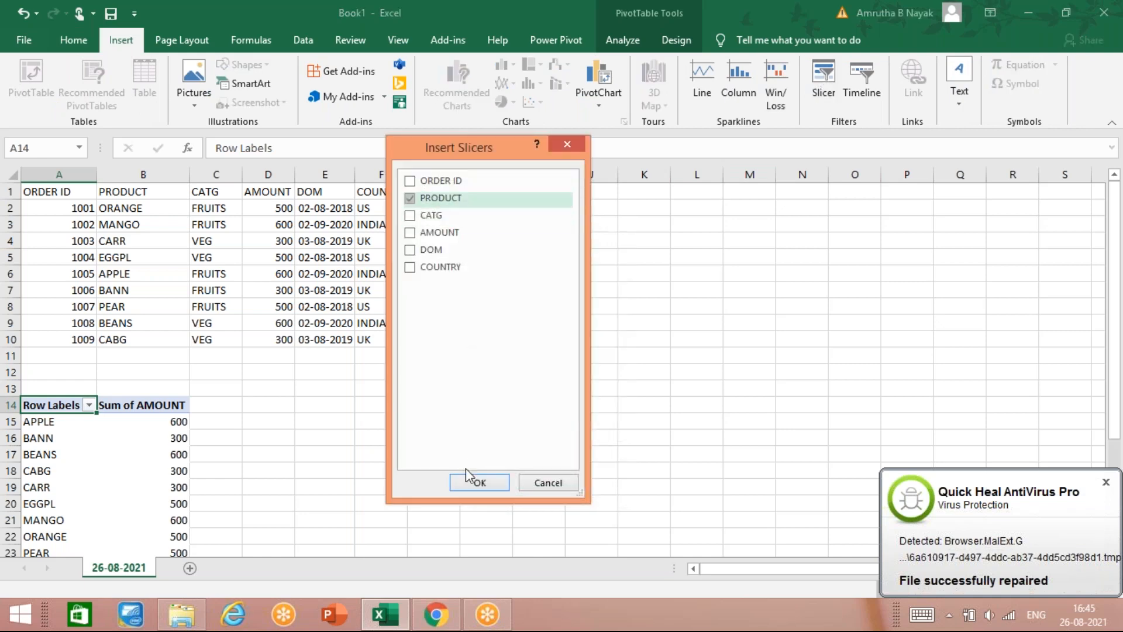
{"action": "left_click", "coordinate": [472, 485]}
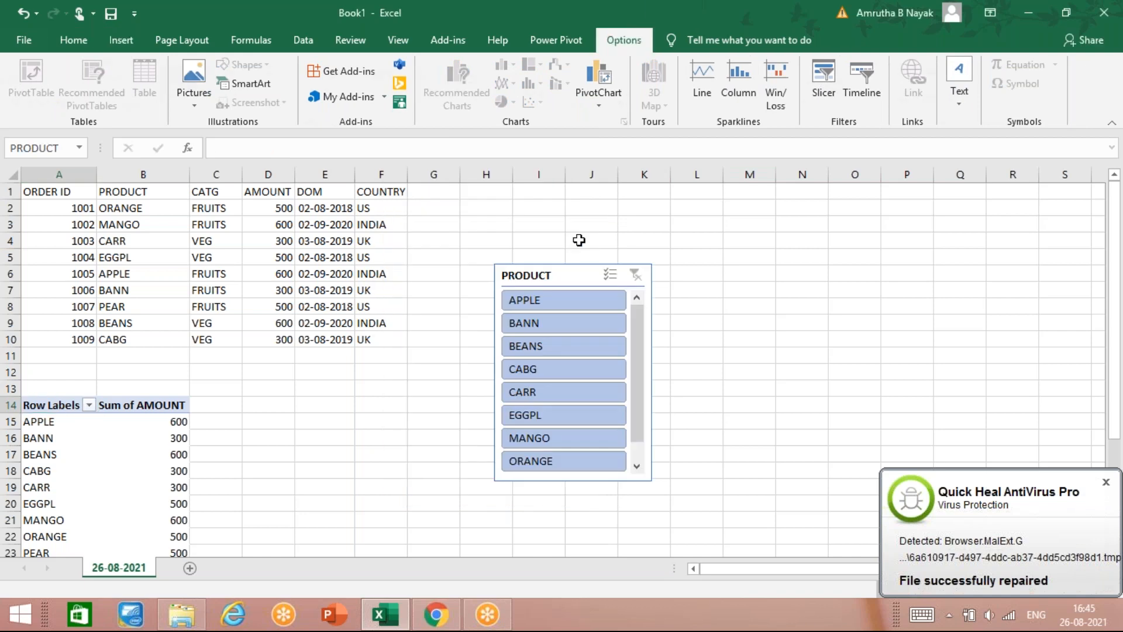
Step: Filter by APPLE, BANN, then CABG with the PRODUCT slicer, then delete the slicer
{"action": "left_click", "coordinate": [566, 303]}
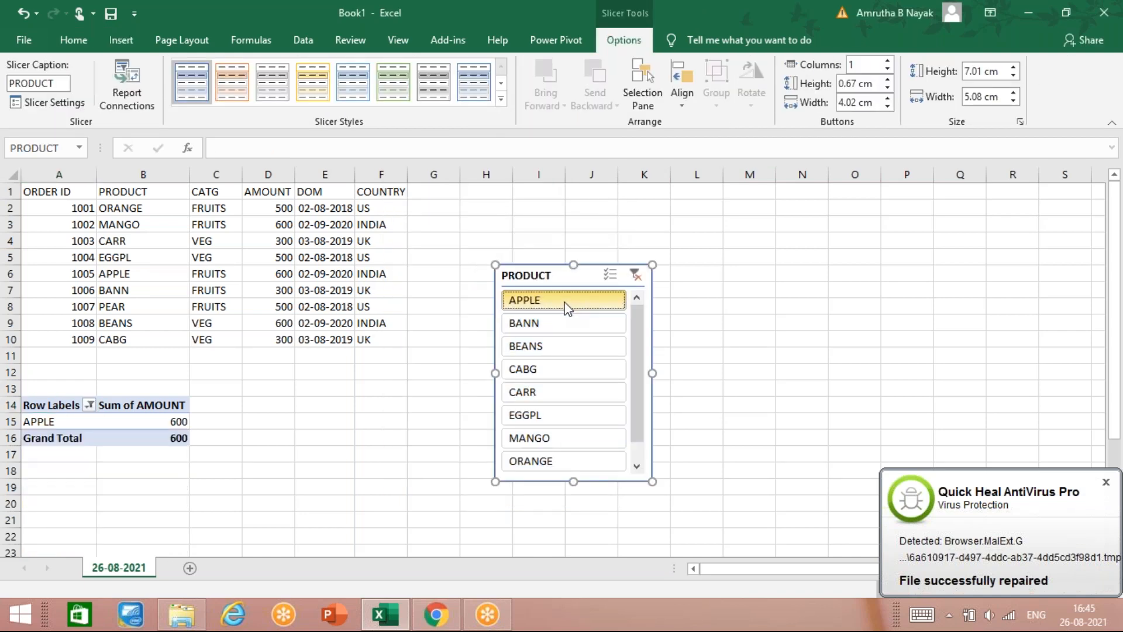
{"action": "left_click", "coordinate": [561, 322]}
{"action": "left_click", "coordinate": [554, 373]}
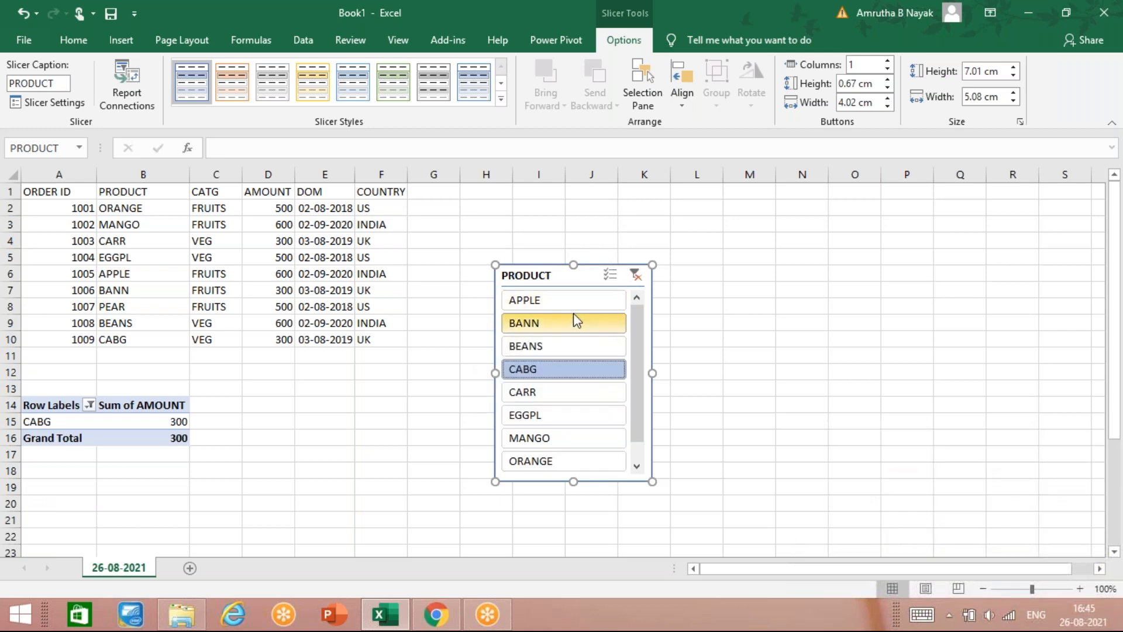
{"action": "right_click", "coordinate": [591, 264]}
{"action": "left_click", "coordinate": [567, 210]}
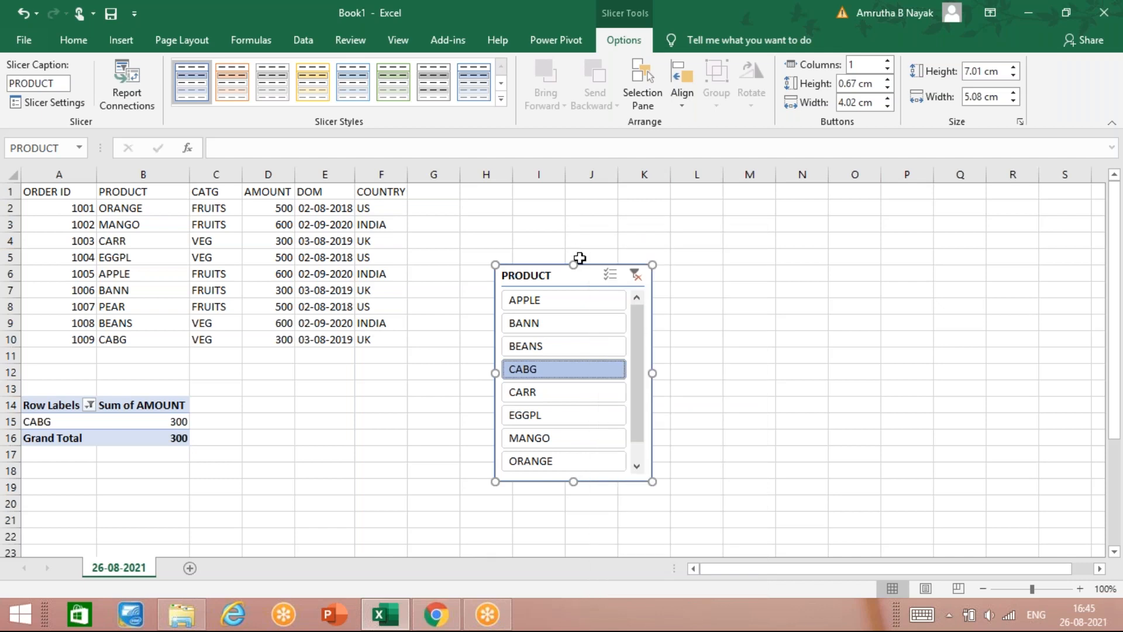
{"action": "key", "text": "Delete"}
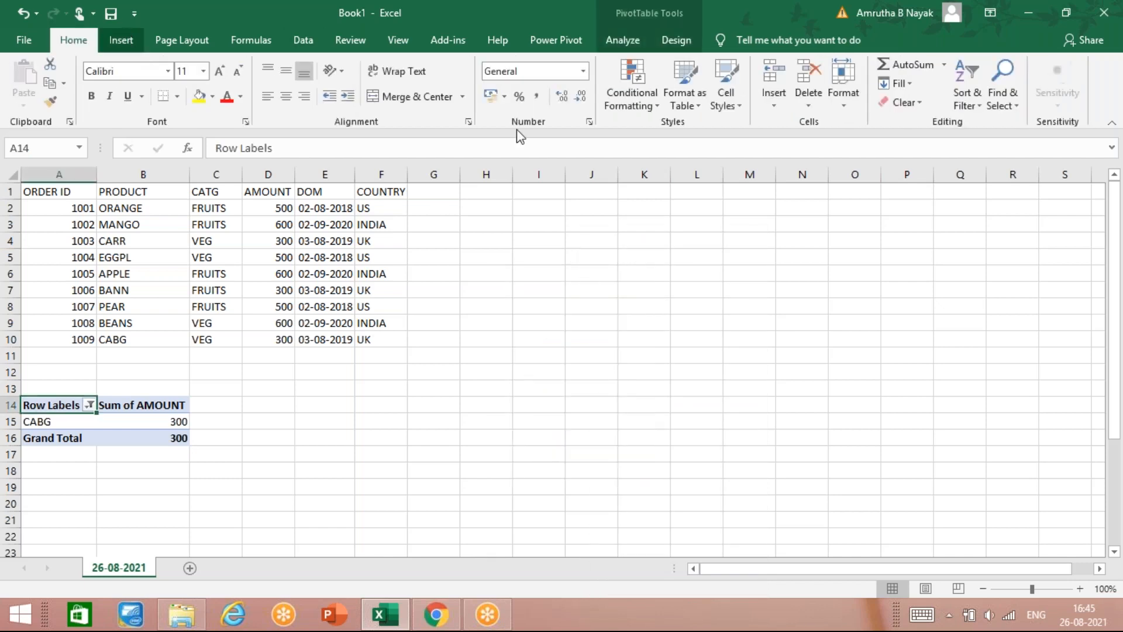
Step: Insert a slicer on the COUNTRY field
{"action": "left_click", "coordinate": [121, 41]}
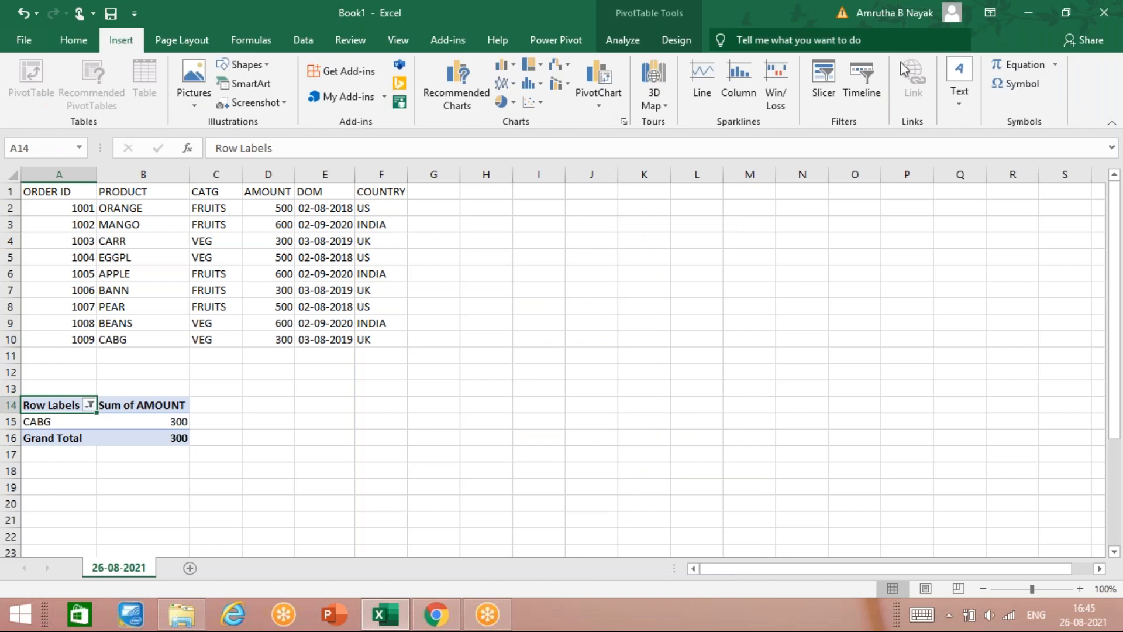
{"action": "left_click", "coordinate": [821, 83]}
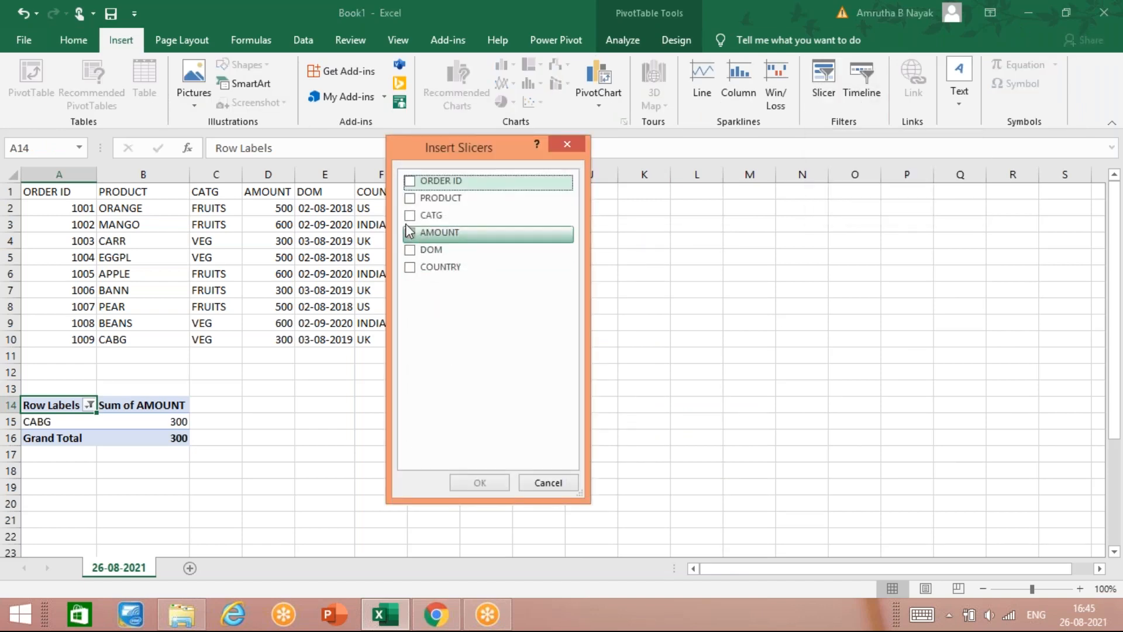
{"action": "left_click", "coordinate": [409, 266]}
{"action": "left_click", "coordinate": [466, 485]}
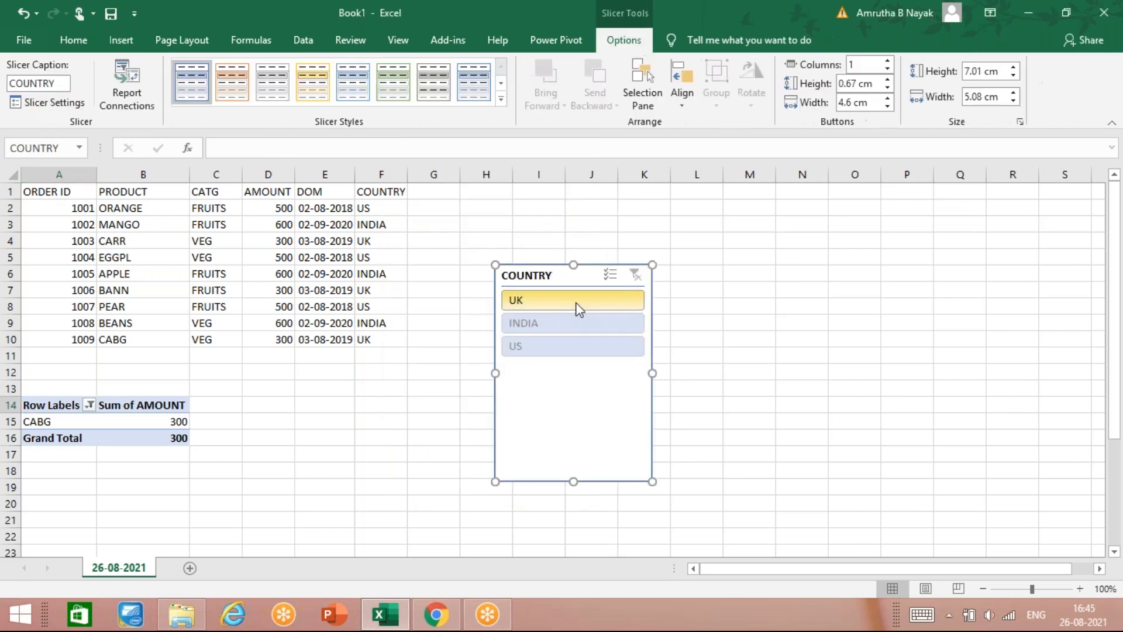
Step: Clear the Row Labels product filter, filter by INDIA then US, and move the COUNTRY slicer left
{"action": "left_click", "coordinate": [90, 405]}
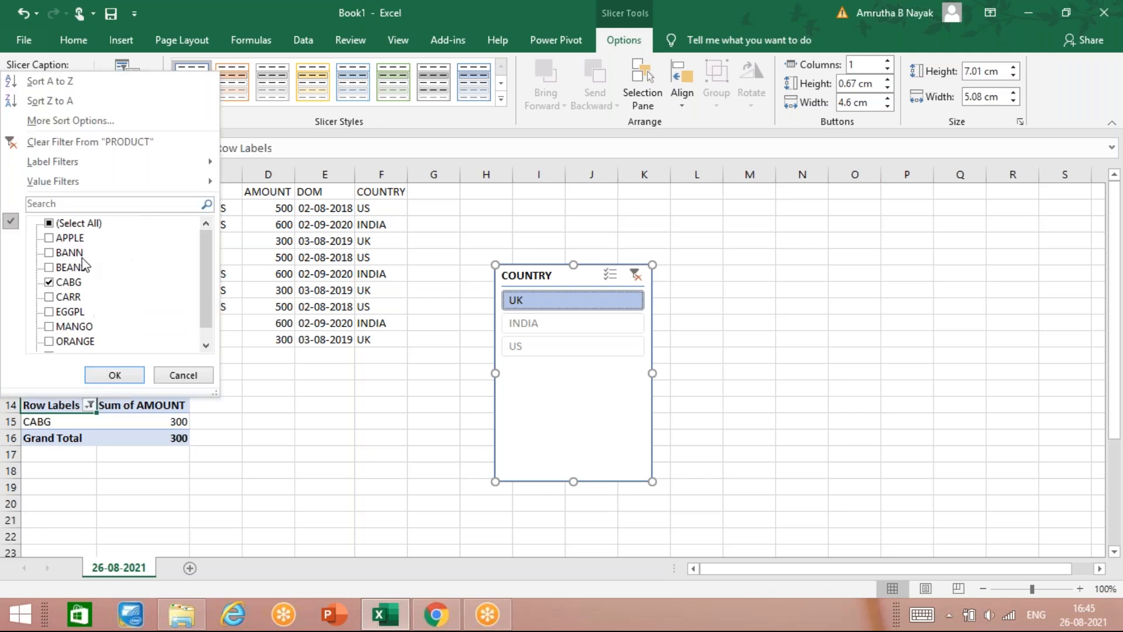
{"action": "left_click", "coordinate": [49, 223]}
{"action": "left_click", "coordinate": [115, 375]}
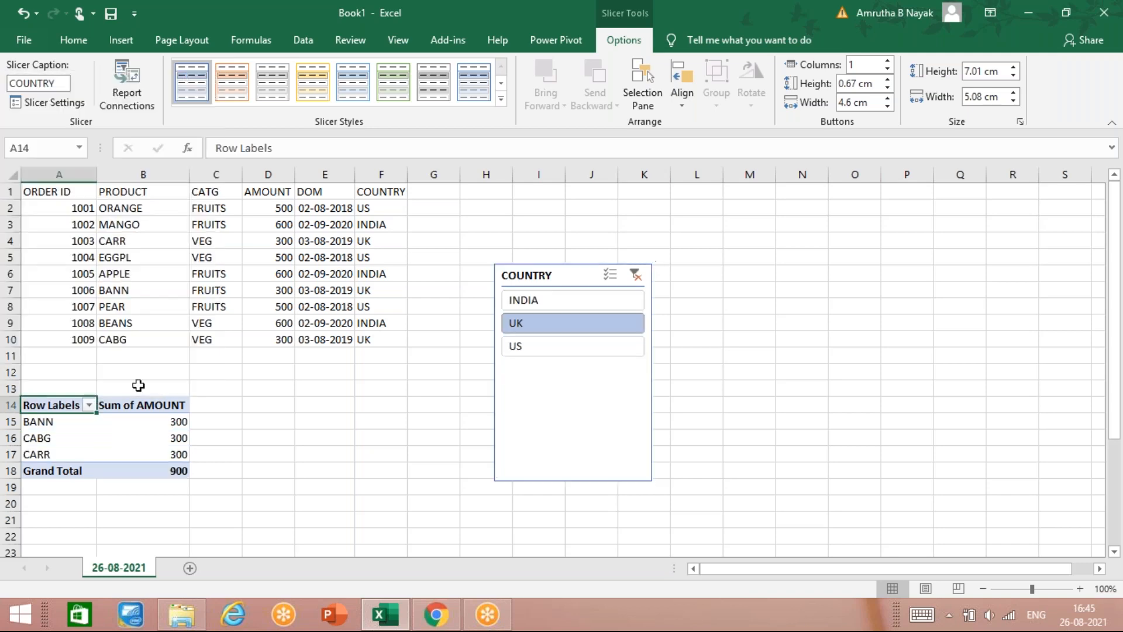
{"action": "left_click", "coordinate": [535, 300]}
{"action": "left_click", "coordinate": [543, 354]}
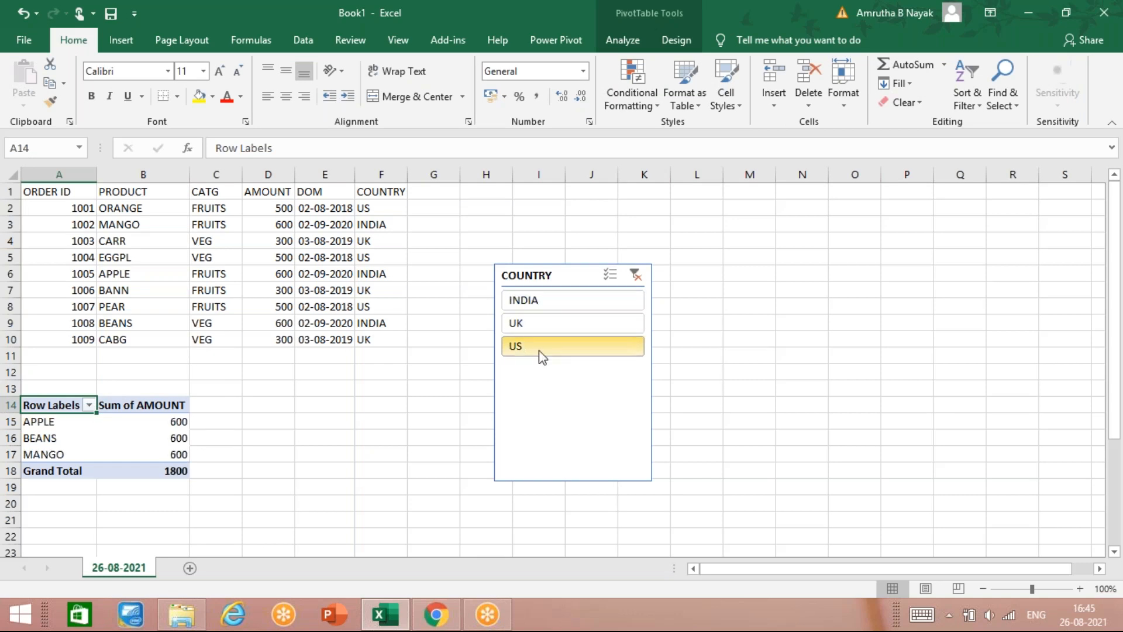
{"action": "left_click_drag", "start_coordinate": [557, 272], "coordinate": [392, 268]}
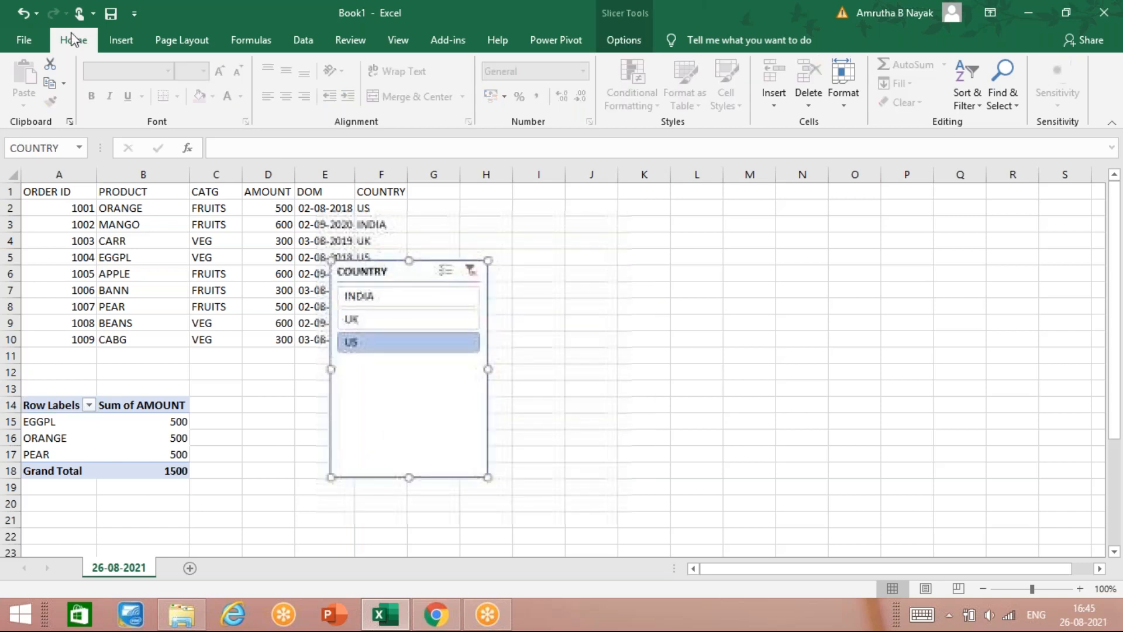
Step: Cancel the Existing Connections dialog and select a row inside the PivotTable
{"action": "left_click", "coordinate": [121, 40]}
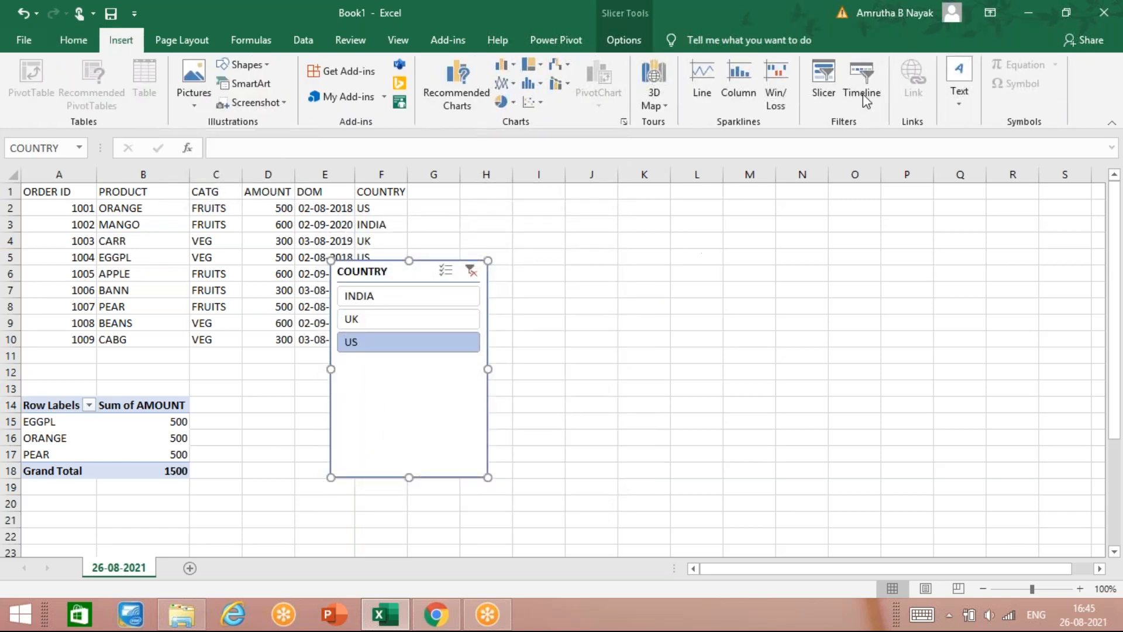
{"action": "left_click", "coordinate": [825, 76]}
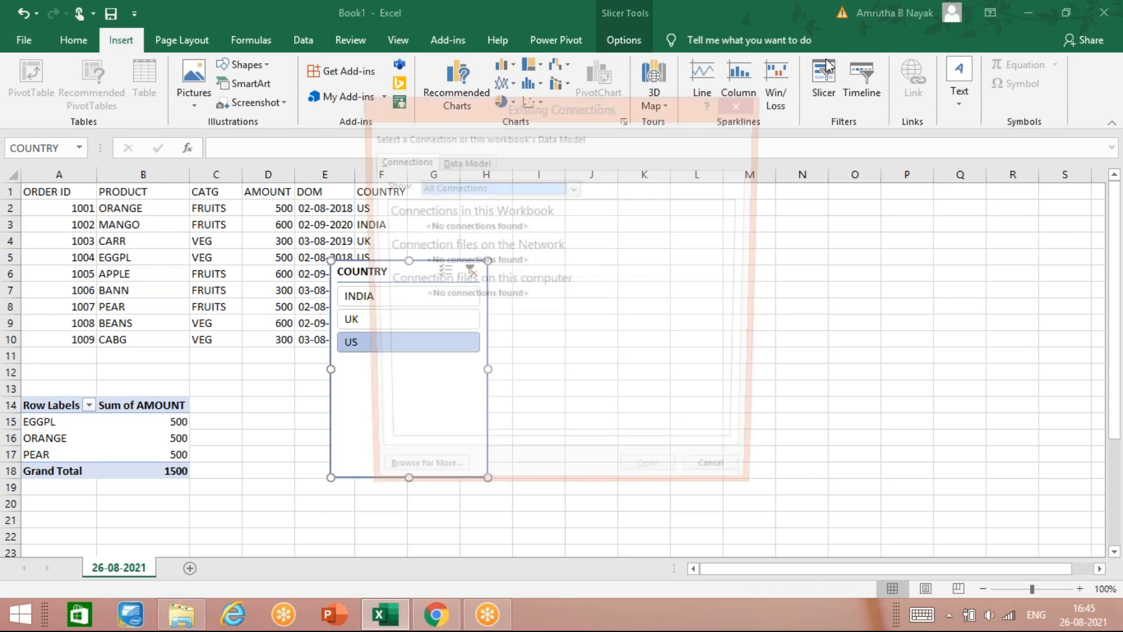
{"action": "left_click", "coordinate": [742, 105]}
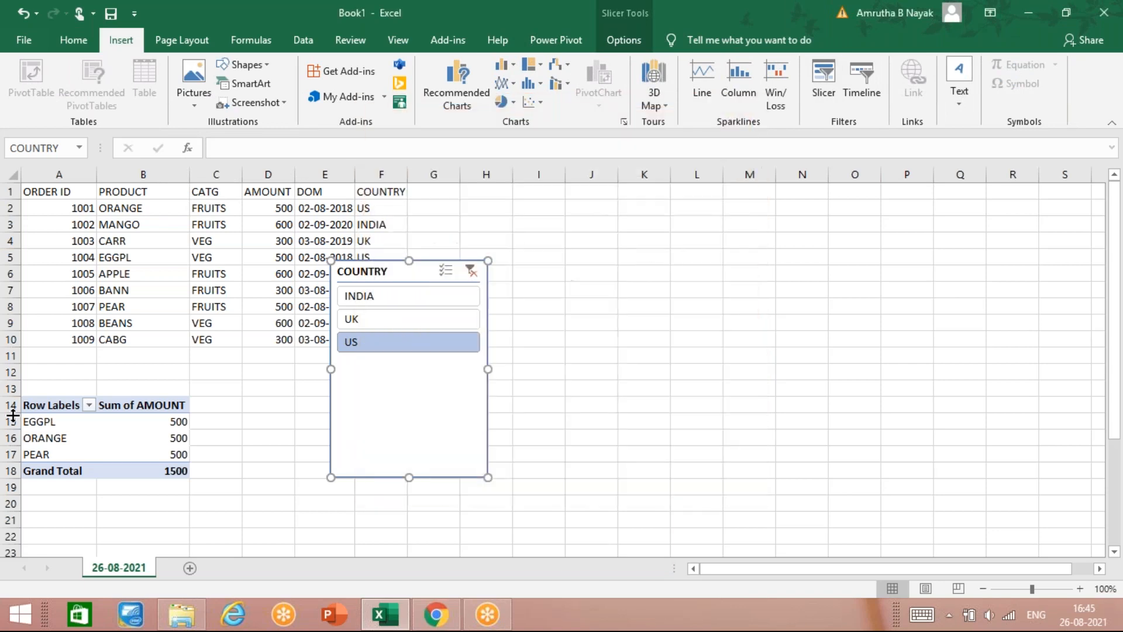
{"action": "left_click_drag", "start_coordinate": [41, 422], "coordinate": [141, 421]}
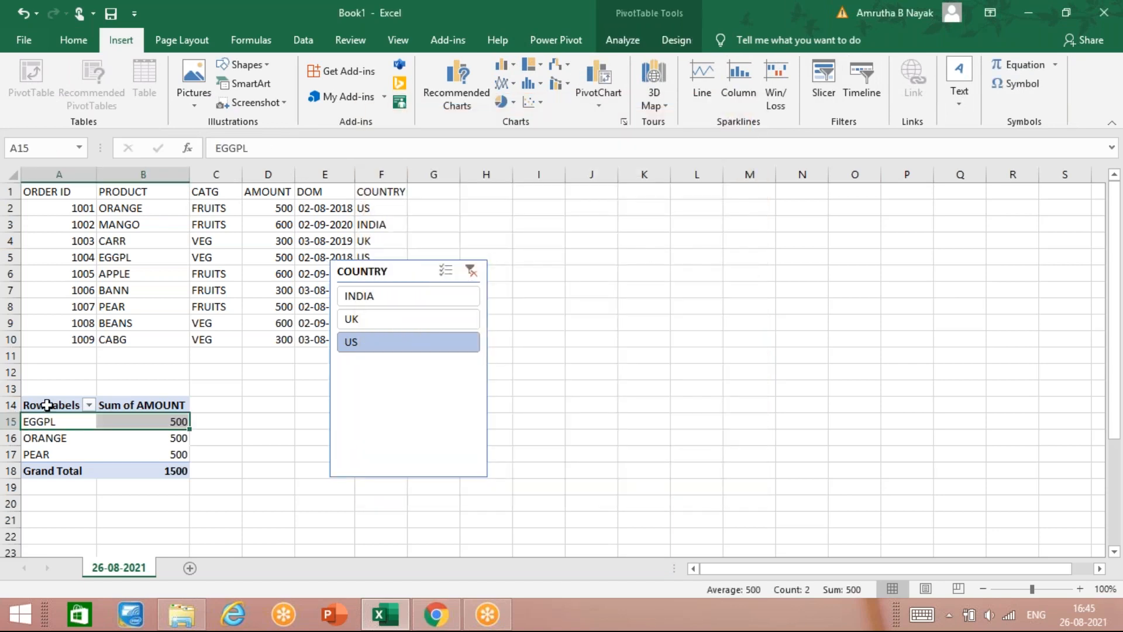
Step: Insert AMOUNT and CATG slicers for the PivotTable
{"action": "left_click", "coordinate": [824, 76]}
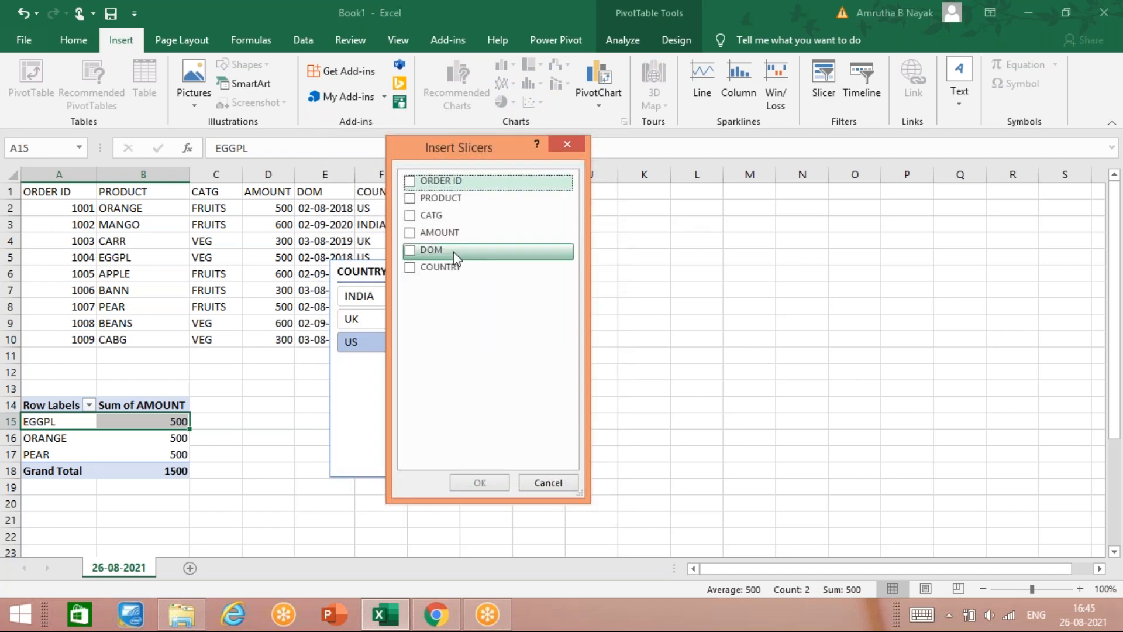
{"action": "left_click", "coordinate": [406, 231]}
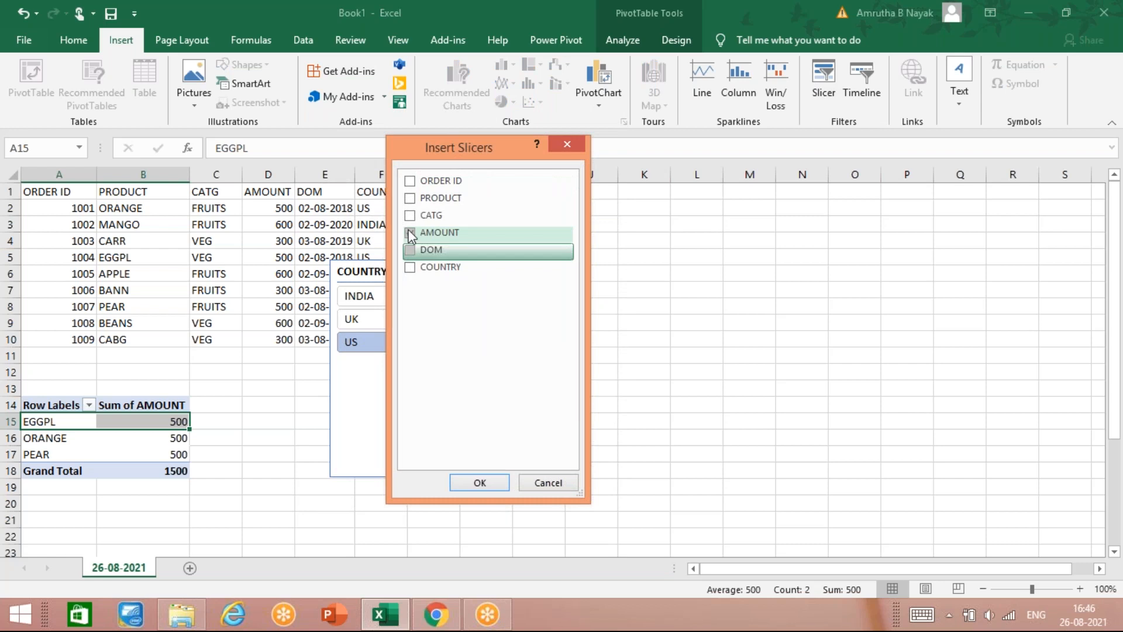
{"action": "left_click", "coordinate": [409, 214]}
{"action": "left_click", "coordinate": [479, 488]}
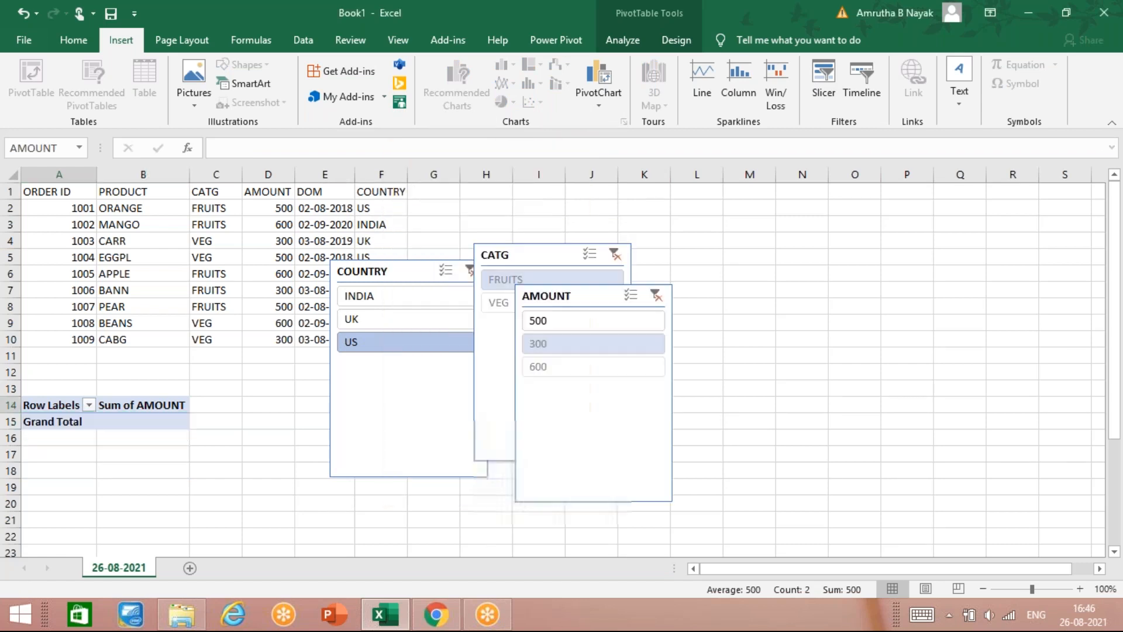
Step: Reposition the new slicers and test them: filter CATG to FRUITS, reset COUNTRY, and set AMOUNT to 500
{"action": "left_click_drag", "start_coordinate": [573, 295], "coordinate": [624, 371]}
{"action": "left_click_drag", "start_coordinate": [556, 251], "coordinate": [610, 229]}
{"action": "left_click", "coordinate": [606, 255]}
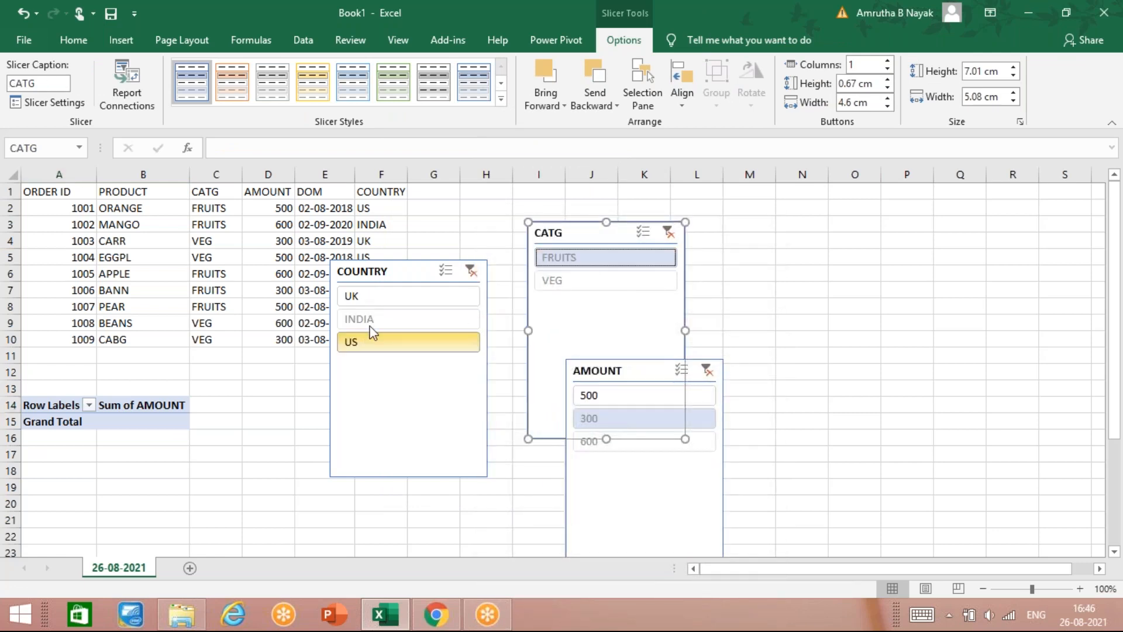
{"action": "left_click", "coordinate": [471, 271]}
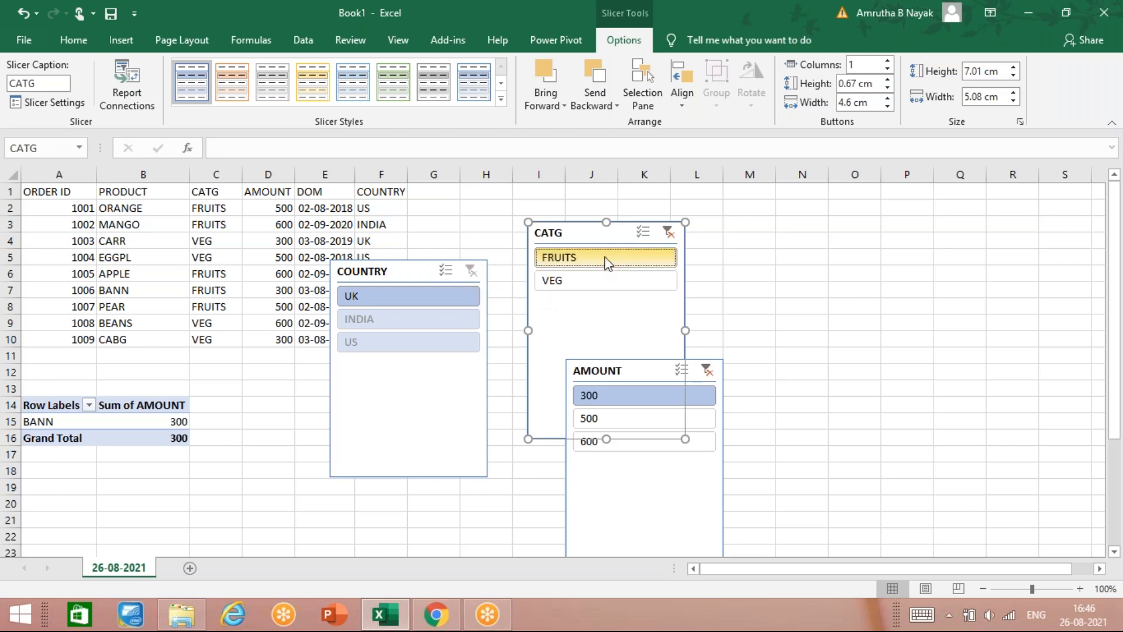
{"action": "left_click", "coordinate": [425, 293]}
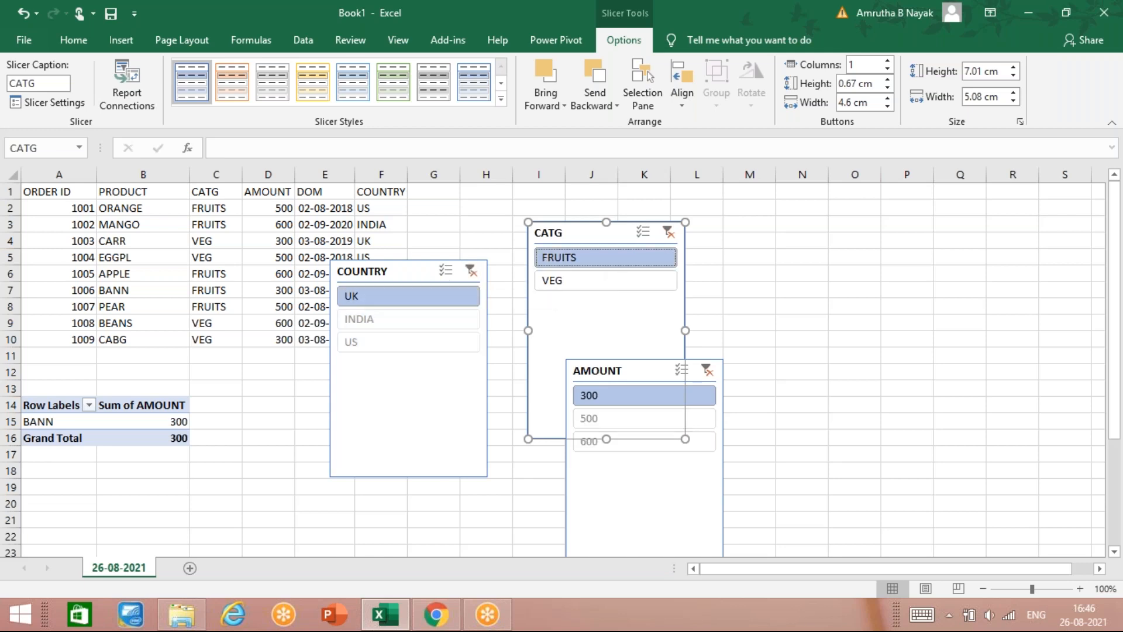
{"action": "left_click", "coordinate": [623, 426]}
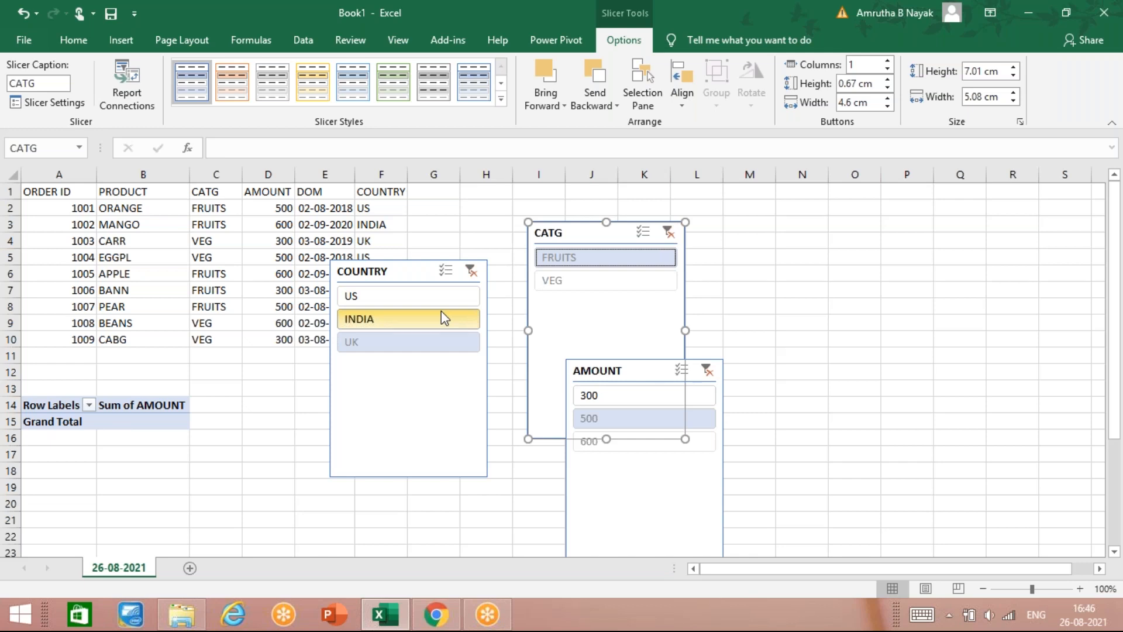
Step: Delete the COUNTRY and CATG slicers so only the AMOUNT slicer remains
{"action": "left_click", "coordinate": [412, 278]}
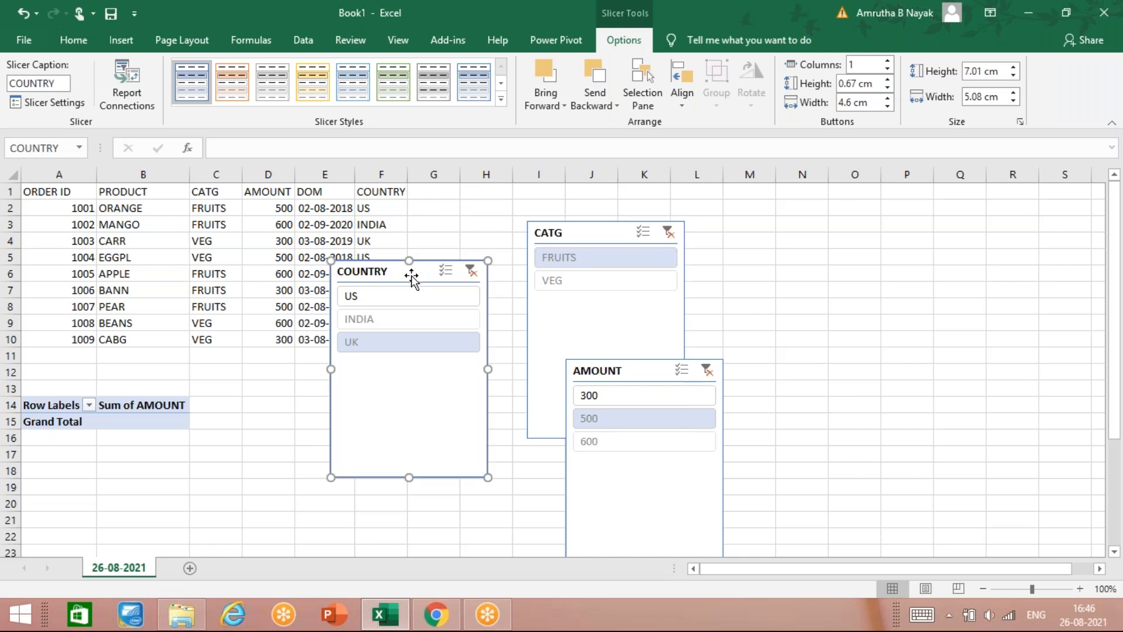
{"action": "left_click", "coordinate": [26, 422]}
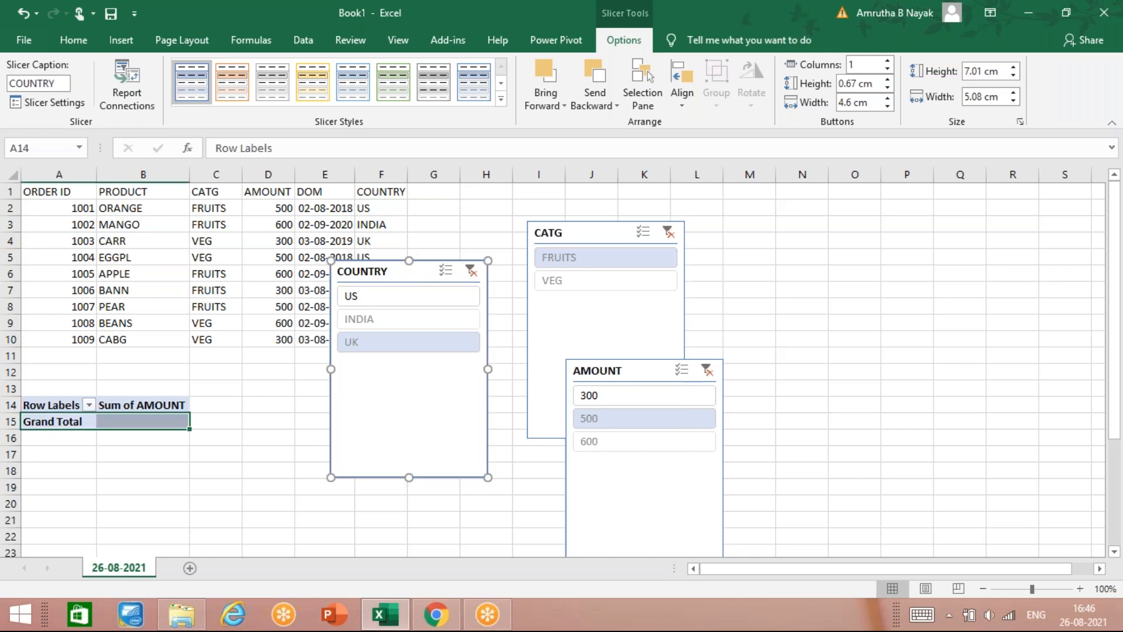
{"action": "key", "text": "Delete"}
{"action": "left_click", "coordinate": [594, 233]}
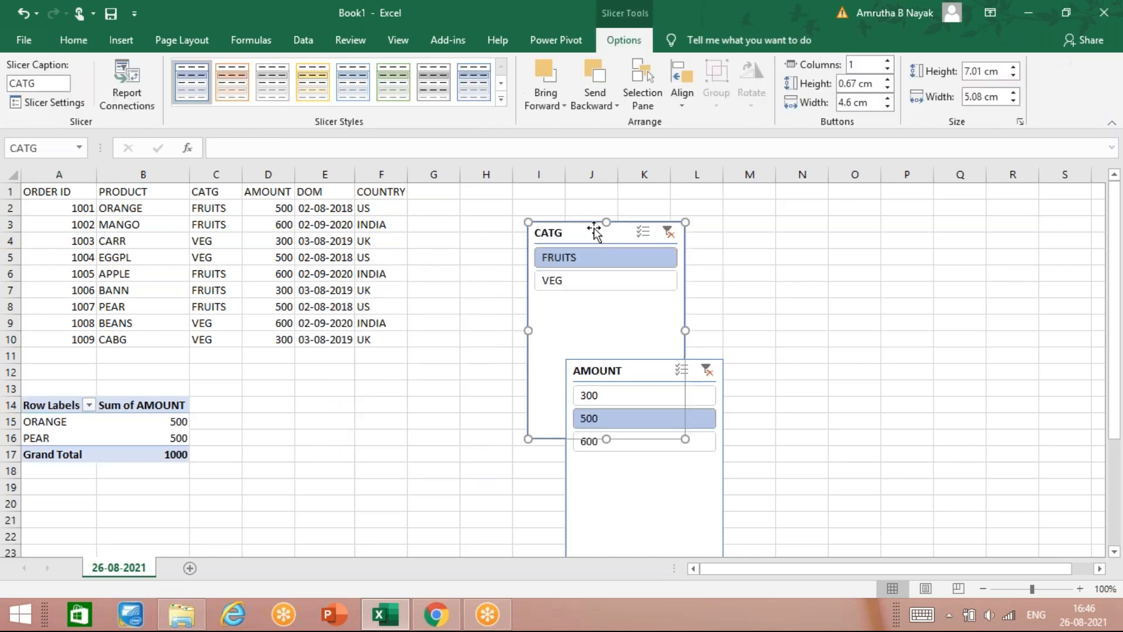
{"action": "key", "text": "Delete"}
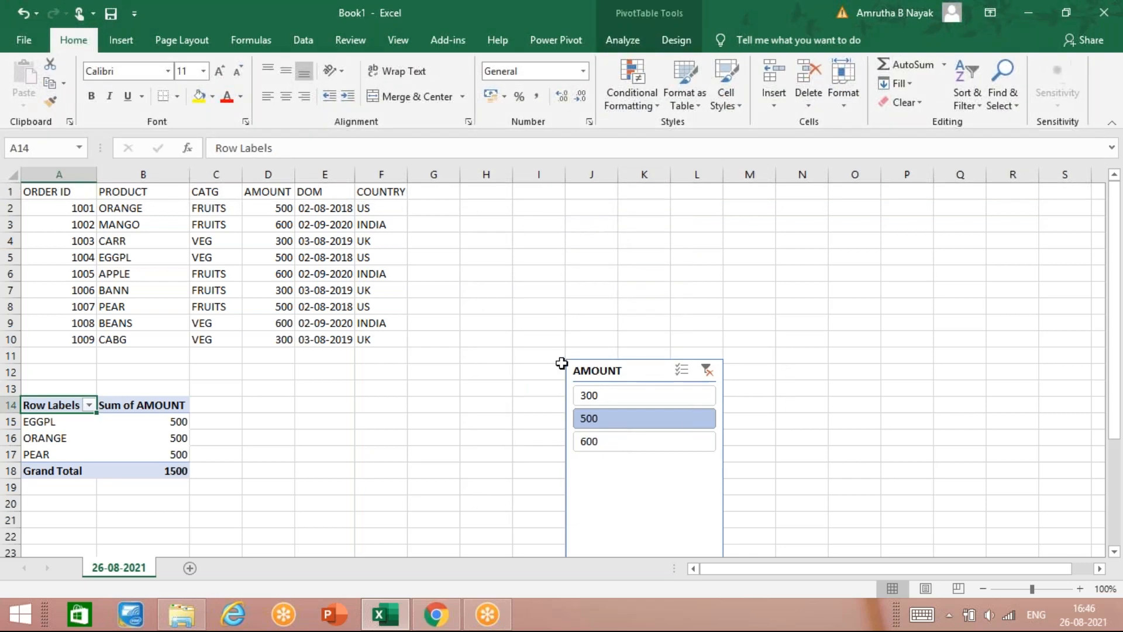
{"action": "left_click", "coordinate": [629, 370]}
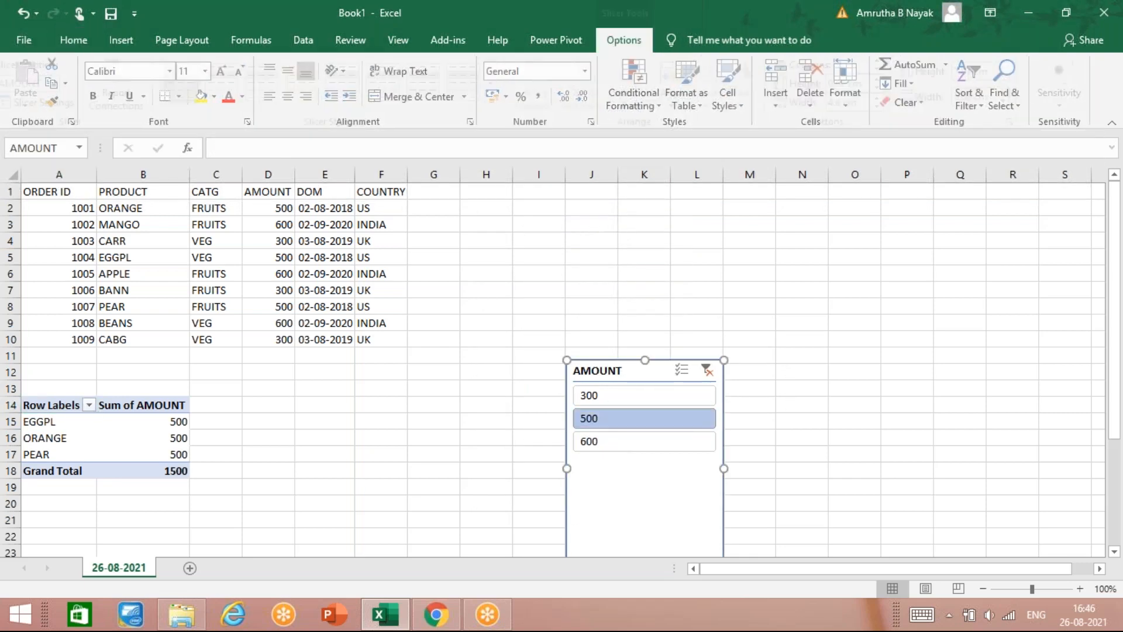
{"action": "key", "text": "Delete"}
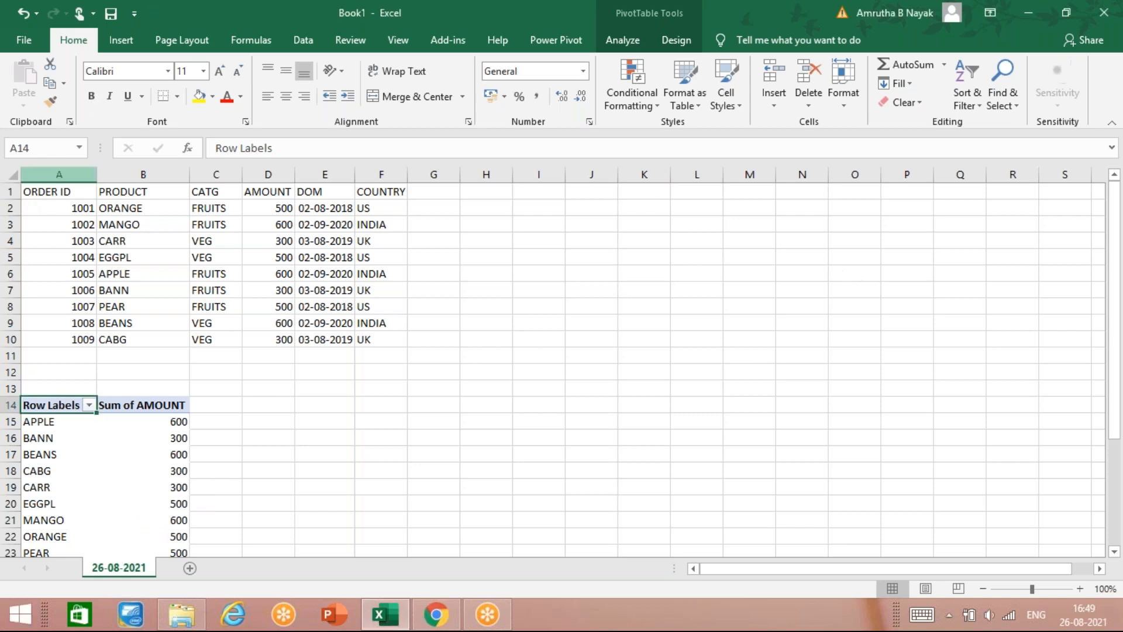
Step: Select the order data A1:F10, cancel the slicer attempt, and open Create Table for that range
{"action": "left_click_drag", "start_coordinate": [50, 191], "coordinate": [389, 341]}
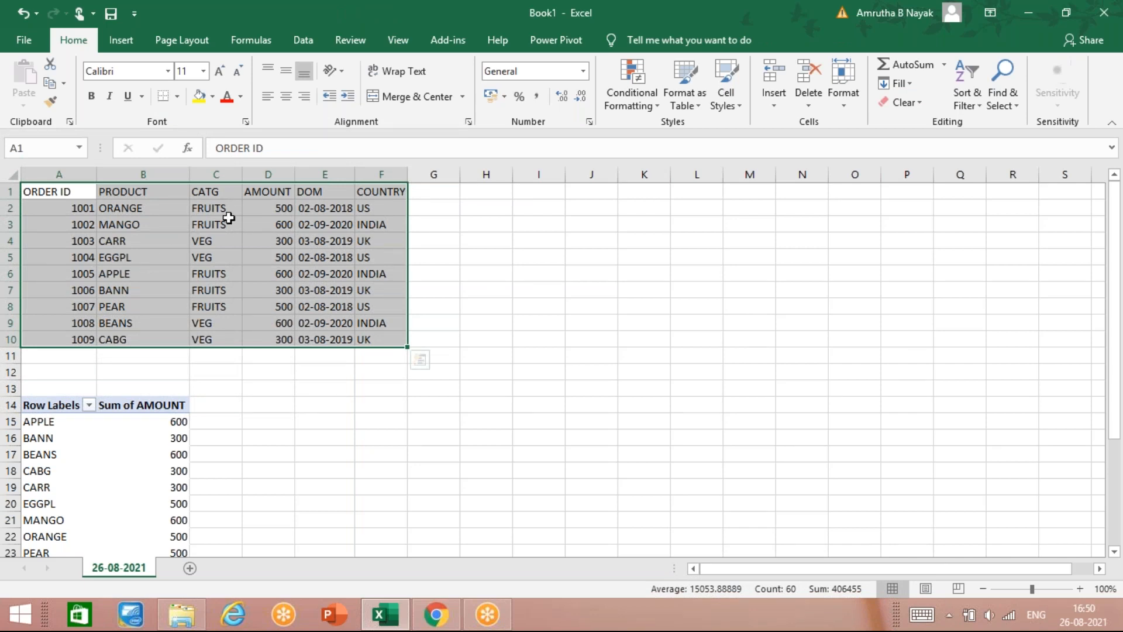
{"action": "left_click", "coordinate": [120, 40]}
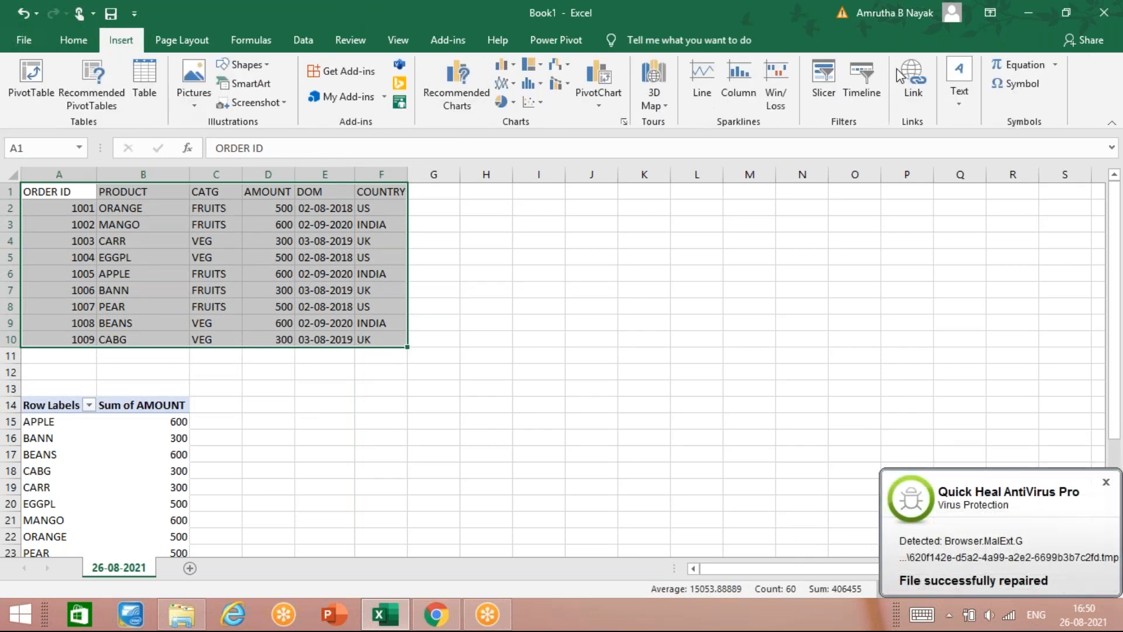
{"action": "left_click", "coordinate": [824, 79]}
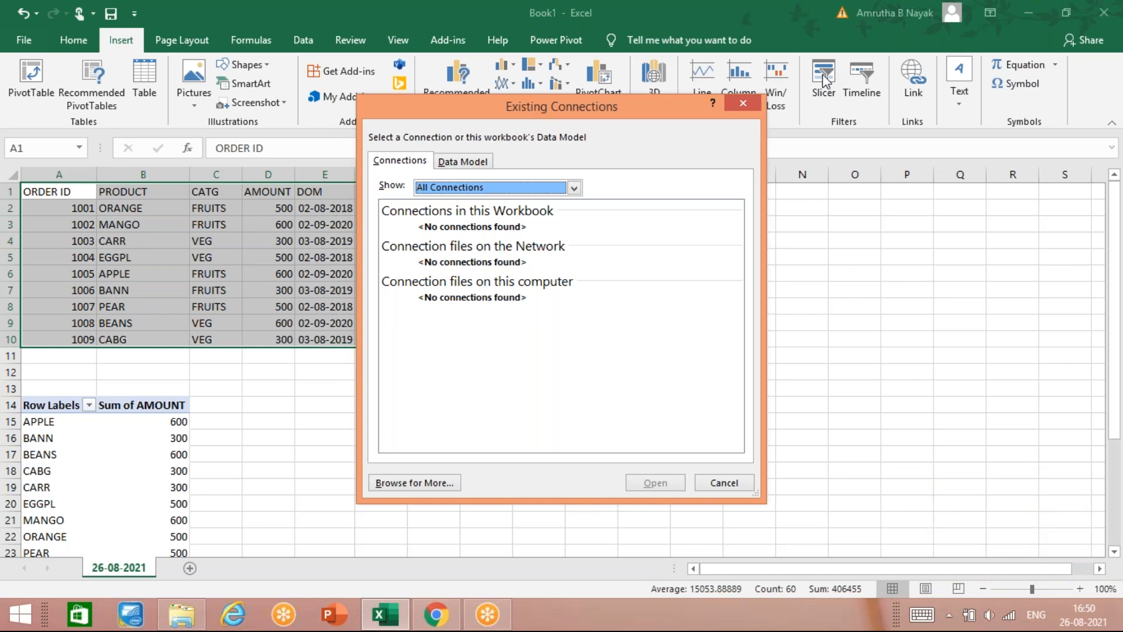
{"action": "left_click", "coordinate": [741, 103]}
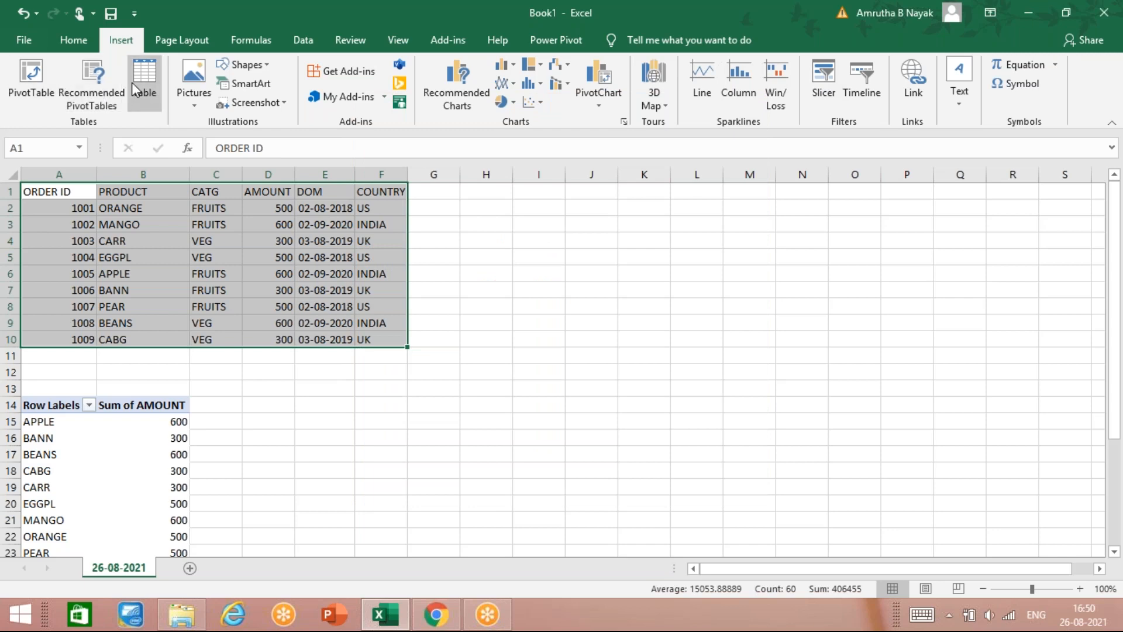
{"action": "left_click", "coordinate": [133, 83]}
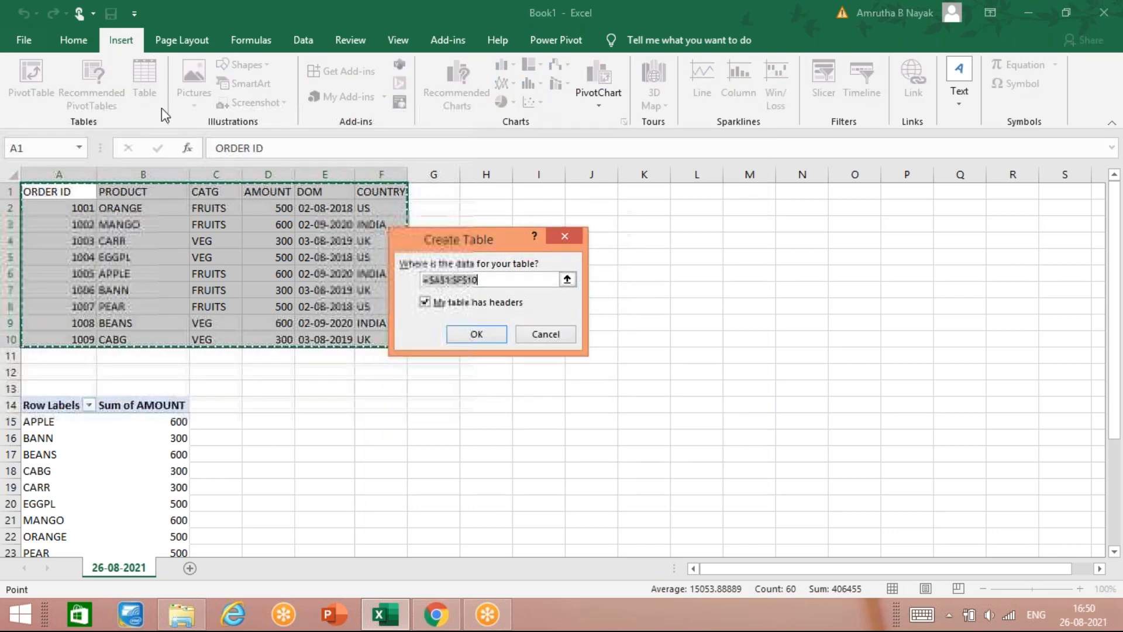
Step: Confirm Create Table with headers so A1:F10 becomes banded Table1 with filter buttons
{"action": "left_click", "coordinate": [483, 344]}
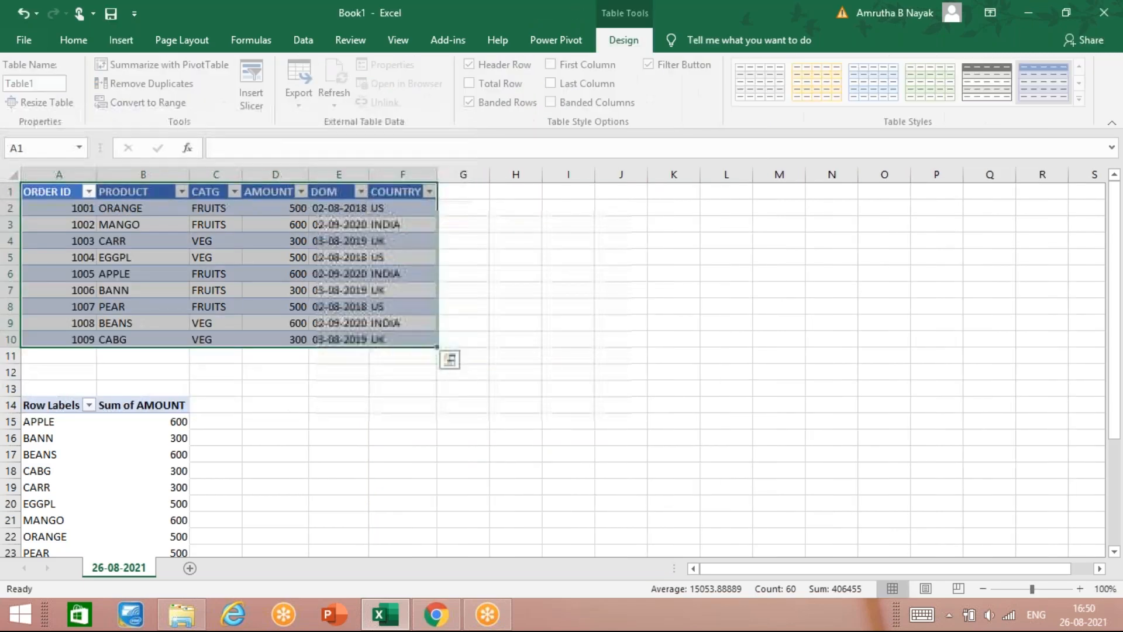
{"action": "left_click", "coordinate": [95, 35]}
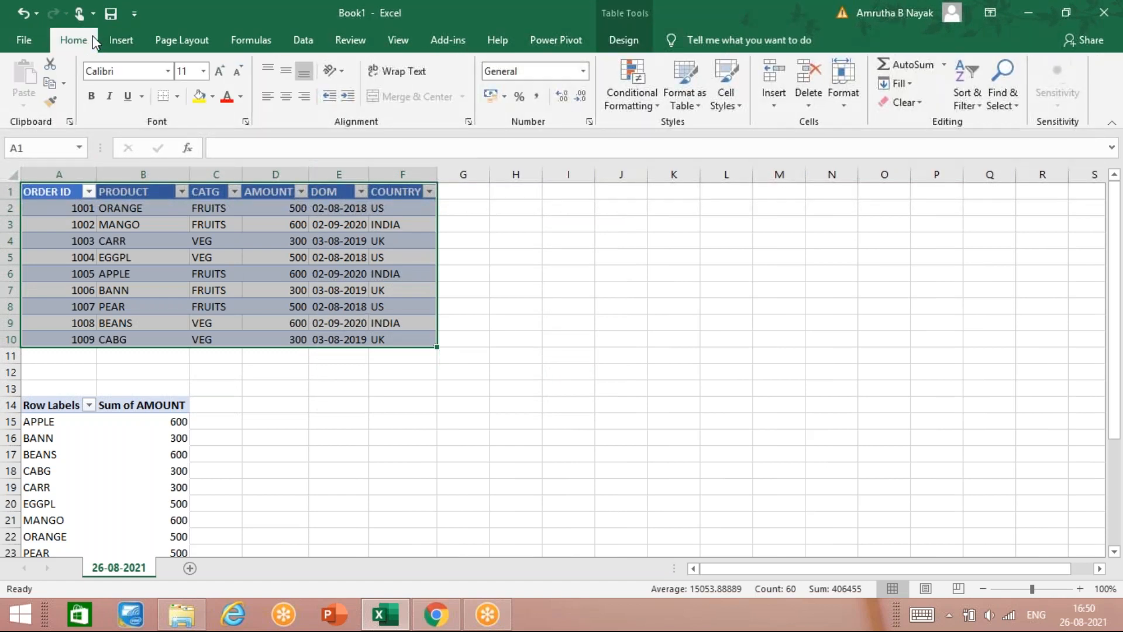
{"action": "left_click", "coordinate": [131, 49]}
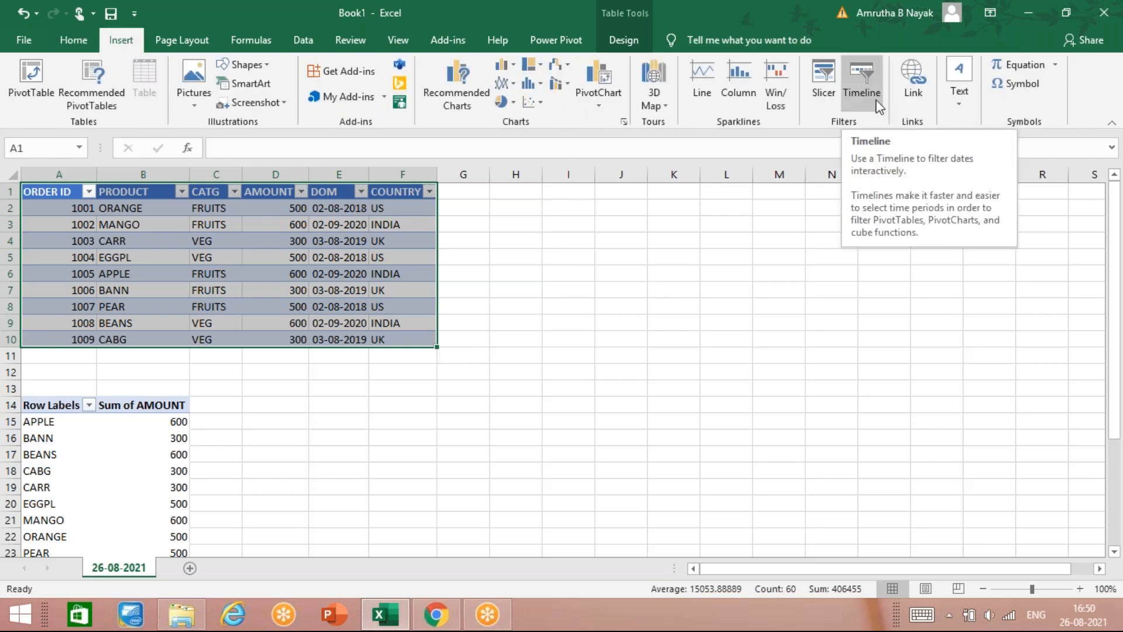
Step: Open Insert Slicers for the new table, then show the Windows network connections list
{"action": "left_click", "coordinate": [817, 95]}
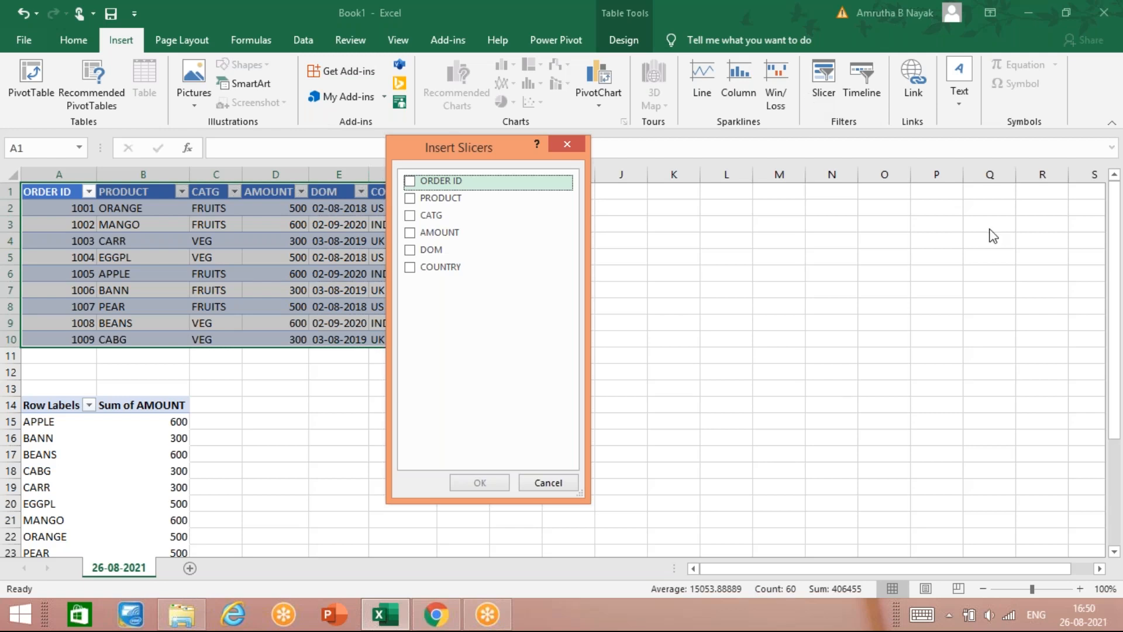
{"action": "left_click", "coordinate": [936, 271]}
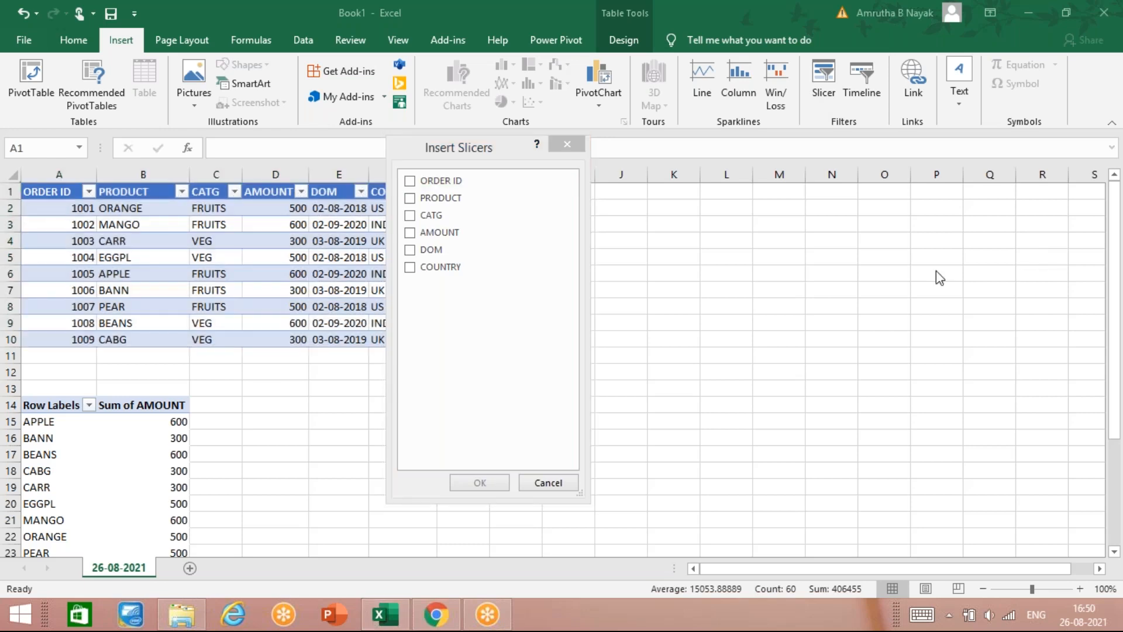
{"action": "left_click", "coordinate": [1010, 614]}
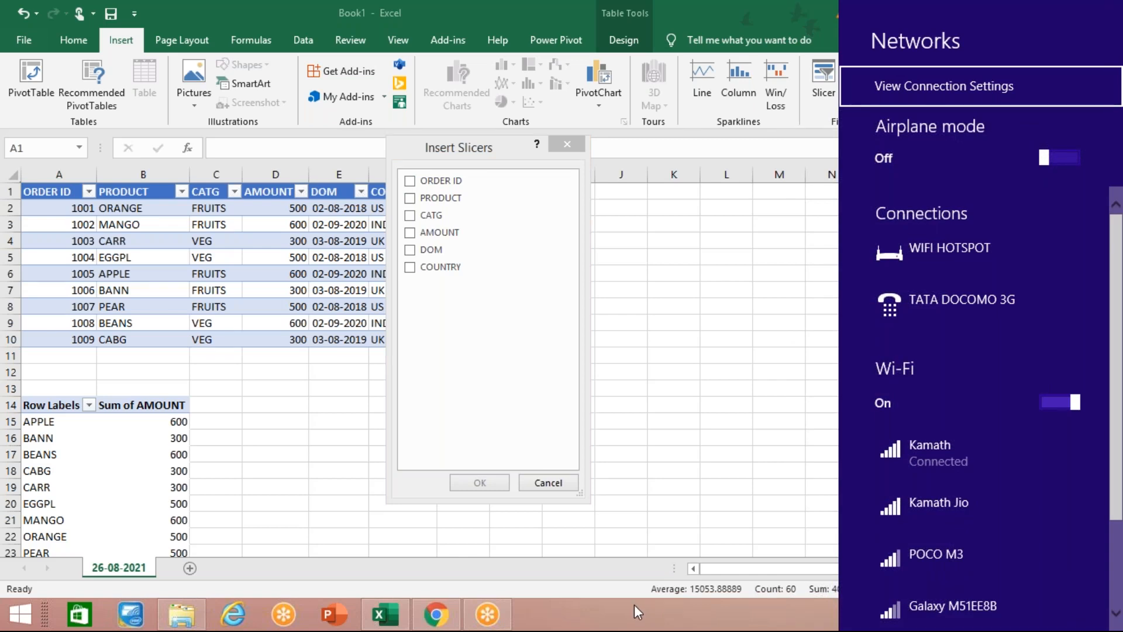
Step: Connect to the second Wi-Fi network in the Networks panel and close the panel
{"action": "left_click", "coordinate": [638, 612]}
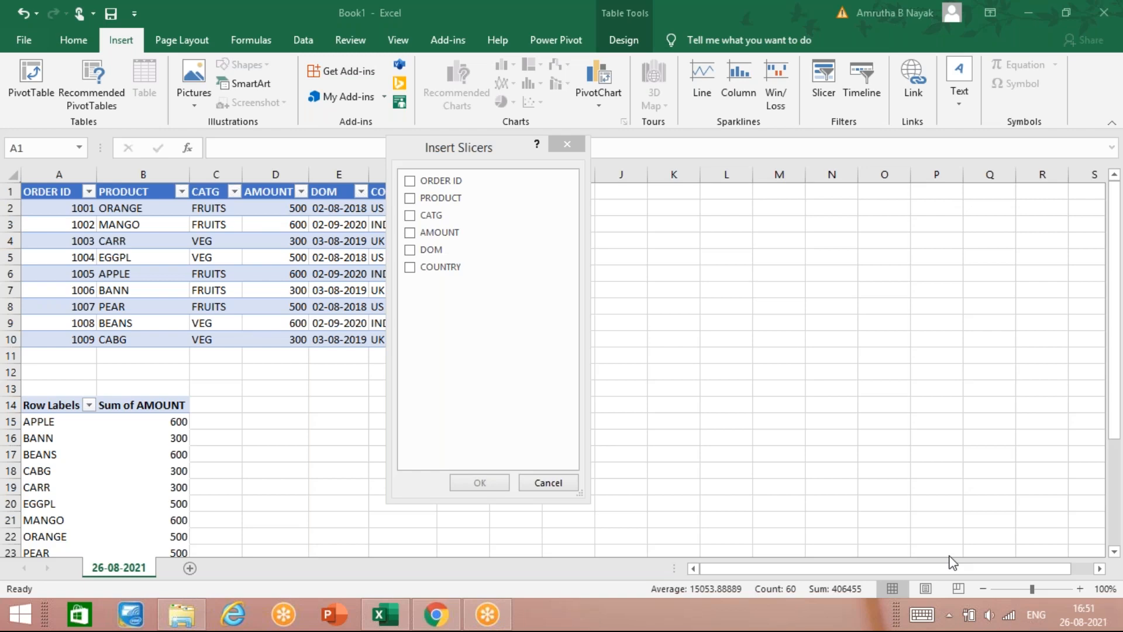
{"action": "left_click", "coordinate": [1011, 617]}
{"action": "left_click", "coordinate": [952, 516]}
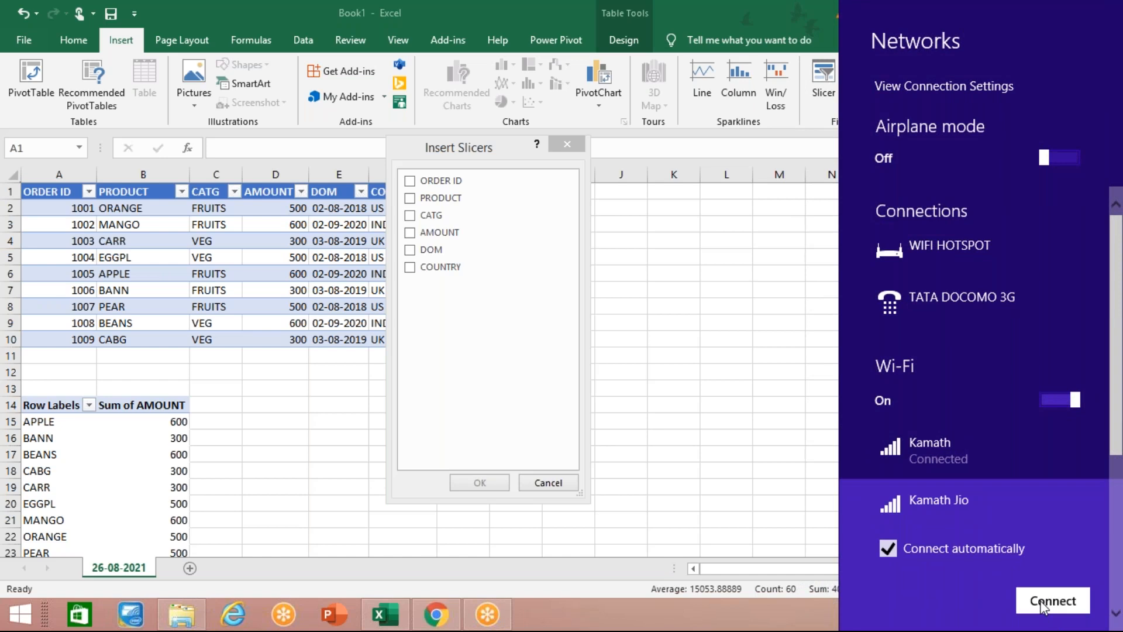
{"action": "left_click", "coordinate": [1042, 606]}
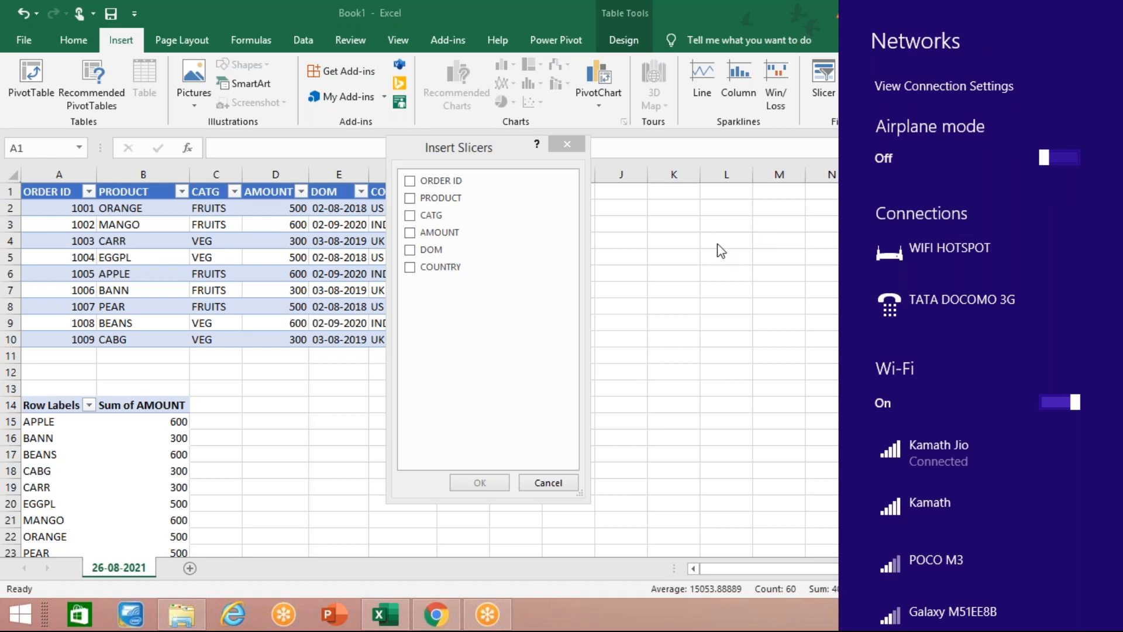
{"action": "left_click", "coordinate": [642, 271]}
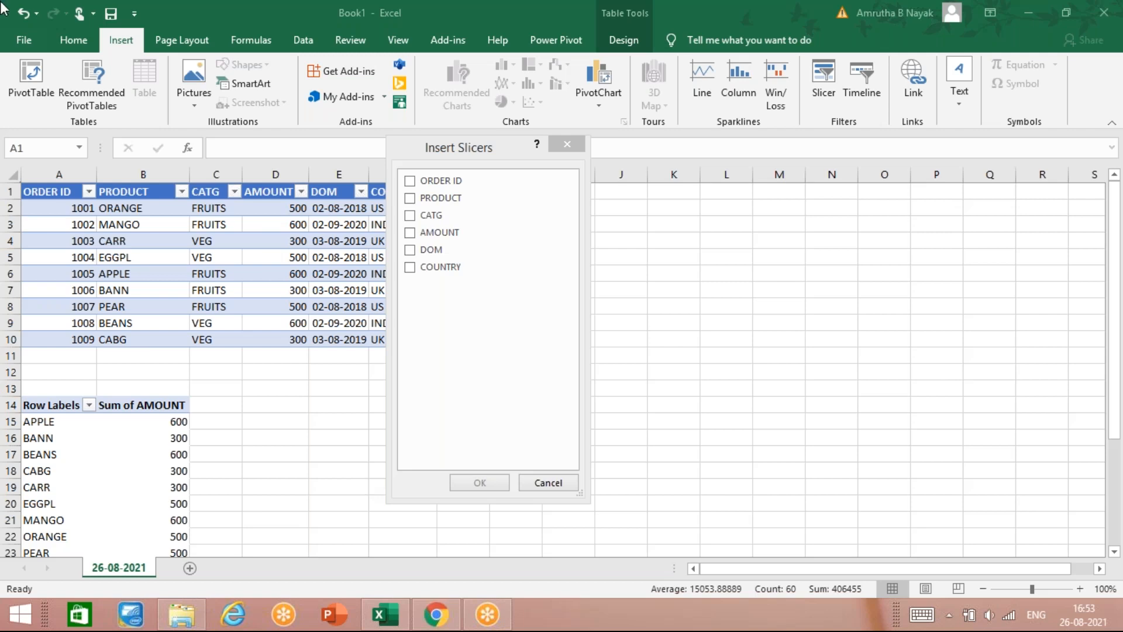
Step: Close the Insert Slicers dialog without adding a slicer and refocus the workbook
{"action": "left_click", "coordinate": [567, 144]}
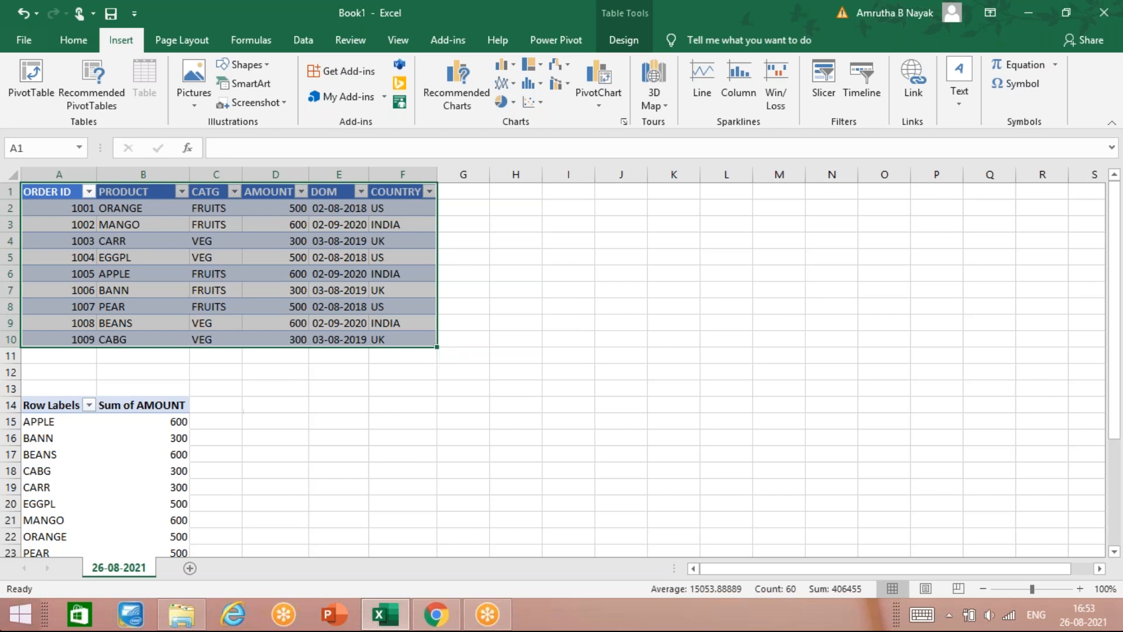
{"action": "left_click", "coordinate": [815, 390]}
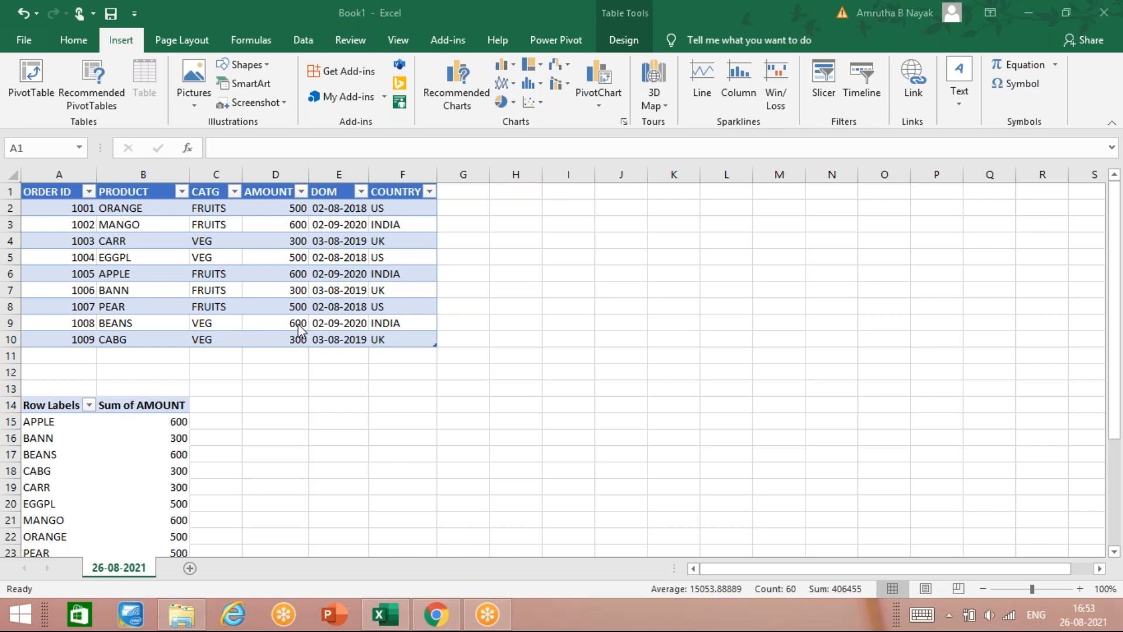
{"action": "left_click", "coordinate": [366, 50]}
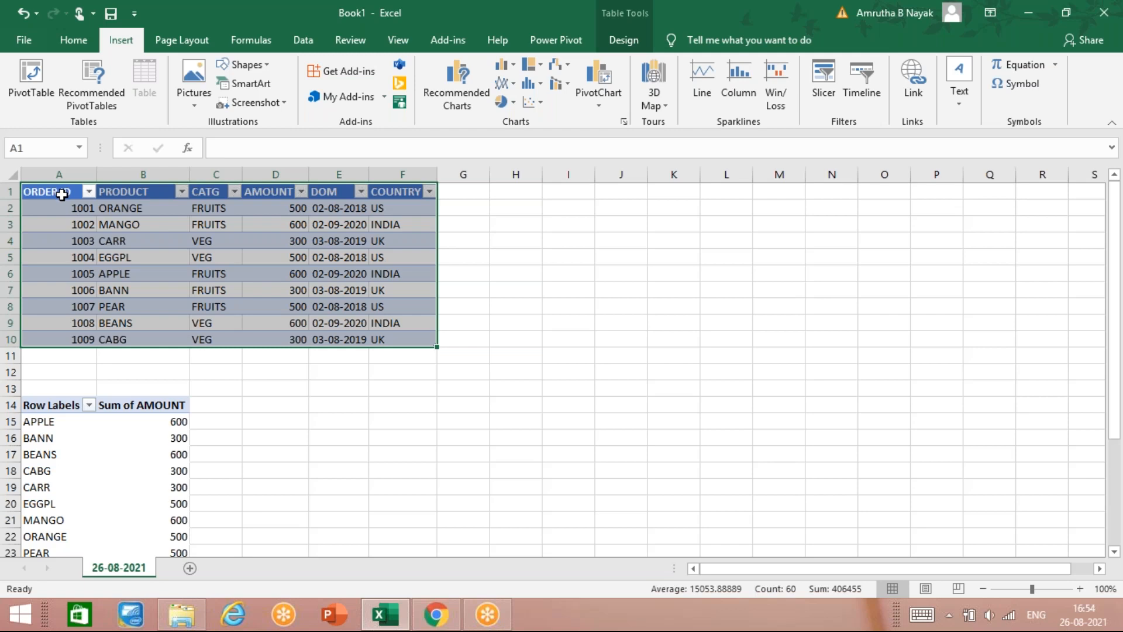
{"action": "left_click", "coordinate": [82, 257]}
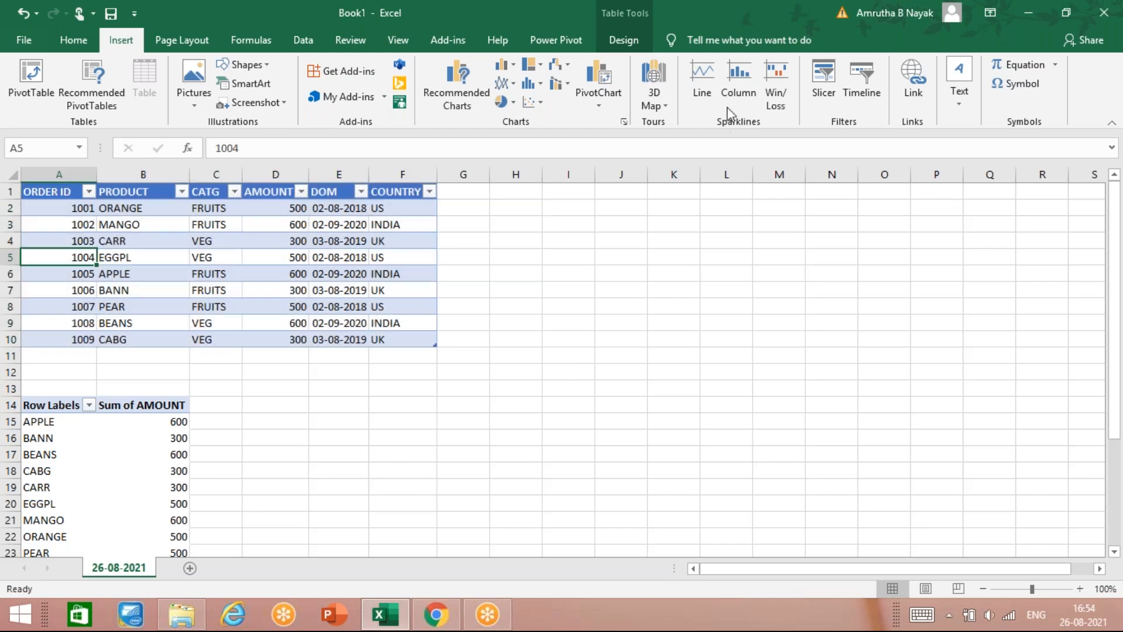
{"action": "left_click", "coordinate": [827, 73]}
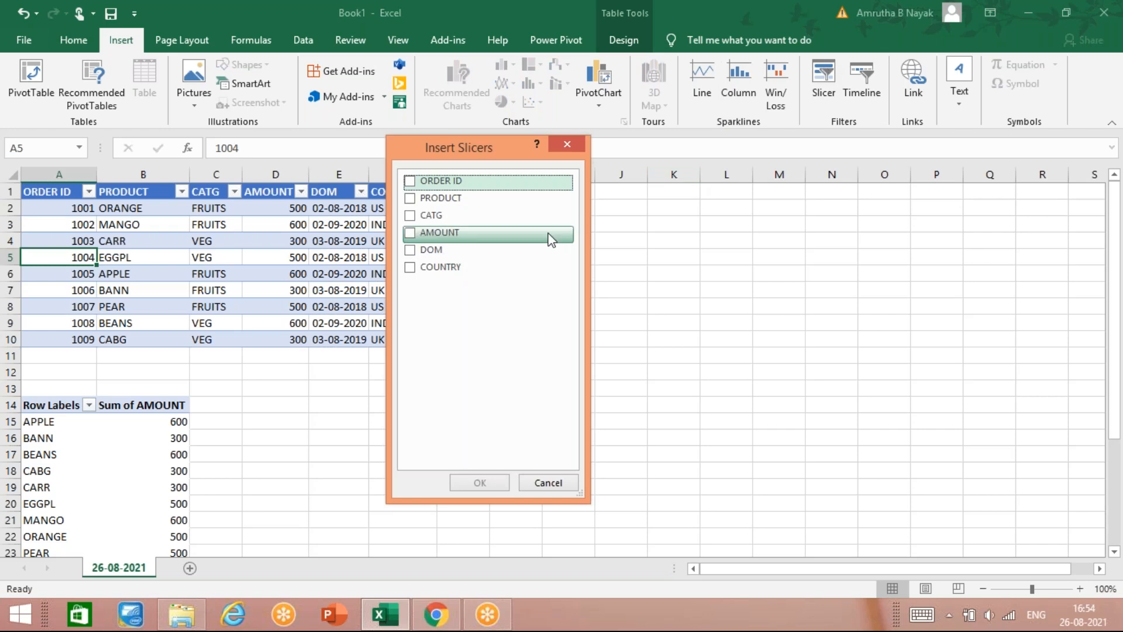
{"action": "left_click", "coordinate": [567, 144]}
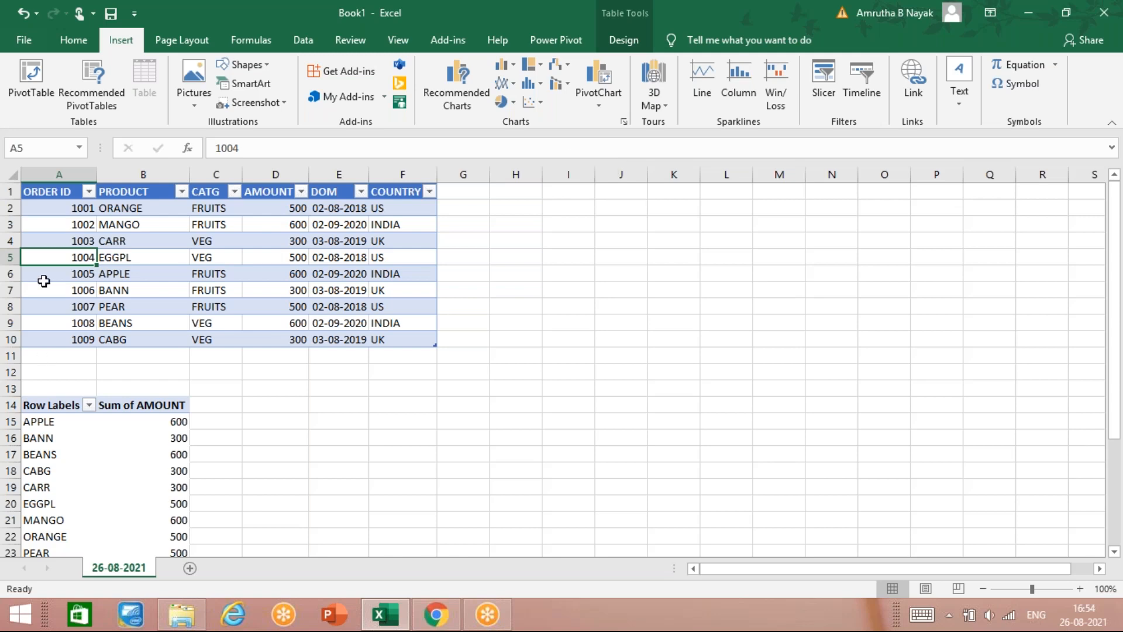
Step: Copy the order table A1:F10 from the right-click menu and paste it in place with Ctrl+V
{"action": "left_click_drag", "start_coordinate": [55, 193], "coordinate": [391, 341]}
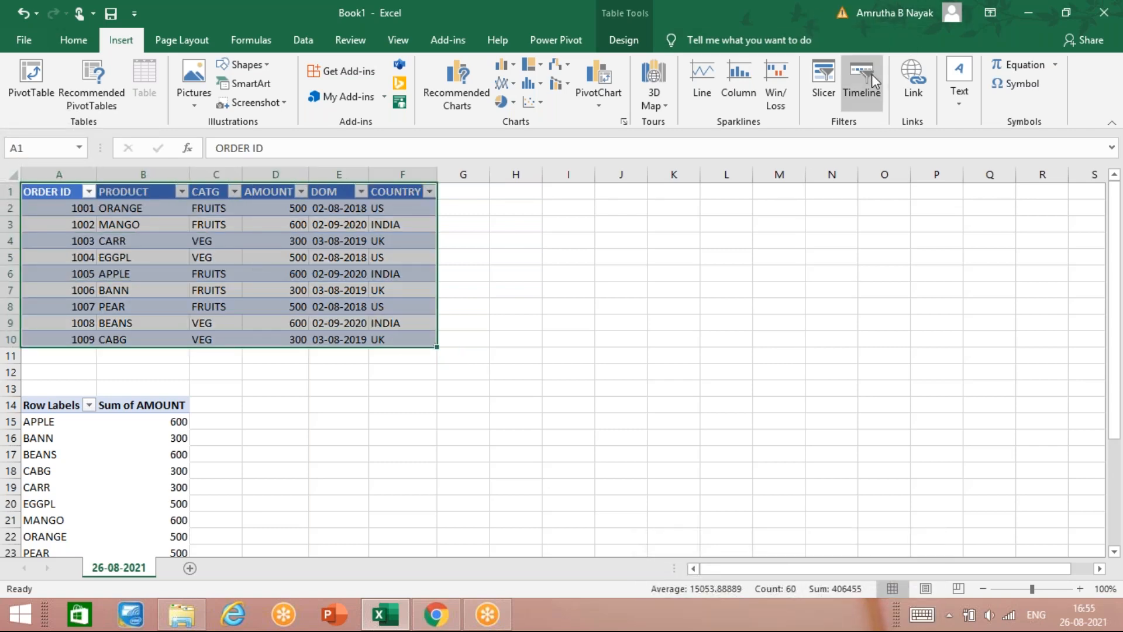
{"action": "right_click", "coordinate": [176, 276]}
{"action": "left_click", "coordinate": [239, 216]}
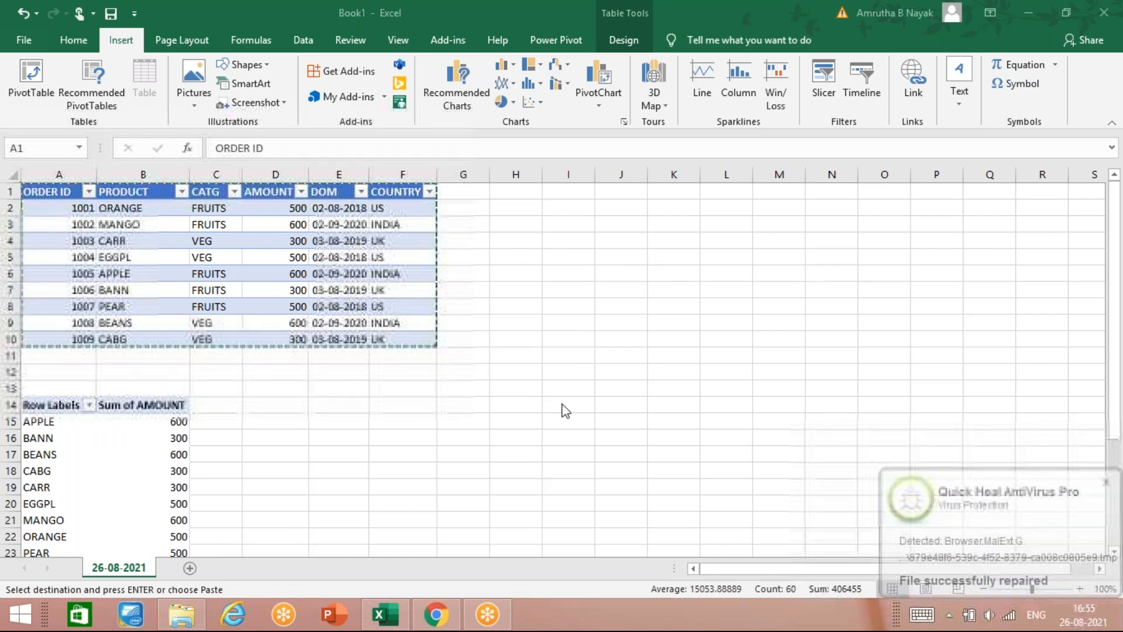
{"action": "key", "text": "ctrl+v"}
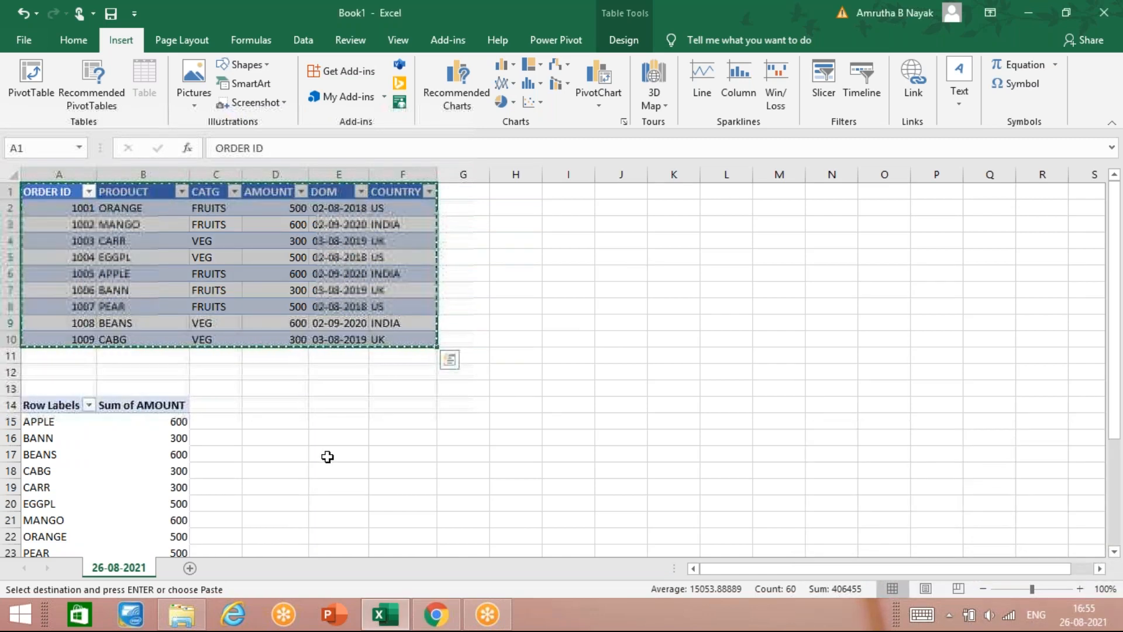
{"action": "left_click", "coordinate": [319, 485]}
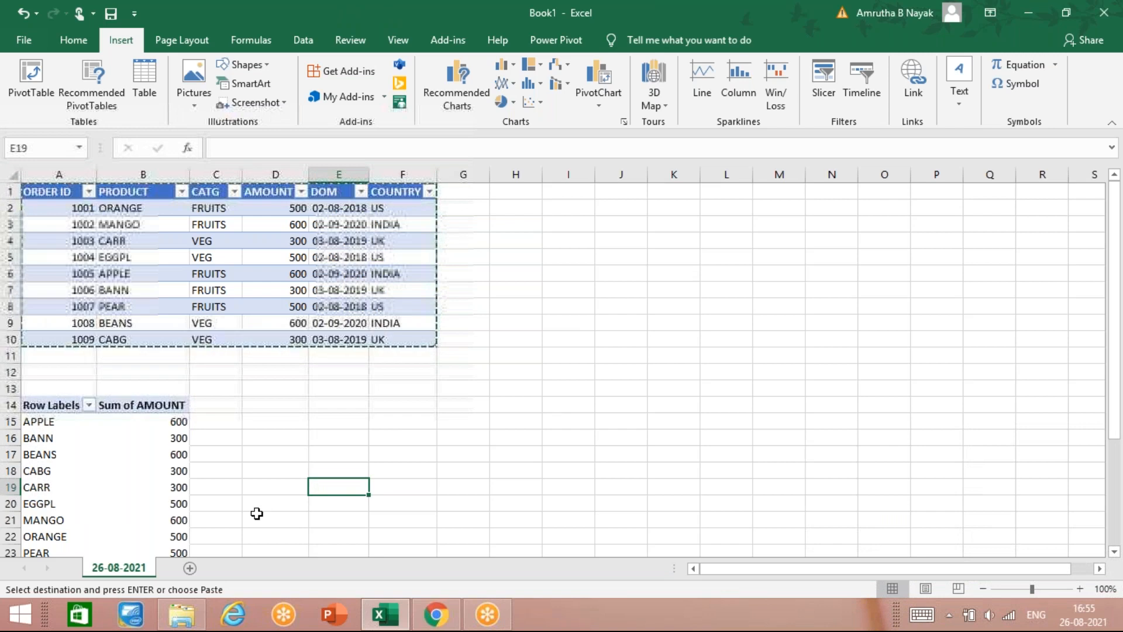
Step: Undo the paste and reselect the order data A1:F10 starting from the ORDER ID header
{"action": "key", "text": "ctrl+z"}
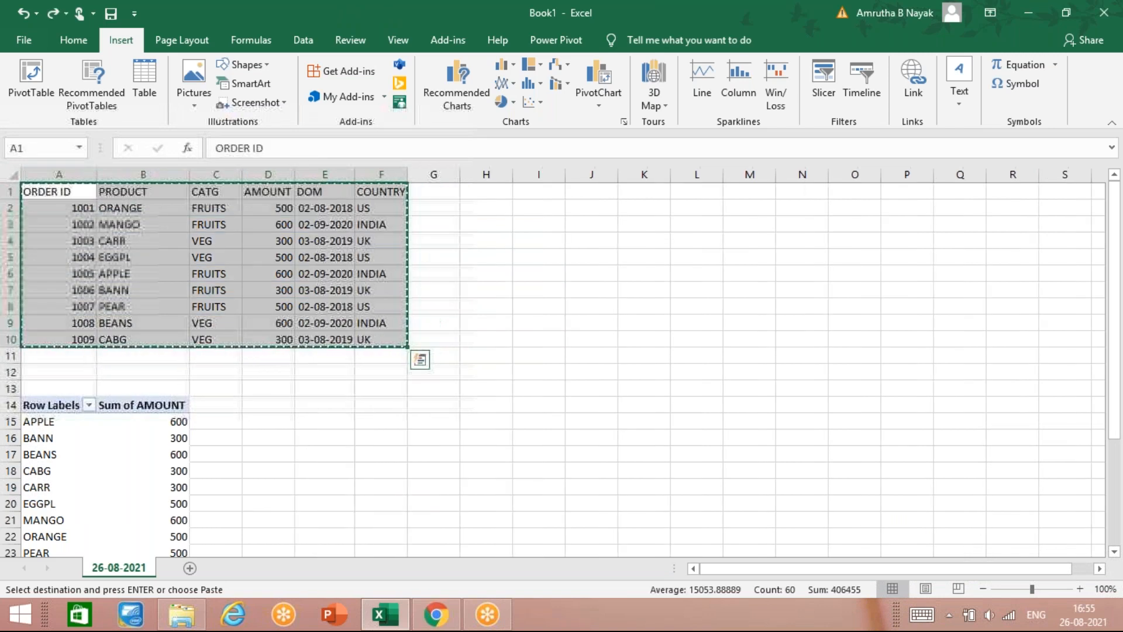
{"action": "left_click", "coordinate": [266, 422]}
{"action": "left_click_drag", "start_coordinate": [76, 204], "coordinate": [373, 326]}
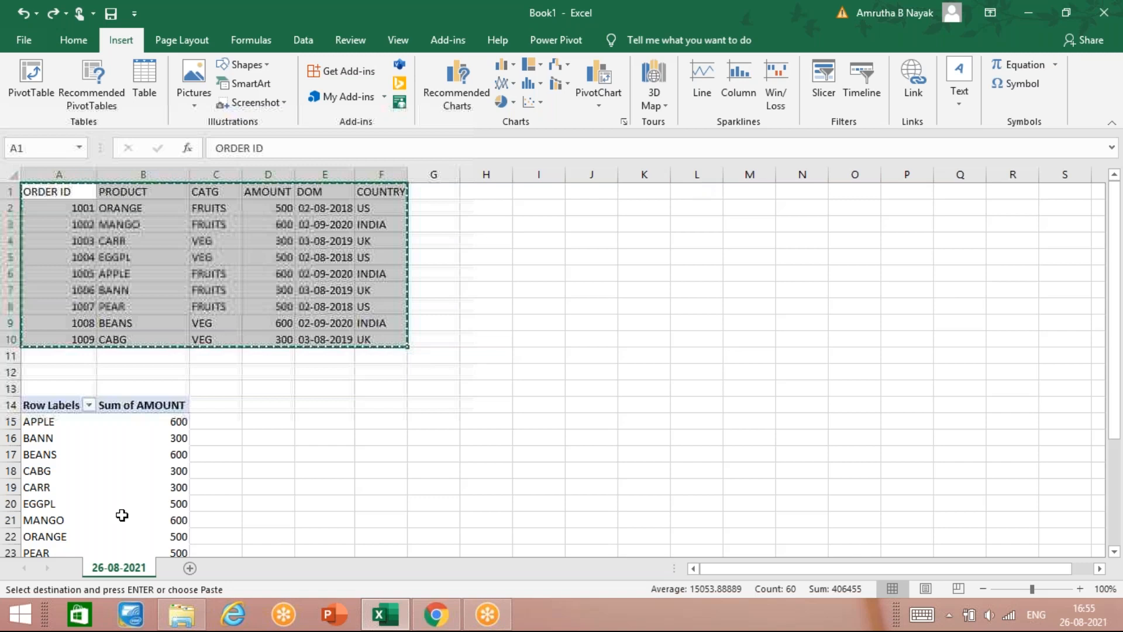
{"action": "left_click", "coordinate": [380, 355]}
{"action": "left_click_drag", "start_coordinate": [79, 194], "coordinate": [380, 352]}
{"action": "left_click", "coordinate": [419, 359]}
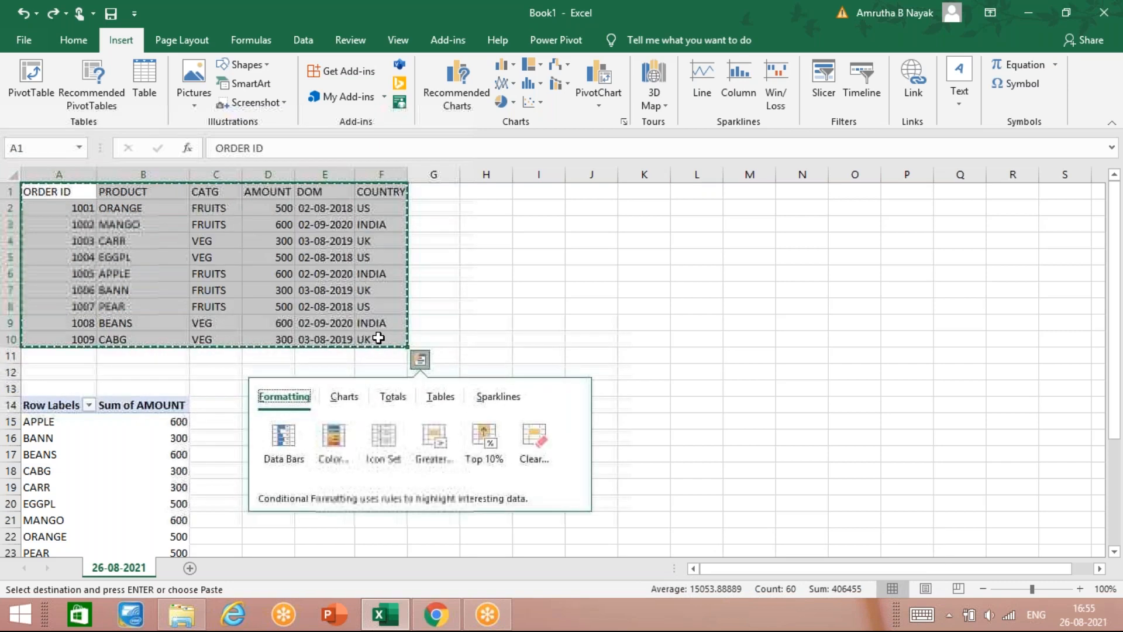
{"action": "left_click", "coordinate": [447, 305]}
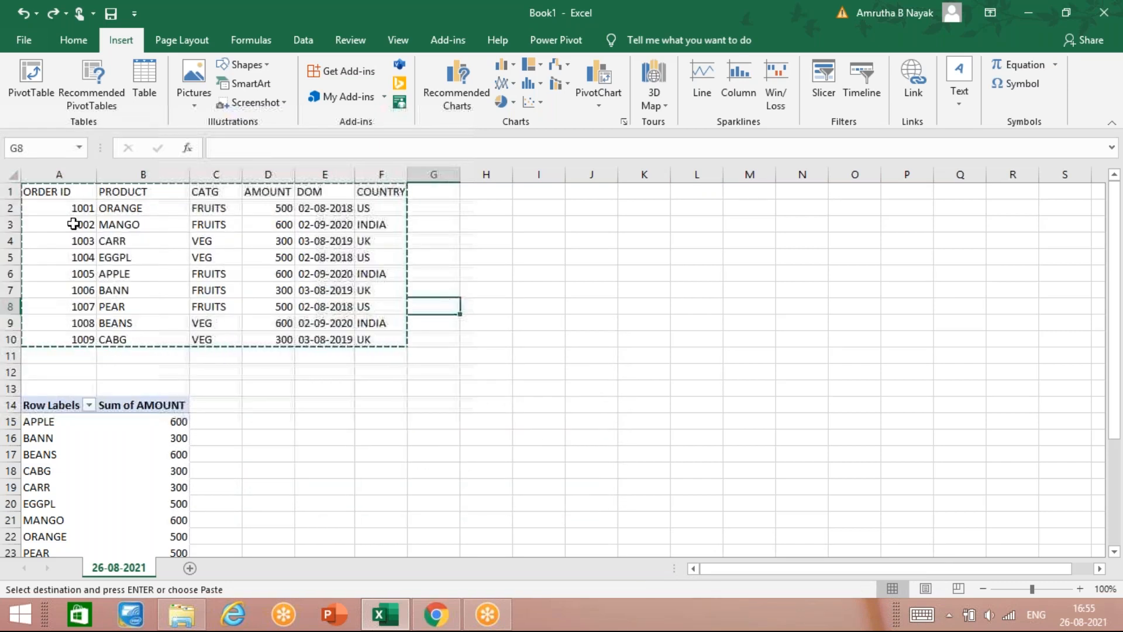
{"action": "left_click_drag", "start_coordinate": [79, 202], "coordinate": [176, 278]}
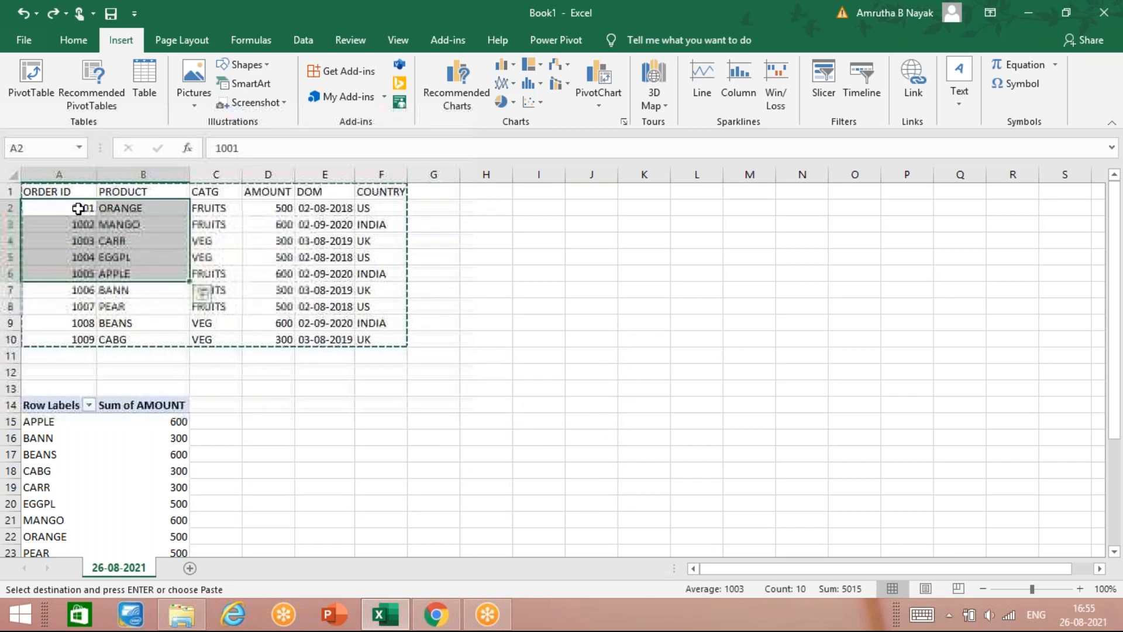
{"action": "left_click_drag", "start_coordinate": [83, 194], "coordinate": [346, 337]}
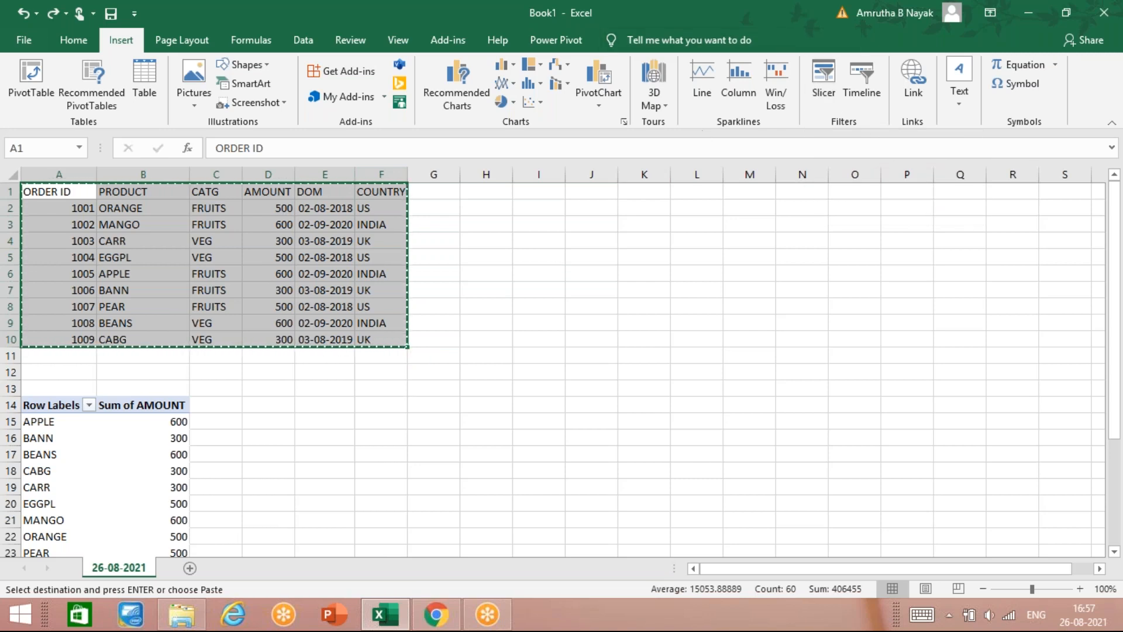
{"action": "left_click", "coordinate": [820, 88]}
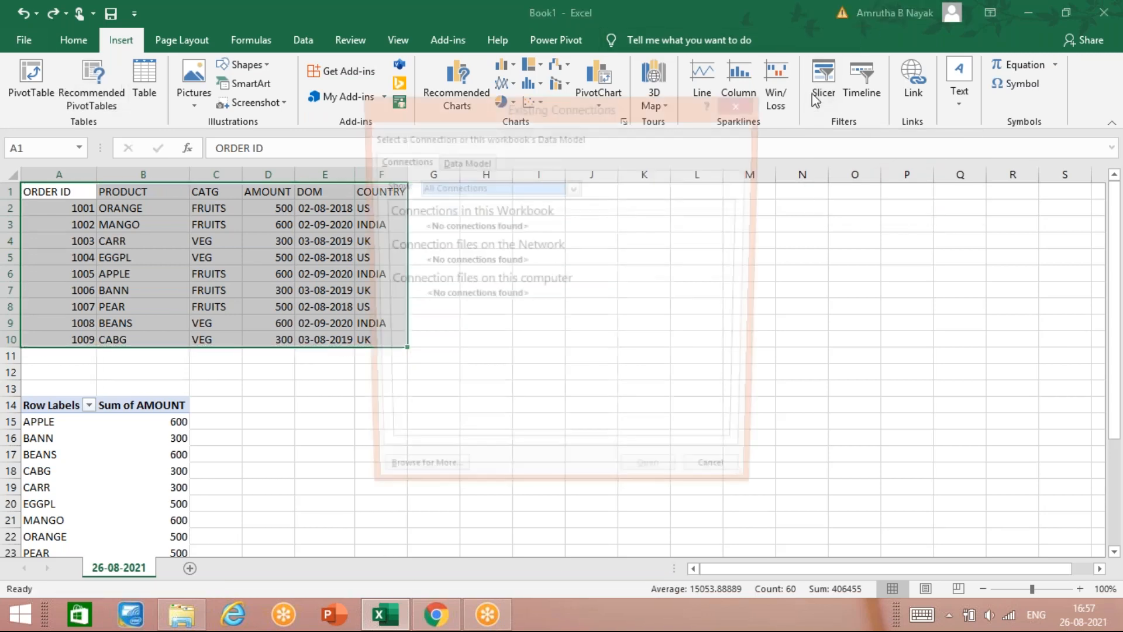
{"action": "left_click", "coordinate": [740, 104]}
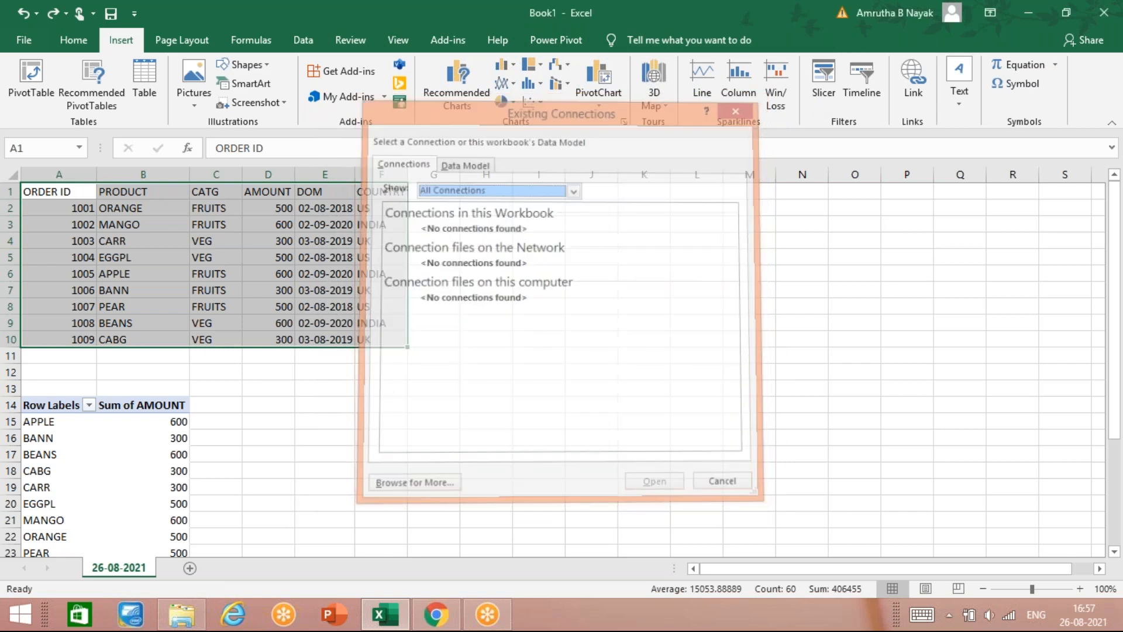
{"action": "left_click", "coordinate": [346, 449]}
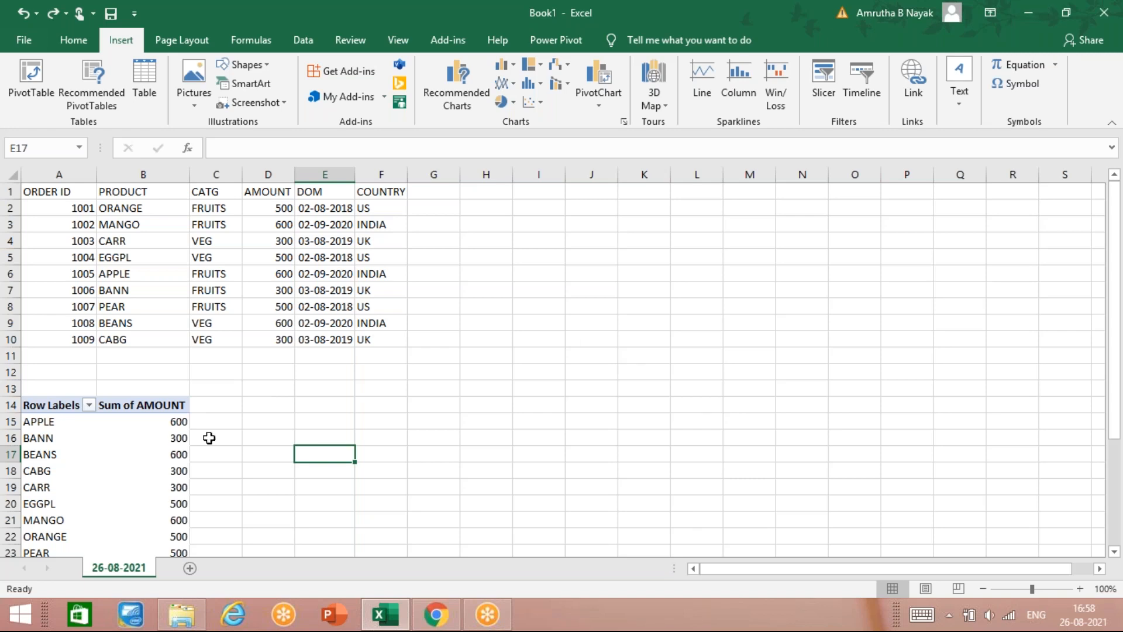
{"action": "left_click", "coordinate": [111, 454]}
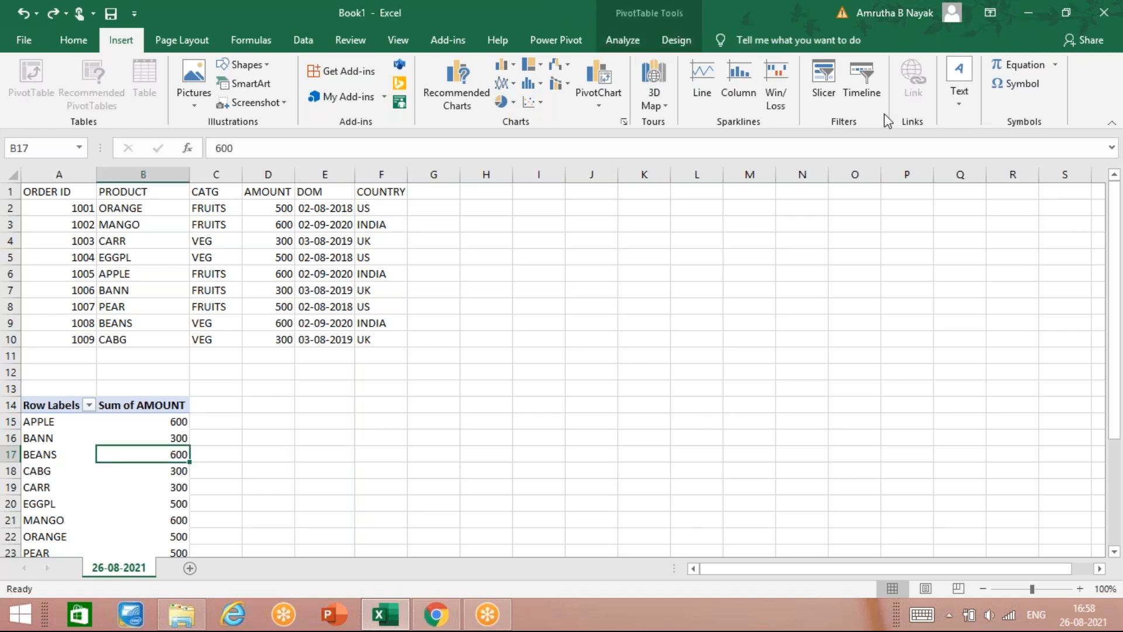
{"action": "left_click", "coordinate": [862, 82]}
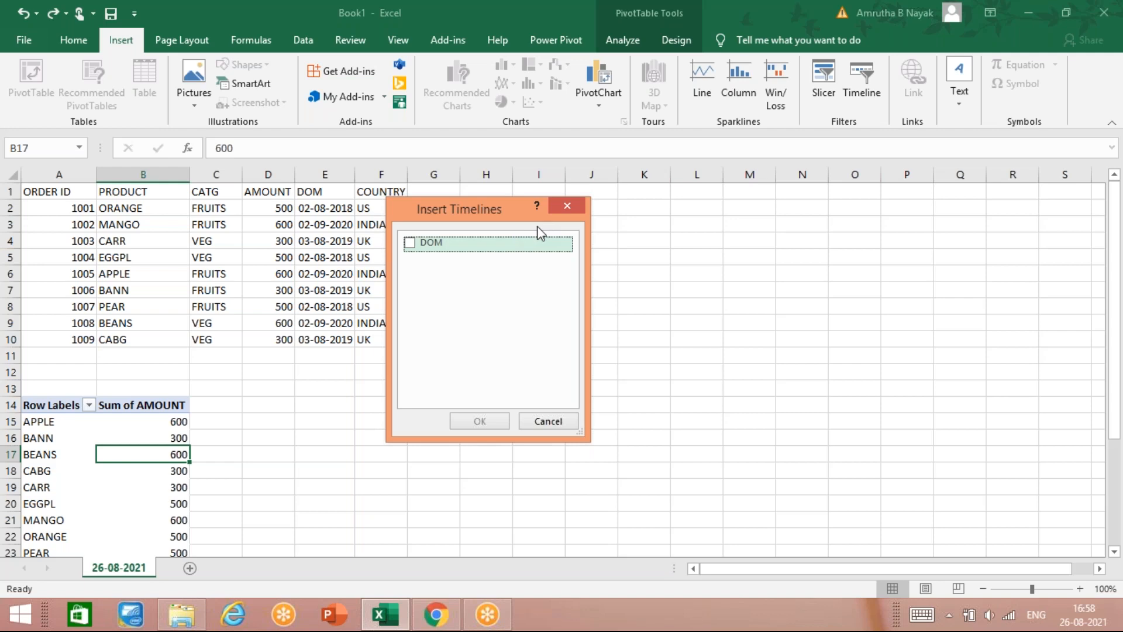
{"action": "left_click", "coordinate": [568, 207]}
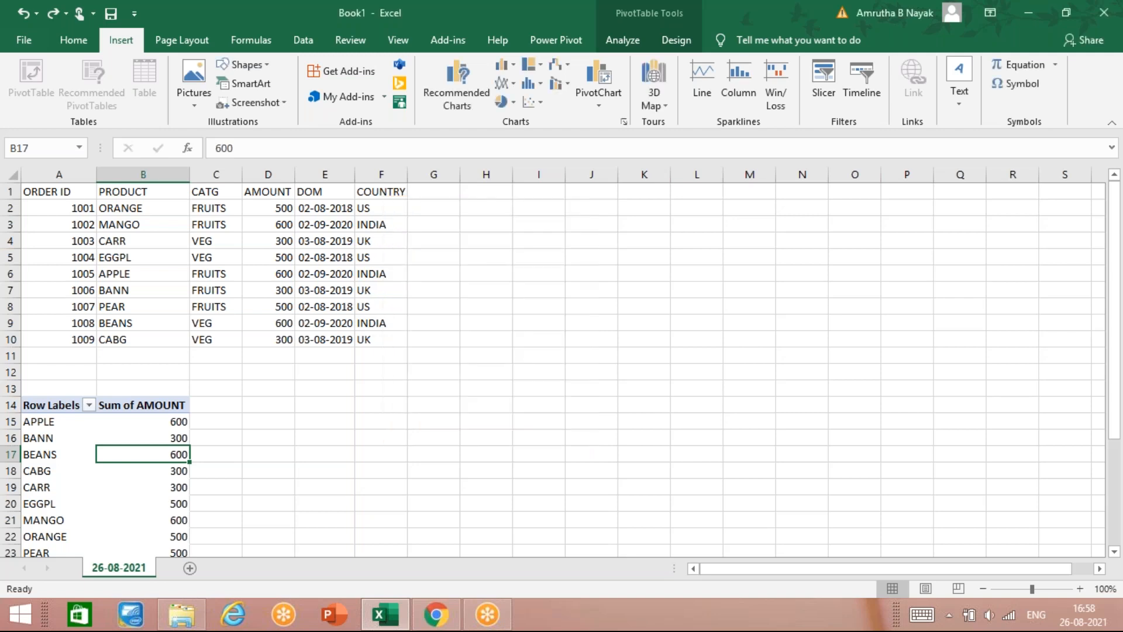
Step: Open Insert Slicers for the product PivotTable and tick the COUNTRY field
{"action": "left_click", "coordinate": [837, 89]}
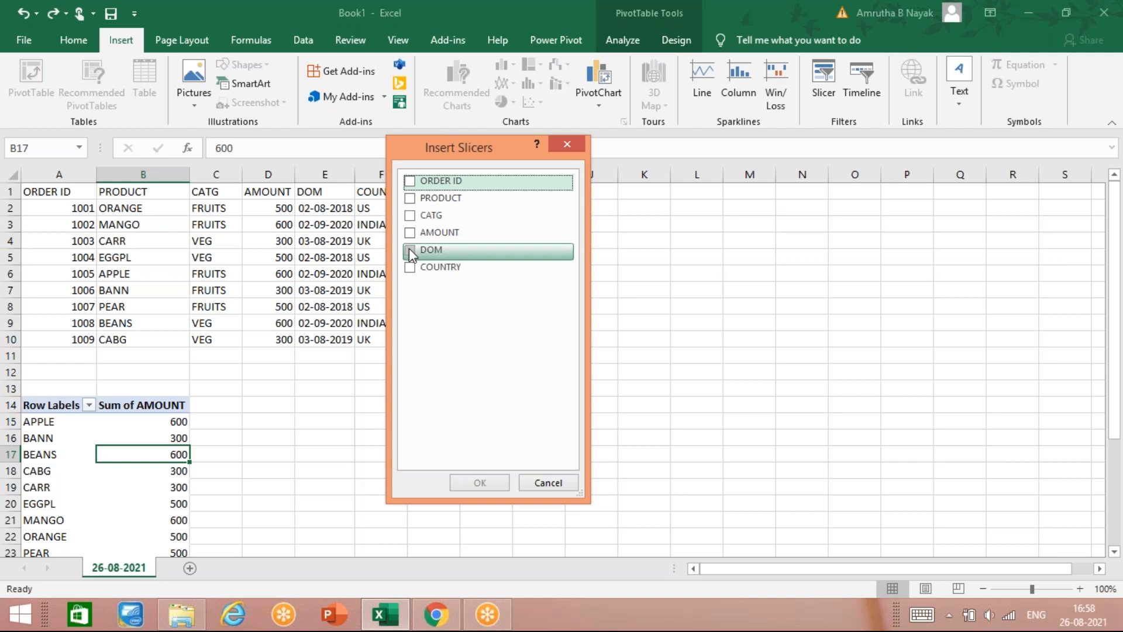
{"action": "left_click", "coordinate": [409, 268]}
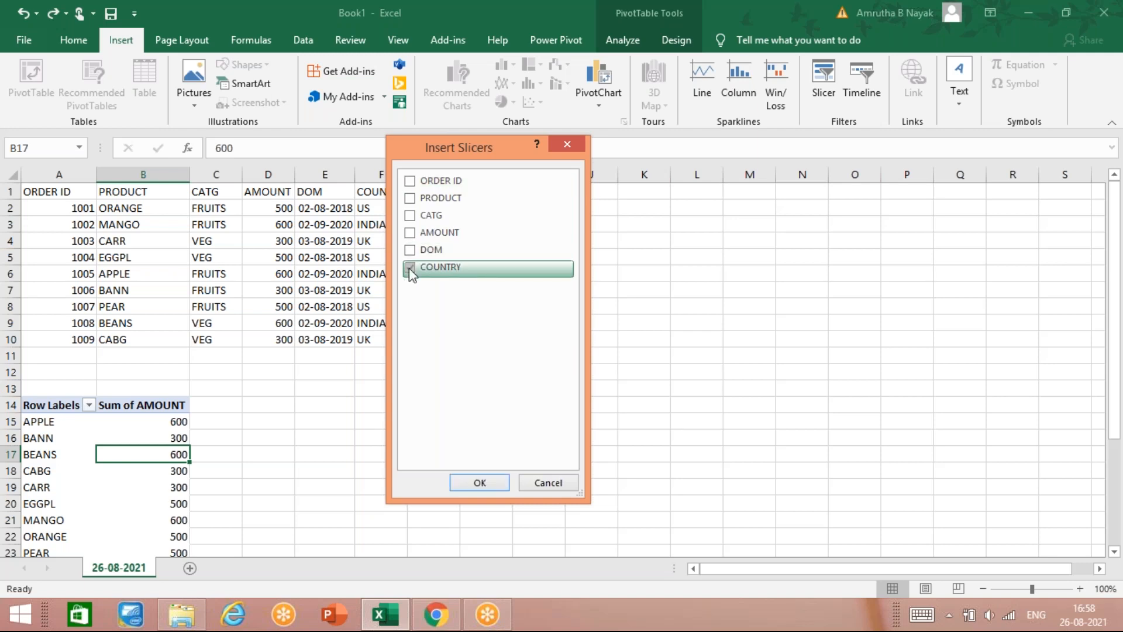
Step: Insert the COUNTRY slicer and select both UK and US, giving a Grand Total of 2400
{"action": "left_click", "coordinate": [475, 484]}
{"action": "left_click", "coordinate": [517, 323]}
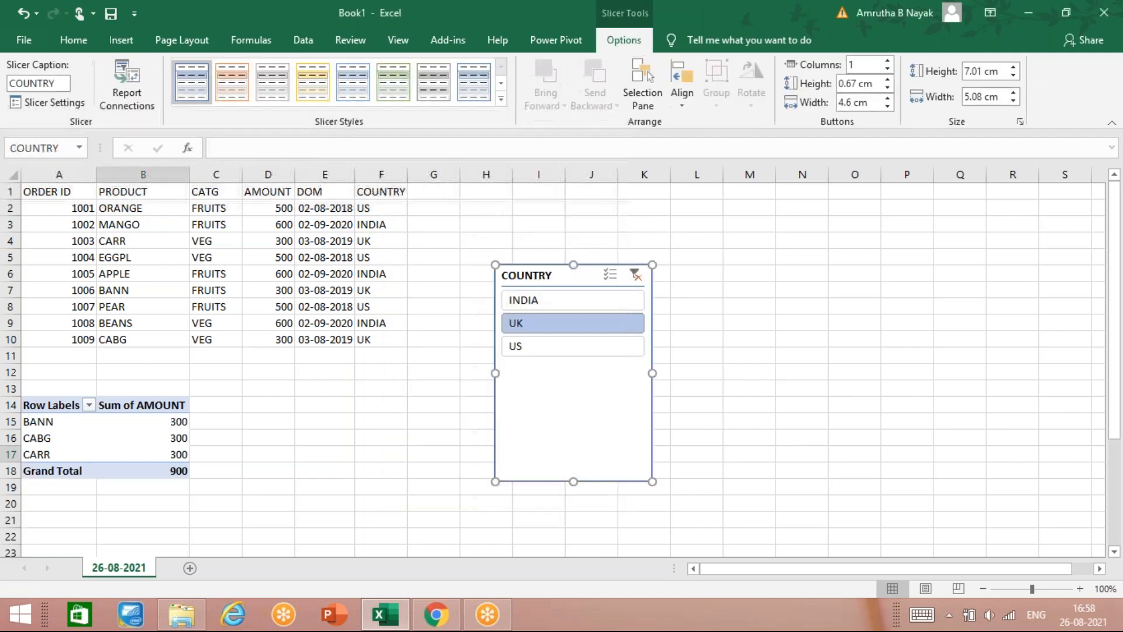
{"action": "left_click", "coordinate": [522, 346]}
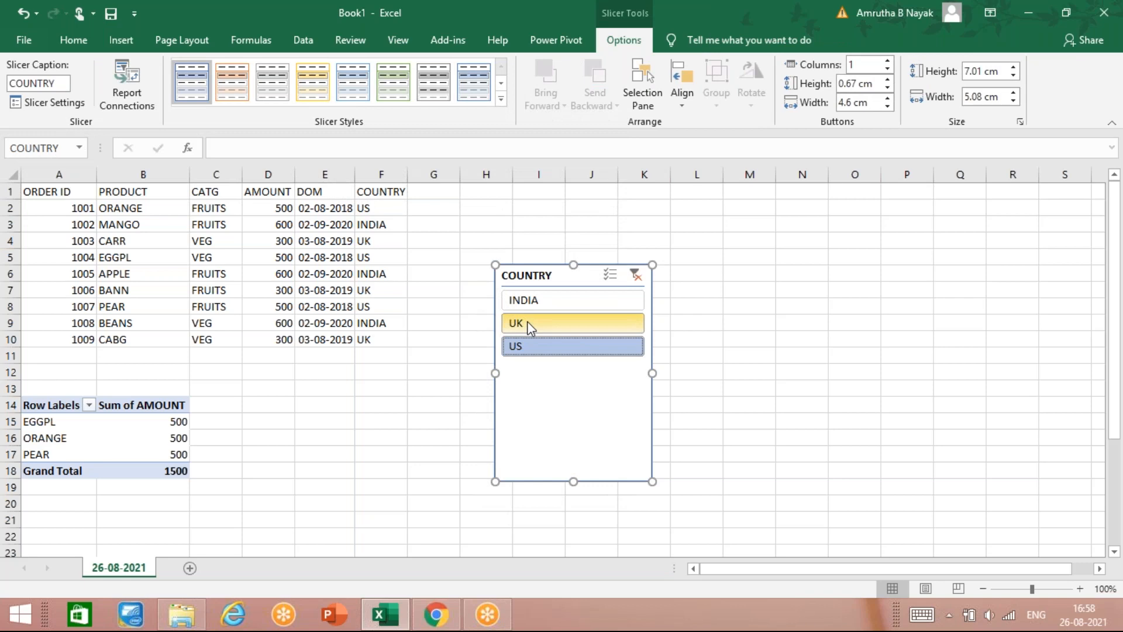
{"action": "left_click", "coordinate": [527, 323], "text": "ctrl"}
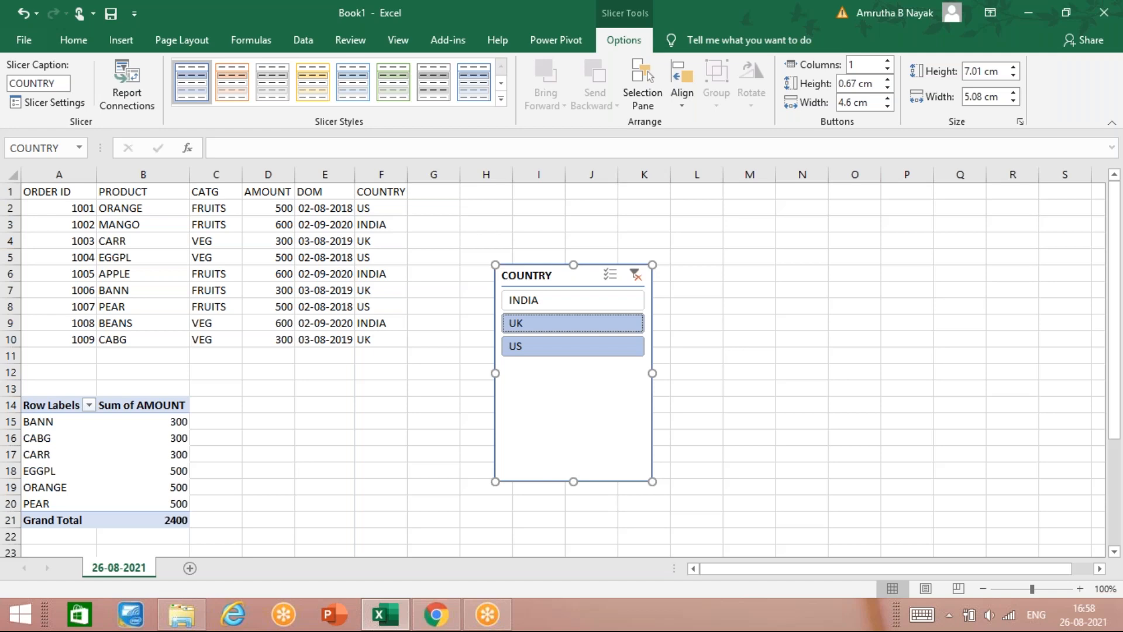
Step: Include INDIA in the COUNTRY slicer so all nine products, APPLE through PEAR, show, and close the Networks panel
{"action": "left_click", "coordinate": [550, 301]}
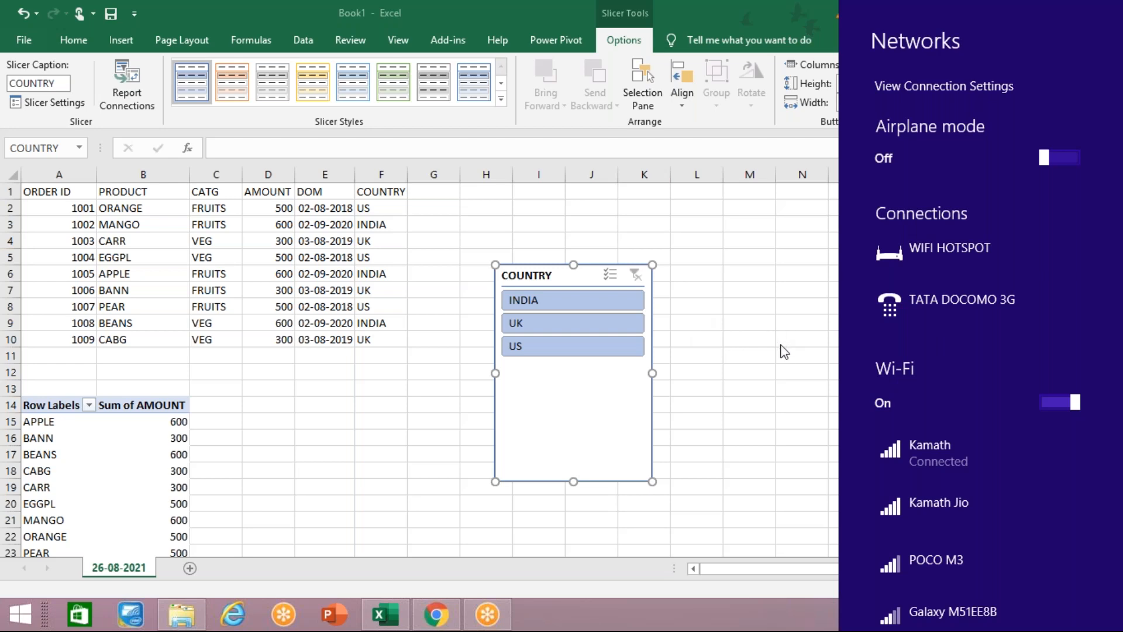
{"action": "left_click", "coordinate": [816, 388]}
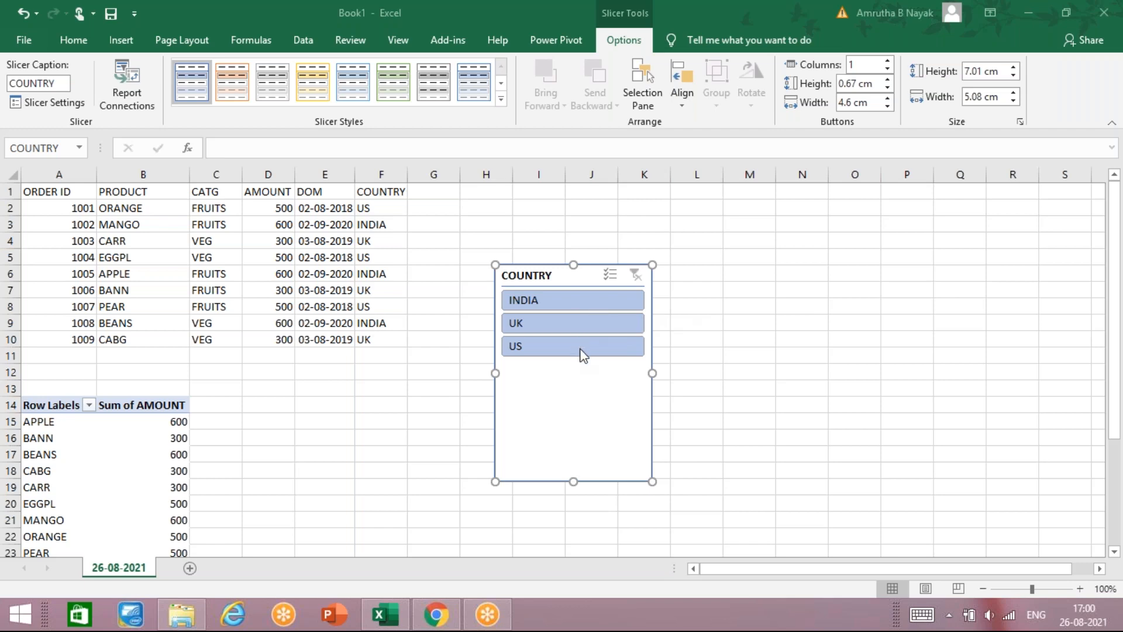
{"action": "left_click", "coordinate": [577, 375]}
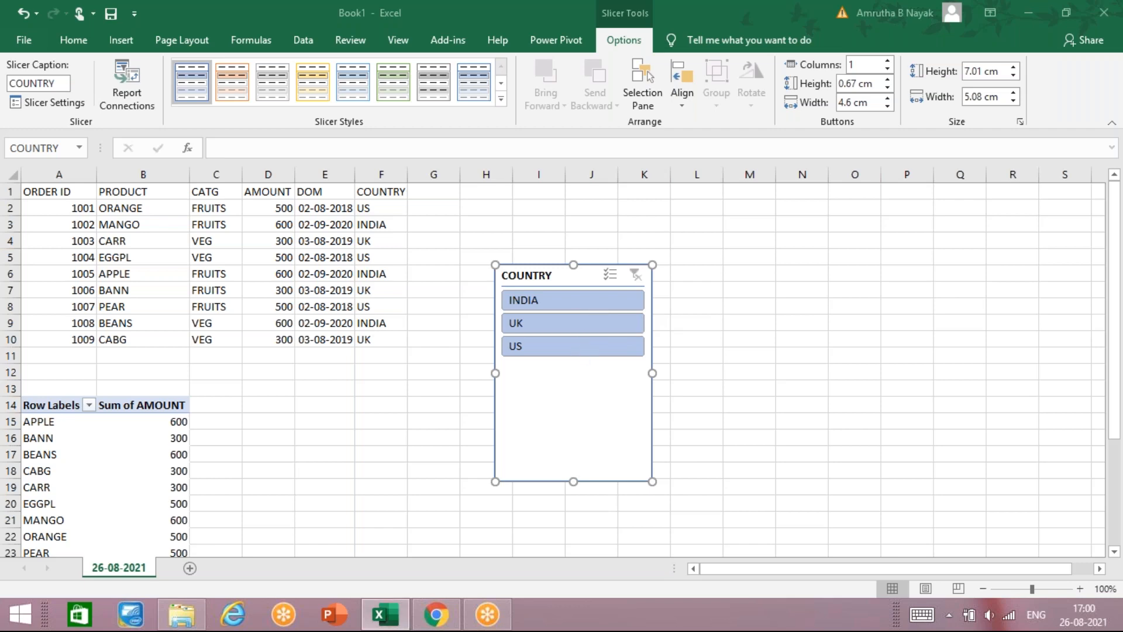
{"action": "left_click", "coordinate": [482, 416]}
{"action": "left_click", "coordinate": [532, 384]}
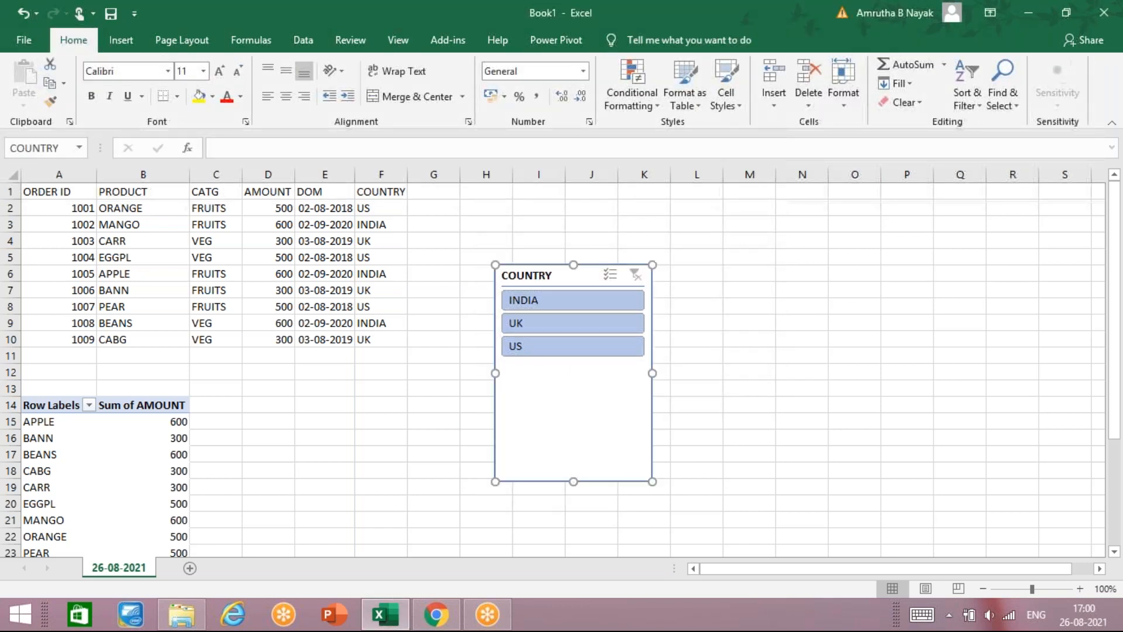
{"action": "left_click", "coordinate": [544, 349], "text": "ctrl"}
{"action": "left_click", "coordinate": [552, 334]}
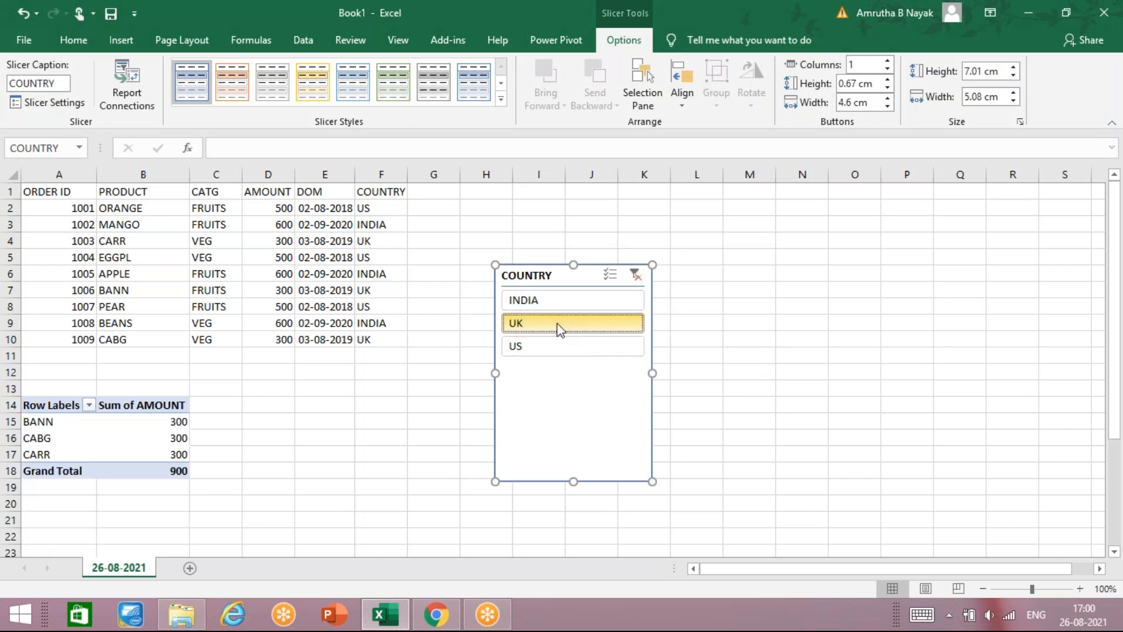
{"action": "left_click", "coordinate": [557, 323], "text": "ctrl"}
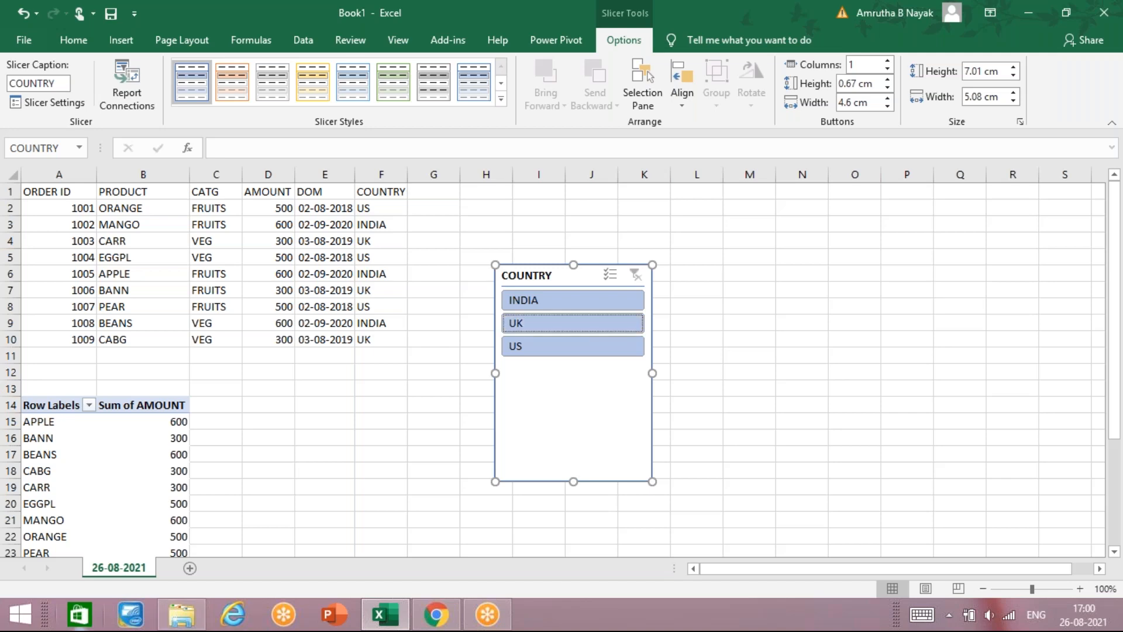
{"action": "left_click", "coordinate": [396, 420]}
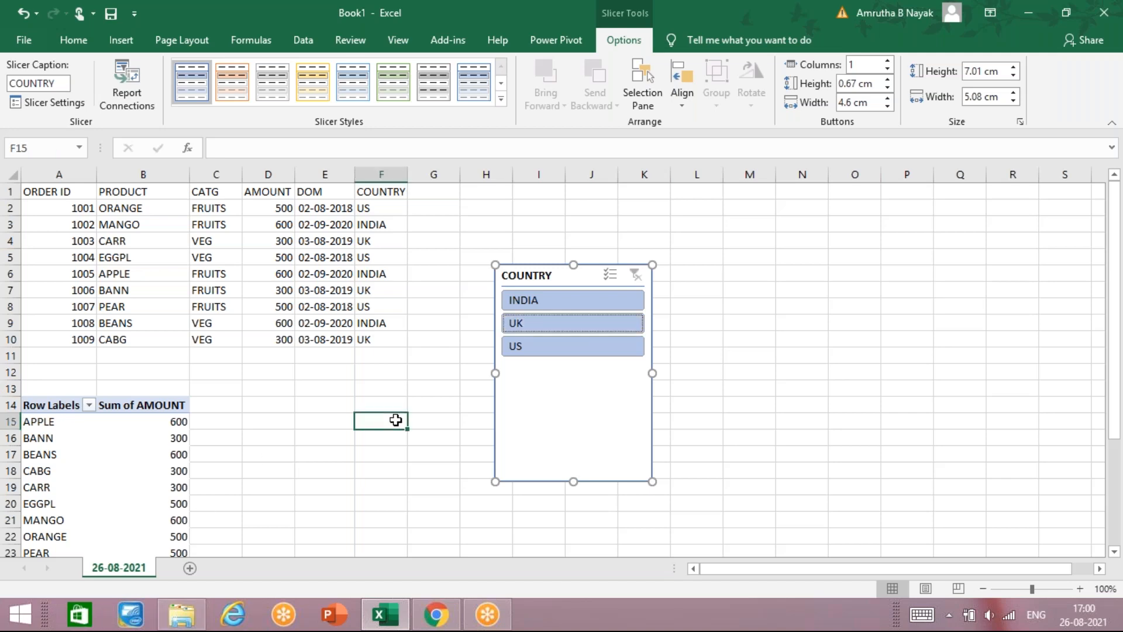
{"action": "left_click", "coordinate": [587, 382]}
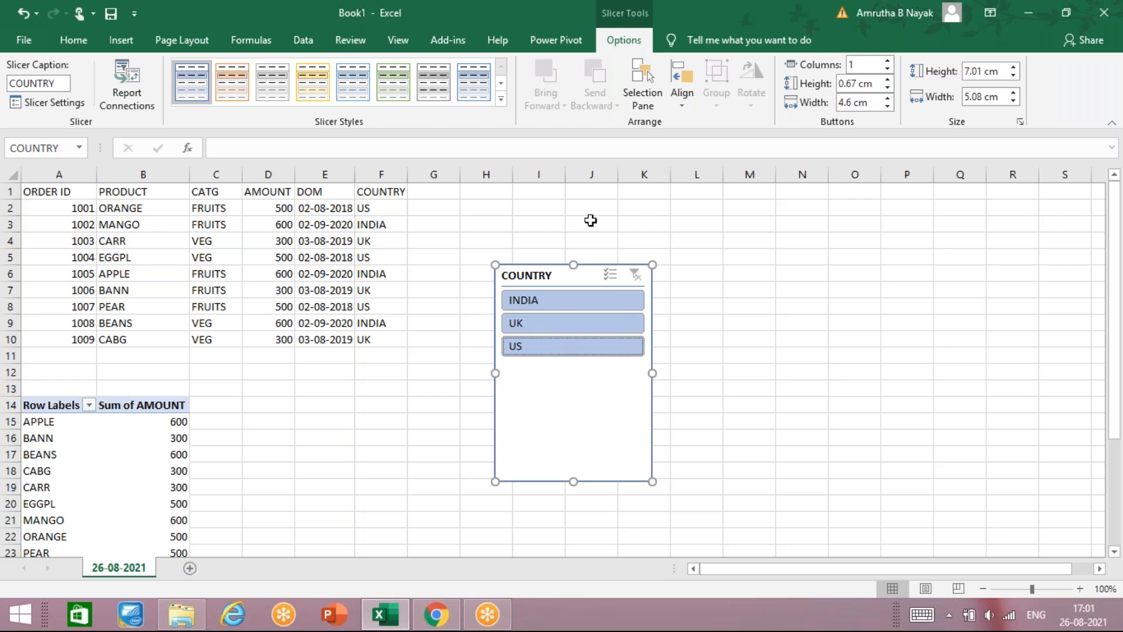
Step: Drag the COUNTRY slicer left beside the data and toggle its Multi-Select option off and on
{"action": "left_click_drag", "start_coordinate": [602, 275], "coordinate": [497, 280]}
{"action": "left_click", "coordinate": [502, 280]}
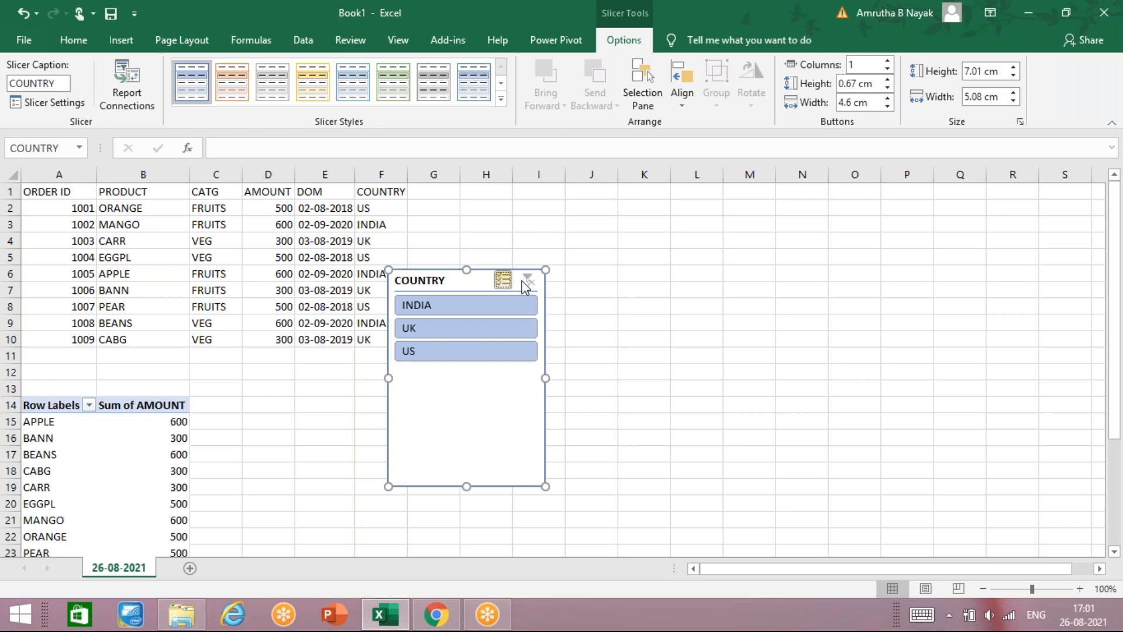
{"action": "left_click", "coordinate": [502, 282]}
{"action": "left_click", "coordinate": [502, 281]}
Step: Delete the COUNTRY slicer, leaving the A1:F10 order data and the unfiltered product PivotTable
{"action": "key", "text": "Delete"}
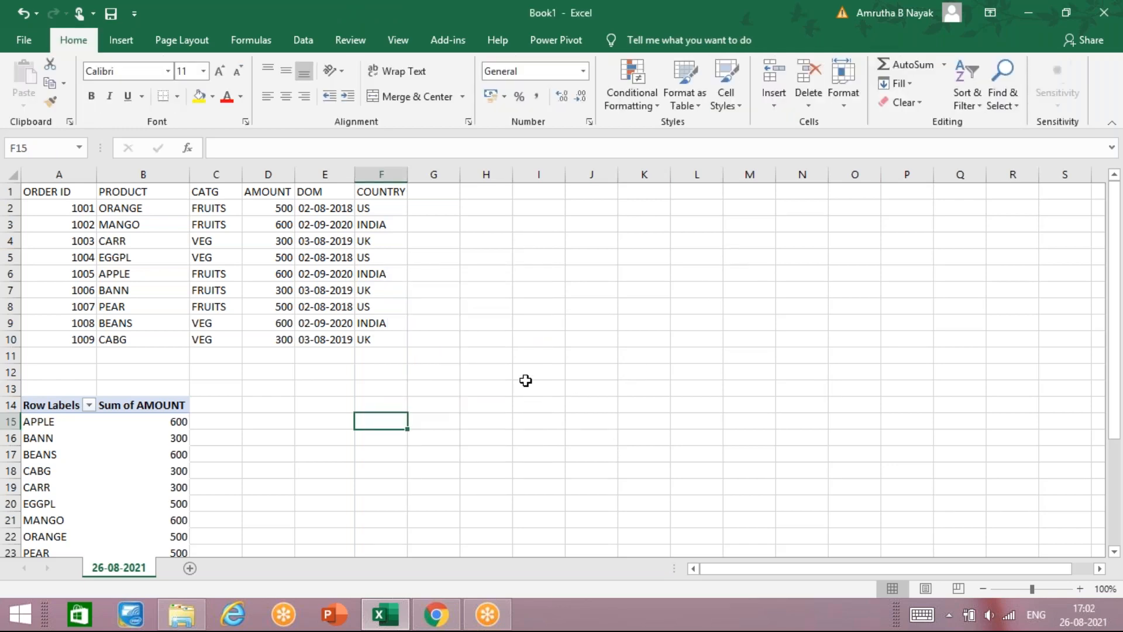
{"action": "left_click", "coordinate": [373, 351]}
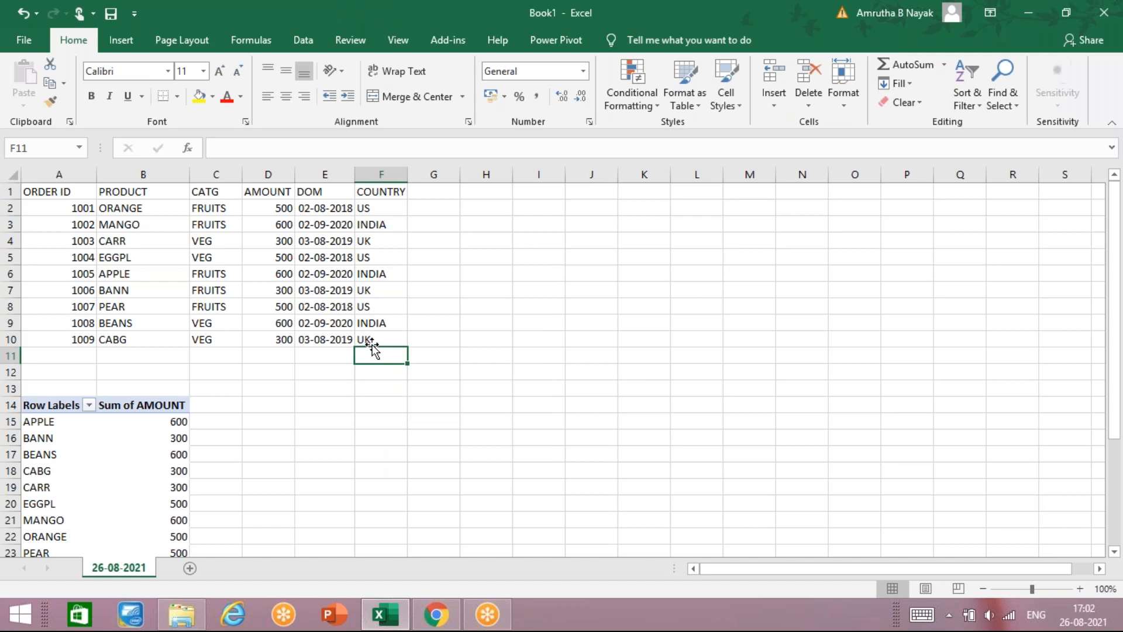
{"action": "left_click", "coordinate": [297, 373]}
{"action": "left_click", "coordinate": [335, 454]}
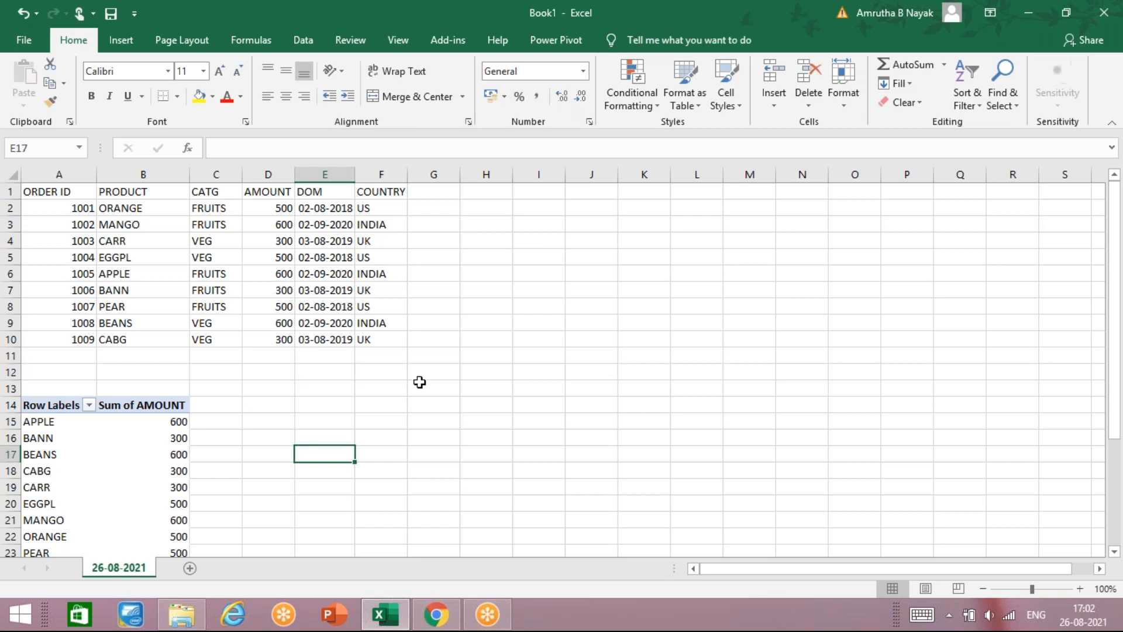
{"action": "left_click", "coordinate": [420, 387]}
{"action": "left_click", "coordinate": [438, 316]}
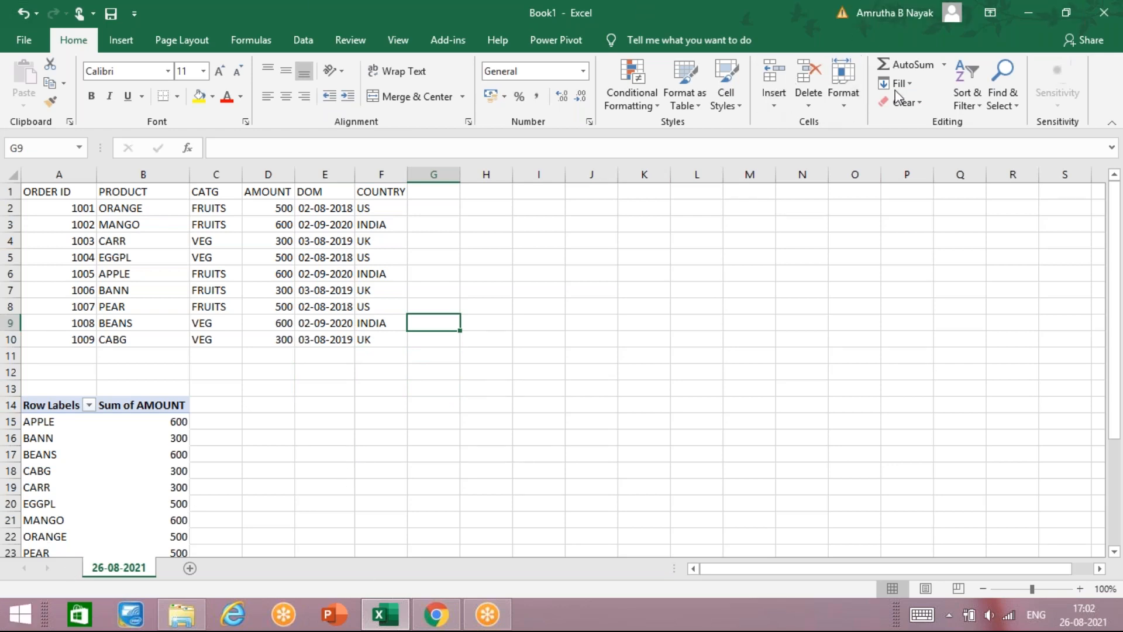
{"action": "left_click", "coordinate": [121, 41]}
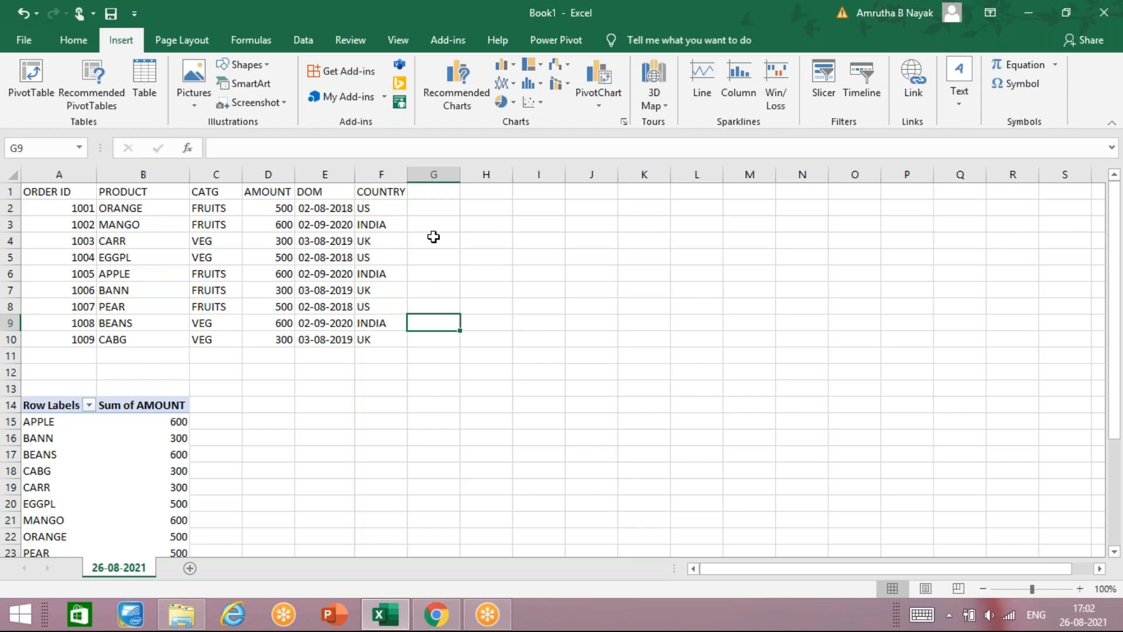
Step: Add a slicer to the PivotTable with the DOM date field chosen
{"action": "left_click", "coordinate": [822, 91]}
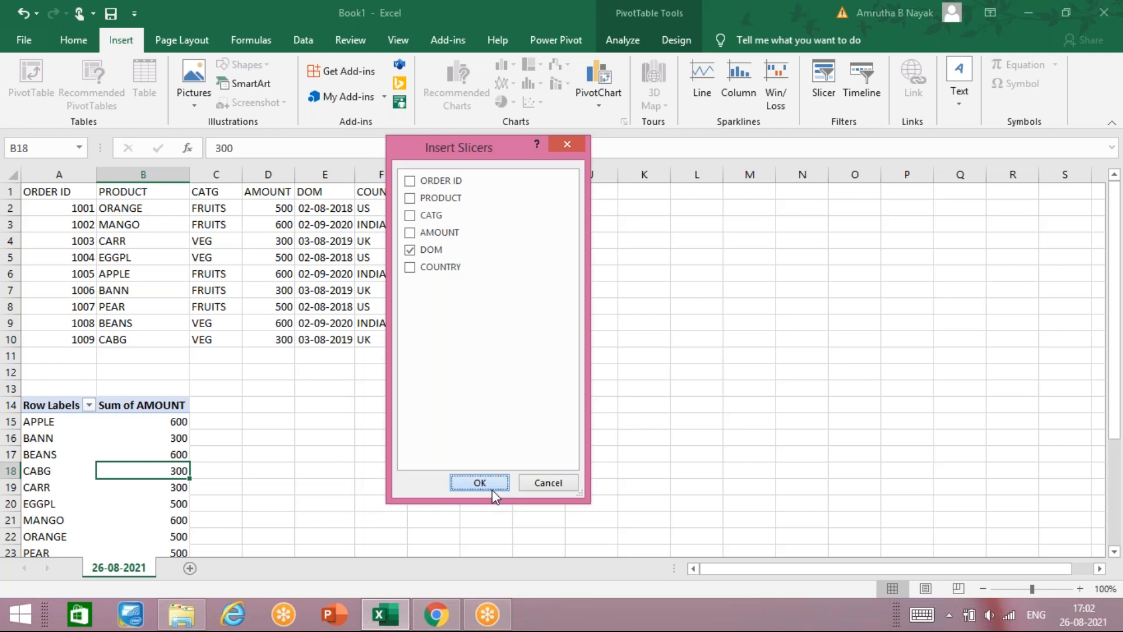
{"action": "left_click", "coordinate": [493, 489]}
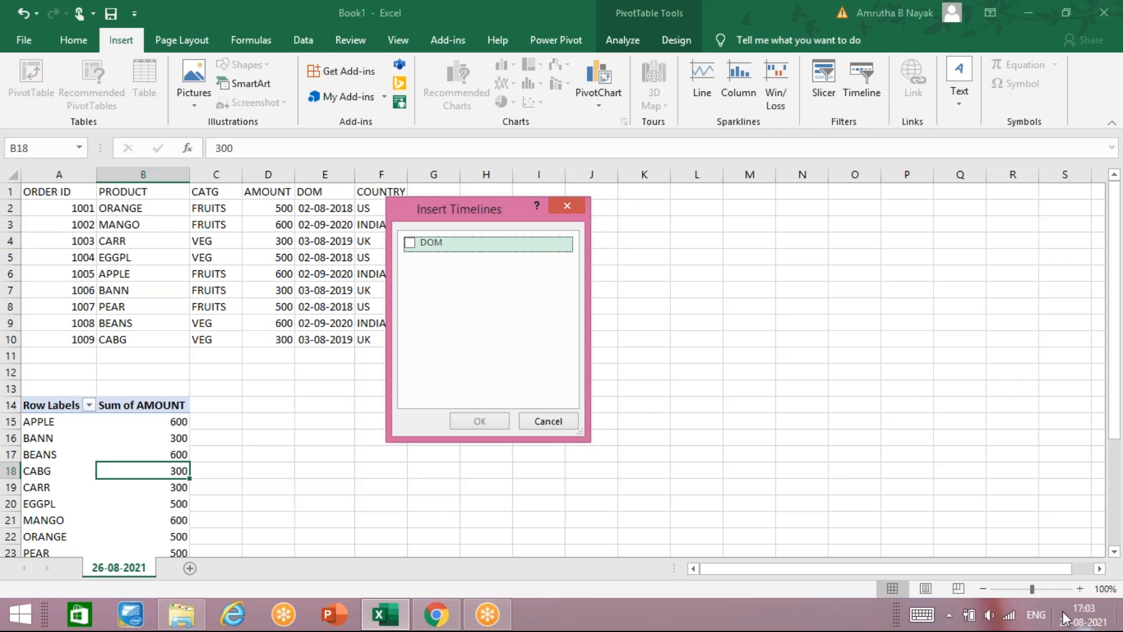
Step: Tick the DOM date field in the Insert Timelines dialog for the PivotTable
{"action": "left_click", "coordinate": [1009, 615]}
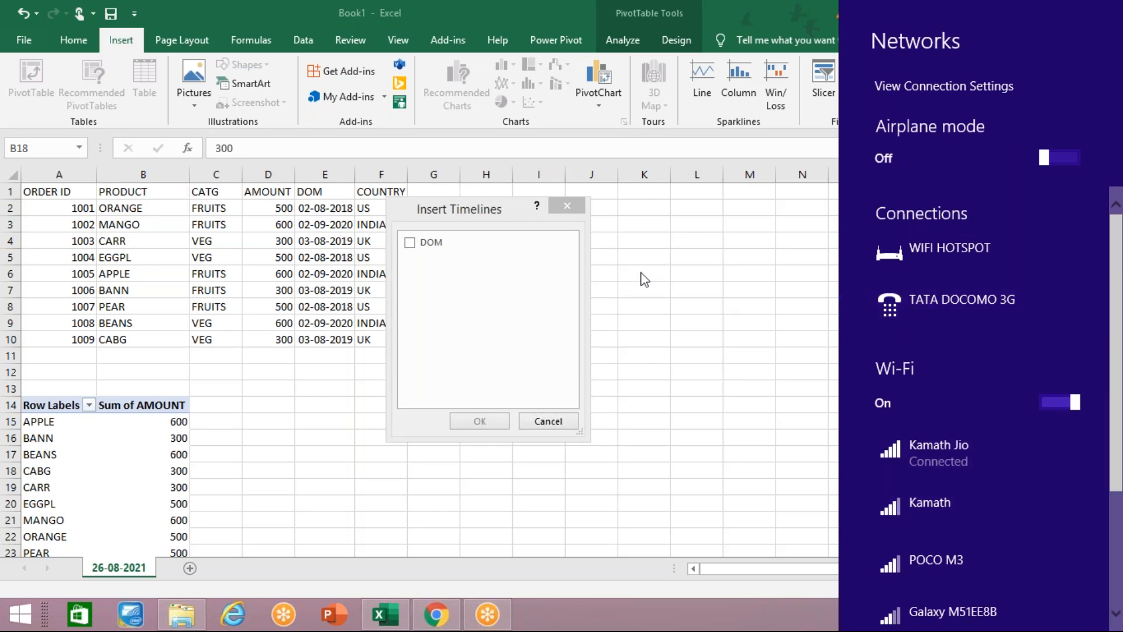
{"action": "left_click", "coordinate": [730, 375]}
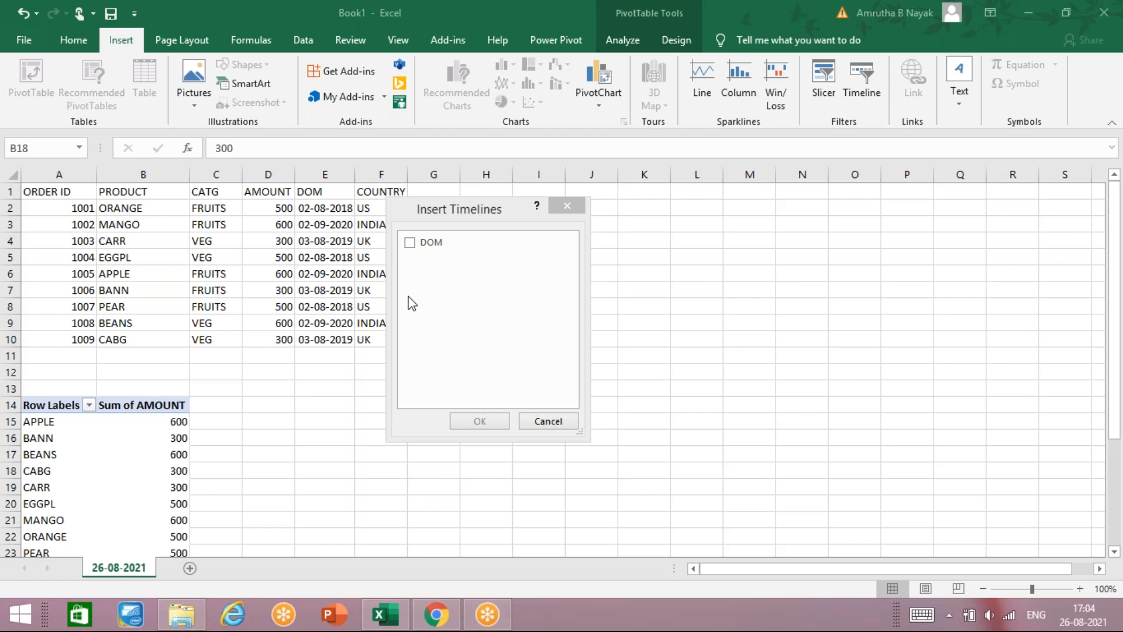
{"action": "left_click", "coordinate": [417, 246]}
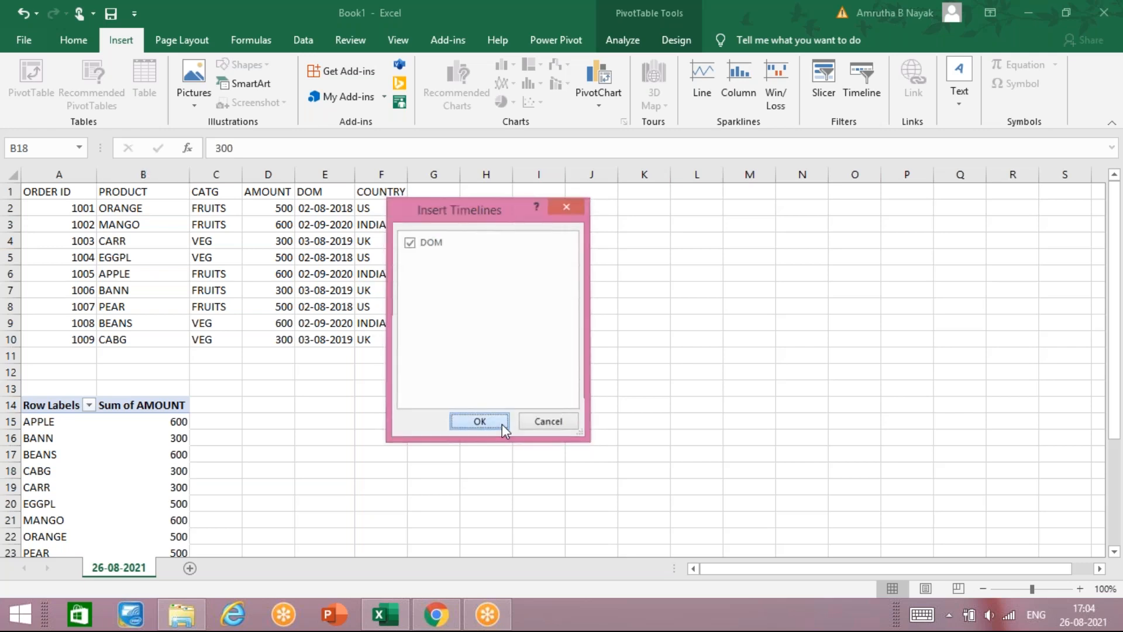
Step: Insert the DOM timeline over columns D–H and filter to August, September and October 2020
{"action": "left_click", "coordinate": [479, 421]}
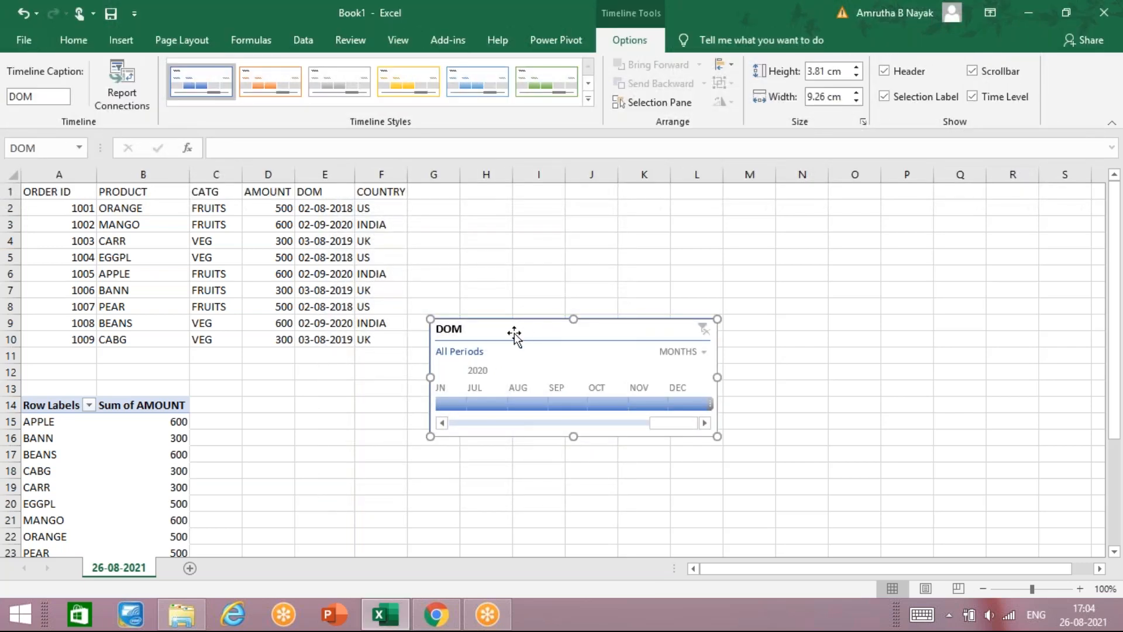
{"action": "left_click_drag", "start_coordinate": [501, 328], "coordinate": [320, 337]}
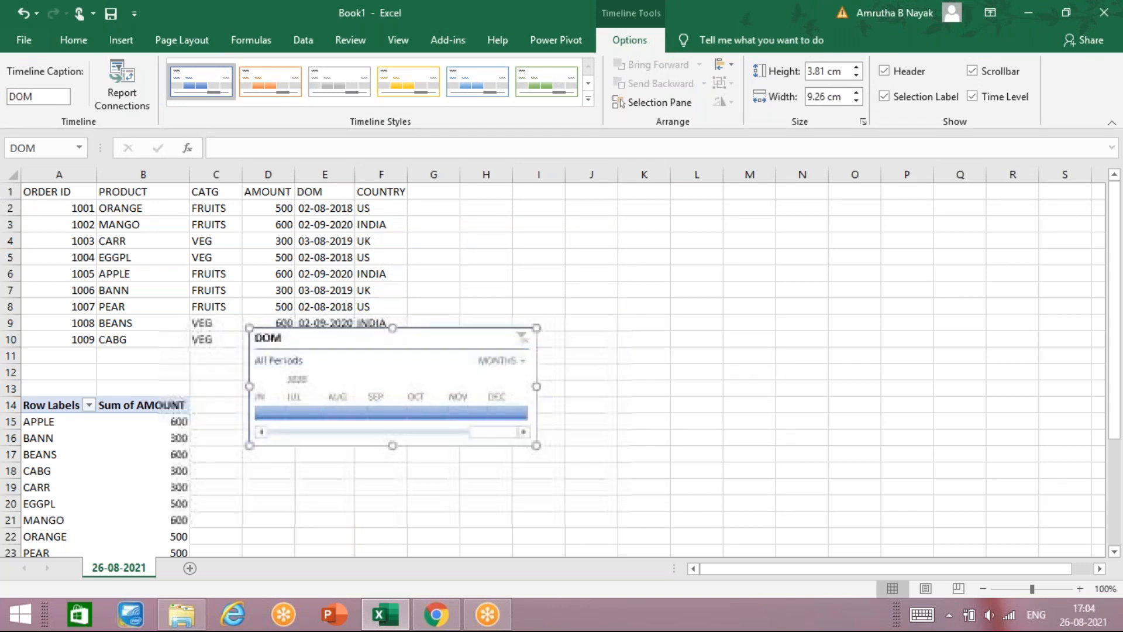
{"action": "left_click", "coordinate": [351, 414]}
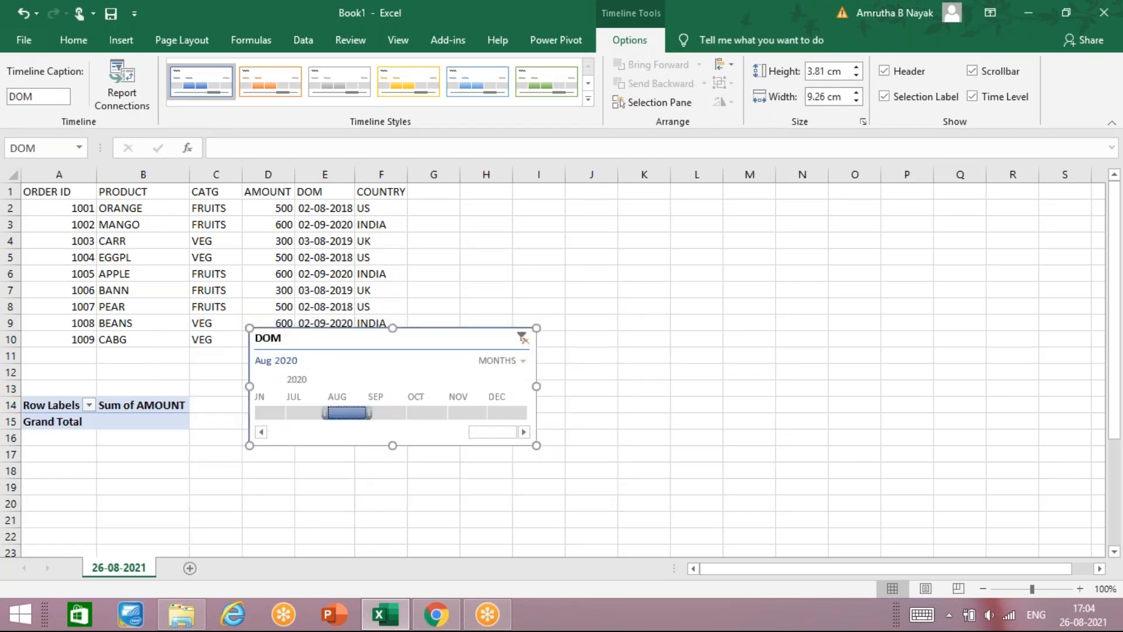
{"action": "left_click", "coordinate": [403, 413]}
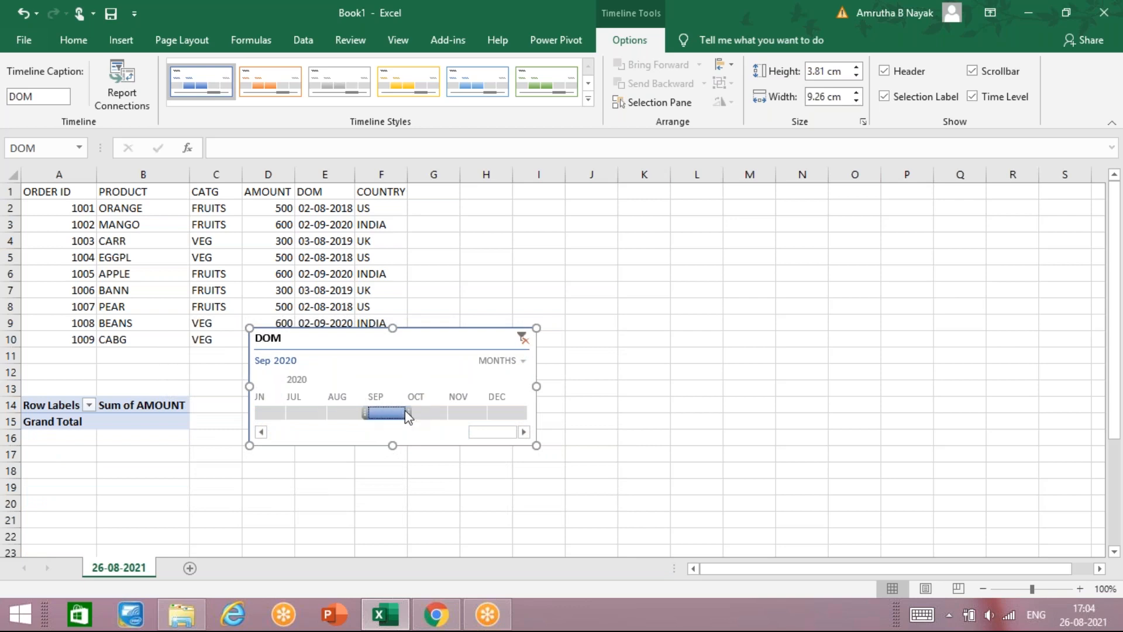
{"action": "left_click", "coordinate": [440, 413]}
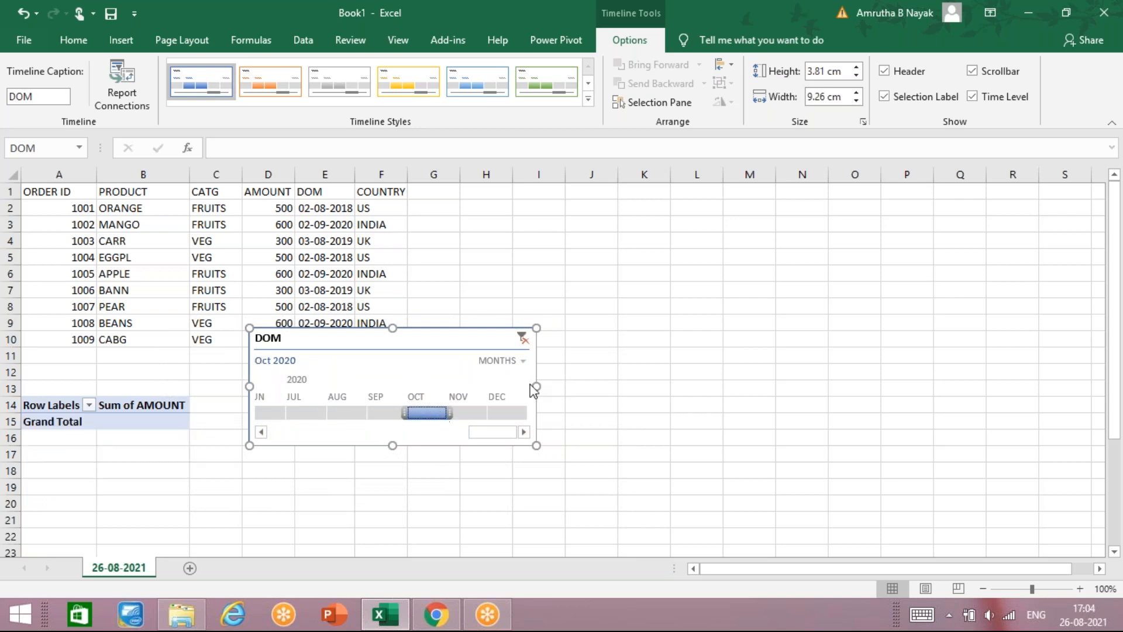
Step: Switch the timeline to quarters and filter to Q2 2020, Q3 2019, Q1 2019, then Q1 2020
{"action": "left_click", "coordinate": [522, 359]}
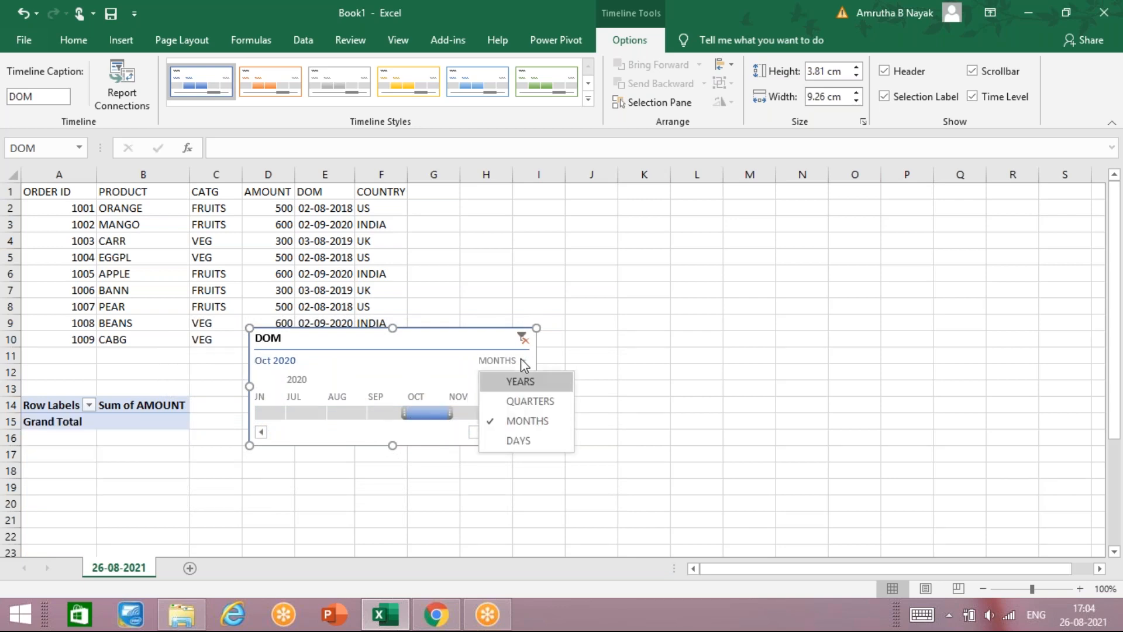
{"action": "left_click", "coordinate": [523, 400]}
{"action": "left_click", "coordinate": [460, 413]}
{"action": "left_click", "coordinate": [370, 413]}
{"action": "left_click", "coordinate": [316, 413]}
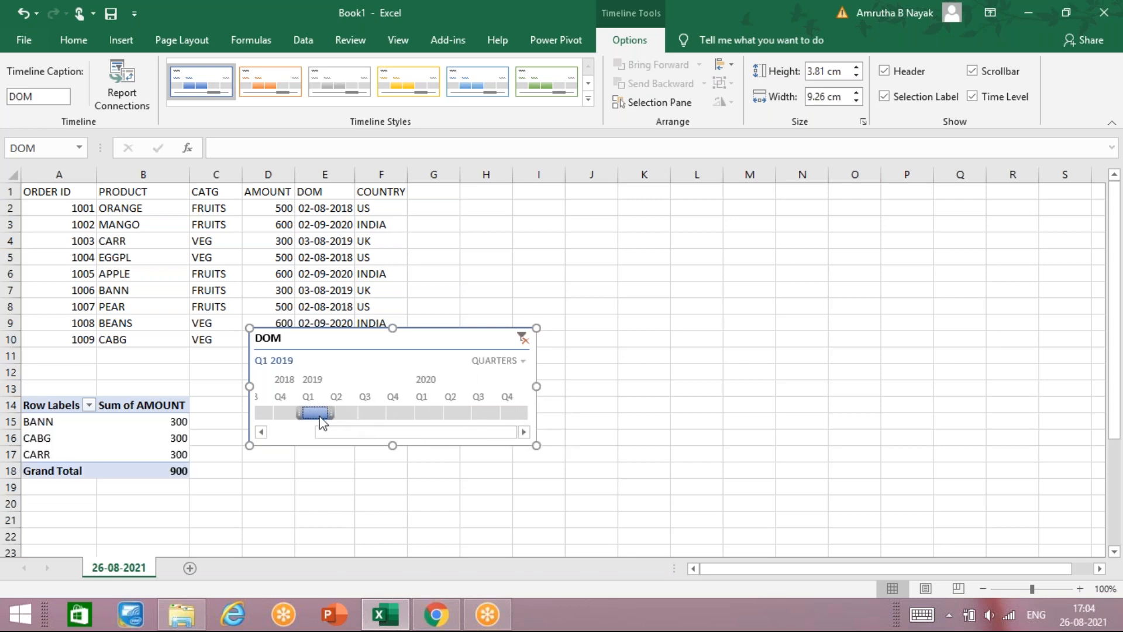
{"action": "left_click", "coordinate": [429, 413]}
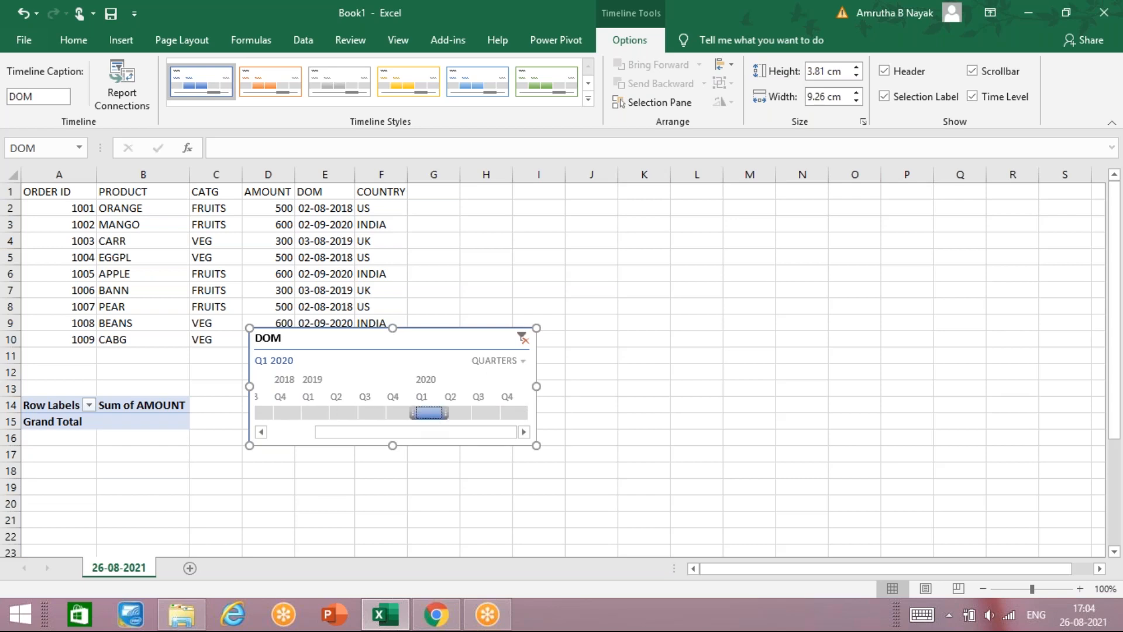
Step: Switch the timeline to years and filter to 2019, then 2018
{"action": "left_click", "coordinate": [517, 363]}
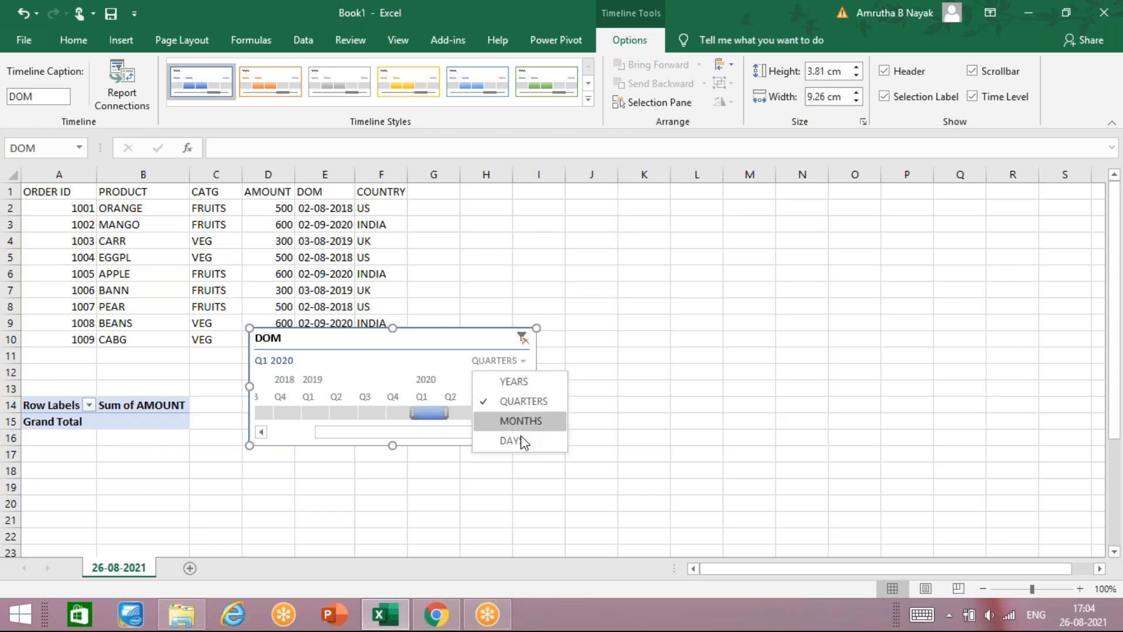
{"action": "left_click", "coordinate": [518, 381]}
{"action": "left_click", "coordinate": [319, 413]}
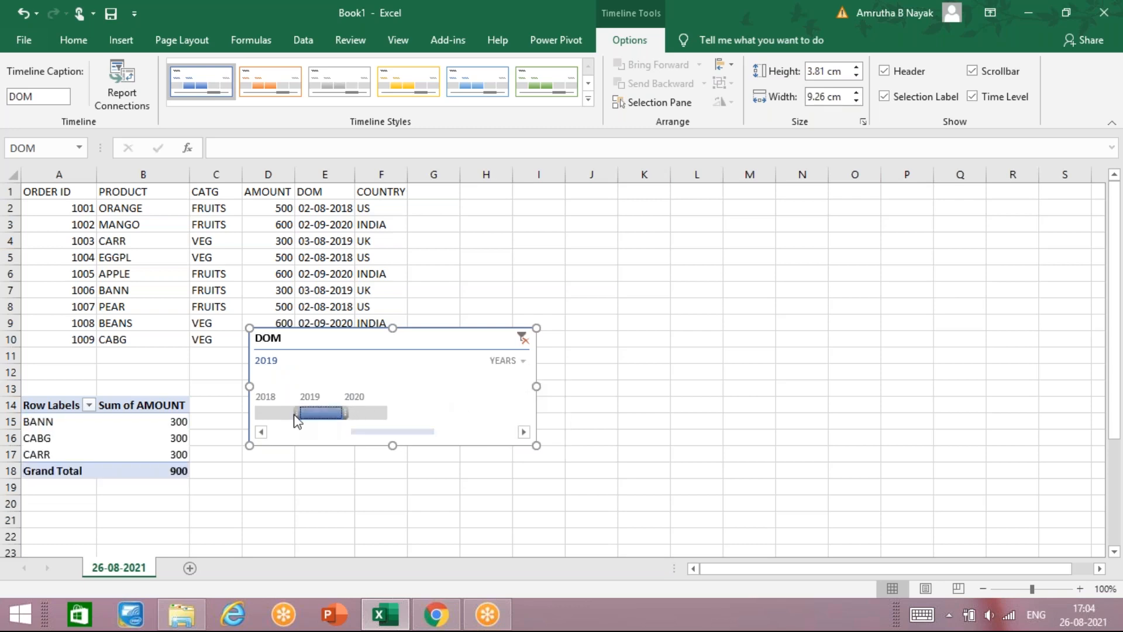
{"action": "left_click", "coordinate": [275, 414]}
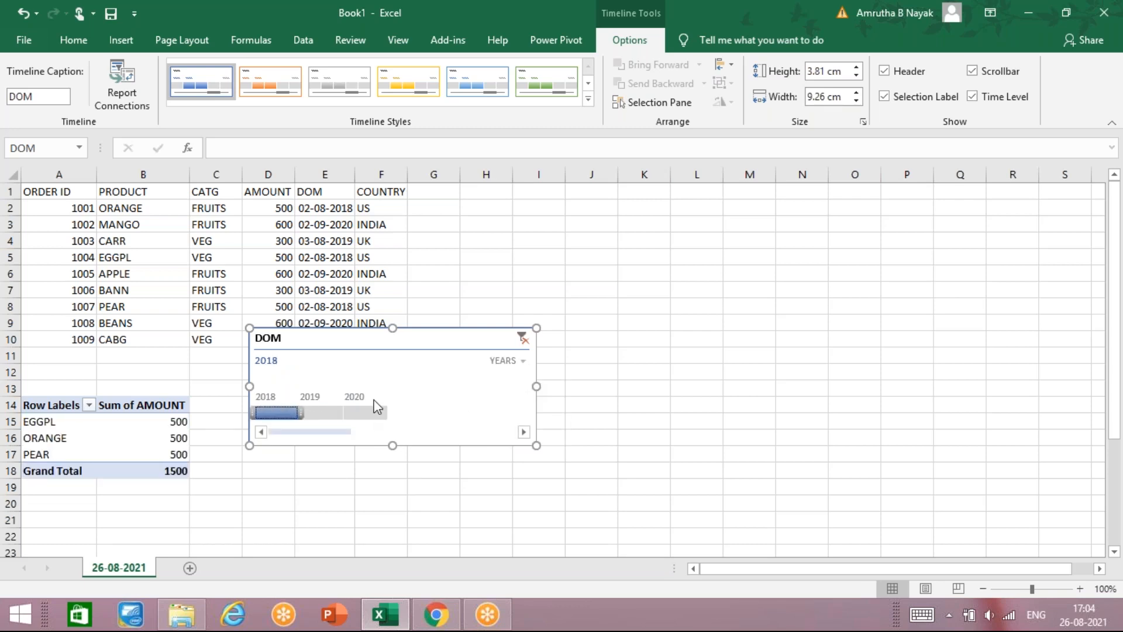
Step: Switch the timeline to months, then days, and clear its date filter back to All Periods
{"action": "left_click", "coordinate": [518, 361]}
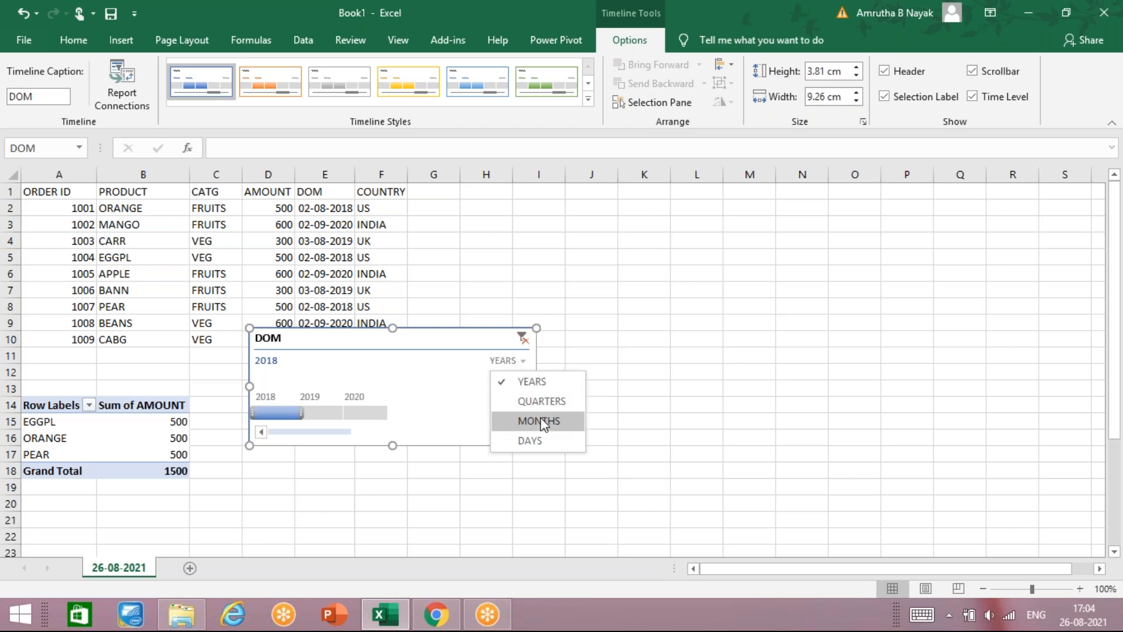
{"action": "left_click", "coordinate": [540, 421]}
{"action": "left_click", "coordinate": [518, 362]}
{"action": "left_click", "coordinate": [518, 440]}
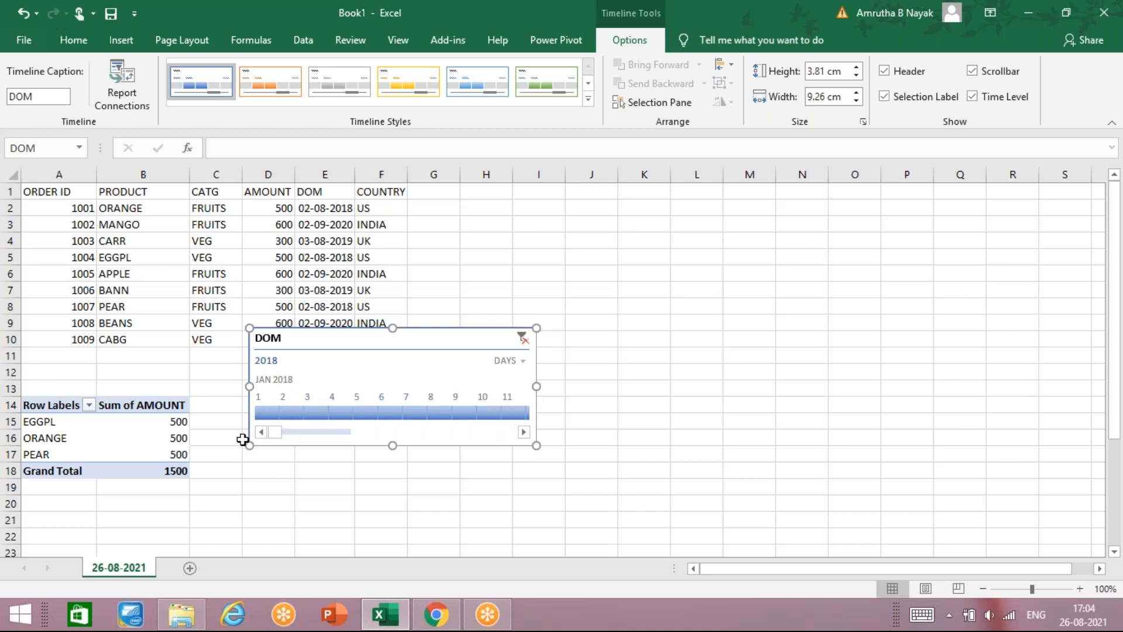
{"action": "left_click_drag", "start_coordinate": [279, 433], "coordinate": [264, 451]}
{"action": "left_click", "coordinate": [523, 339]}
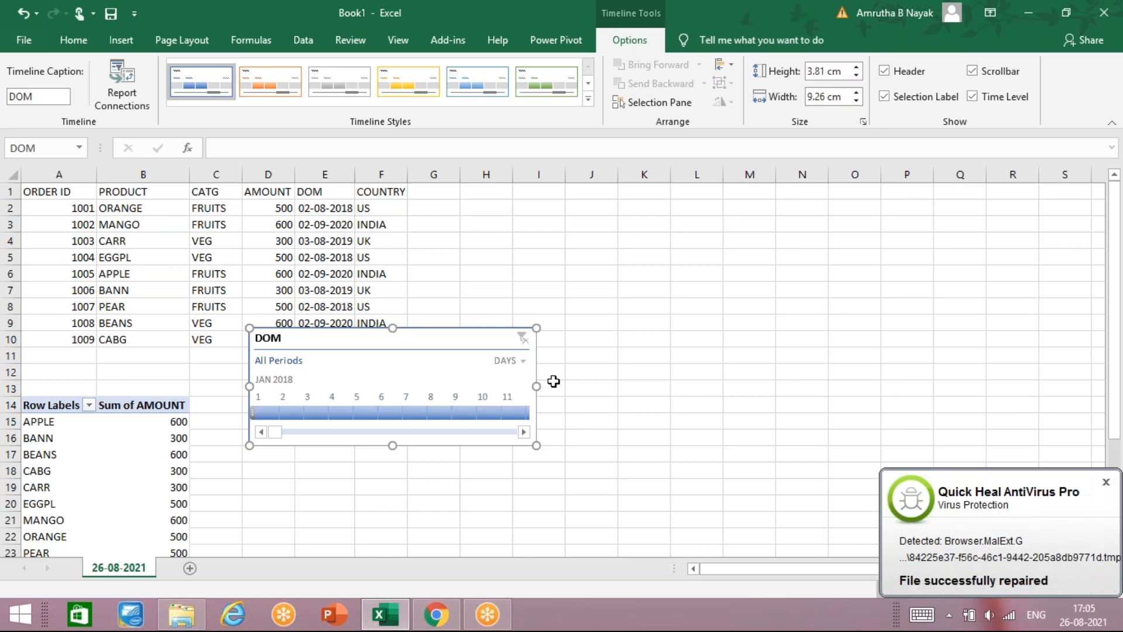
{"action": "left_click", "coordinate": [1106, 484]}
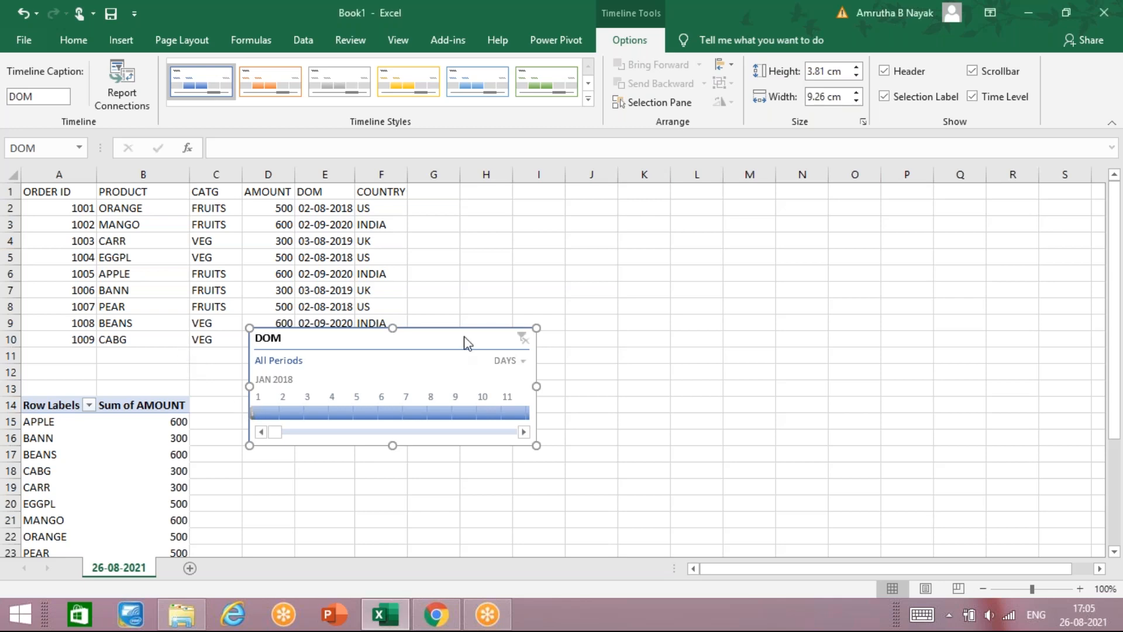
Step: Delete the timeline and insert a new DOM timeline for the PivotTable from cell A16
{"action": "key", "text": "Delete"}
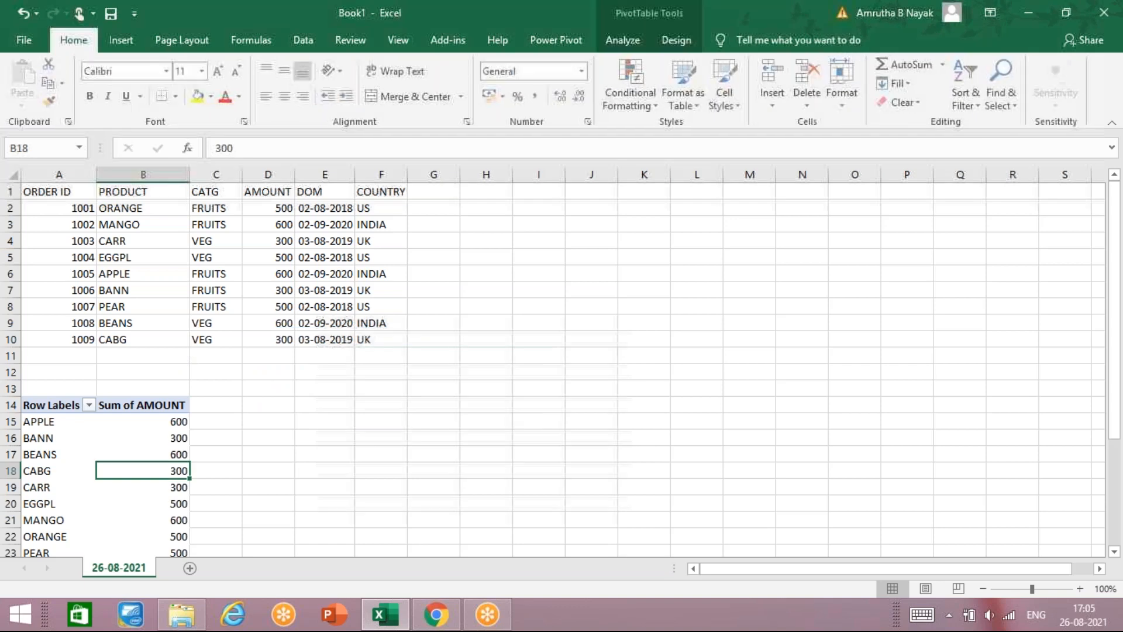
{"action": "left_click", "coordinate": [59, 440]}
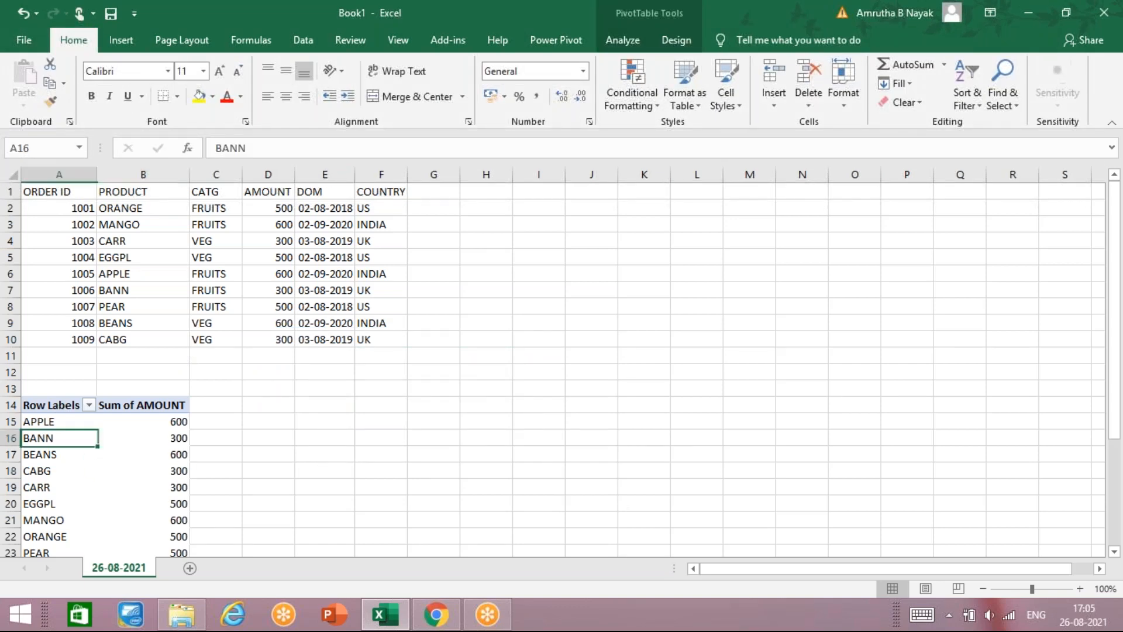
{"action": "left_click", "coordinate": [117, 46]}
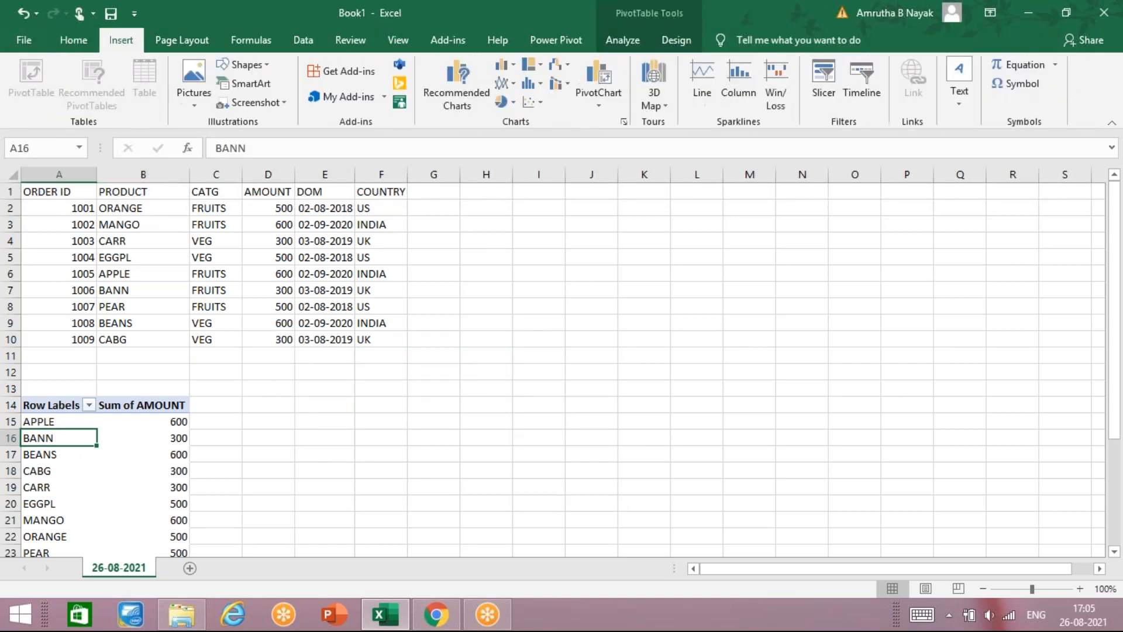
{"action": "left_click", "coordinate": [855, 64]}
{"action": "left_click", "coordinate": [410, 243]}
{"action": "left_click", "coordinate": [502, 419]}
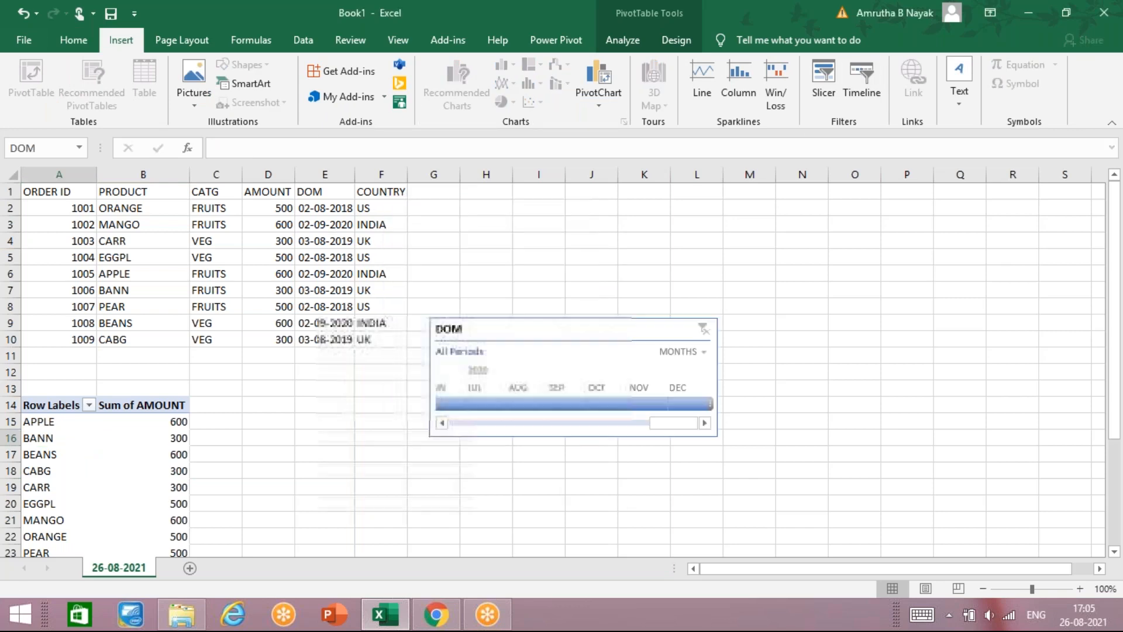
Step: Move the new DOM timeline just below the order data and reselect it
{"action": "left_click_drag", "start_coordinate": [529, 333], "coordinate": [388, 360]}
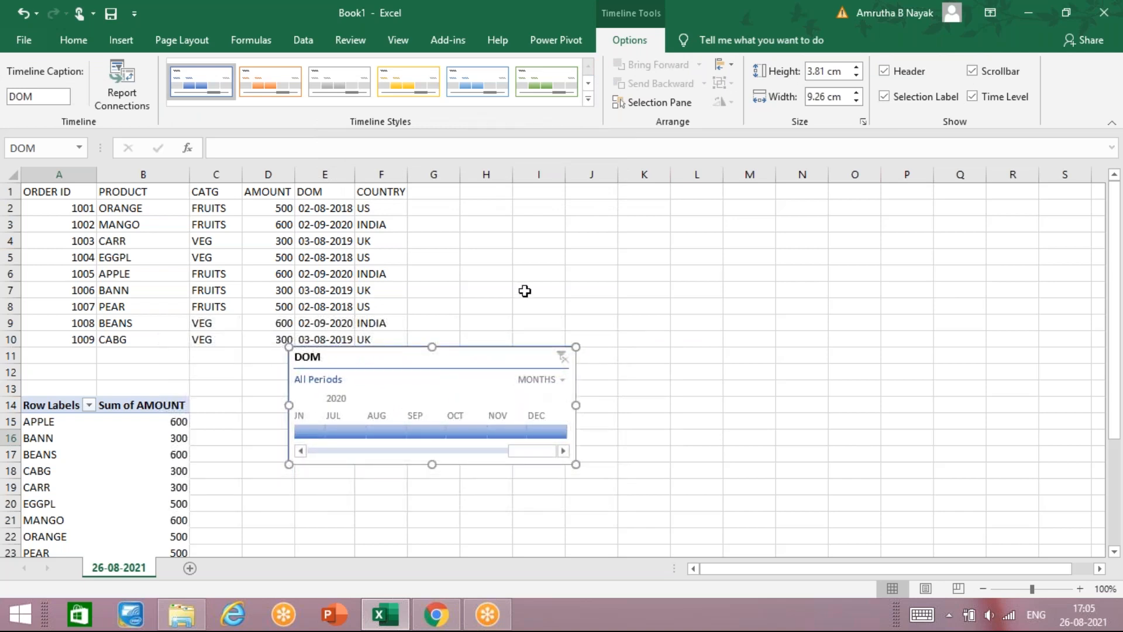
{"action": "left_click", "coordinate": [525, 291]}
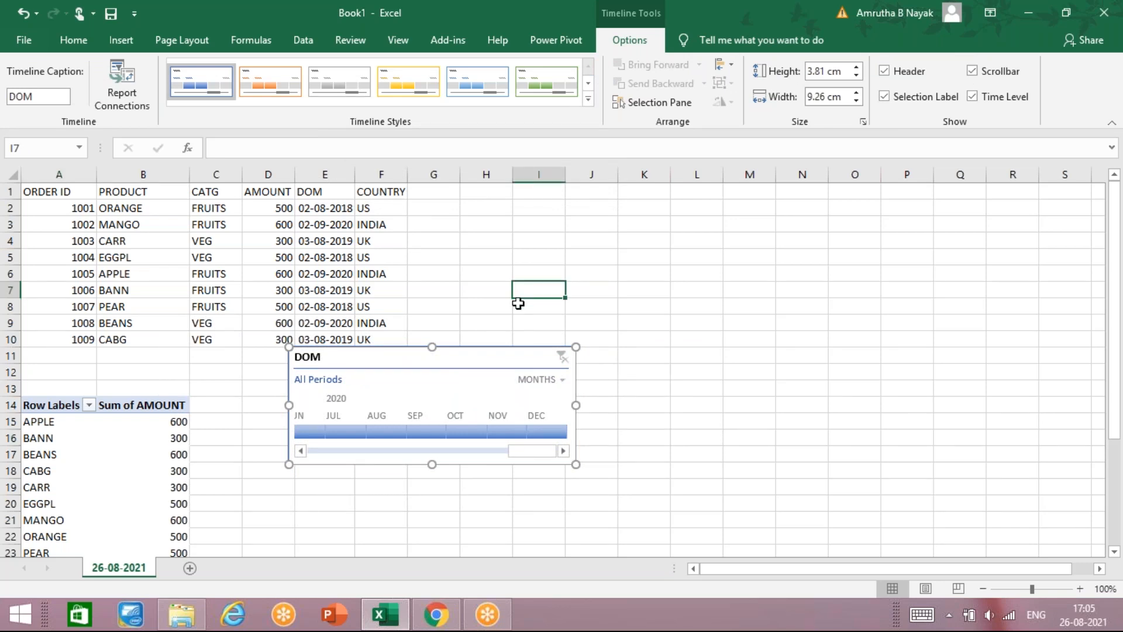
{"action": "left_click", "coordinate": [546, 364]}
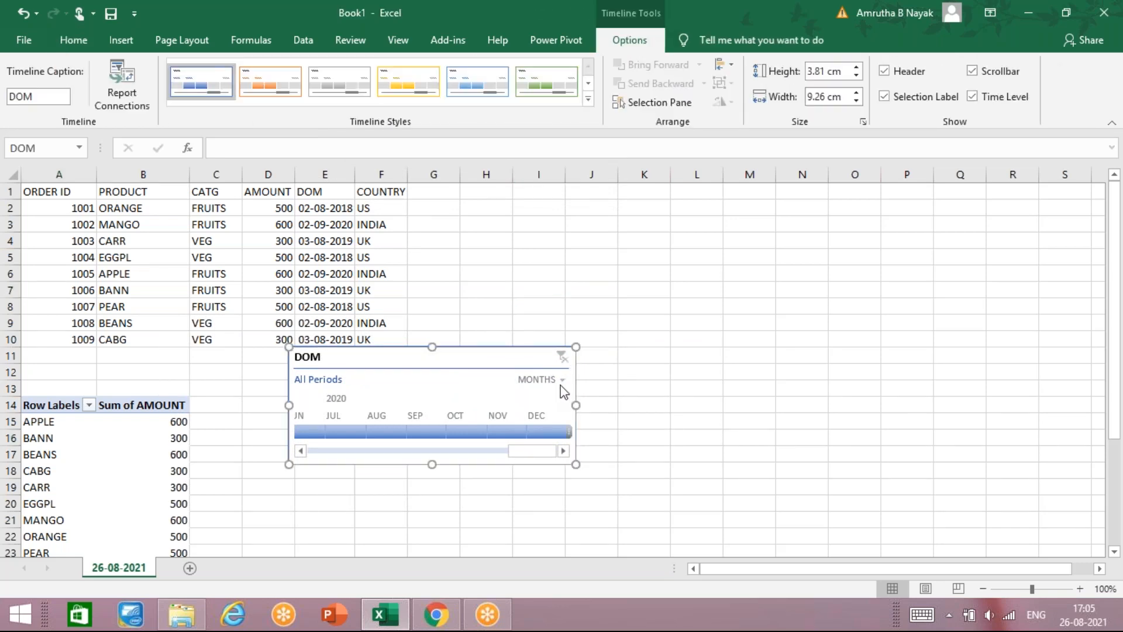
{"action": "left_click", "coordinate": [562, 379]}
Step: Switch the timeline to quarters and filter to Q3 2019, then Q1 2020
{"action": "left_click", "coordinate": [555, 421]}
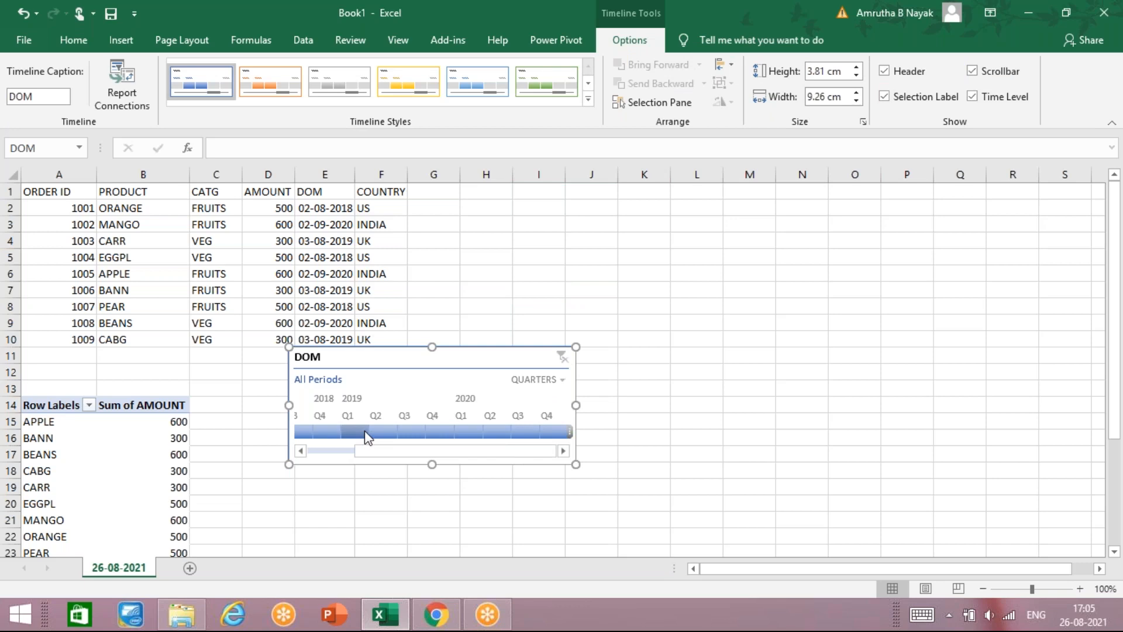
{"action": "left_click", "coordinate": [411, 432]}
{"action": "left_click", "coordinate": [460, 432]}
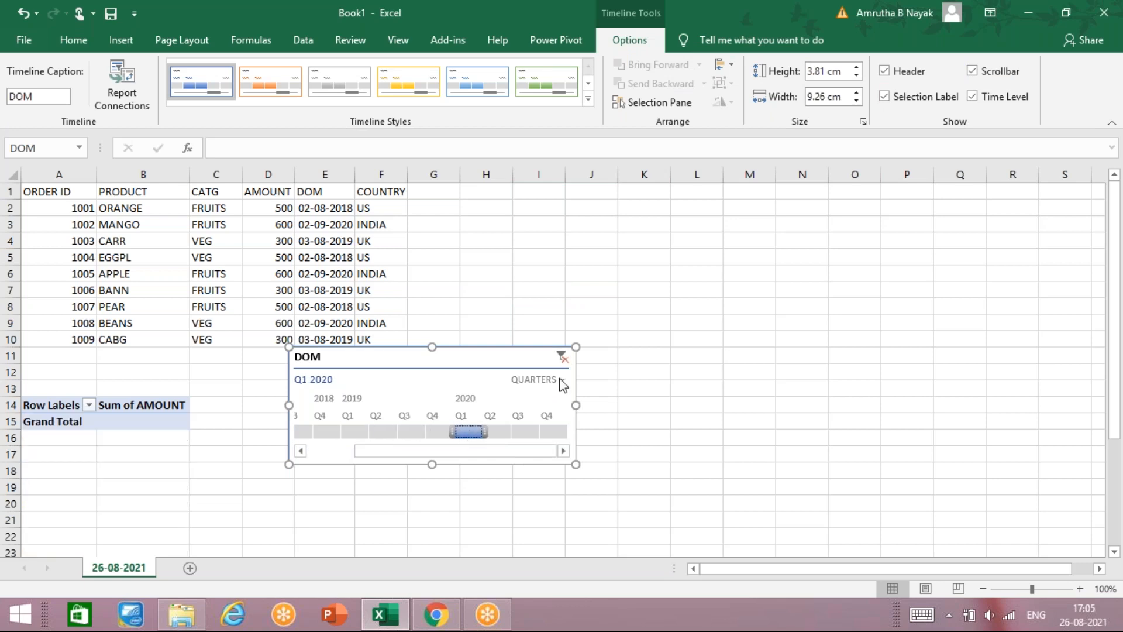
Step: Switch to months and filter to December 2019, January 2020, then March 2020
{"action": "left_click", "coordinate": [561, 380]}
{"action": "left_click", "coordinate": [556, 440]}
{"action": "left_click", "coordinate": [409, 432]}
{"action": "left_click", "coordinate": [451, 432]}
{"action": "left_click", "coordinate": [524, 433]}
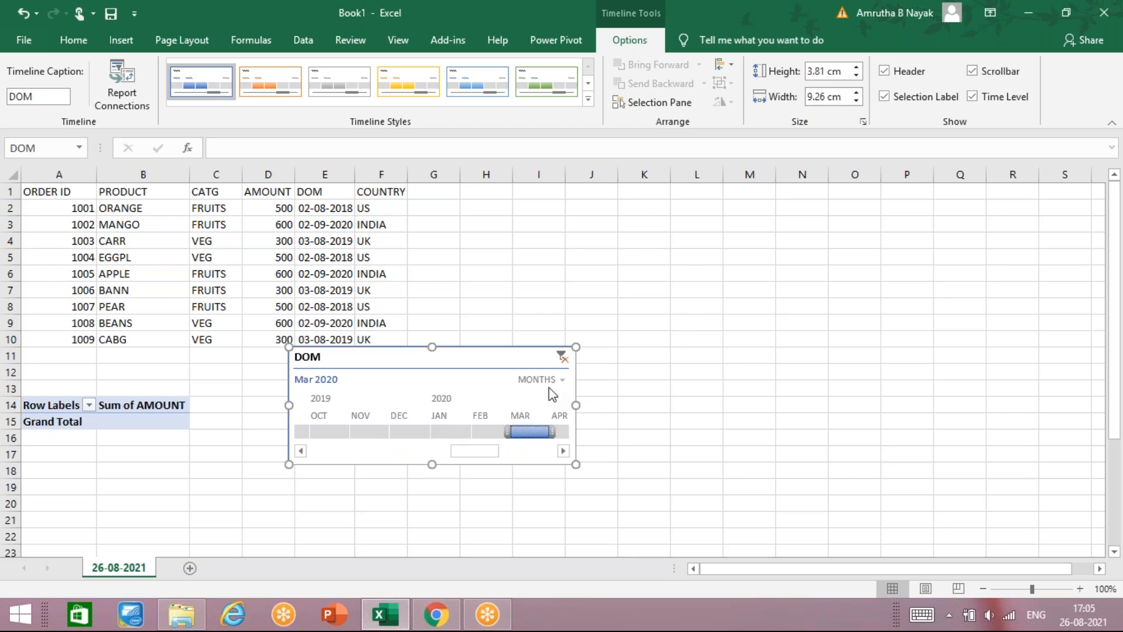
Step: Switch to years and step the filter through 2018, 2019 and 2020 twice
{"action": "left_click", "coordinate": [549, 380]}
{"action": "left_click", "coordinate": [550, 403]}
{"action": "left_click", "coordinate": [334, 432]}
{"action": "left_click", "coordinate": [368, 432]}
{"action": "left_click", "coordinate": [421, 432]}
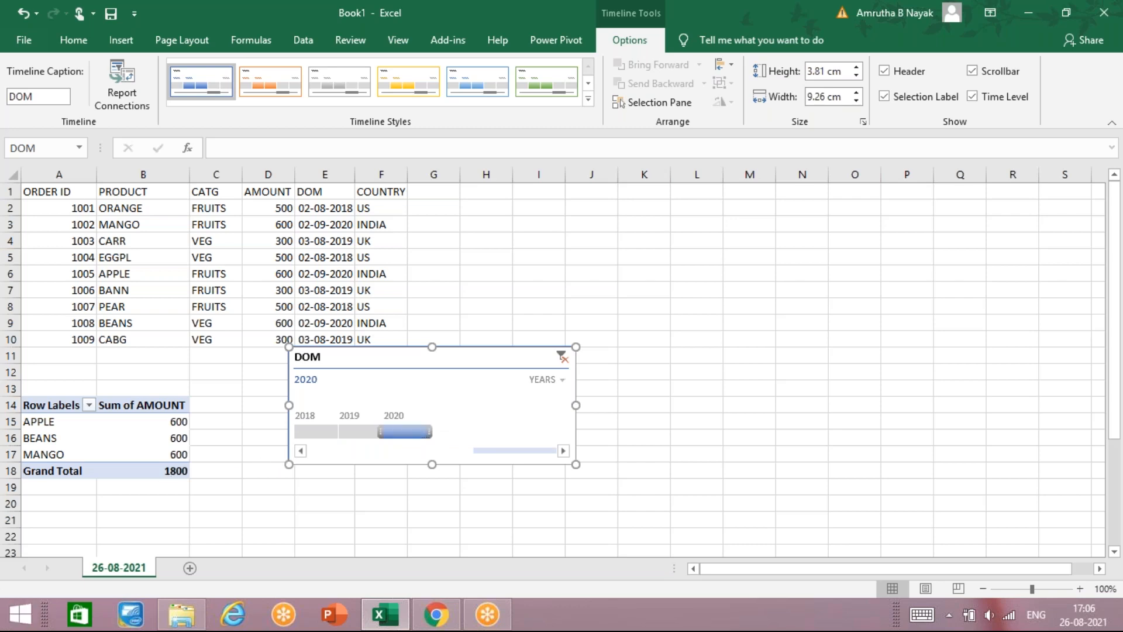
{"action": "left_click", "coordinate": [336, 431]}
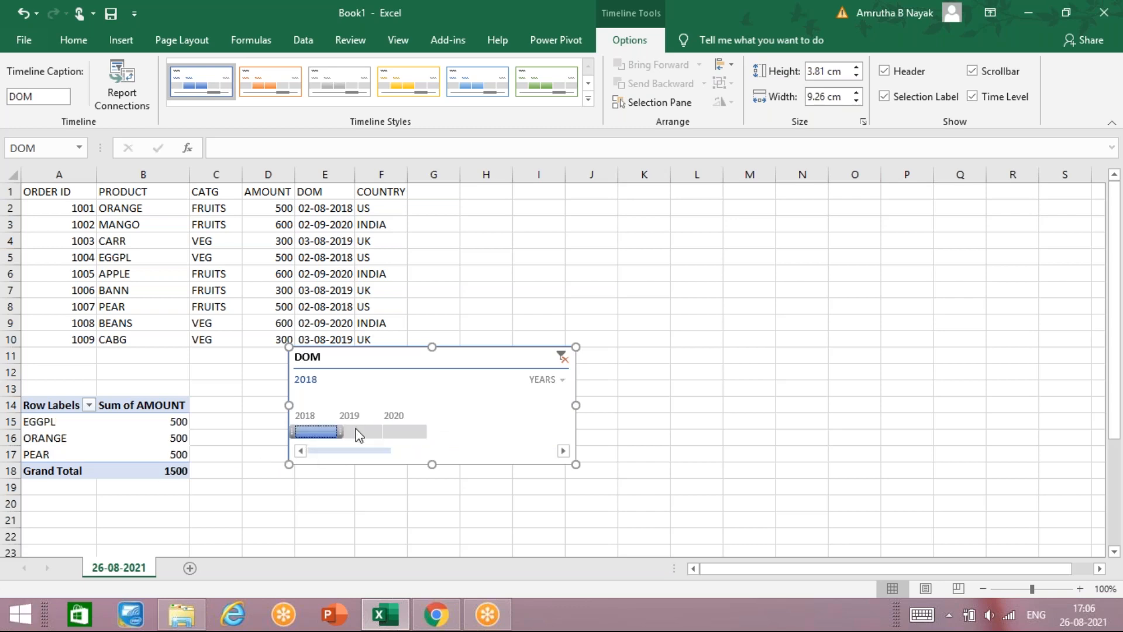
{"action": "left_click", "coordinate": [359, 433]}
{"action": "left_click", "coordinate": [404, 432]}
Step: Switch to days and filter to Jan 1, Jan 5, Dec 28, Dec 30, then Jan 3, 2020
{"action": "left_click", "coordinate": [563, 380]}
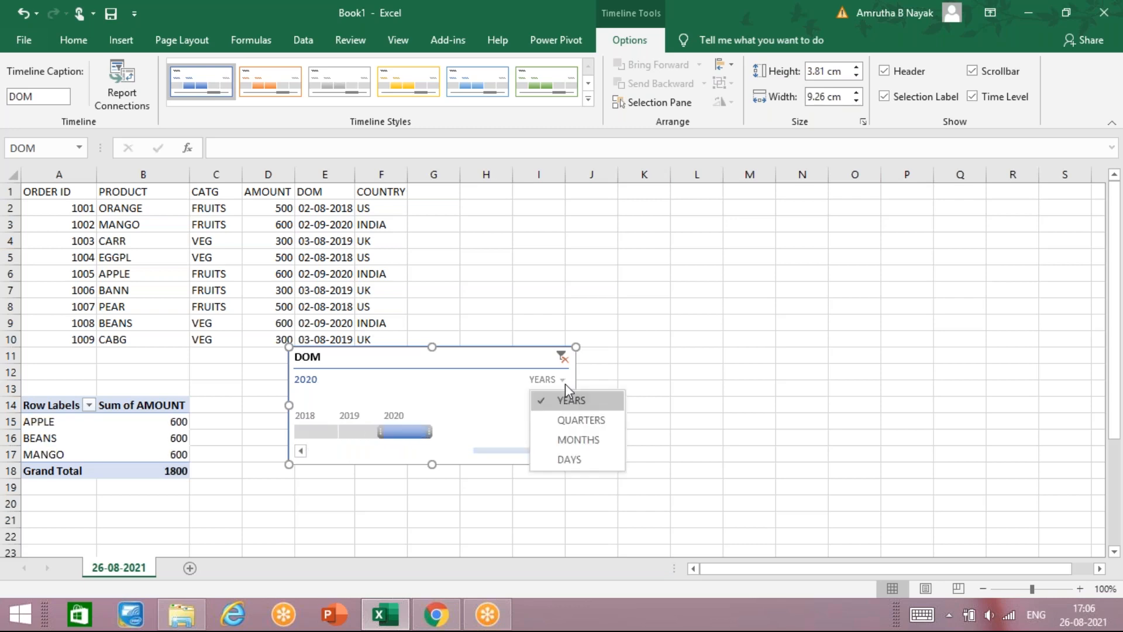
{"action": "left_click", "coordinate": [566, 459]}
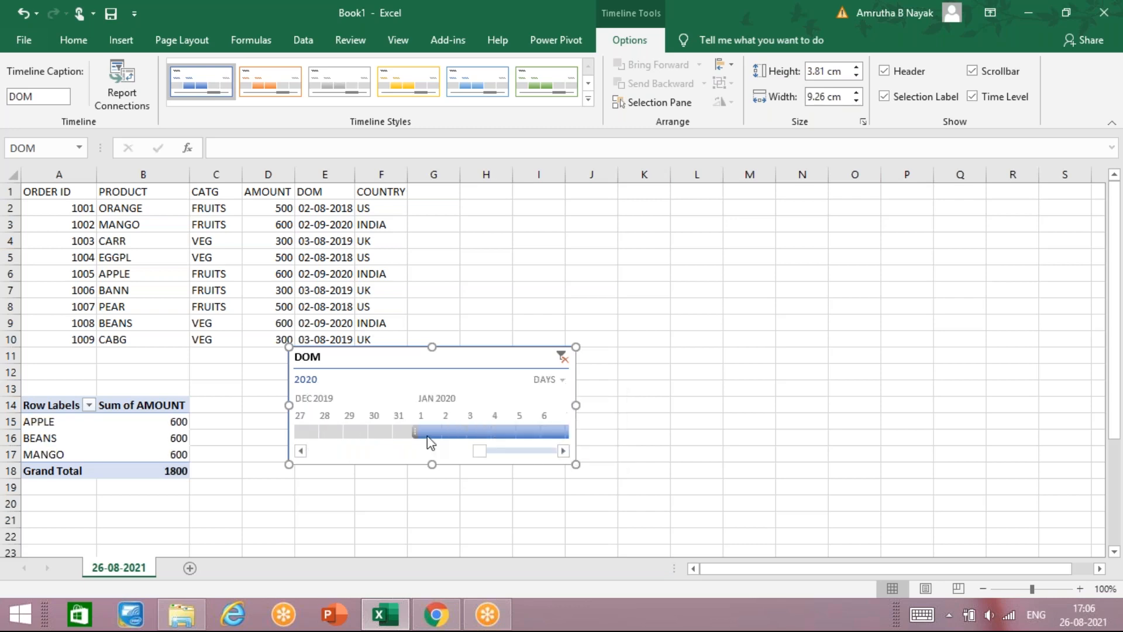
{"action": "left_click", "coordinate": [432, 433]}
{"action": "left_click", "coordinate": [524, 430]}
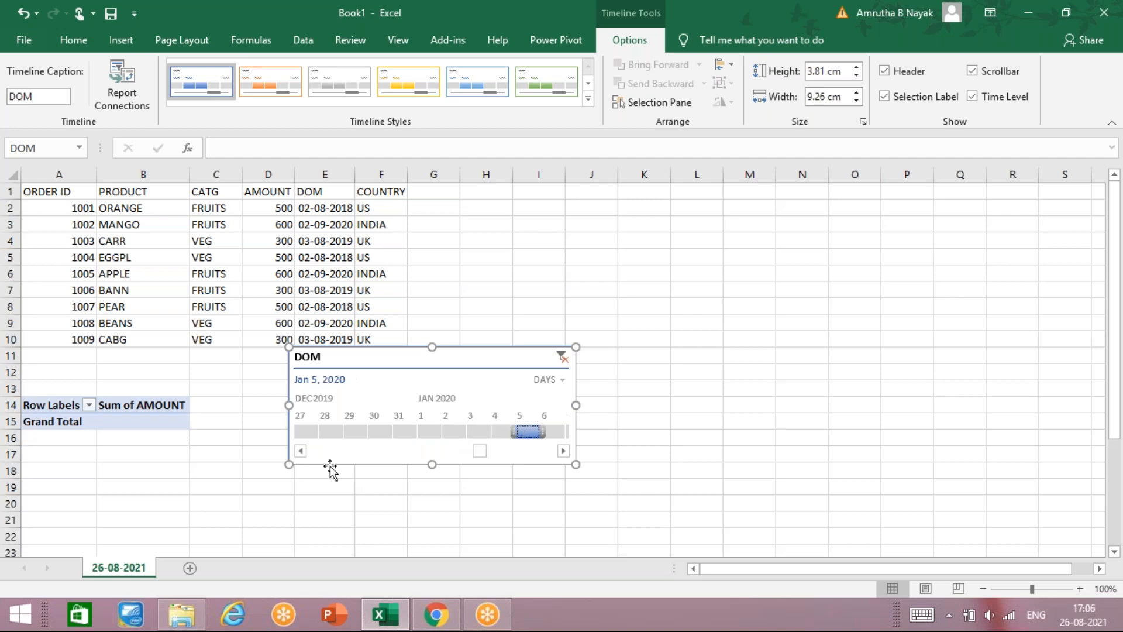
{"action": "left_click", "coordinate": [325, 432]}
{"action": "left_click", "coordinate": [376, 432]}
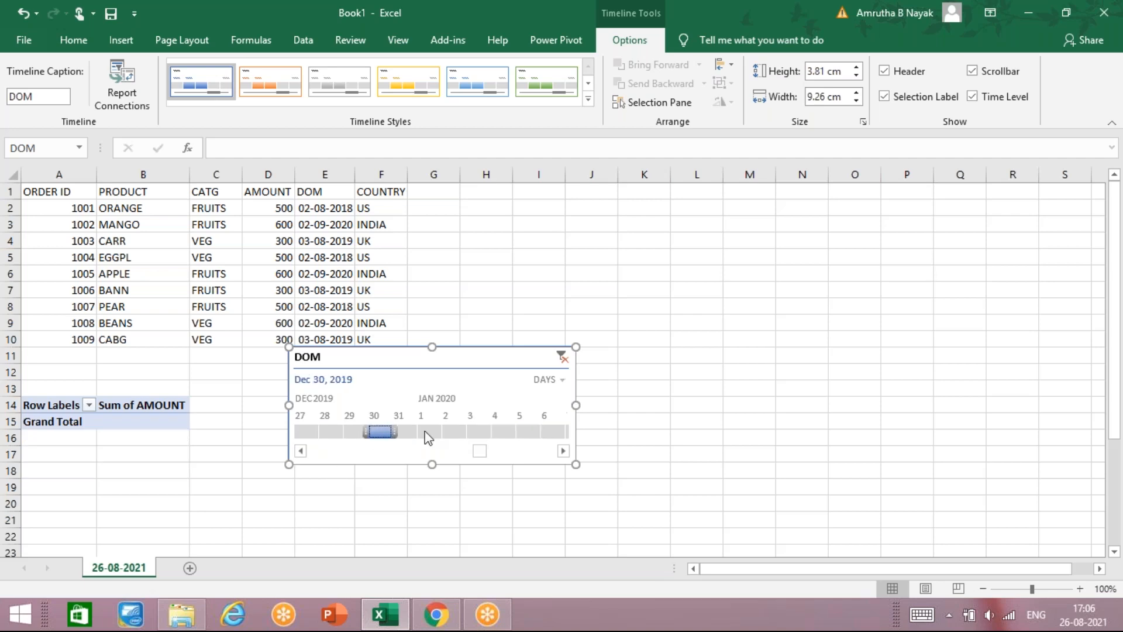
{"action": "left_click", "coordinate": [479, 433]}
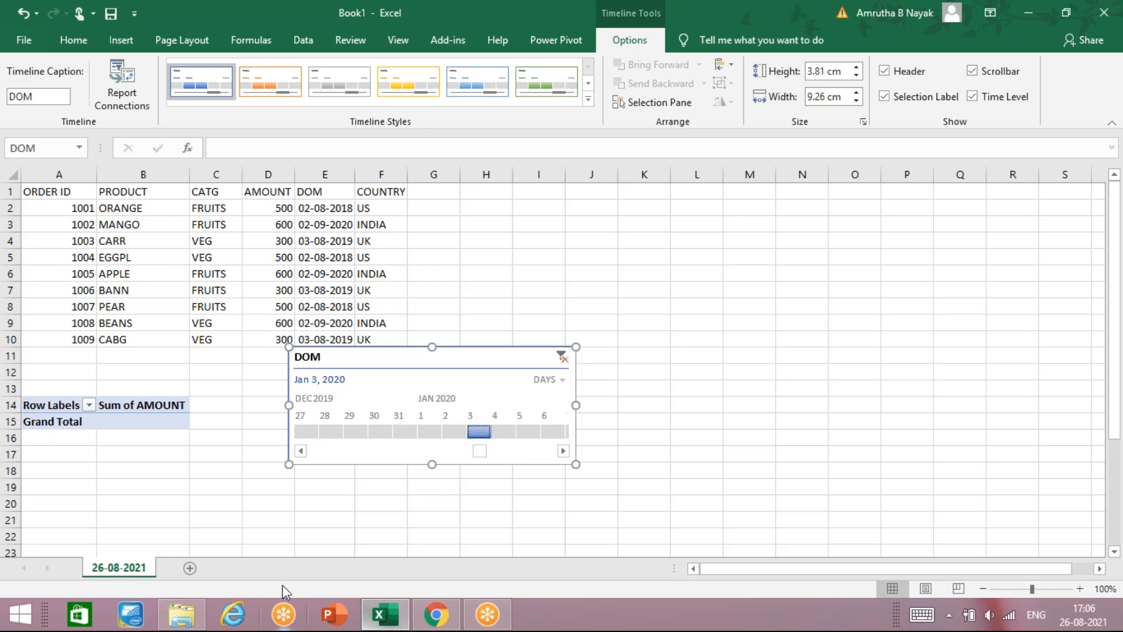
Step: Start a new timeline from the worksheet data but cancel the Existing Connections choice
{"action": "left_click", "coordinate": [146, 309]}
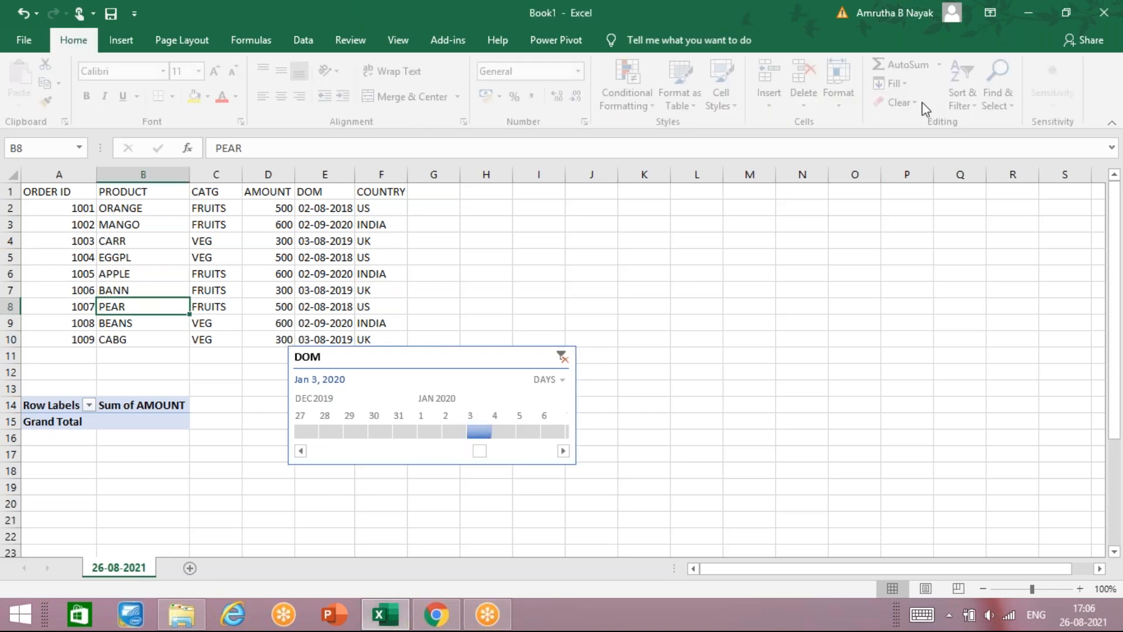
{"action": "left_click", "coordinate": [121, 40]}
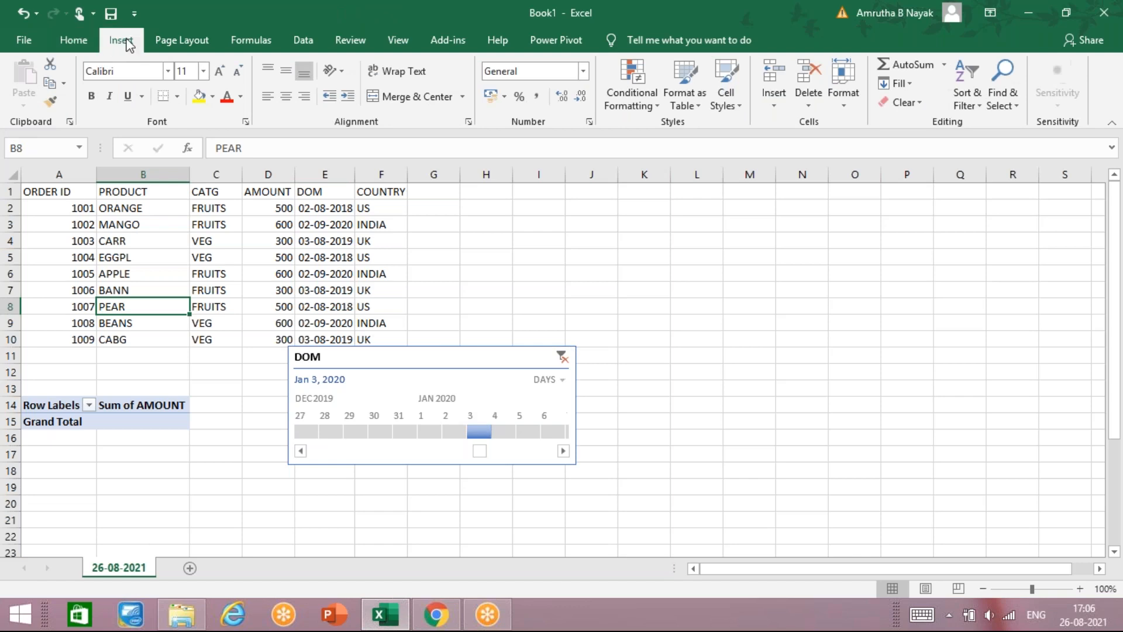
{"action": "left_click", "coordinate": [865, 82]}
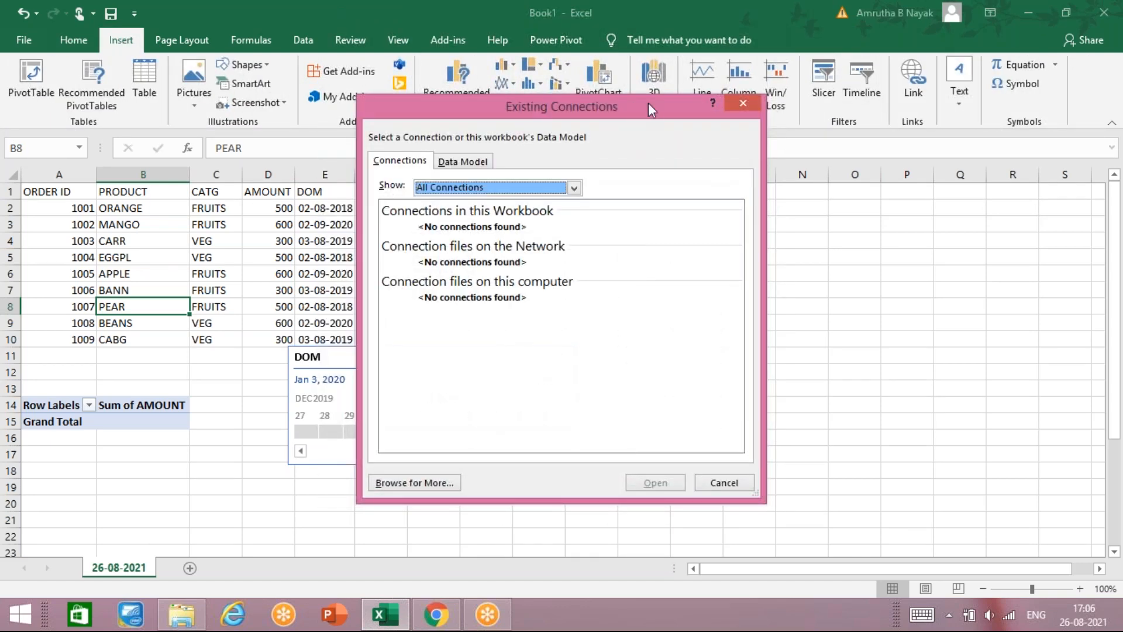
{"action": "left_click", "coordinate": [740, 103]}
Step: Select the order data A1:F10 and bring up Create Table for it
{"action": "left_click_drag", "start_coordinate": [53, 192], "coordinate": [374, 341]}
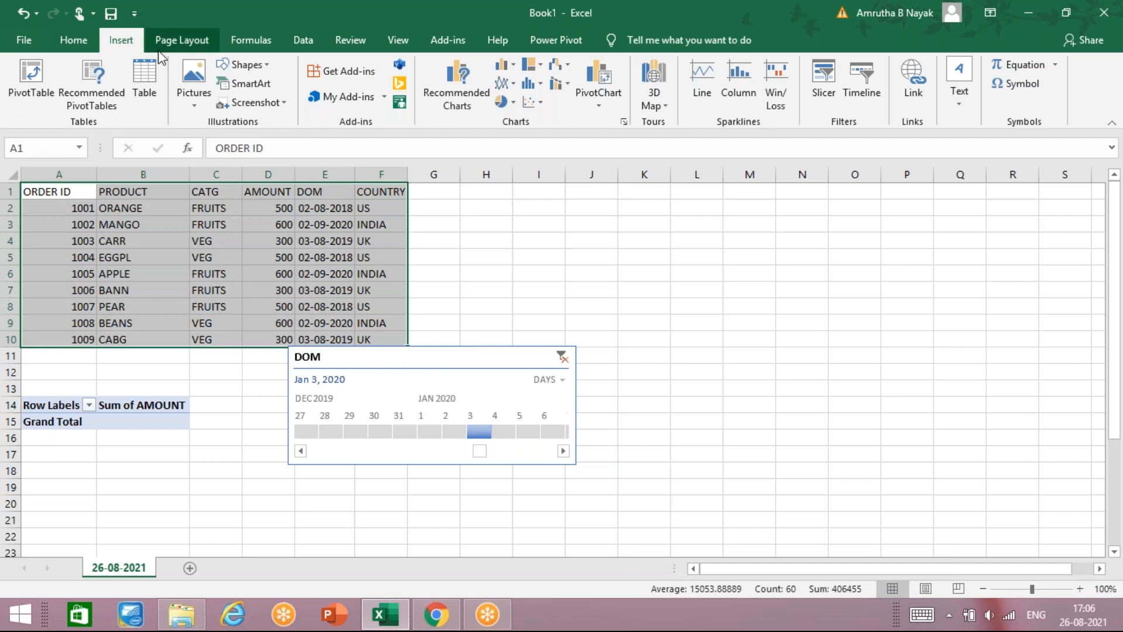
{"action": "left_click", "coordinate": [178, 40]}
{"action": "left_click", "coordinate": [121, 40]}
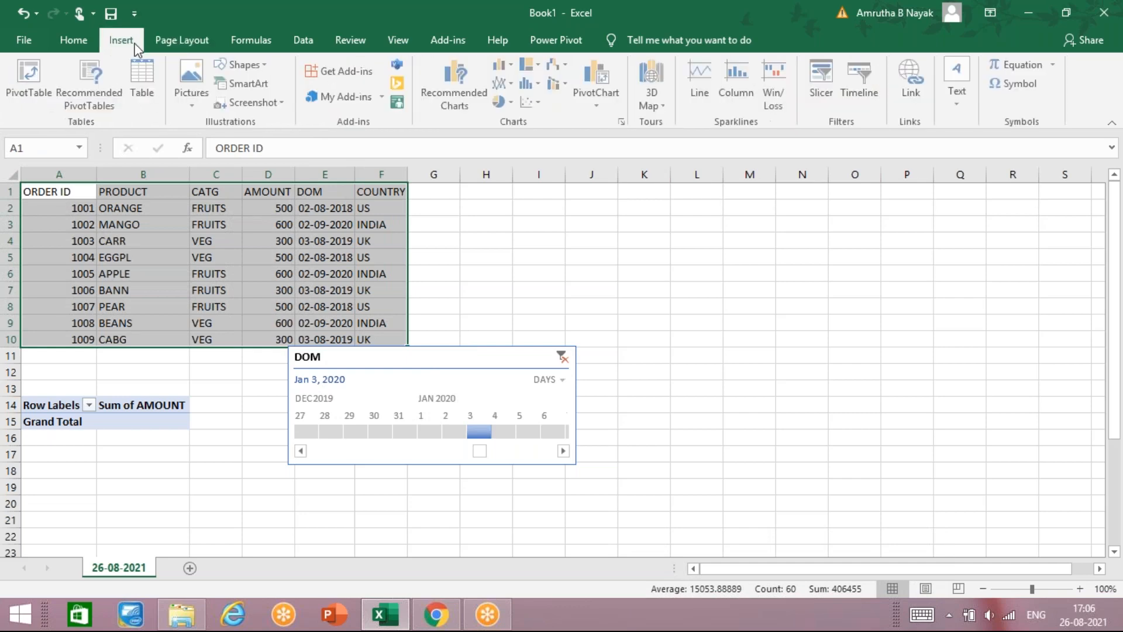
{"action": "left_click", "coordinate": [162, 92]}
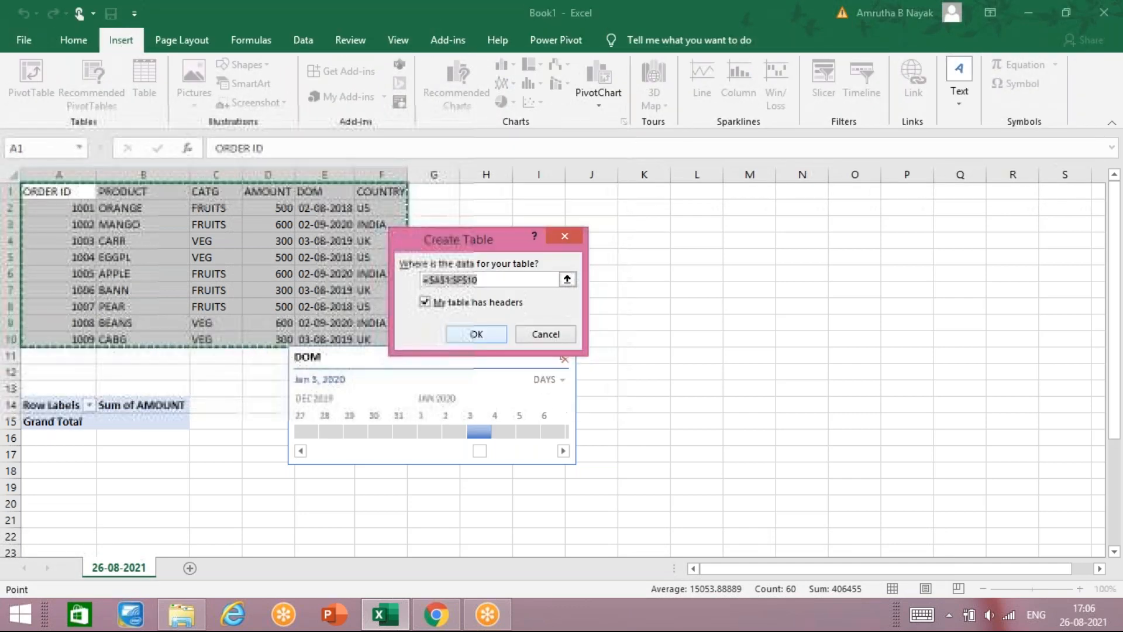
Step: Create the banded table from A1:F10 with headers, then start Insert > Timeline from cell D8
{"action": "left_click", "coordinate": [467, 334]}
{"action": "left_click", "coordinate": [275, 306]}
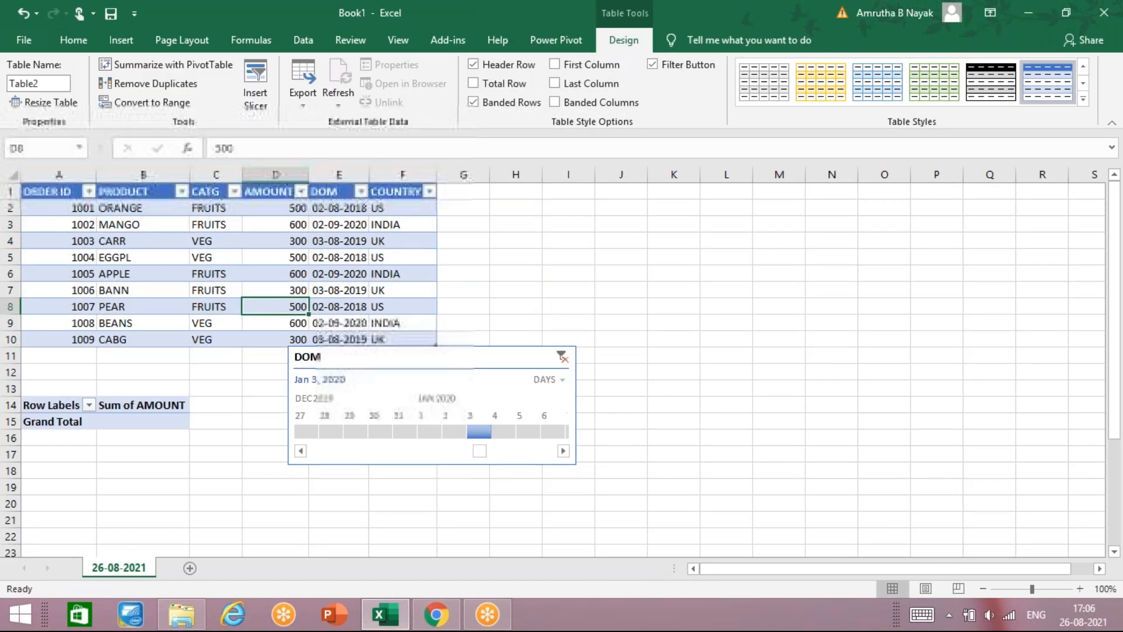
{"action": "left_click", "coordinate": [124, 49]}
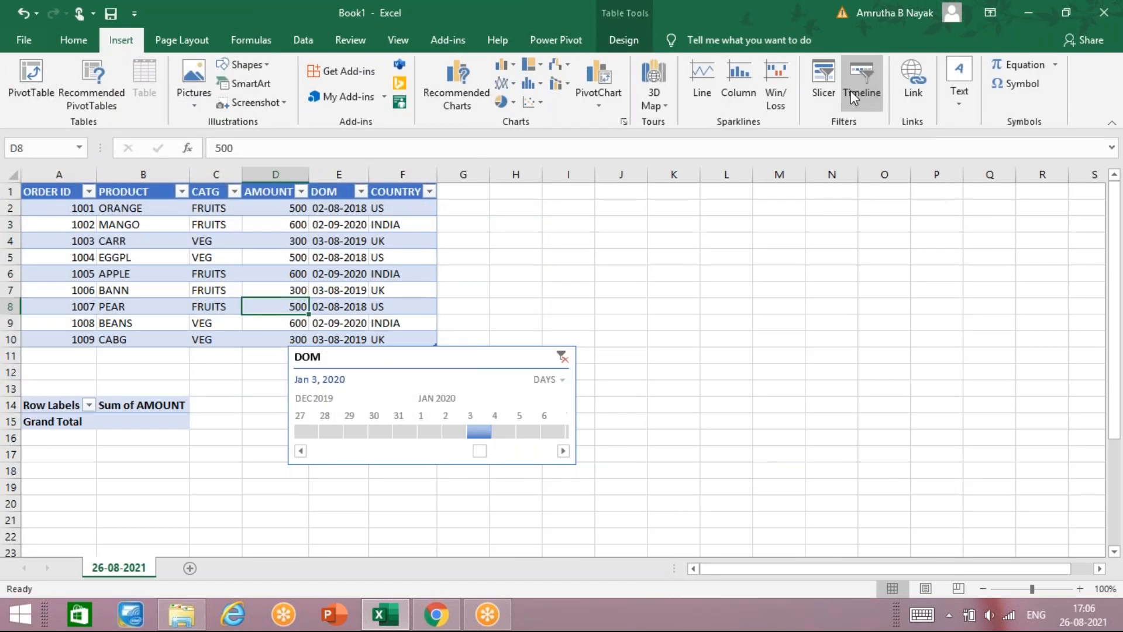
{"action": "left_click", "coordinate": [851, 90]}
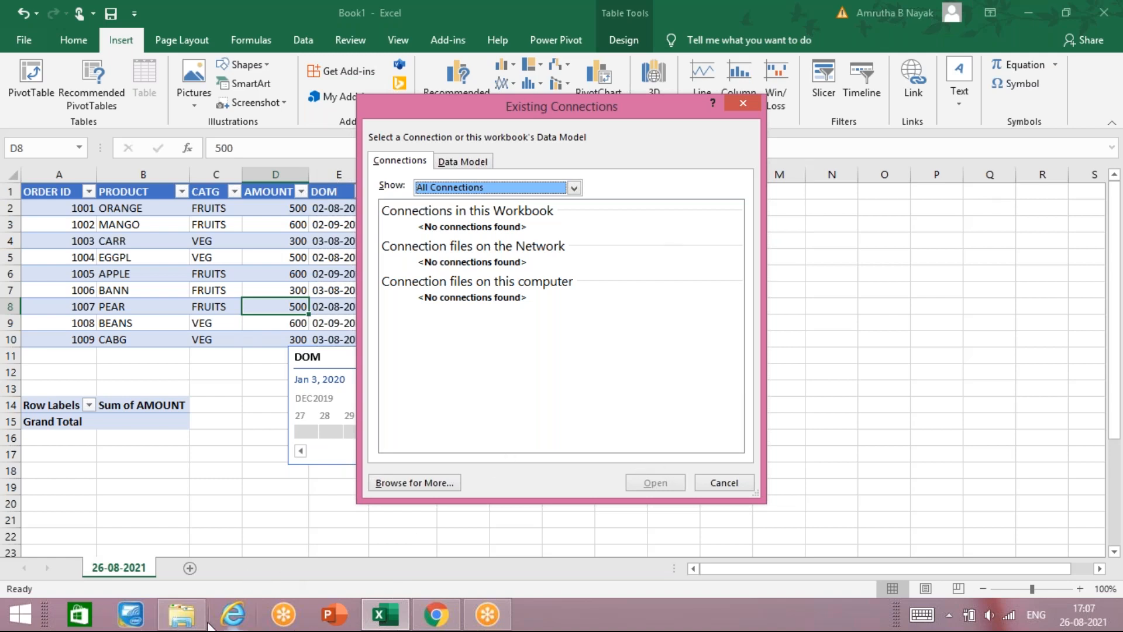
Step: Search the Downloads folder for 'EXCEL' and select Excel.pptx among the 14 results
{"action": "mouse_move", "coordinate": [199, 618]}
{"action": "left_click", "coordinate": [202, 535]}
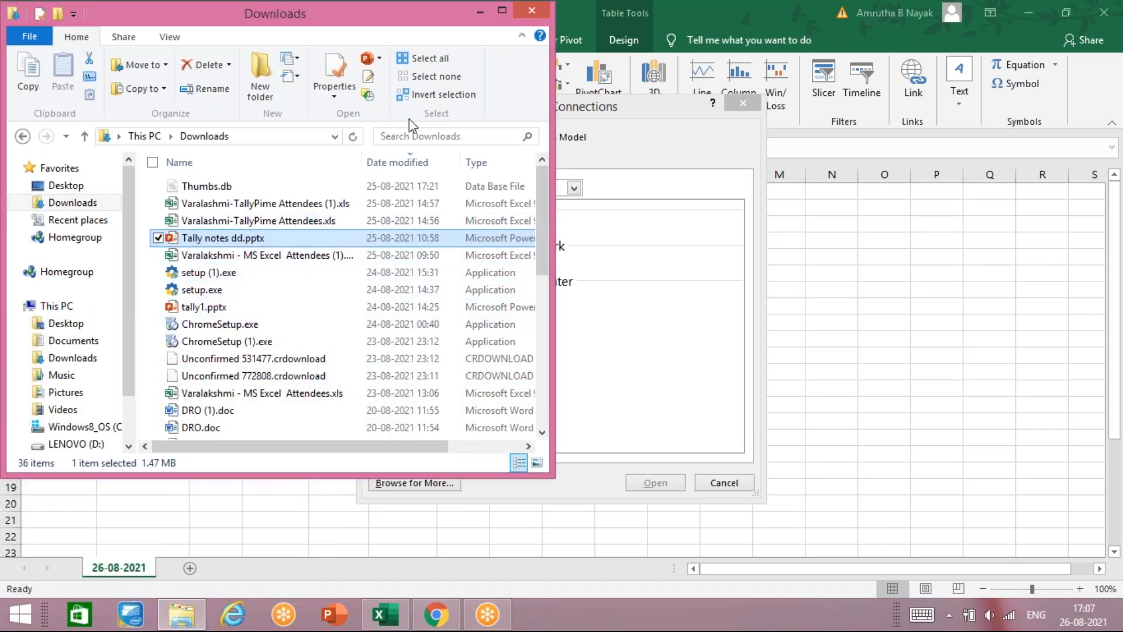
{"action": "left_click", "coordinate": [410, 138]}
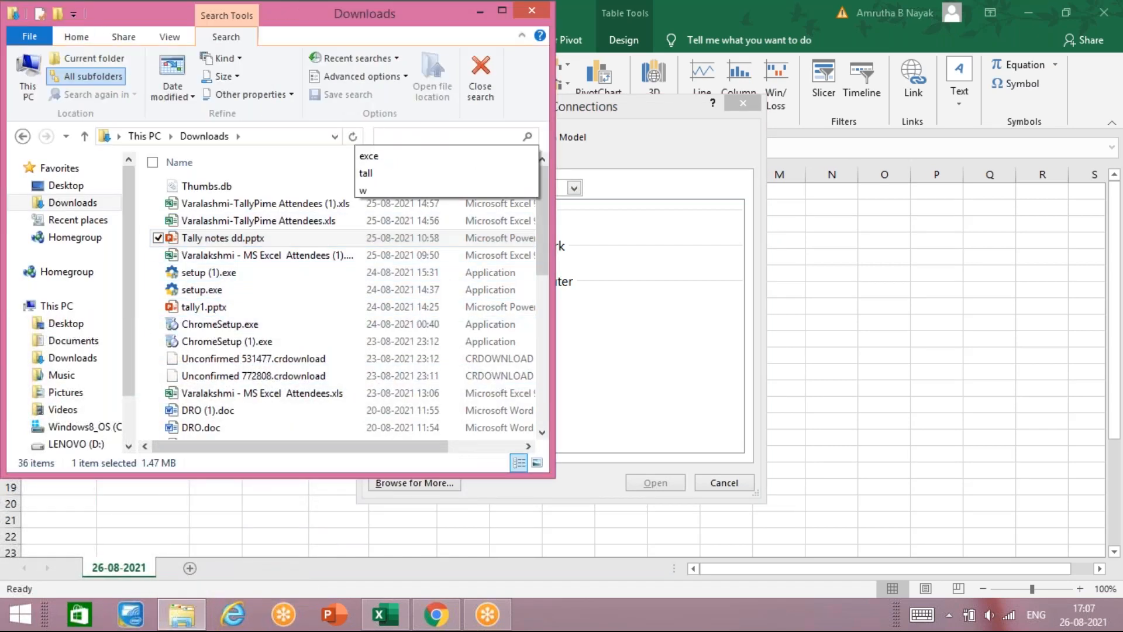
{"action": "type", "text": "EXCE"}
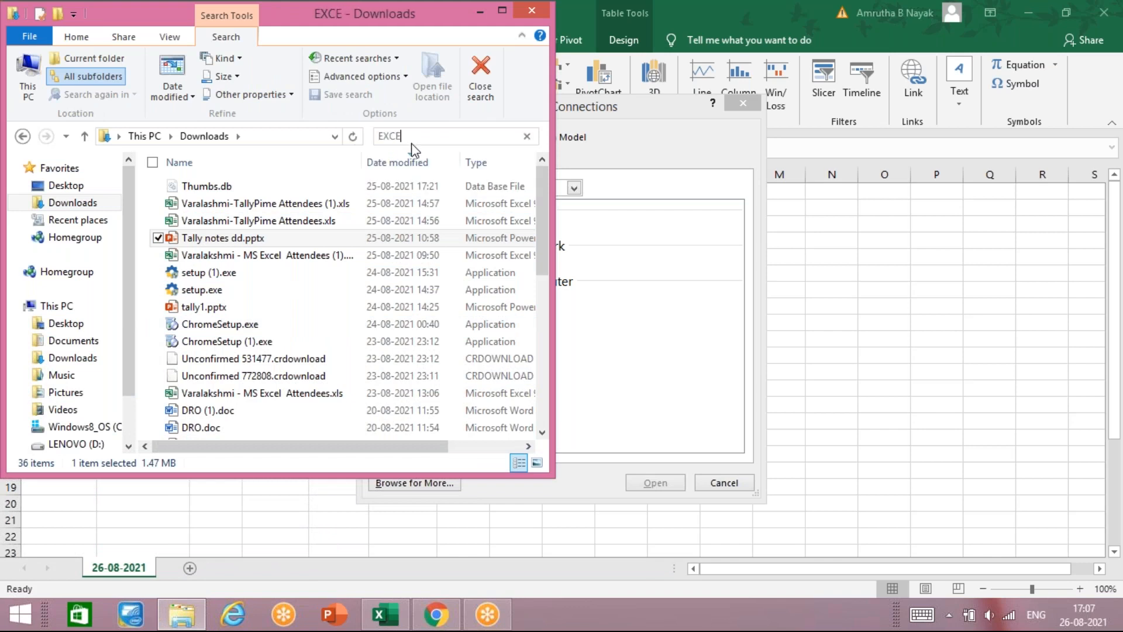
{"action": "type", "text": "L"}
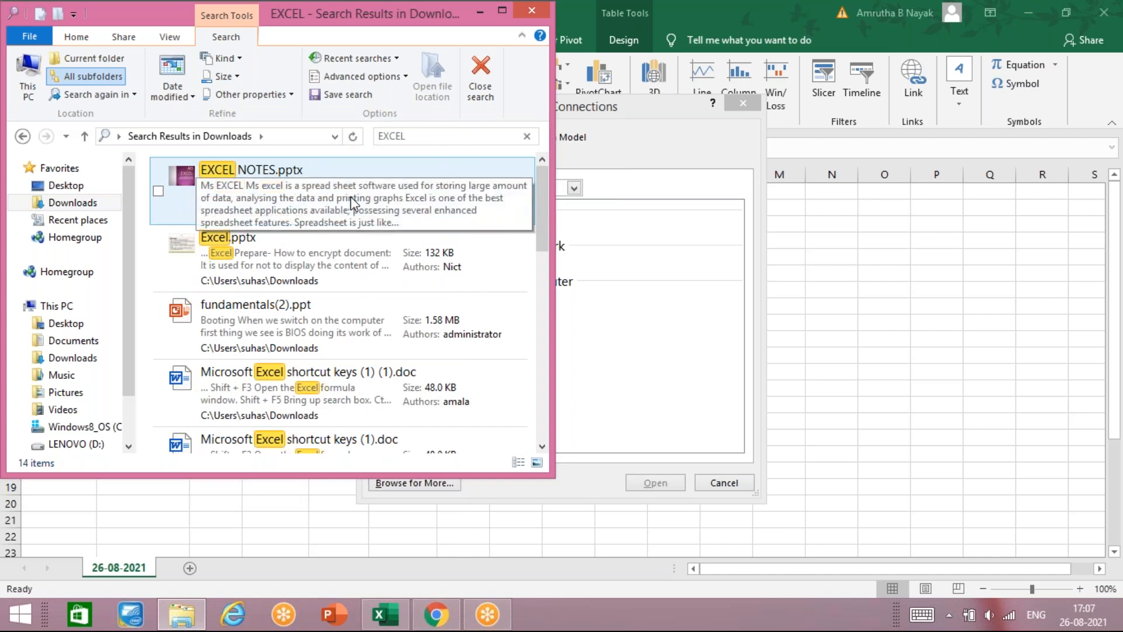
{"action": "left_click", "coordinate": [332, 255]}
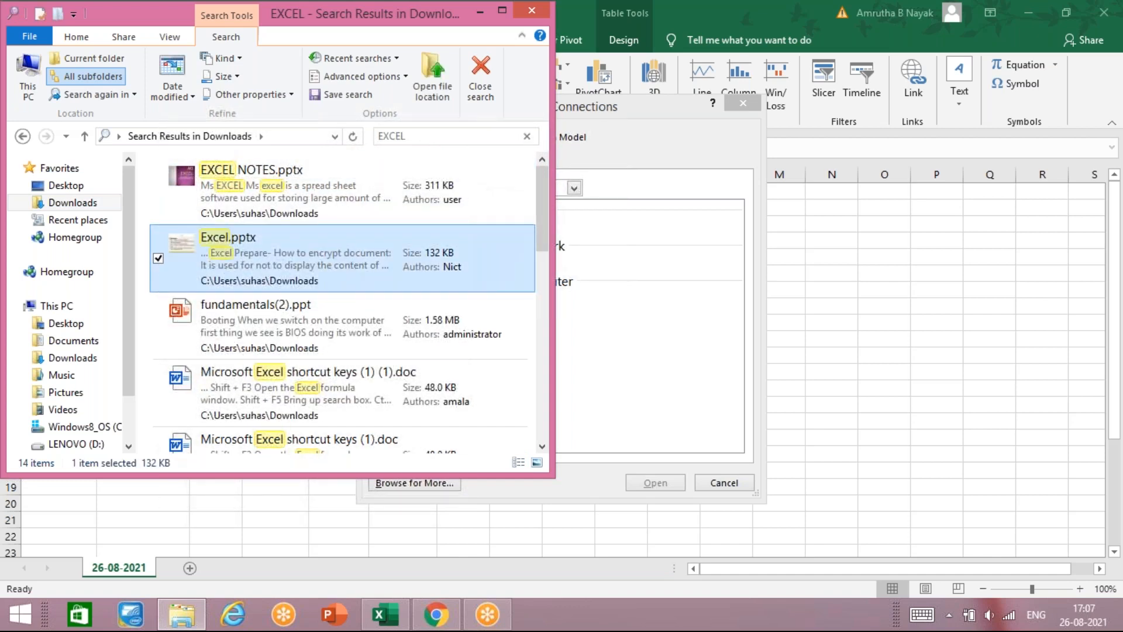
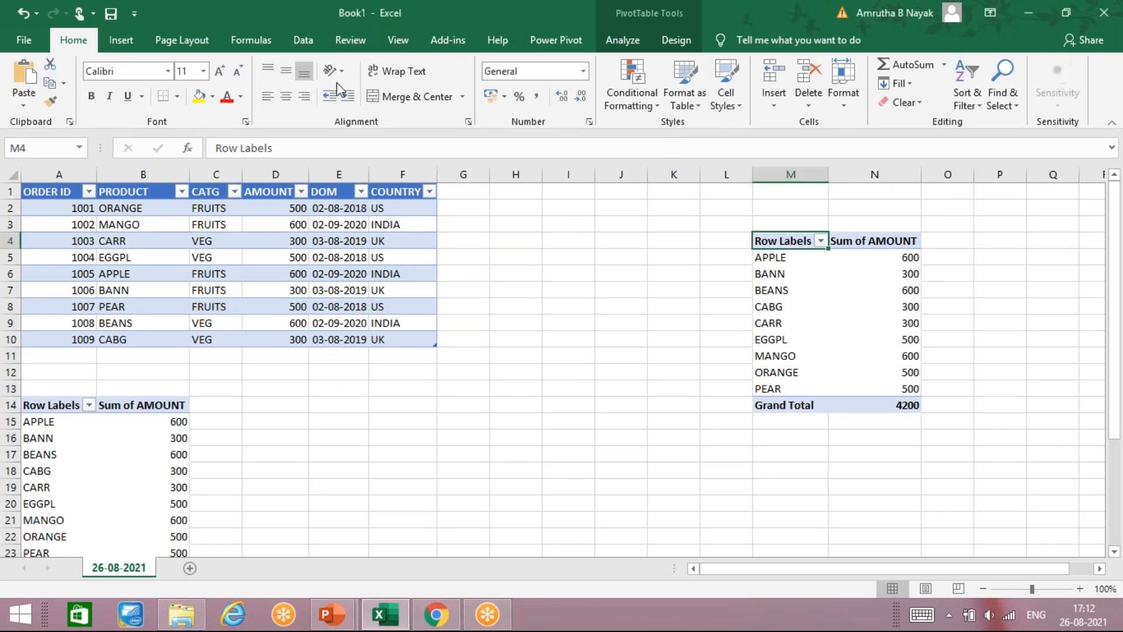
Step: Insert a Clustered Column PivotChart of amount by product and move it over columns D–K
{"action": "scroll", "coordinate": [208, 56], "scroll_direction": "down", "scroll_amount": 1}
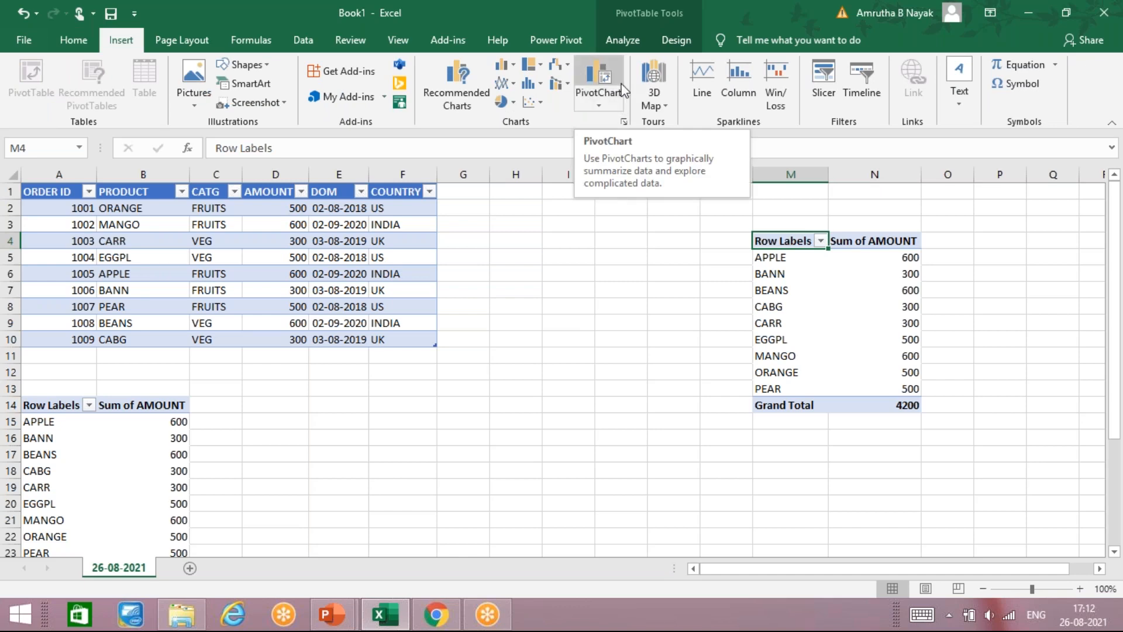
{"action": "left_click", "coordinate": [603, 103]}
{"action": "left_click", "coordinate": [606, 120]}
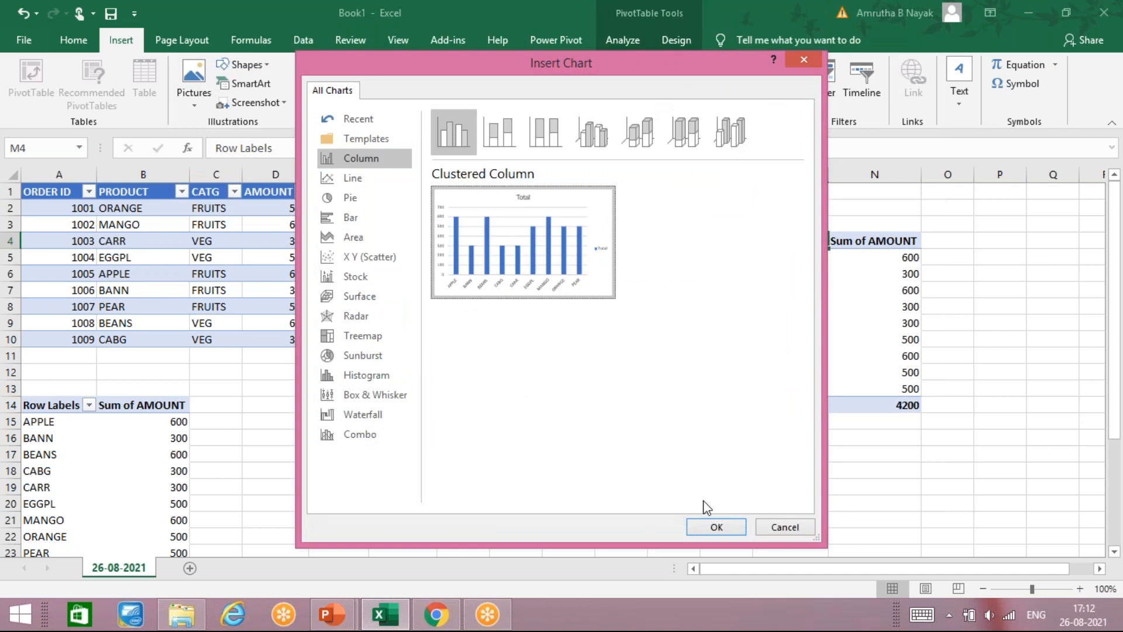
{"action": "left_click", "coordinate": [717, 527]}
{"action": "left_click_drag", "start_coordinate": [601, 276], "coordinate": [550, 276]}
Step: Show and then close the PivotChart field list, and start inserting a slicer
{"action": "left_click", "coordinate": [858, 88]}
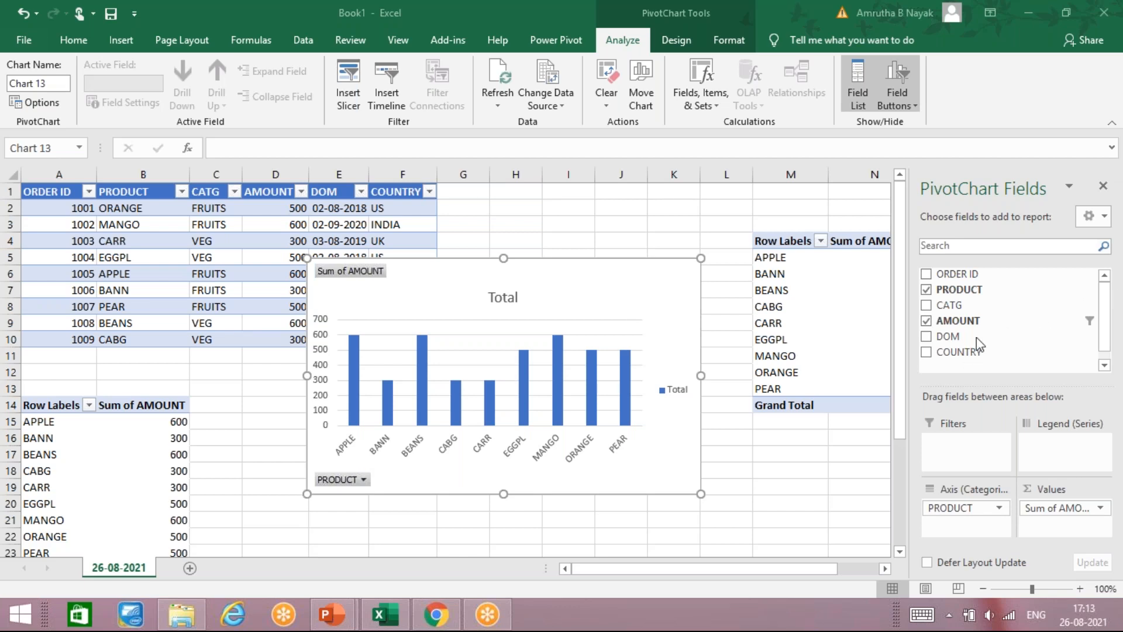
{"action": "left_click", "coordinate": [1105, 187]}
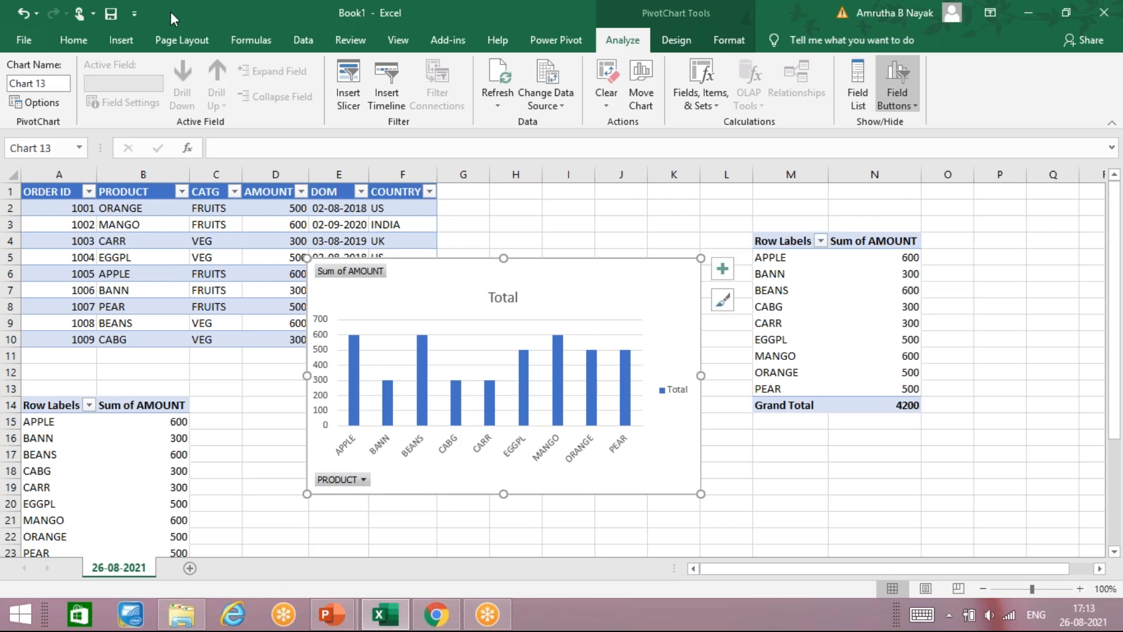
{"action": "left_click", "coordinate": [342, 92]}
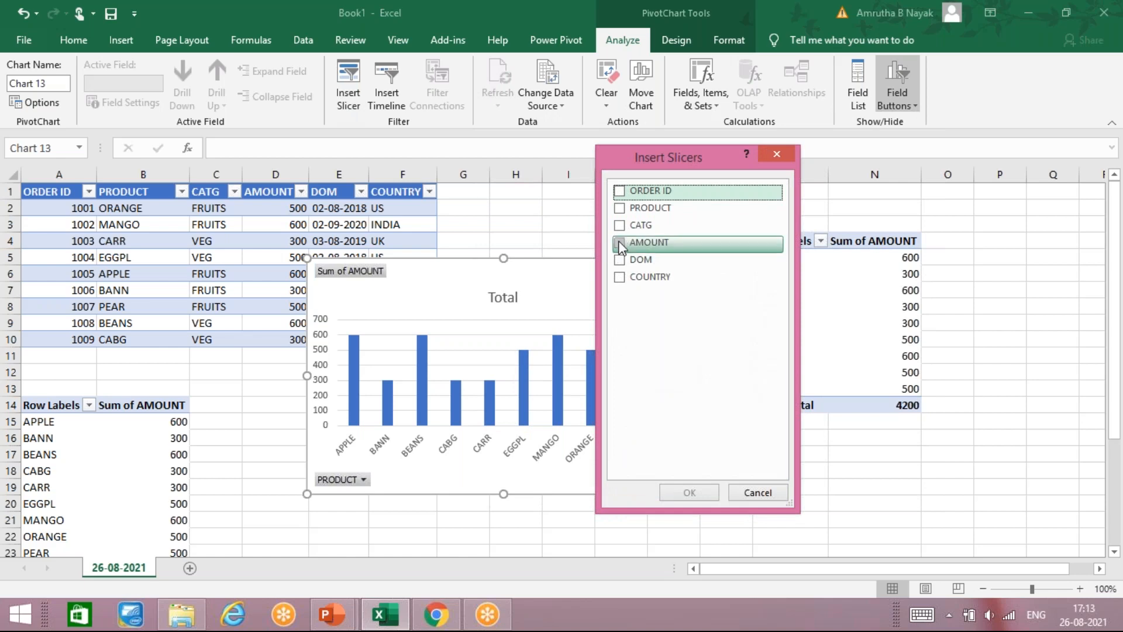
Step: Add an AMOUNT slicer and place it over column M beside the chart
{"action": "left_click", "coordinate": [620, 242]}
{"action": "left_click", "coordinate": [689, 492]}
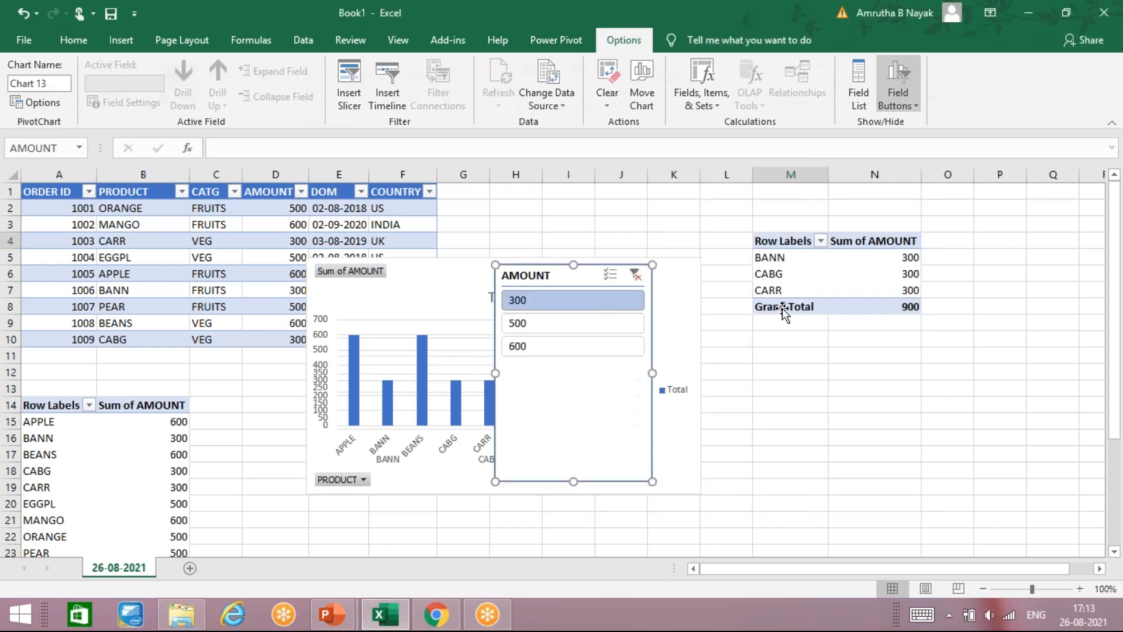
{"action": "left_click_drag", "start_coordinate": [564, 281], "coordinate": [785, 280]}
Step: Test the AMOUNT slicer with 500, 600 and 300, then select all three amounts
{"action": "left_click", "coordinate": [761, 321]}
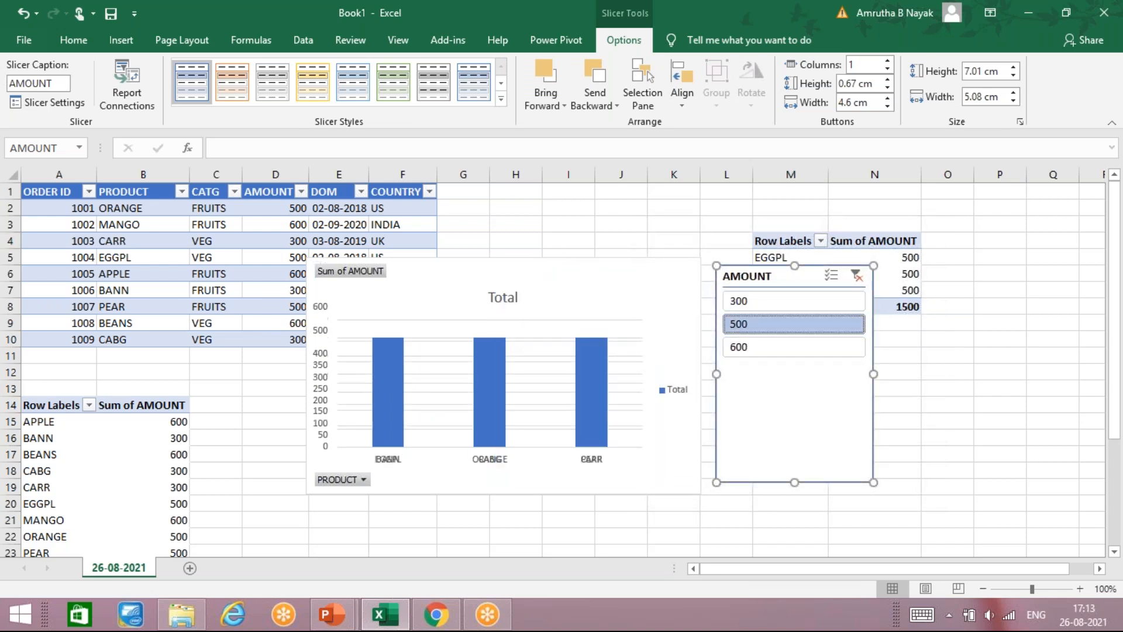
{"action": "left_click", "coordinate": [754, 351]}
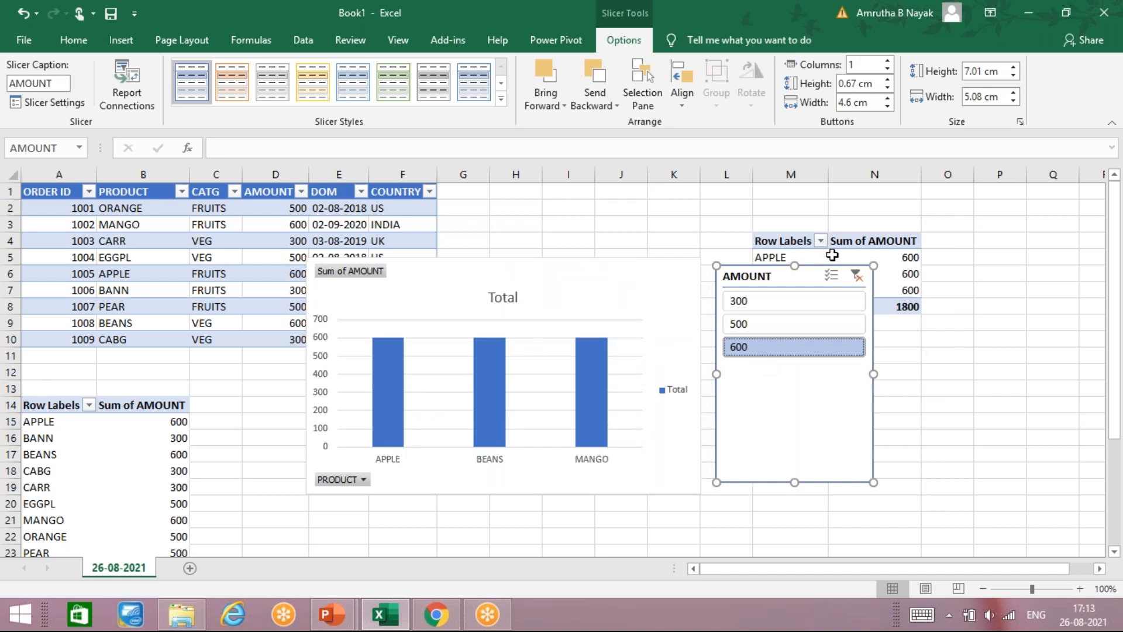
{"action": "left_click", "coordinate": [830, 302]}
{"action": "left_click", "coordinate": [820, 324], "text": "ctrl"}
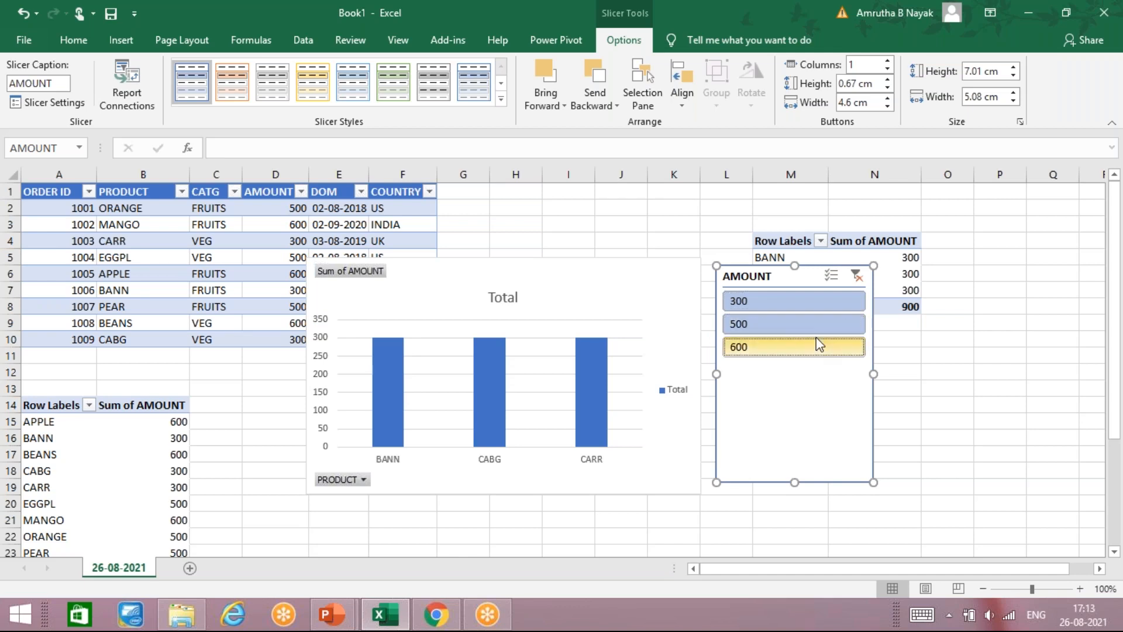
{"action": "left_click", "coordinate": [818, 343], "text": "ctrl"}
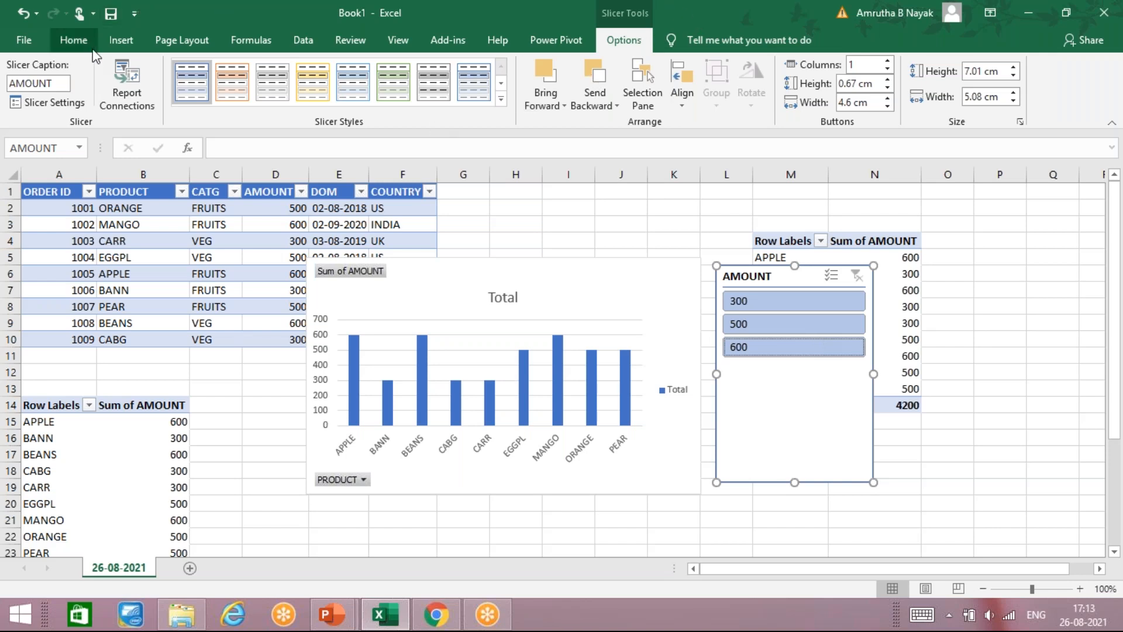
Step: Add a CATG slicer from the Insert ribbon and move it to the sheet's right edge
{"action": "left_click", "coordinate": [104, 38]}
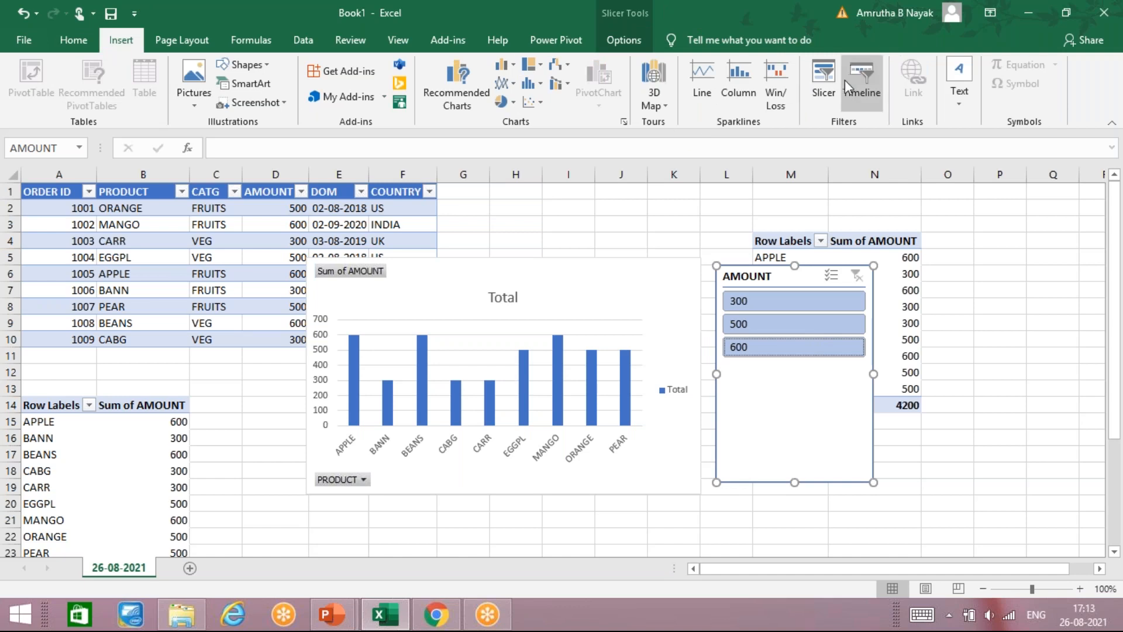
{"action": "left_click", "coordinate": [828, 82]}
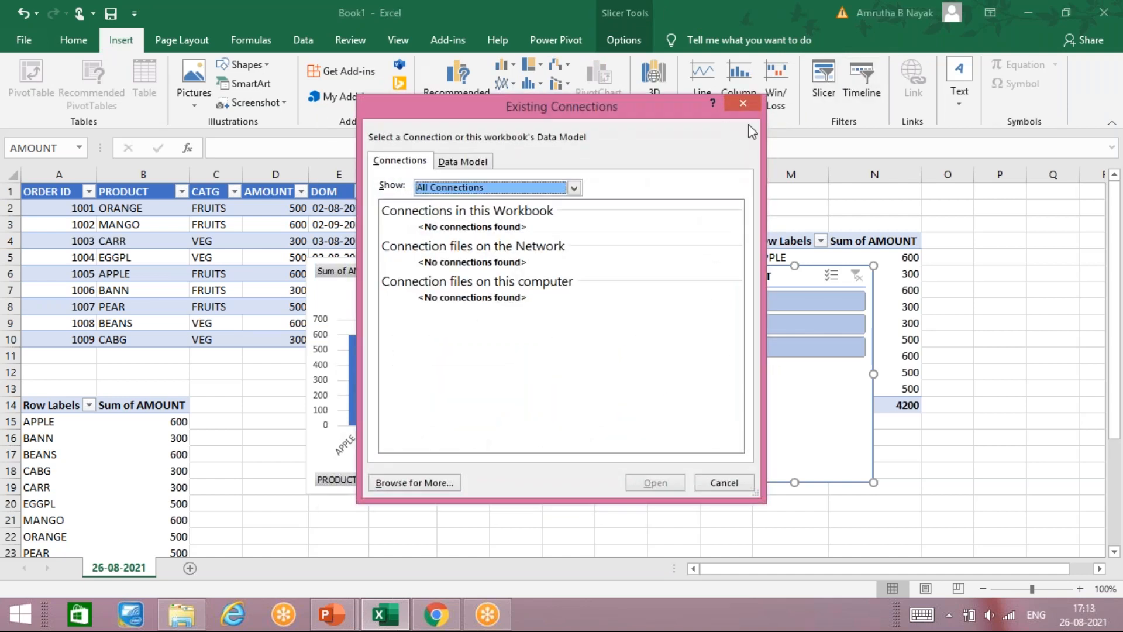
{"action": "left_click", "coordinate": [743, 104]}
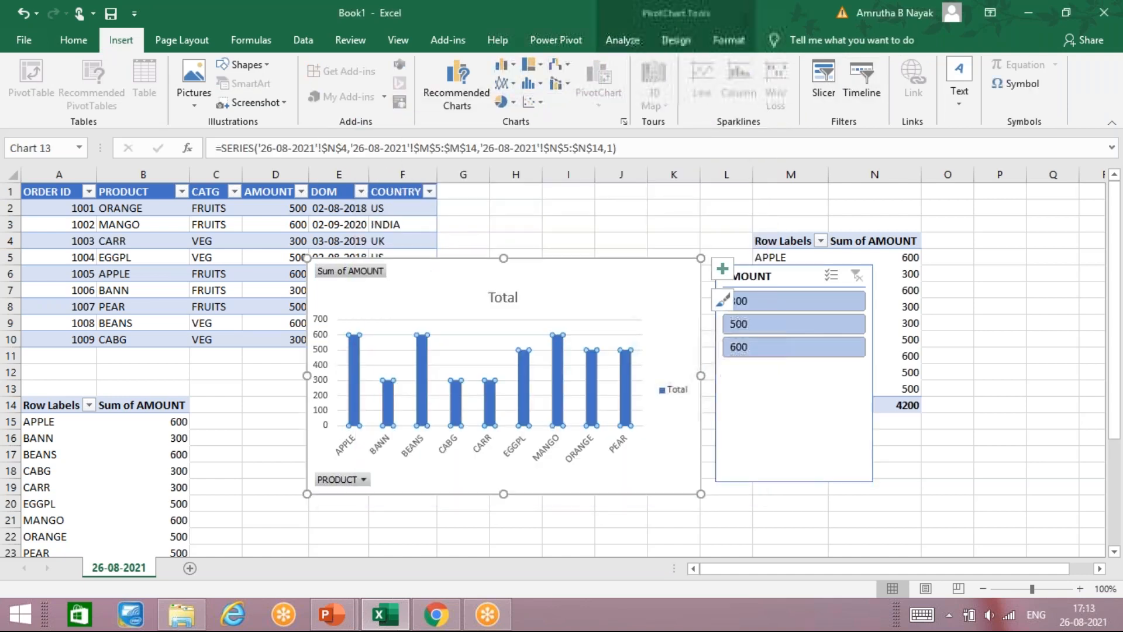
{"action": "left_click", "coordinate": [833, 90]}
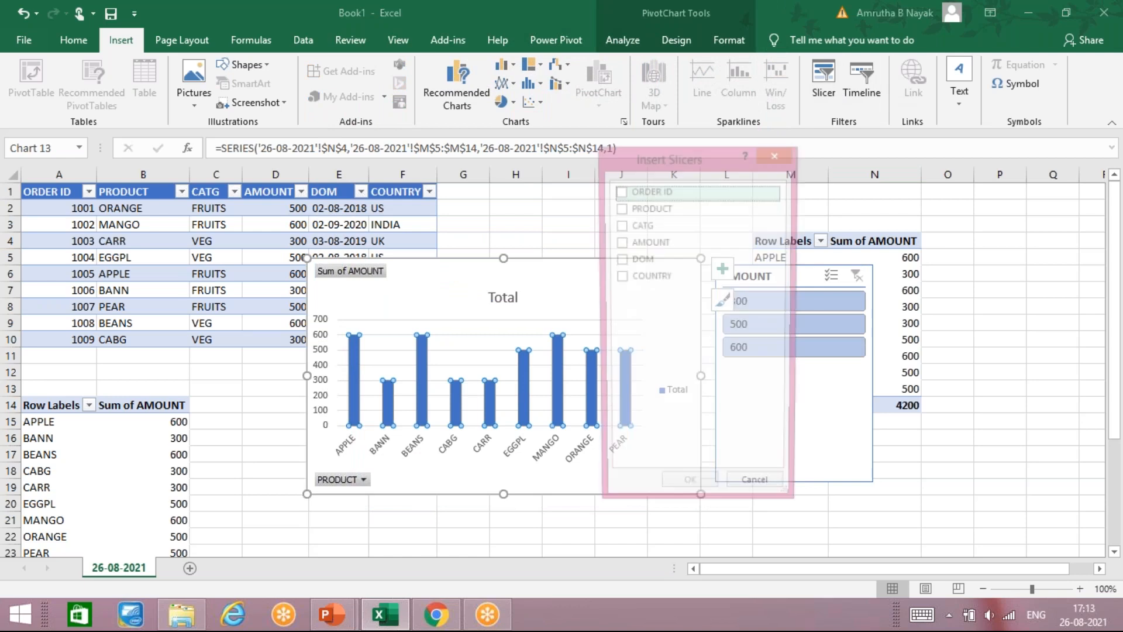
{"action": "left_click", "coordinate": [628, 227]}
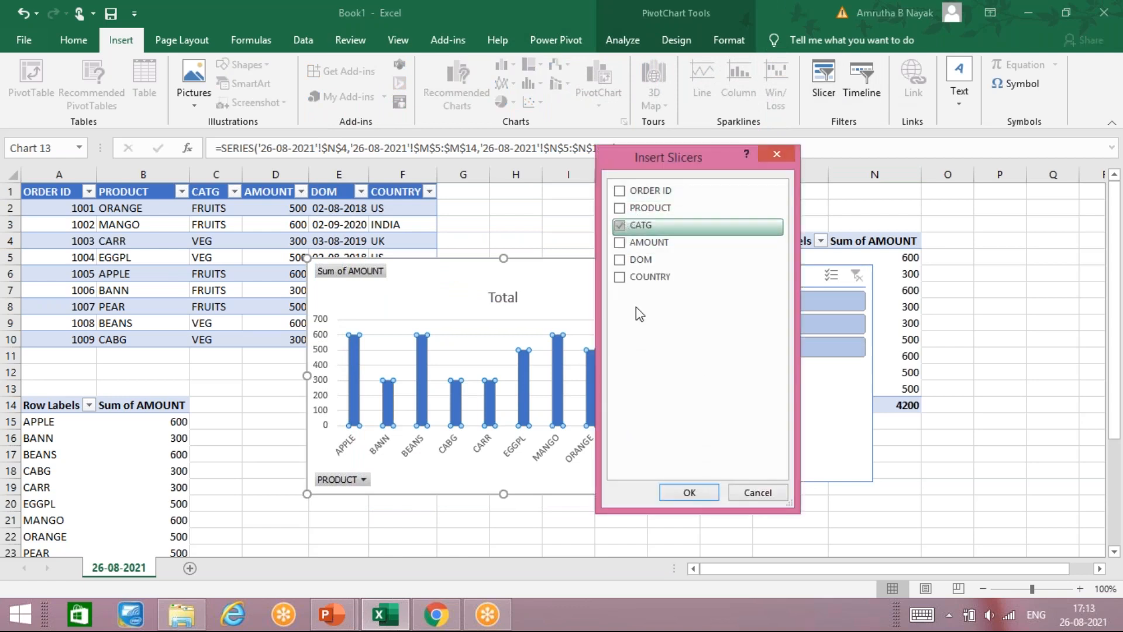
{"action": "left_click", "coordinate": [686, 493]}
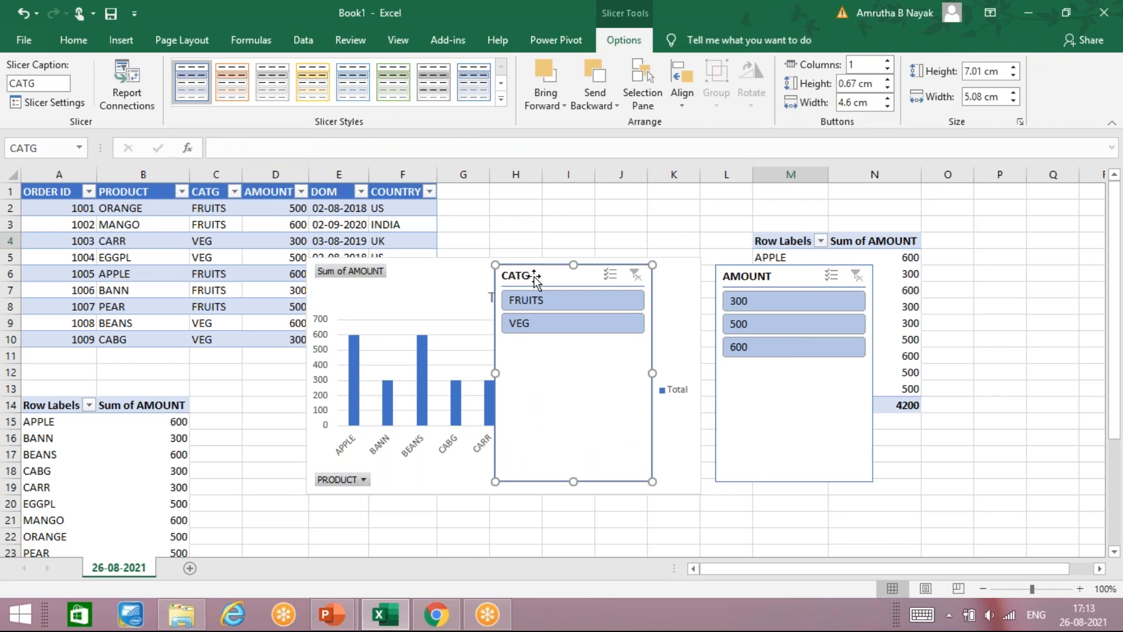
{"action": "left_click_drag", "start_coordinate": [536, 275], "coordinate": [1036, 255]}
Step: Filter FRUITS by amounts 300, 500 and 600, clear the amount filter, then switch to VEG
{"action": "left_click", "coordinate": [1027, 280]}
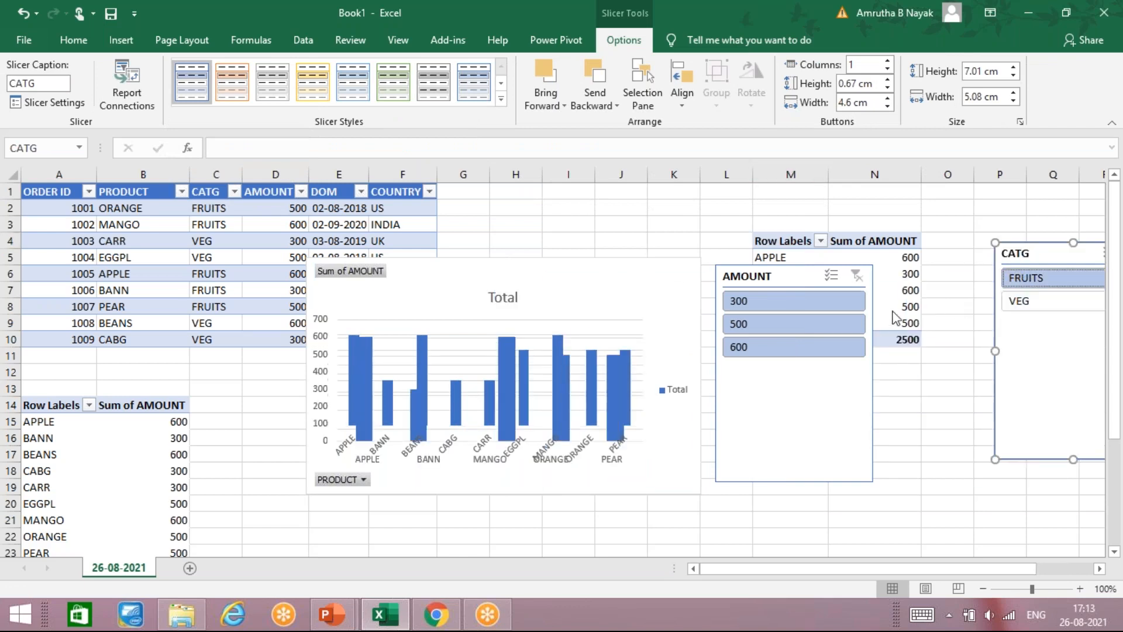
{"action": "left_click", "coordinate": [739, 301]}
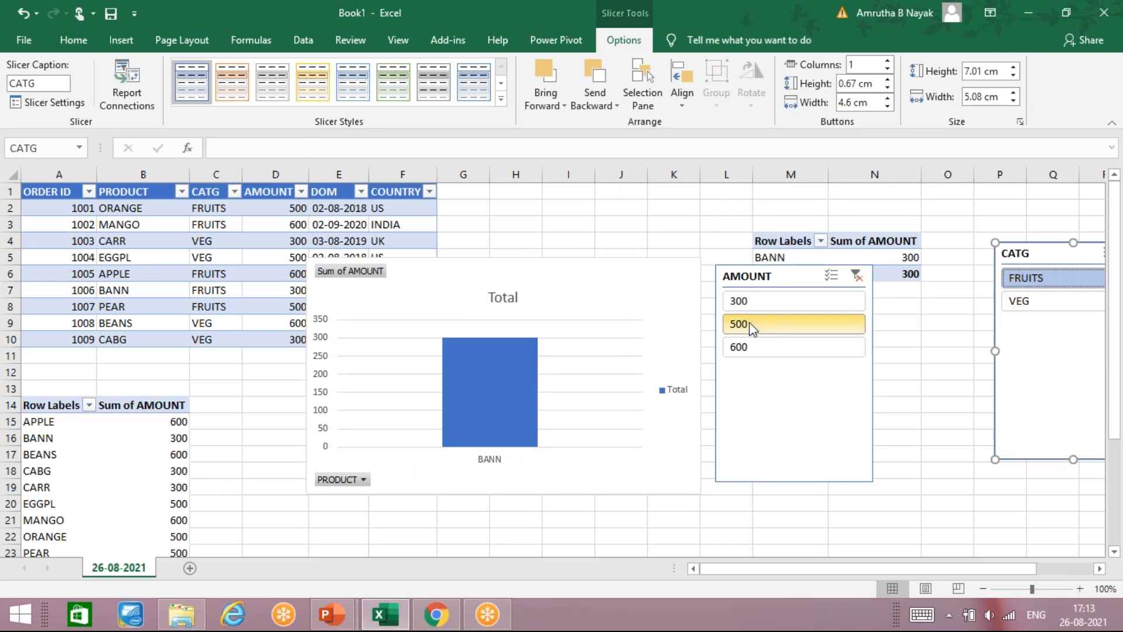
{"action": "left_click", "coordinate": [751, 324]}
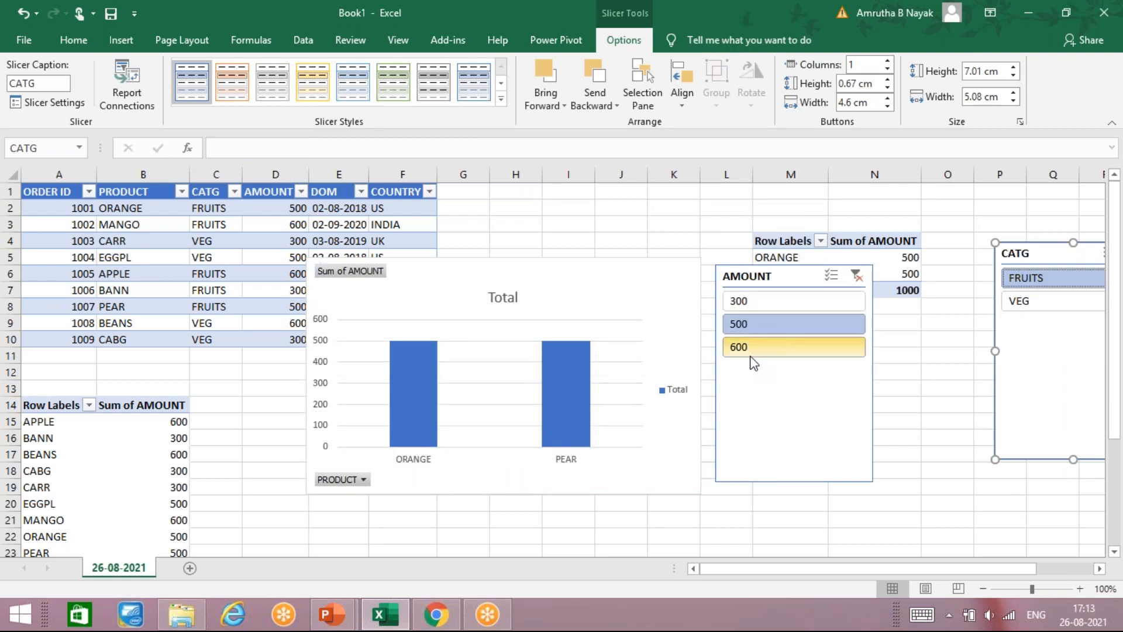
{"action": "left_click", "coordinate": [751, 350]}
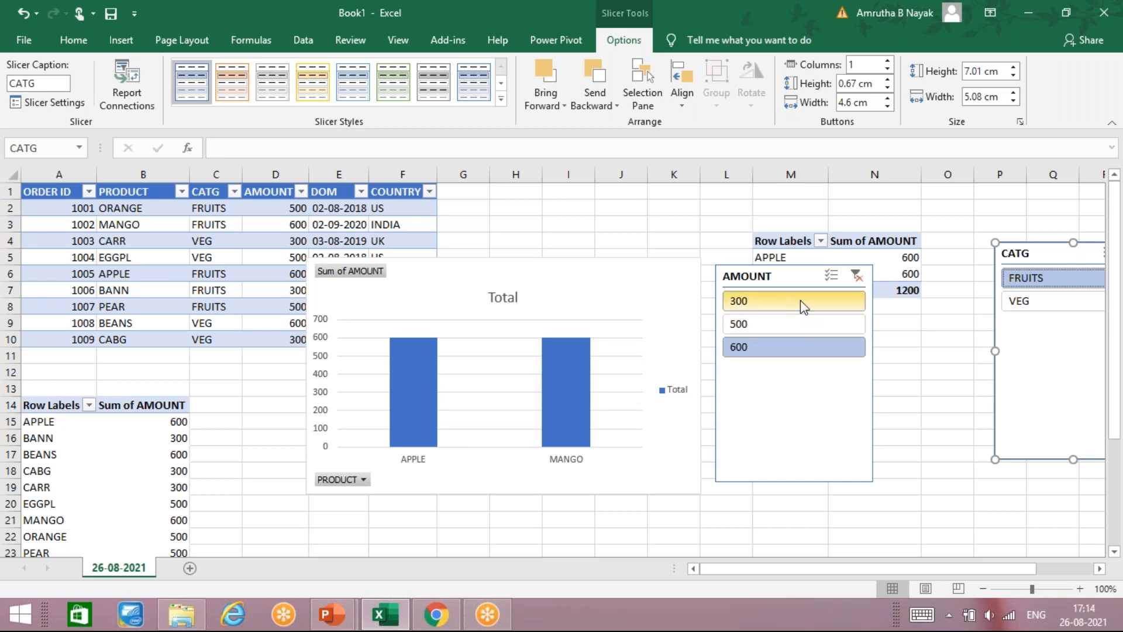
{"action": "left_click", "coordinate": [857, 276]}
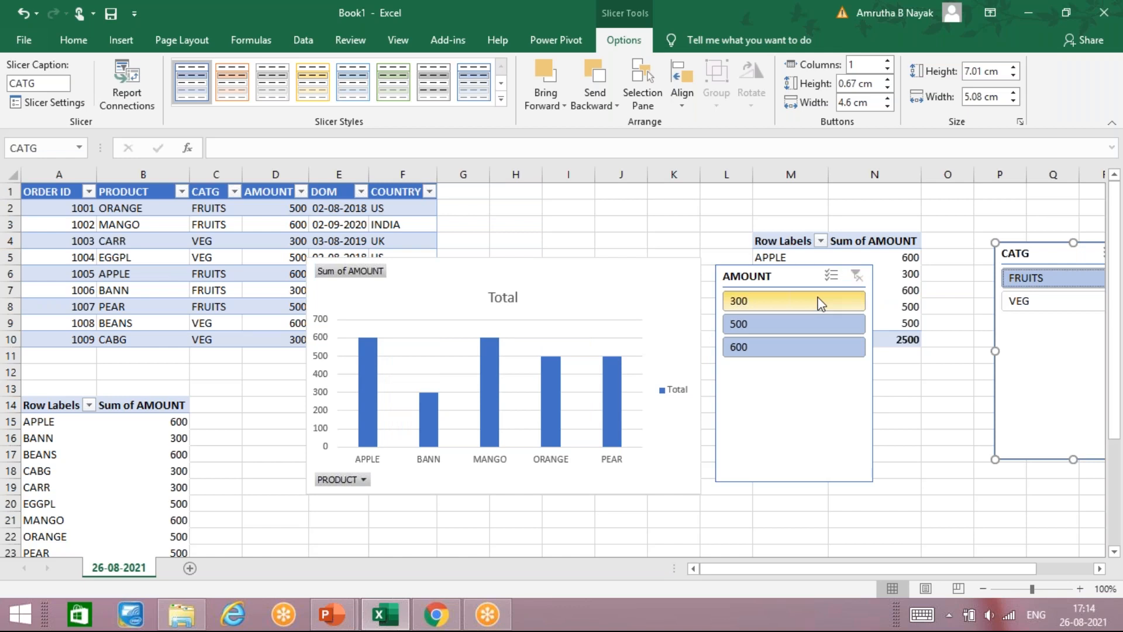
{"action": "left_click", "coordinate": [1080, 301]}
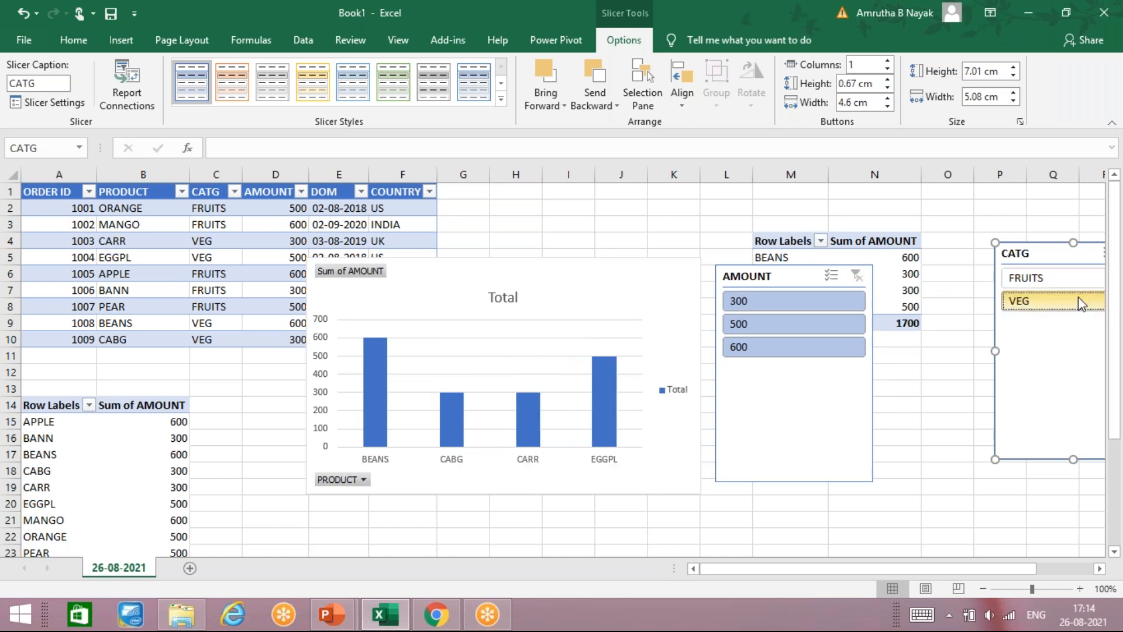
Step: Add FRUITS alongside VEG in the CATG slicer, then select cell F4 and move down to F8
{"action": "left_click", "coordinate": [1062, 279], "text": "ctrl"}
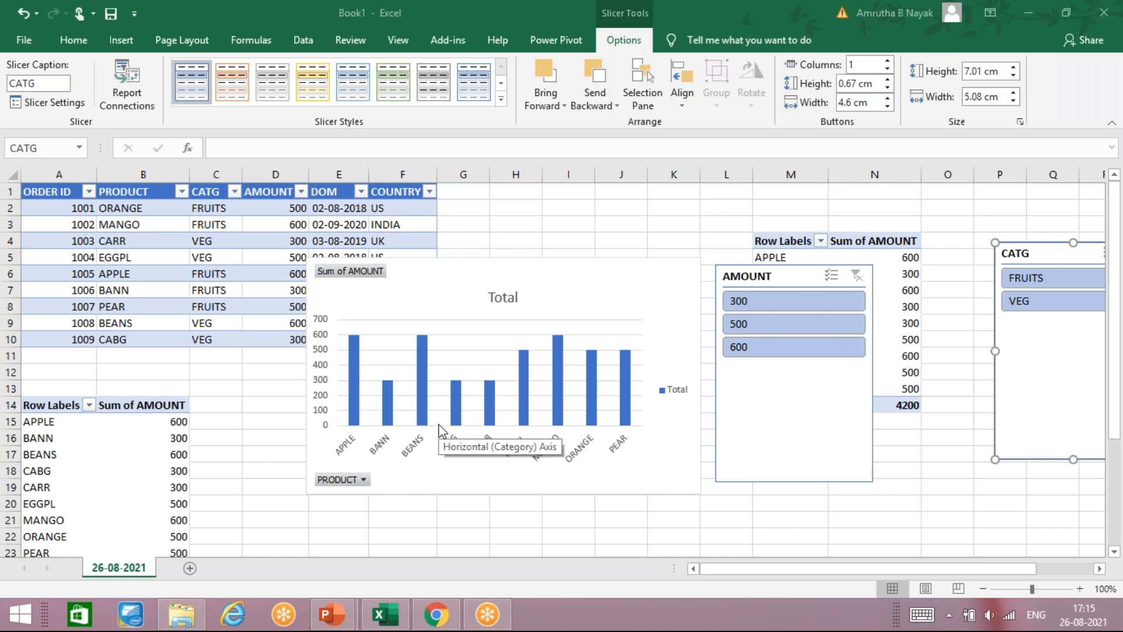
{"action": "left_click", "coordinate": [421, 243]}
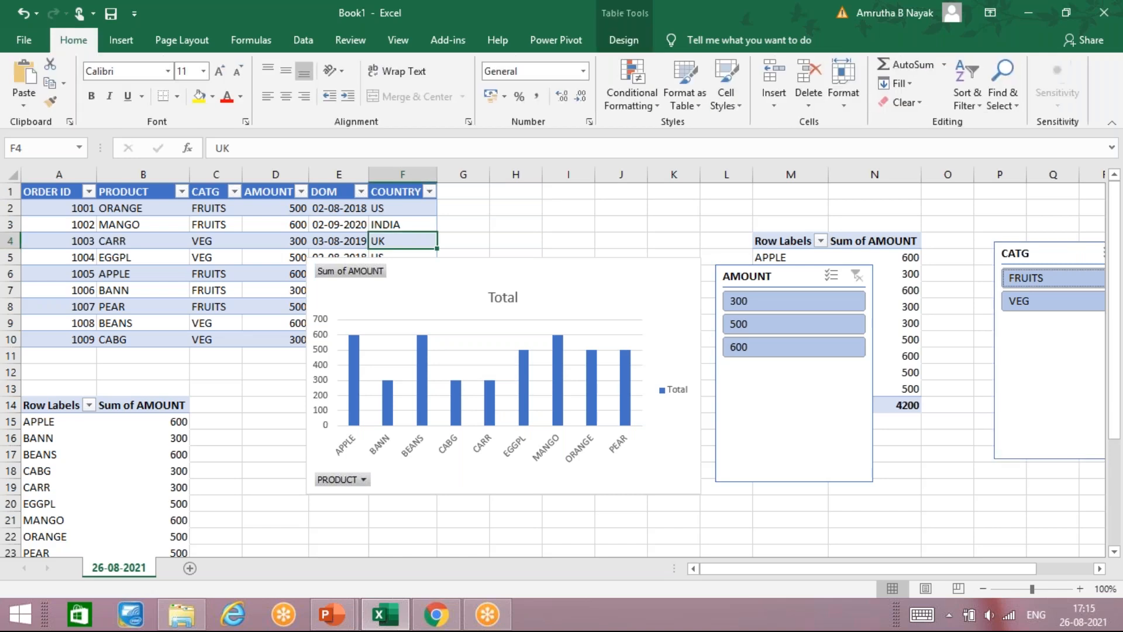
{"action": "key", "text": "Down"}
{"action": "key", "text": "Down"}
{"action": "key", "text": "Down"}
{"action": "key", "text": "Down"}
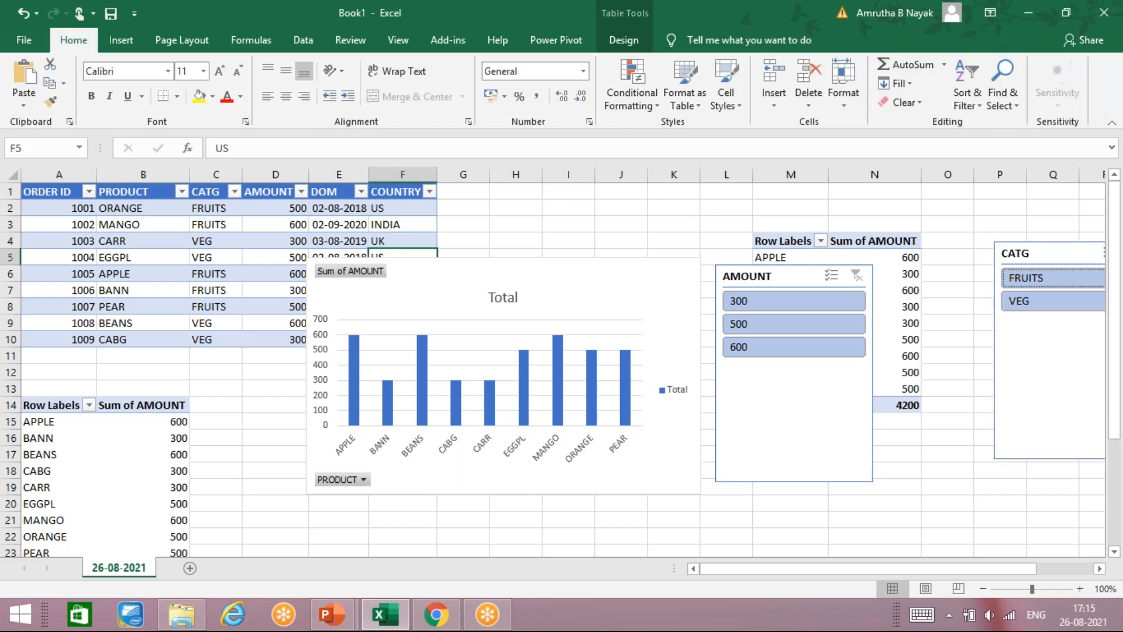
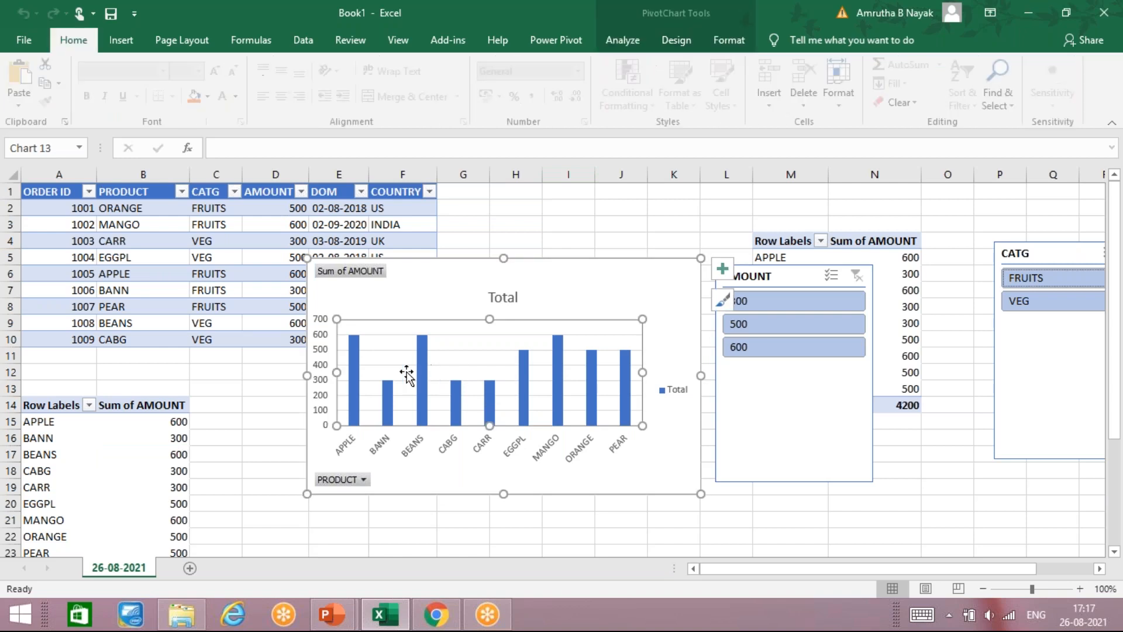
Step: Deselect the pivot chart, then select the FRUITS cell, an amount, and a lower pivot table value
{"action": "left_click", "coordinate": [470, 211]}
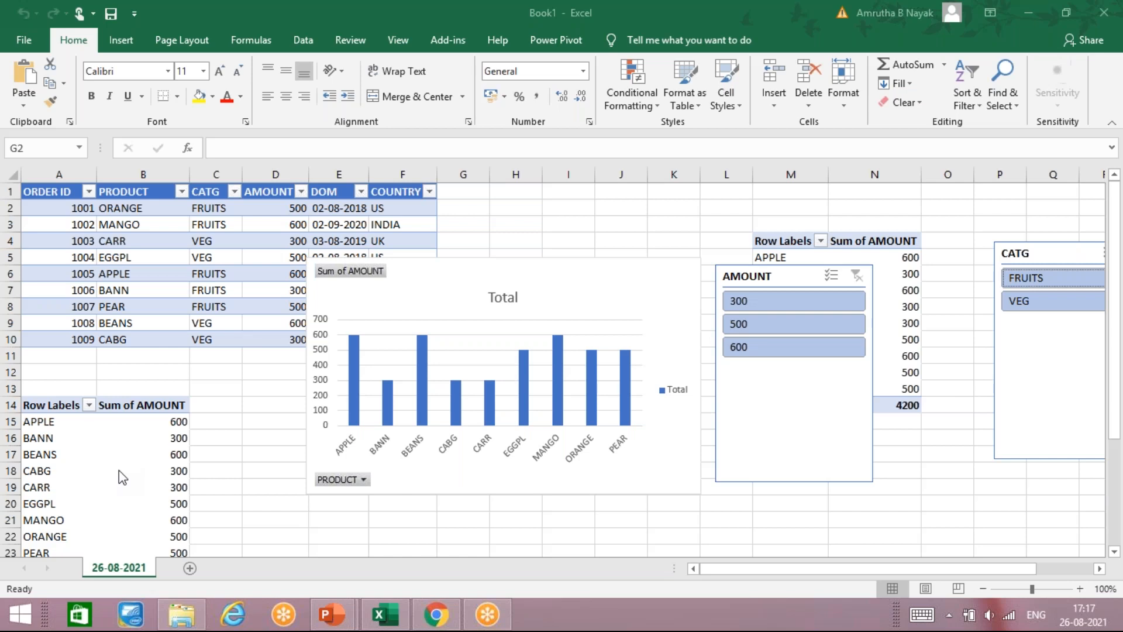
{"action": "left_click", "coordinate": [268, 272]}
{"action": "left_click", "coordinate": [223, 278]}
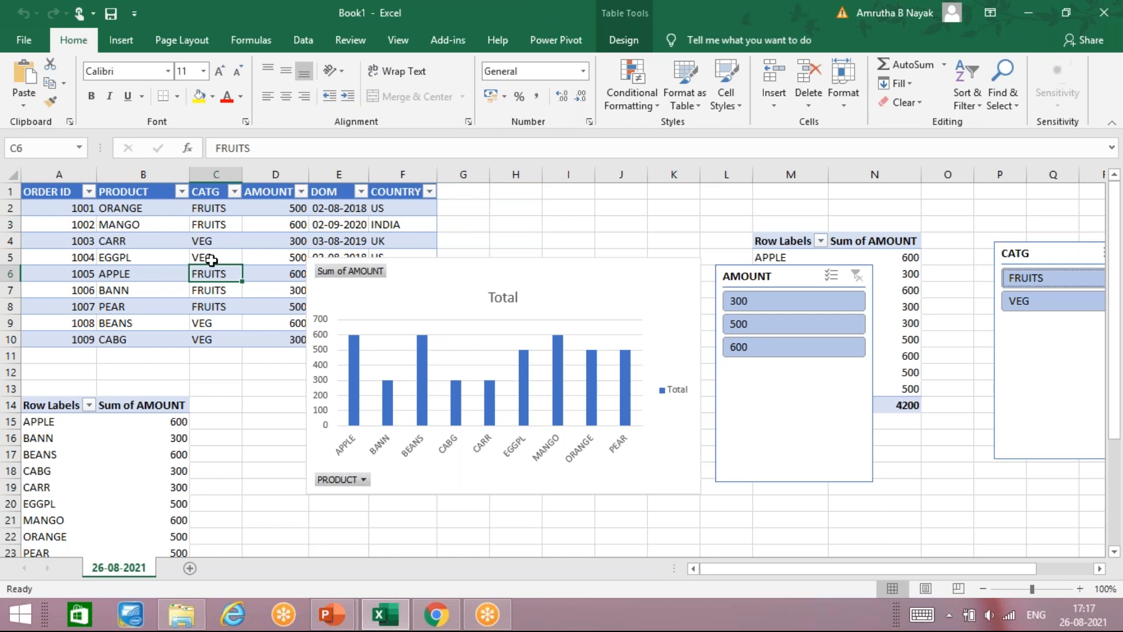
{"action": "left_click", "coordinate": [244, 239]}
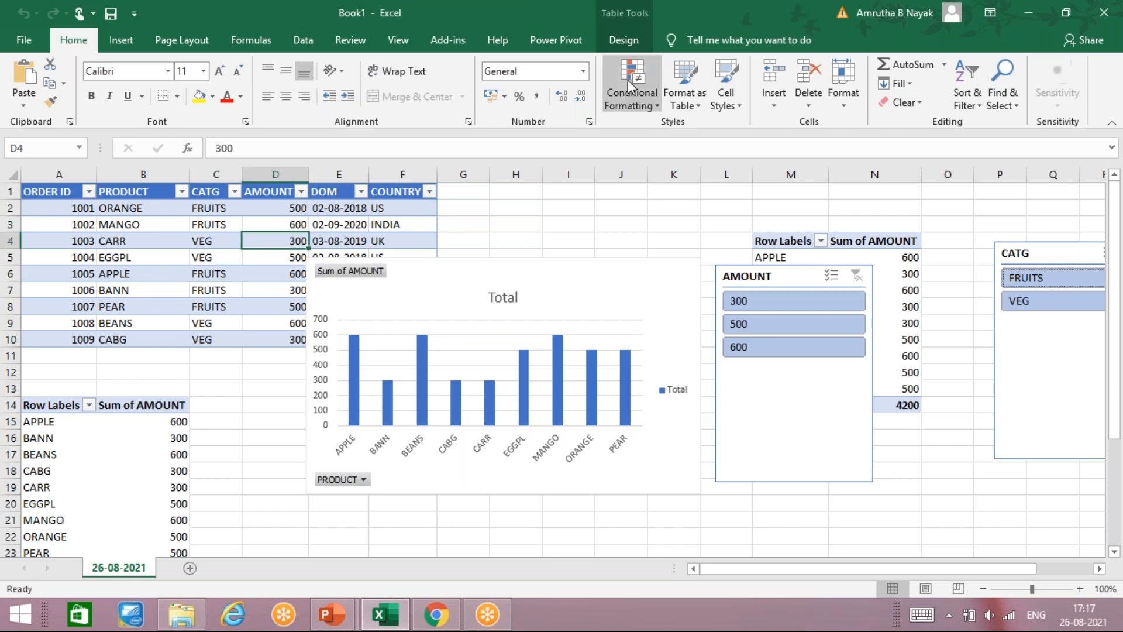
{"action": "left_click", "coordinate": [121, 468]}
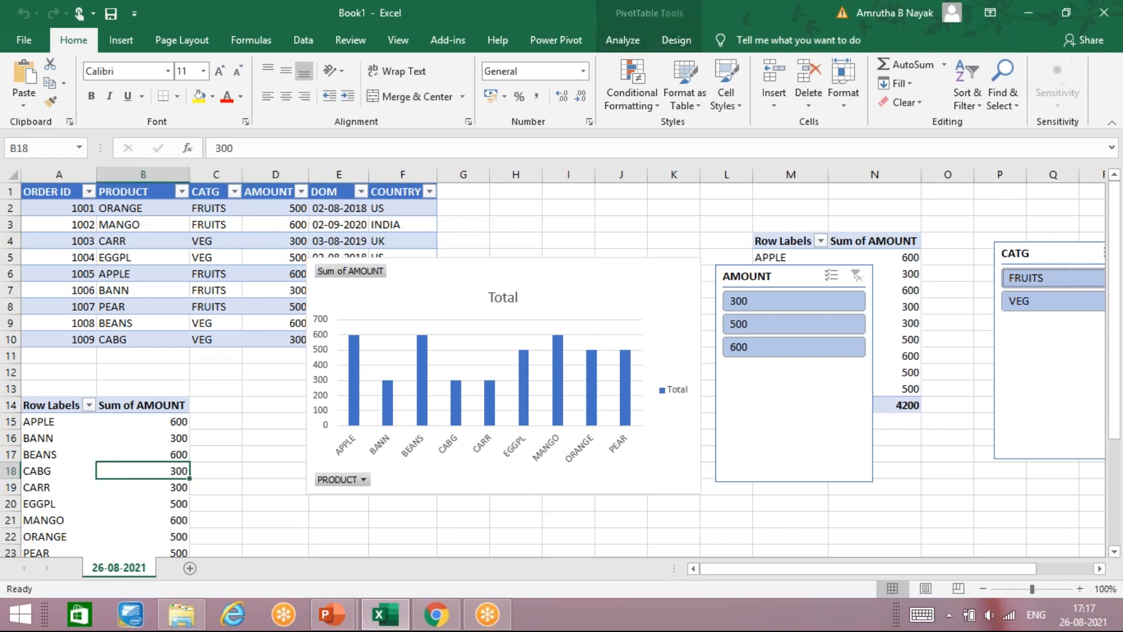
{"action": "left_click", "coordinate": [668, 37]}
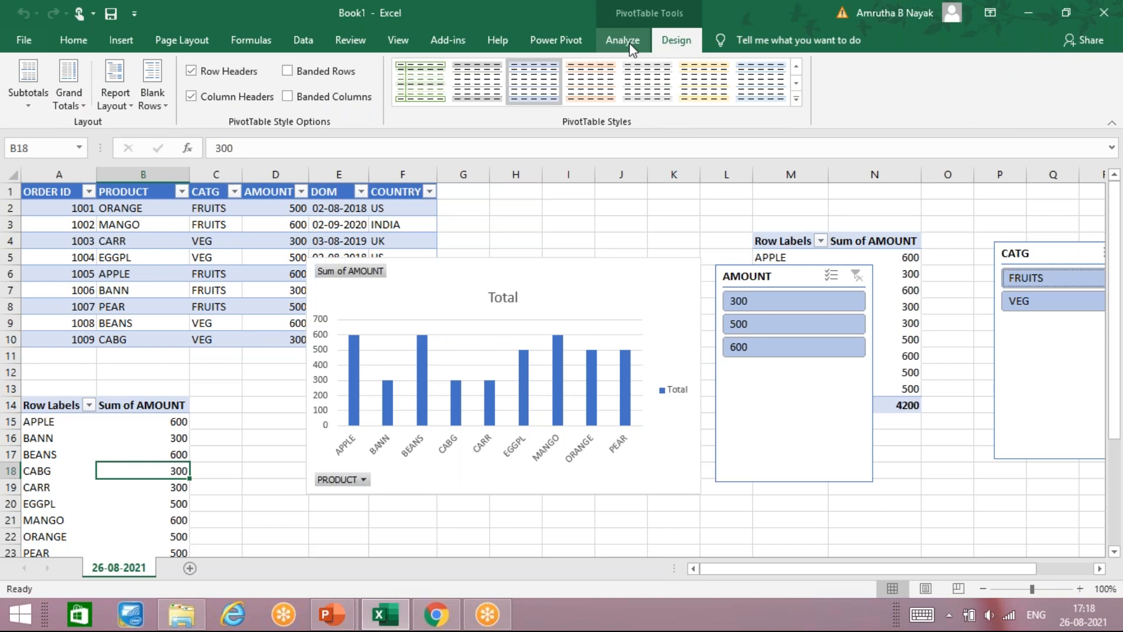
{"action": "left_click", "coordinate": [631, 46]}
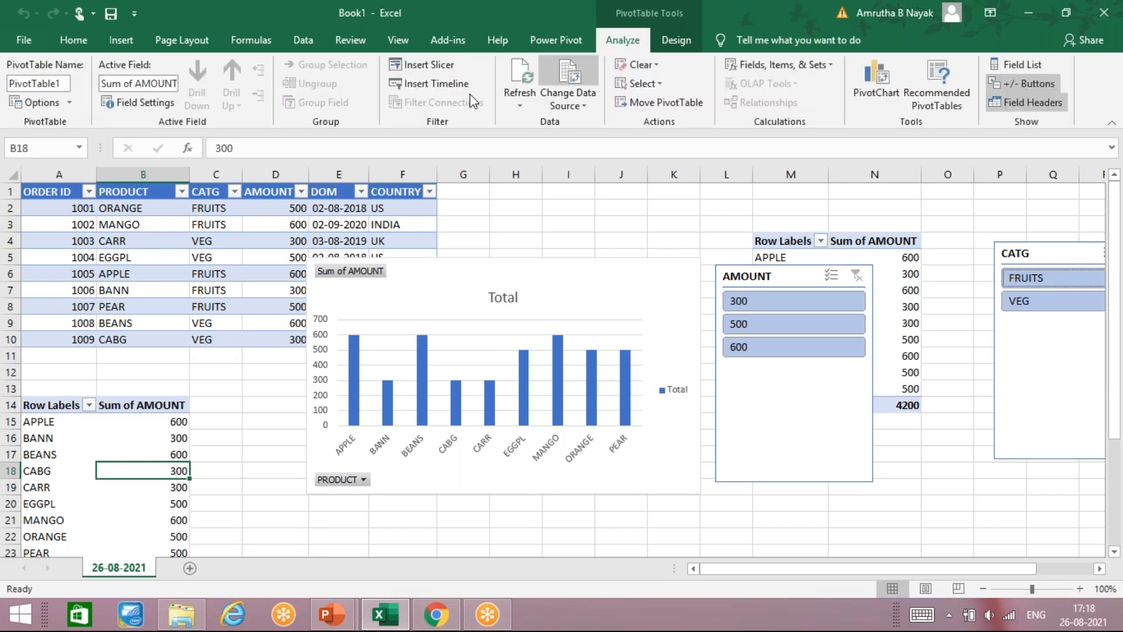
{"action": "left_click", "coordinate": [567, 102]}
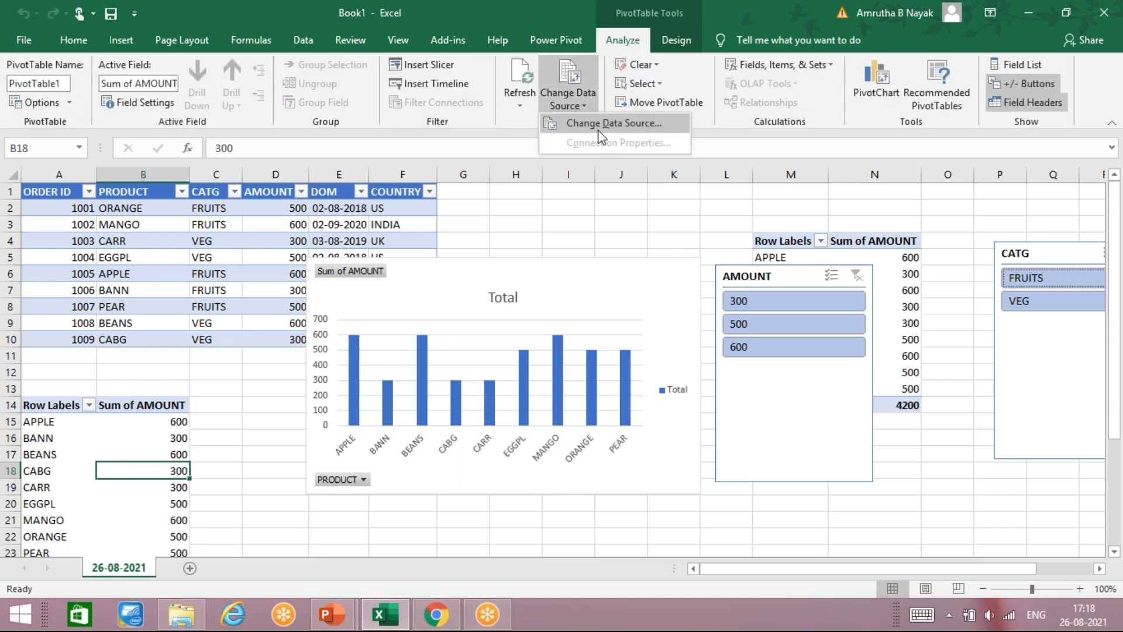
{"action": "left_click", "coordinate": [599, 131]}
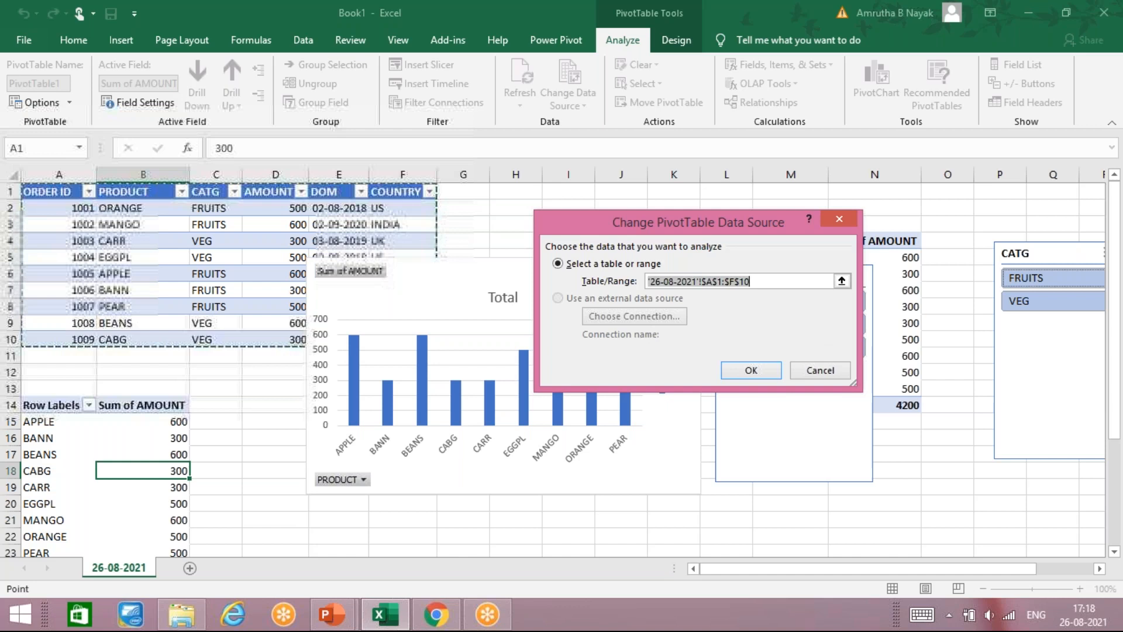
{"action": "left_click", "coordinate": [817, 374]}
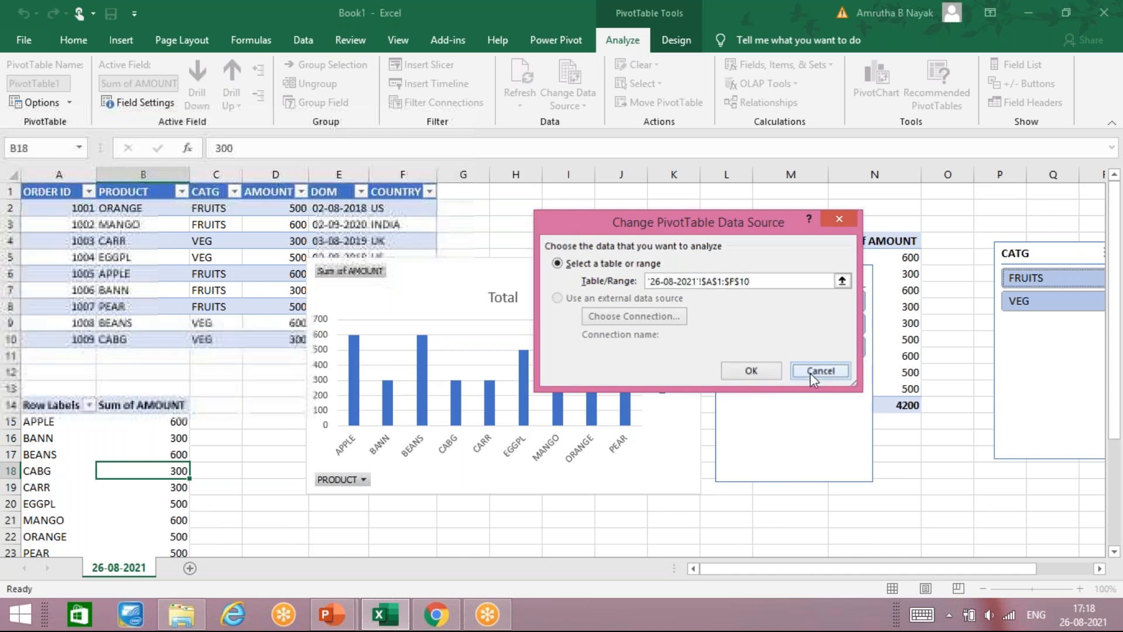
{"action": "left_click", "coordinate": [216, 440]}
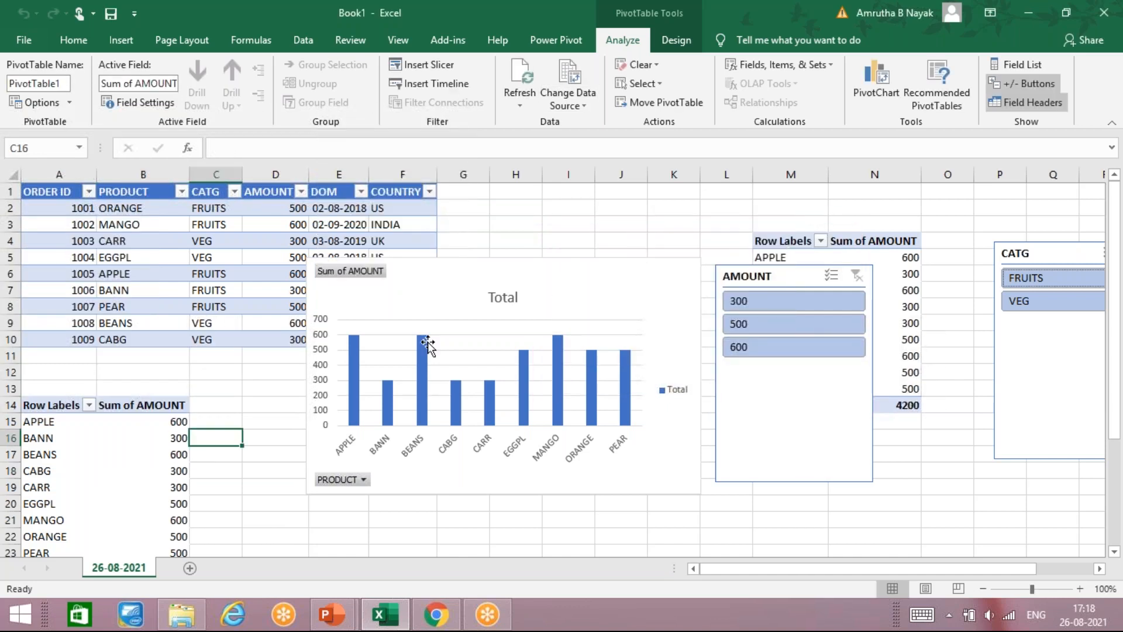
Step: Insert a new blank Sheet2 beside 26-08-2021 and select its cell A6
{"action": "left_click", "coordinate": [112, 46]}
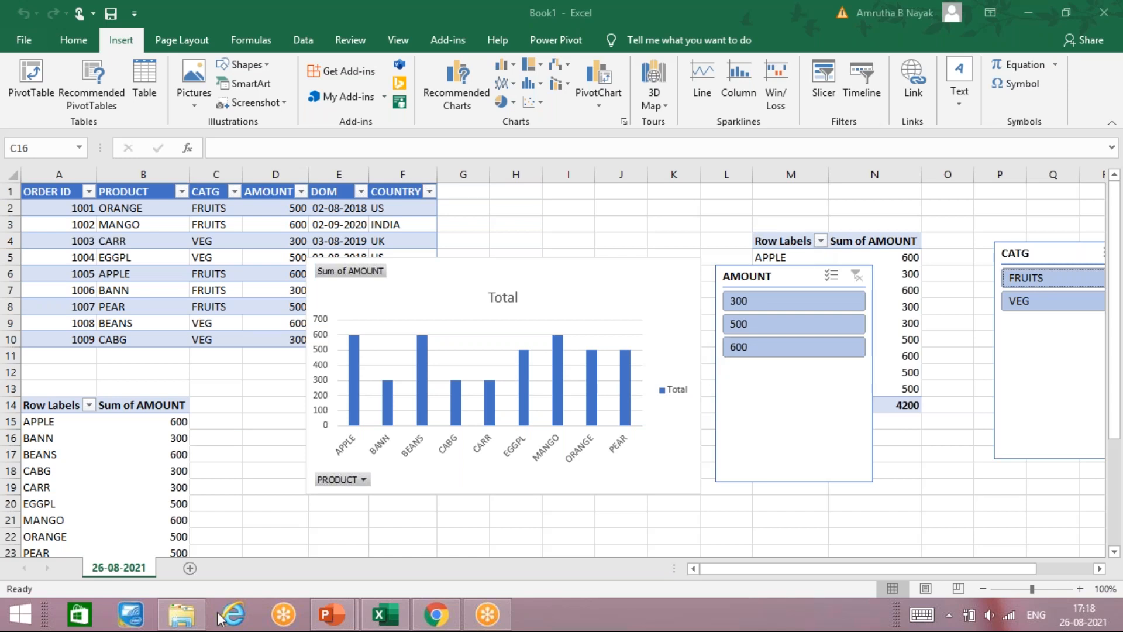
{"action": "left_click", "coordinate": [190, 568]}
{"action": "left_click", "coordinate": [54, 272]}
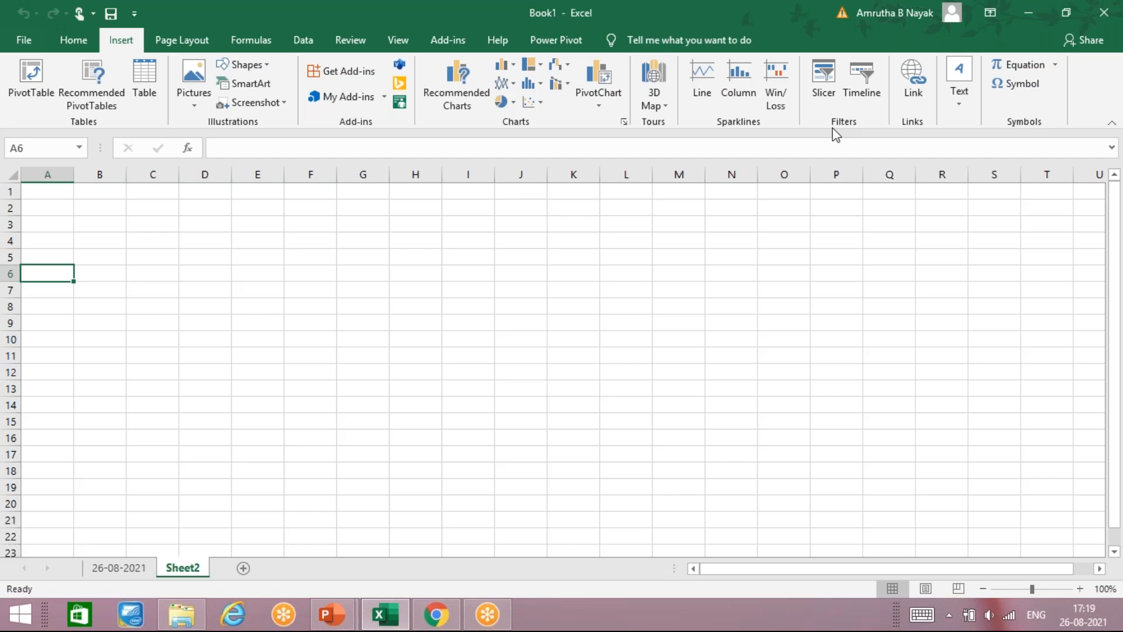
{"action": "left_click", "coordinate": [911, 82]}
{"action": "left_click", "coordinate": [945, 172]}
{"action": "left_click", "coordinate": [908, 82]}
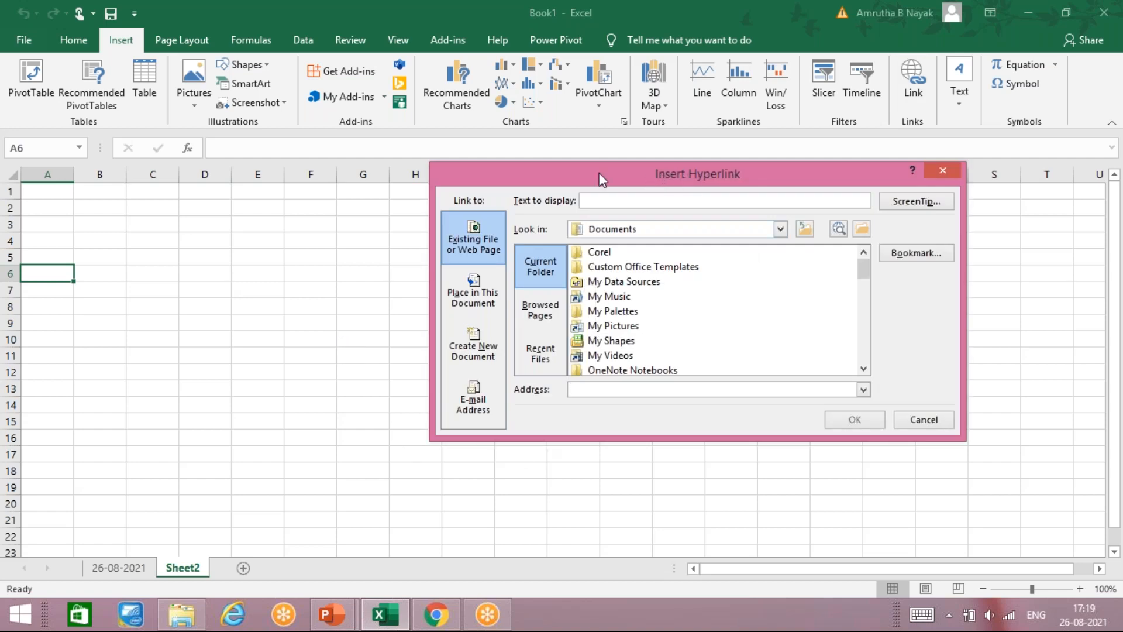
{"action": "left_click_drag", "start_coordinate": [601, 175], "coordinate": [427, 186]}
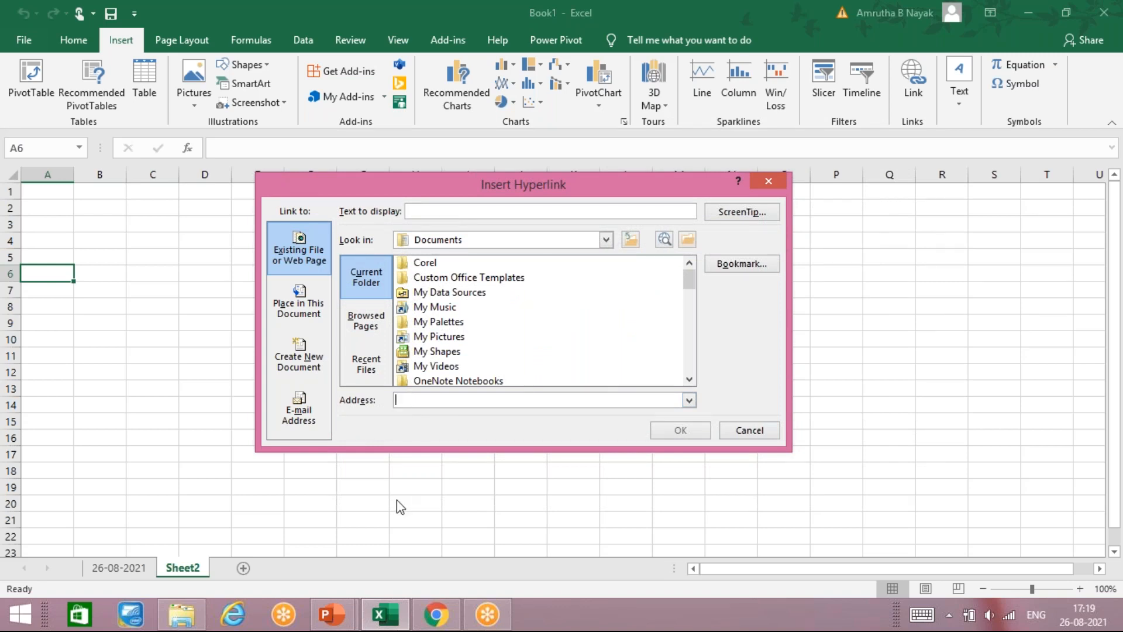
{"action": "type", "text": "http://WWW.GOO"}
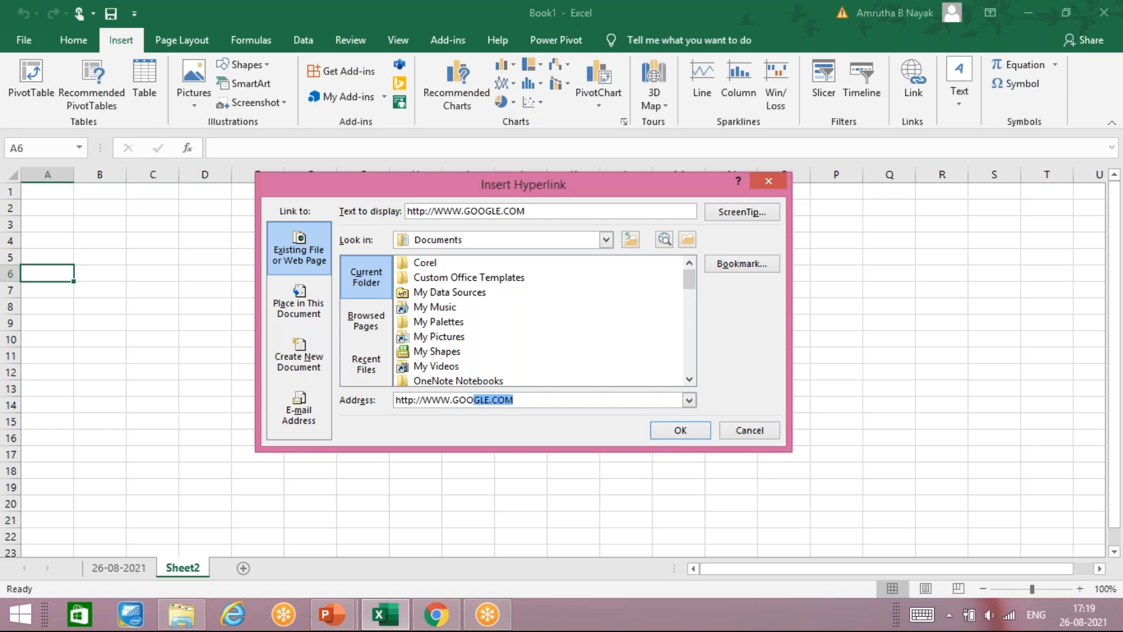
{"action": "key", "text": "End"}
{"action": "left_click", "coordinate": [662, 433]}
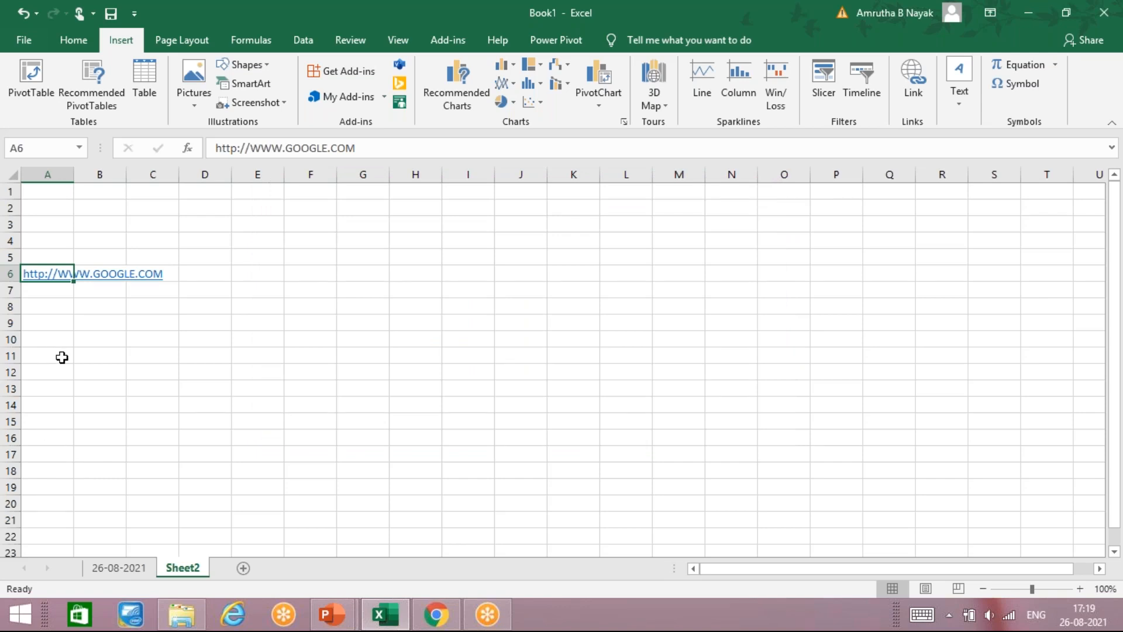
{"action": "left_click", "coordinate": [57, 318]}
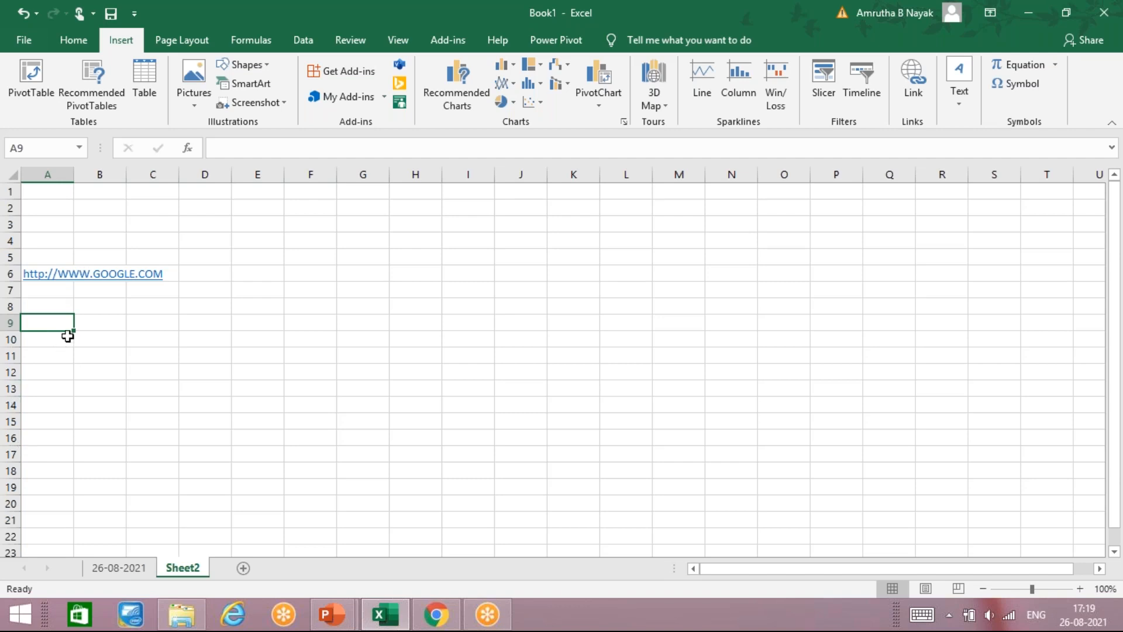
{"action": "type", "text": "WWW"}
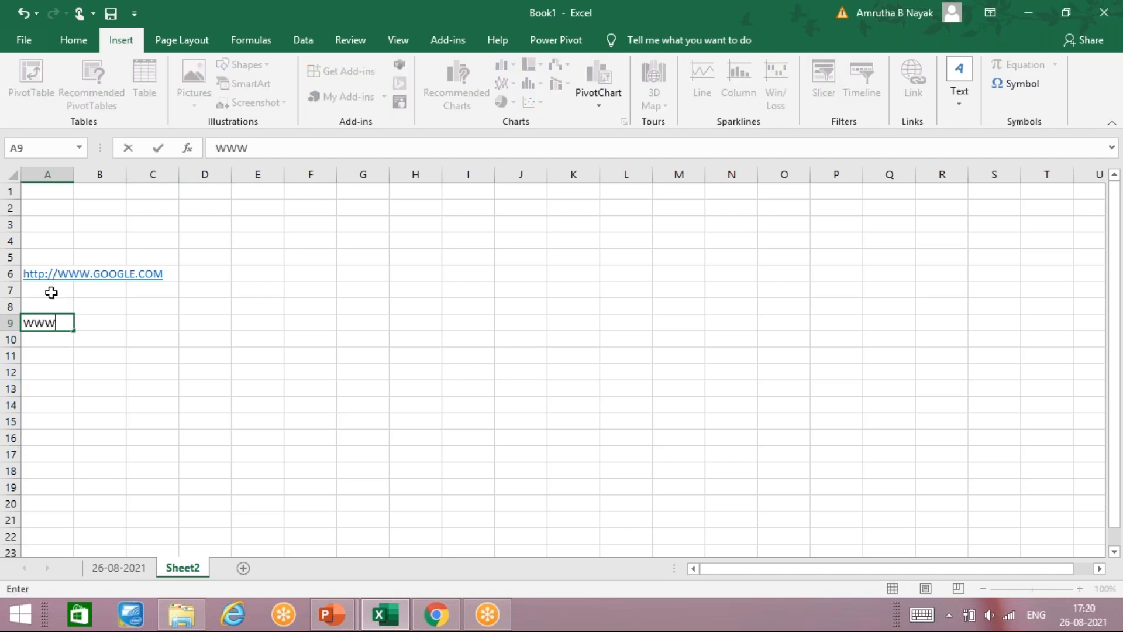
{"action": "type", "text": ".GOOG"}
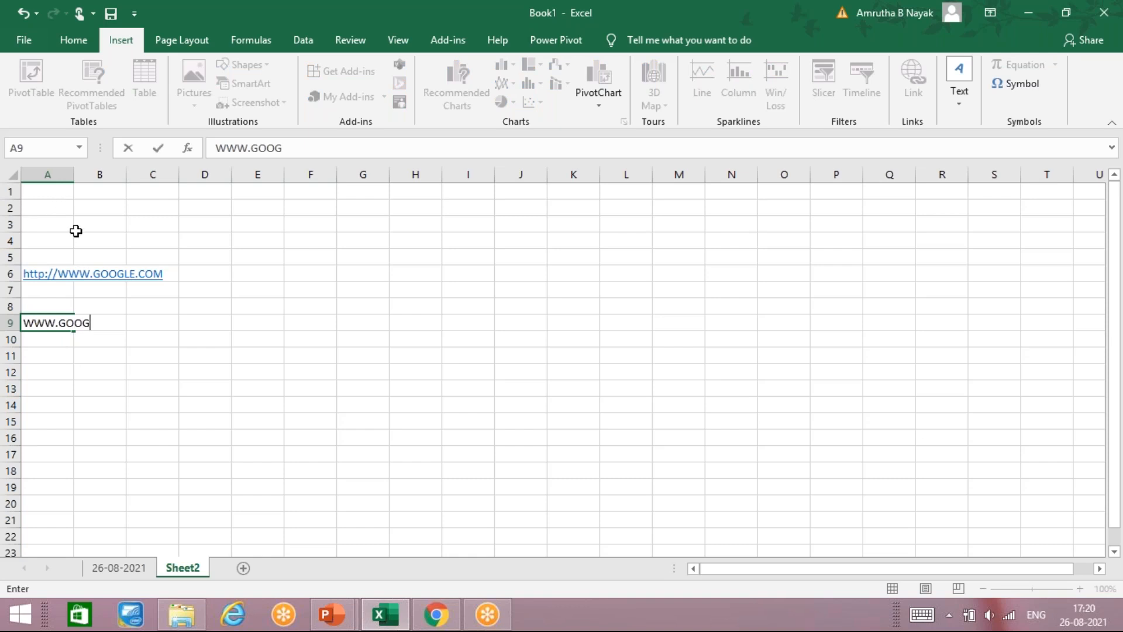
{"action": "type", "text": "LE.COM"}
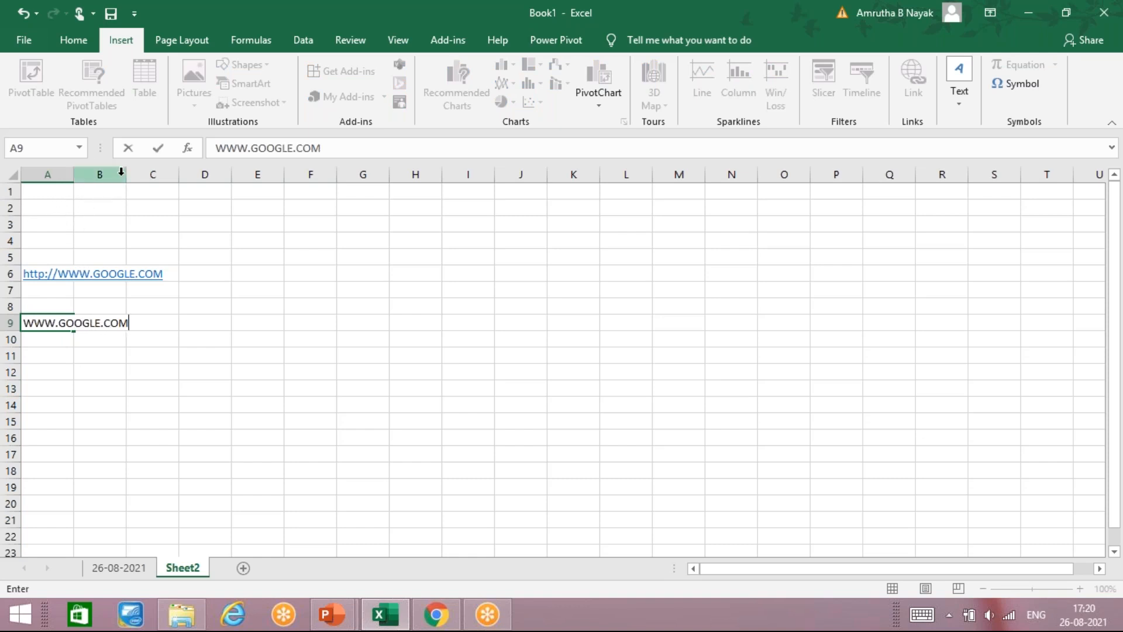
{"action": "key", "text": "Return"}
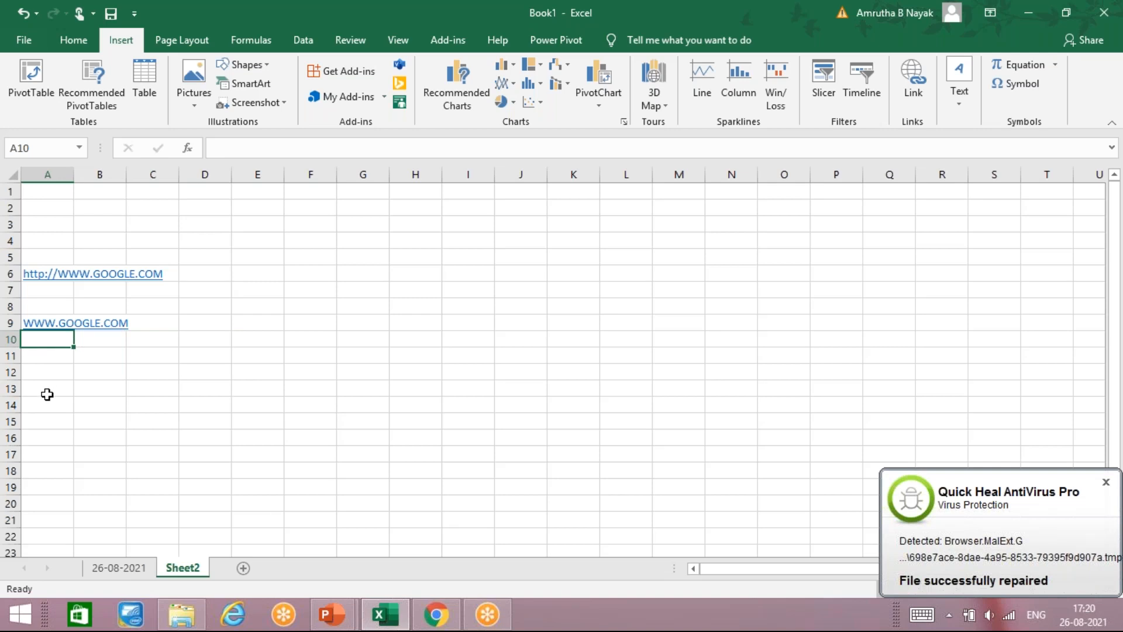
{"action": "type", "text": "DOC"}
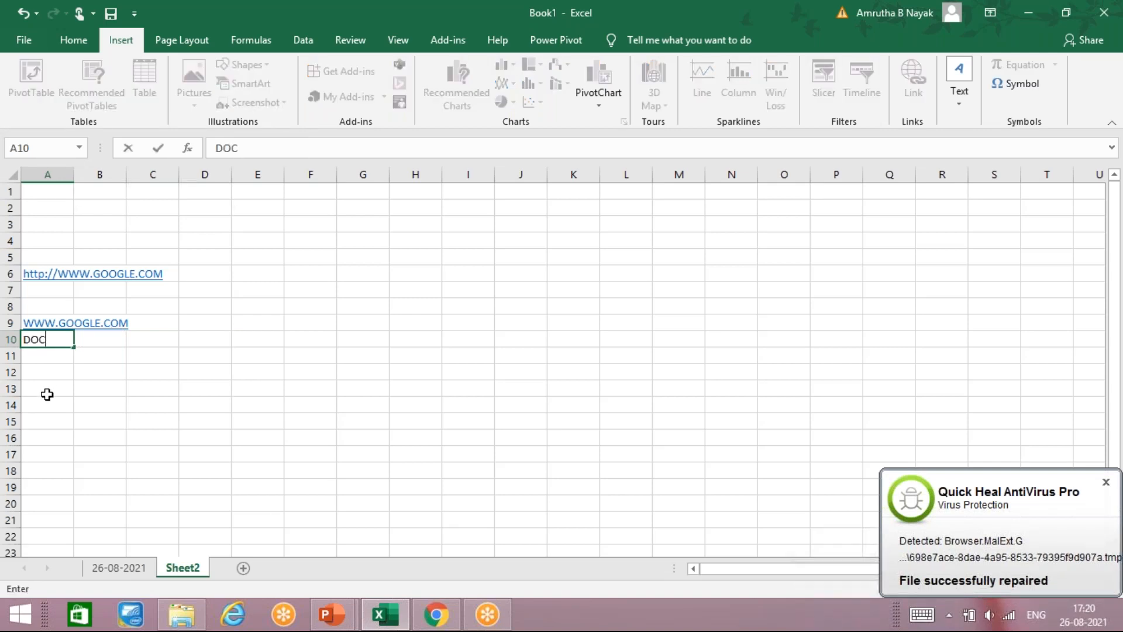
{"action": "type", "text": "HT"}
{"action": "key", "text": "Return"}
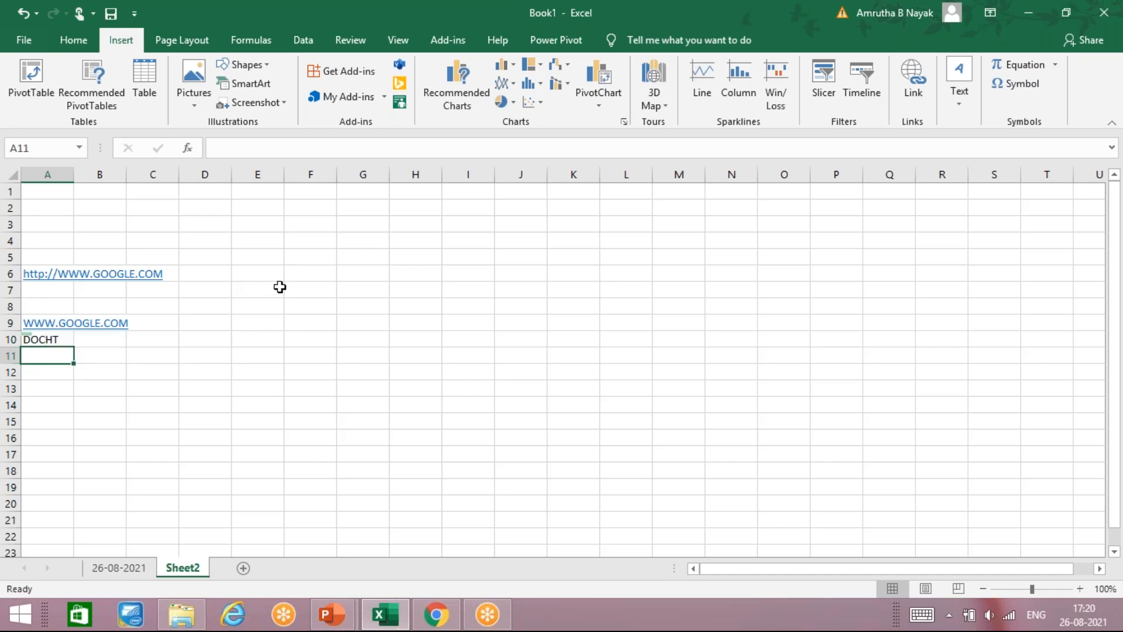
Step: Follow the A6 link to google.com in Chrome, then close Chrome
{"action": "left_click", "coordinate": [58, 277]}
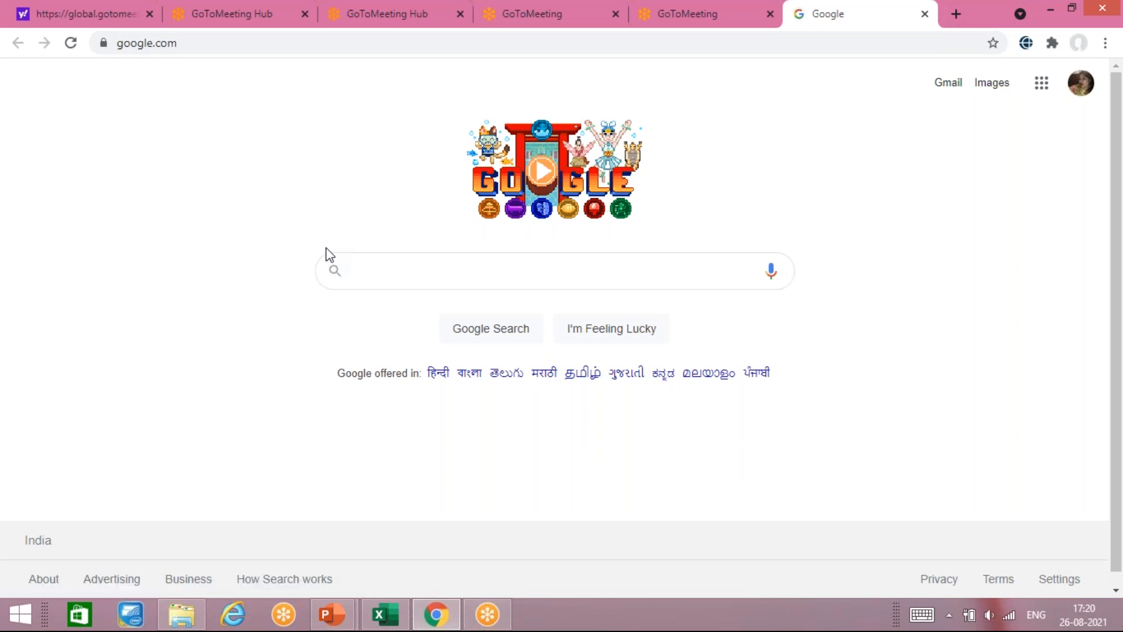
{"action": "left_click", "coordinate": [1101, 13]}
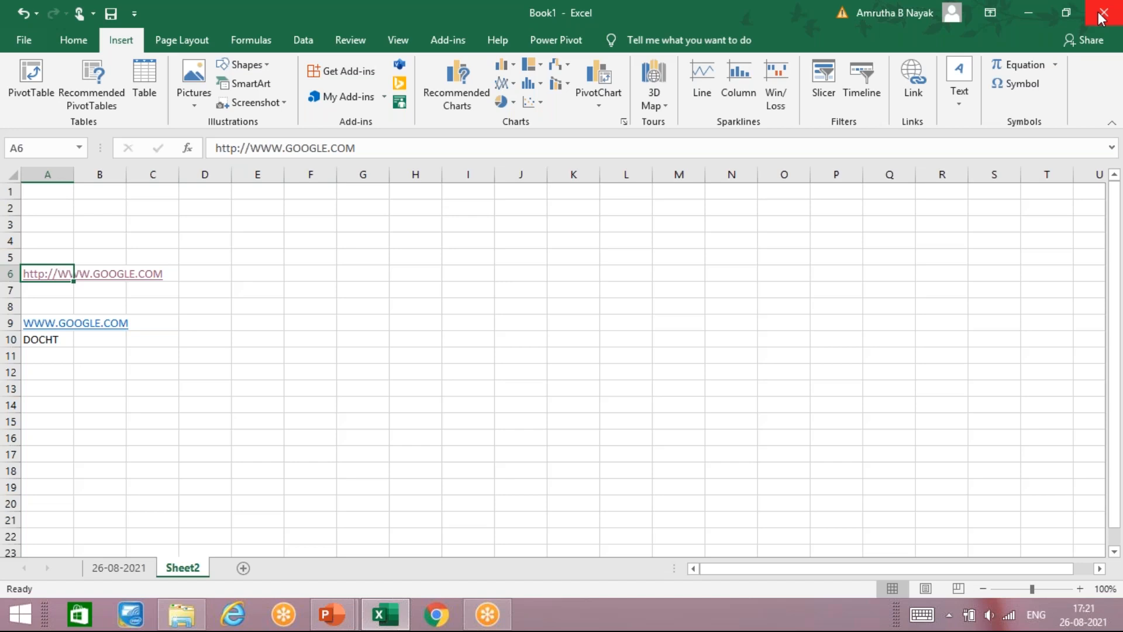
Step: Check the 26-08-2021 sheet briefly, then return to Sheet2 and select cell D15
{"action": "left_click", "coordinate": [120, 570]}
{"action": "left_click", "coordinate": [203, 281]}
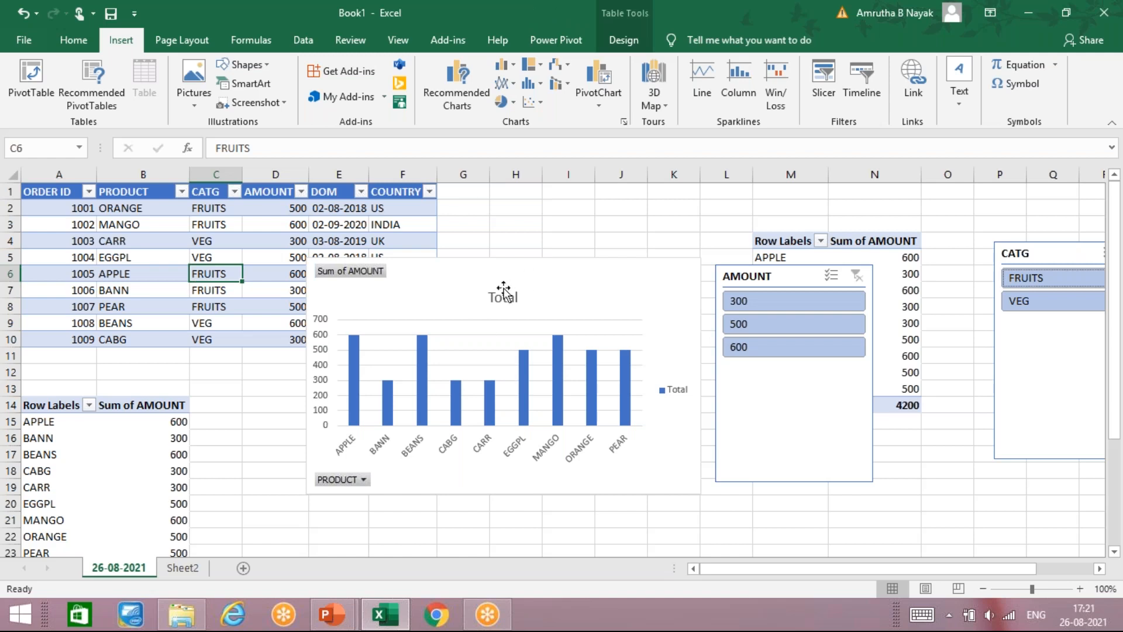
{"action": "left_click", "coordinate": [480, 325]}
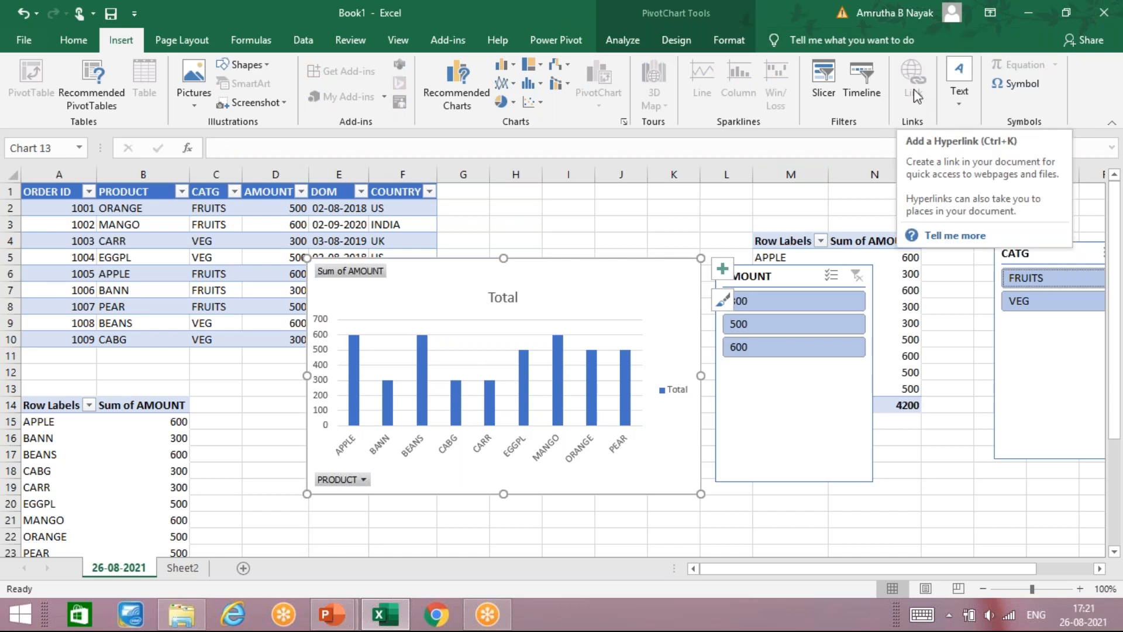
{"action": "left_click", "coordinate": [184, 571]}
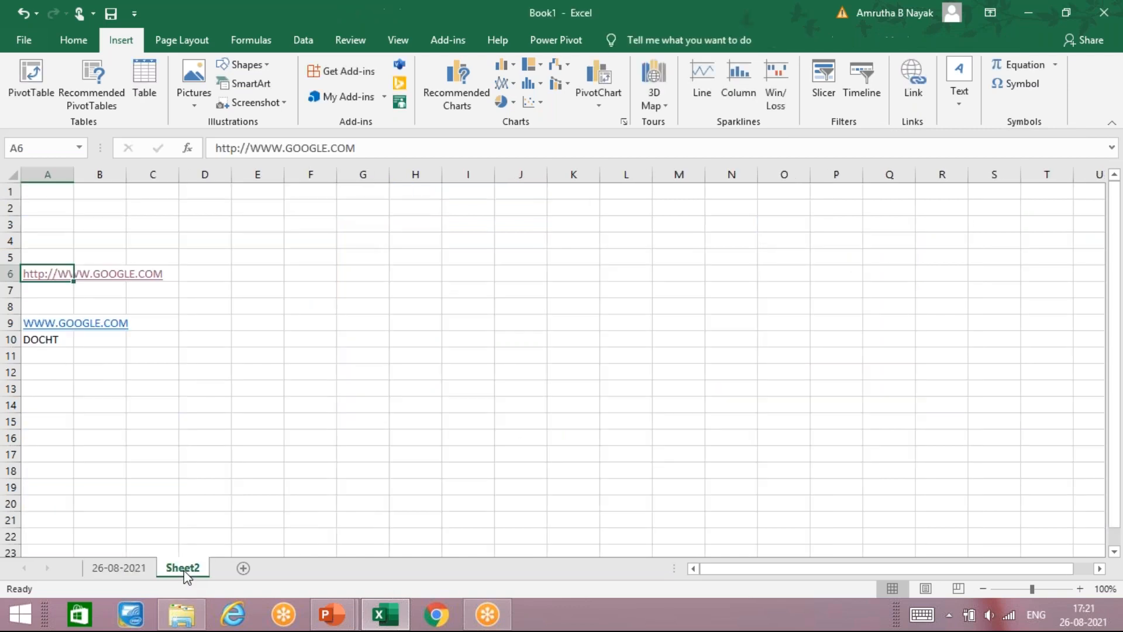
{"action": "left_click", "coordinate": [221, 420]}
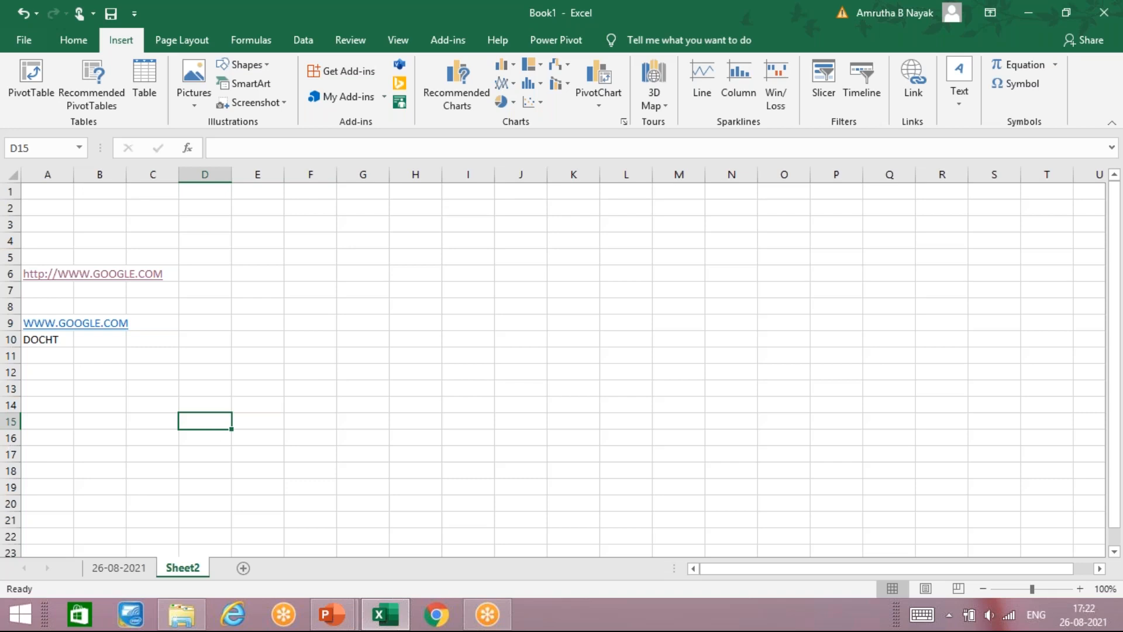
Step: Start a hyperlink in D15 and browse the folder list, trying New folder (2)
{"action": "left_click", "coordinate": [910, 94]}
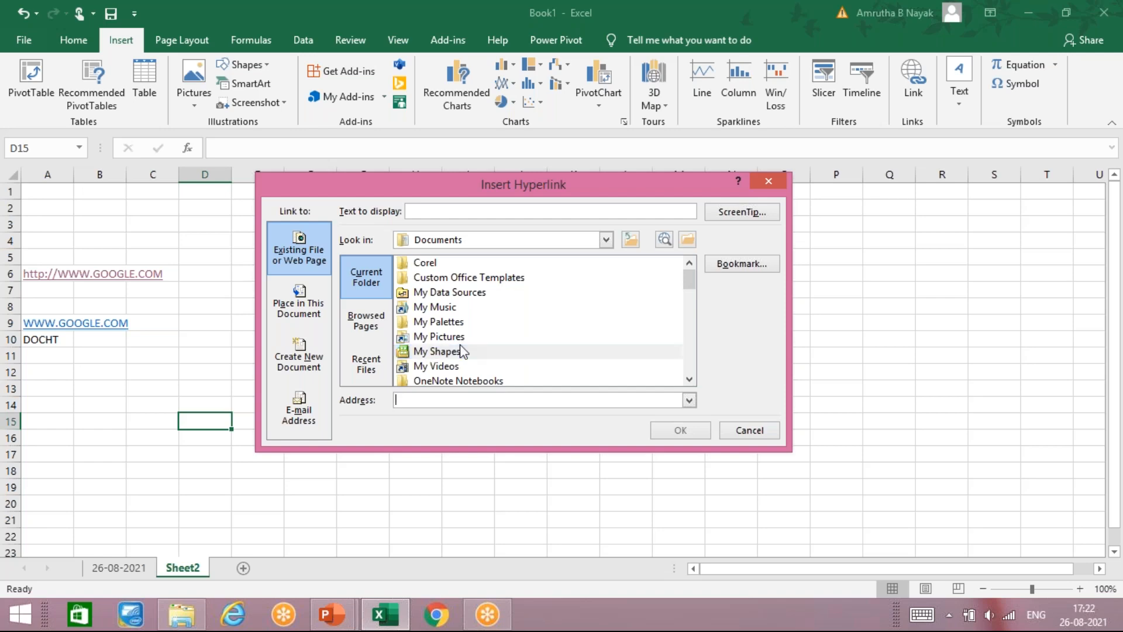
{"action": "left_click", "coordinate": [464, 350]}
{"action": "scroll", "coordinate": [463, 351], "scroll_direction": "down", "scroll_amount": 5}
{"action": "scroll", "coordinate": [463, 351], "scroll_direction": "down", "scroll_amount": 6}
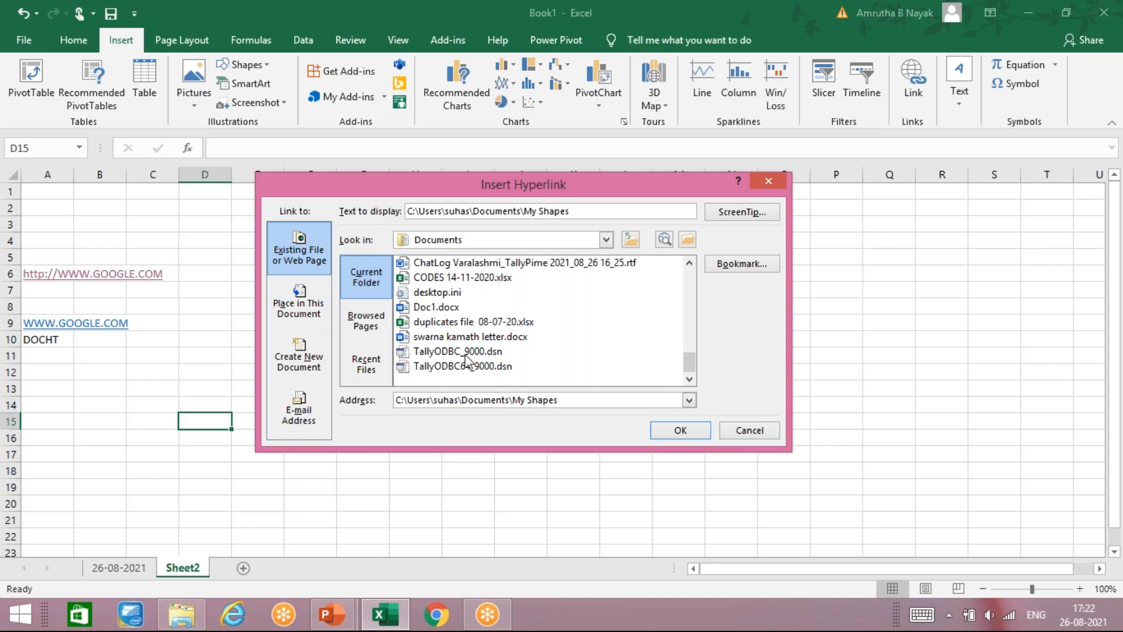
{"action": "scroll", "coordinate": [451, 334], "scroll_direction": "up", "scroll_amount": 7}
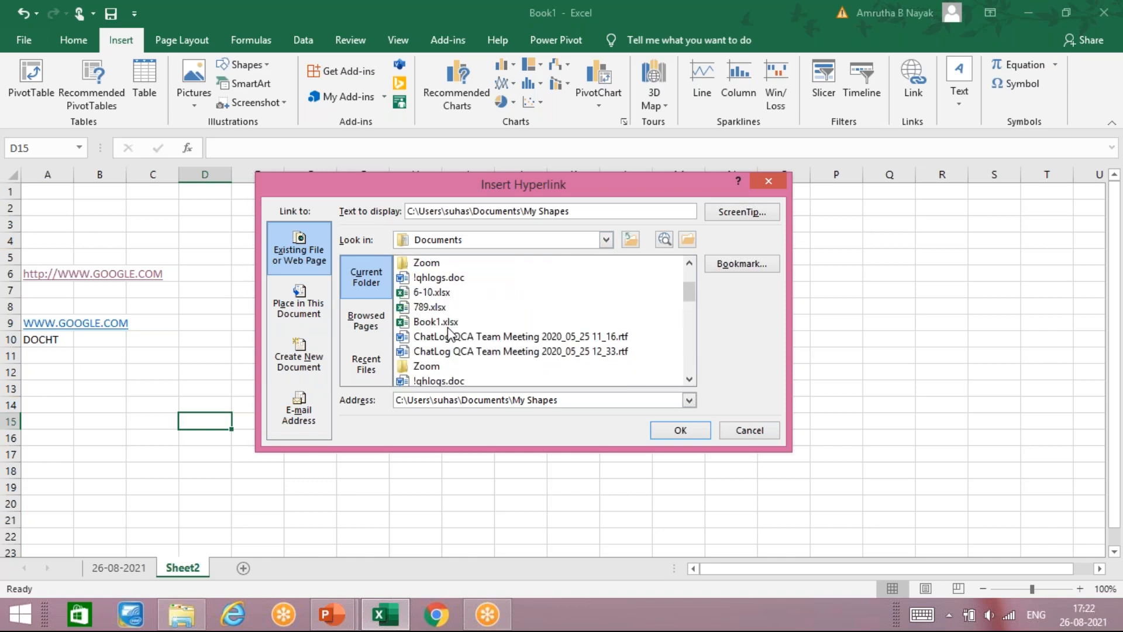
{"action": "left_click", "coordinate": [604, 240]}
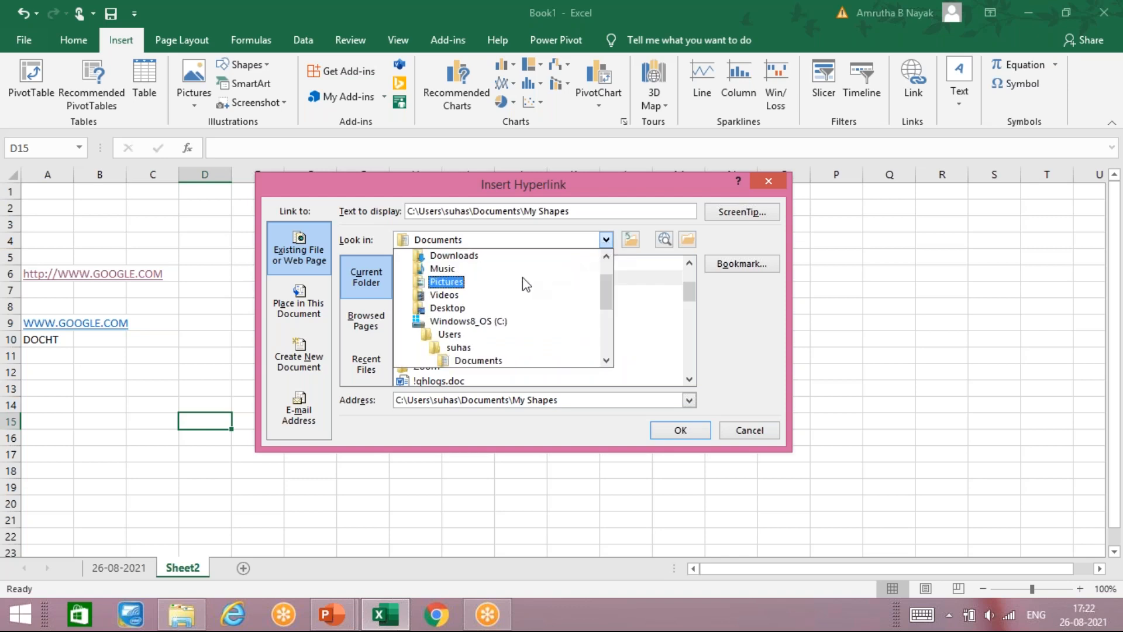
{"action": "scroll", "coordinate": [542, 303], "scroll_direction": "down", "scroll_amount": 4}
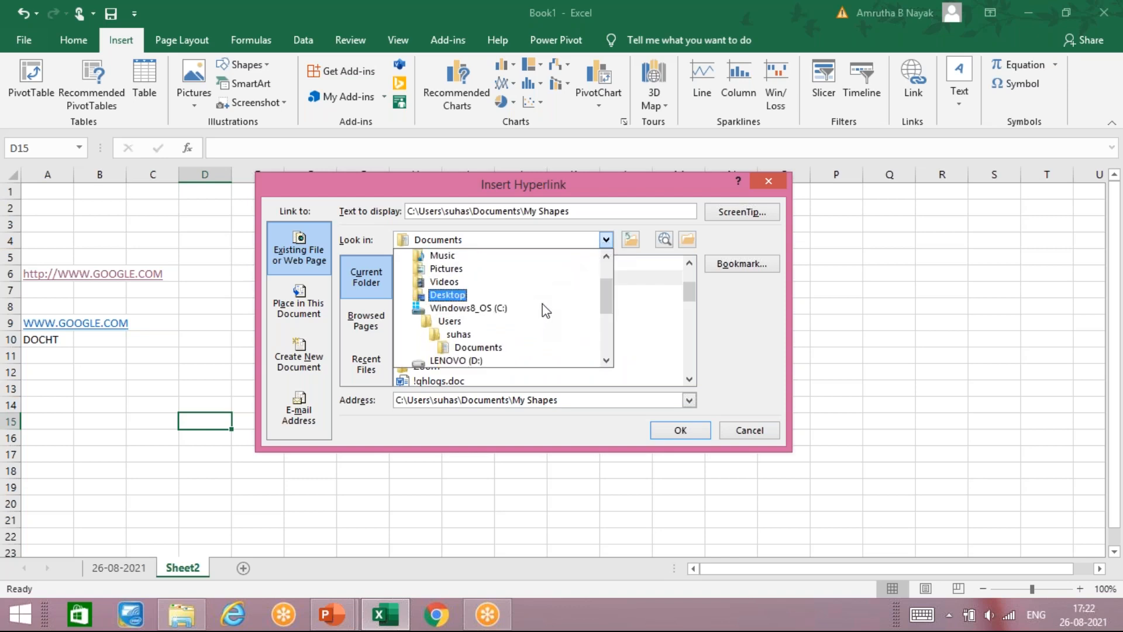
{"action": "scroll", "coordinate": [542, 296], "scroll_direction": "down", "scroll_amount": 4}
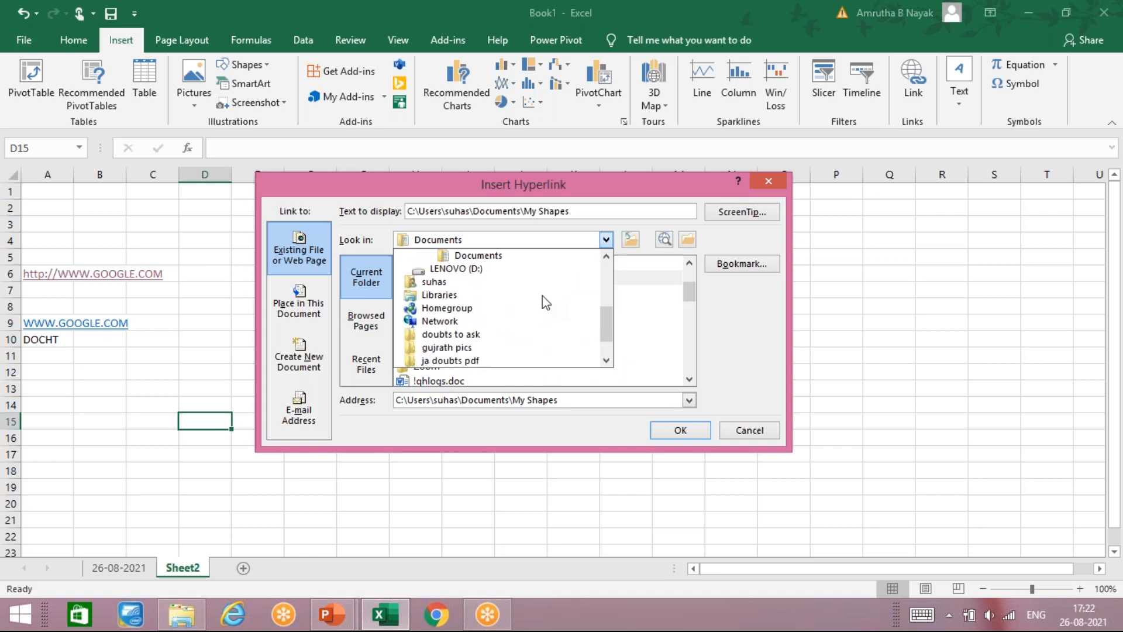
{"action": "scroll", "coordinate": [543, 296], "scroll_direction": "down", "scroll_amount": 1}
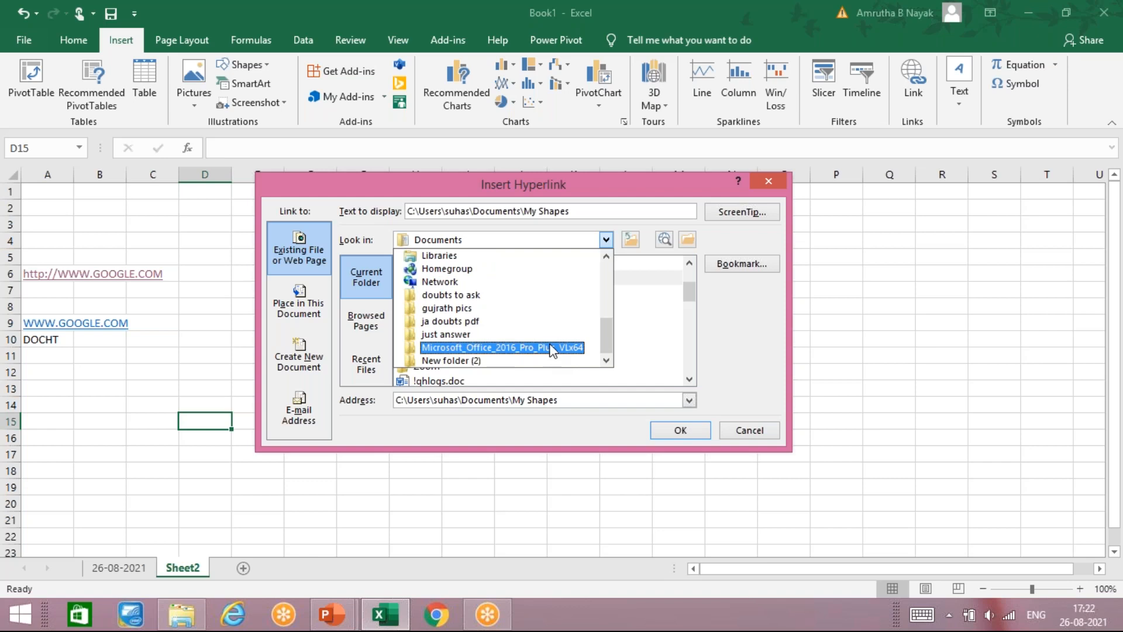
{"action": "left_click", "coordinate": [515, 361]}
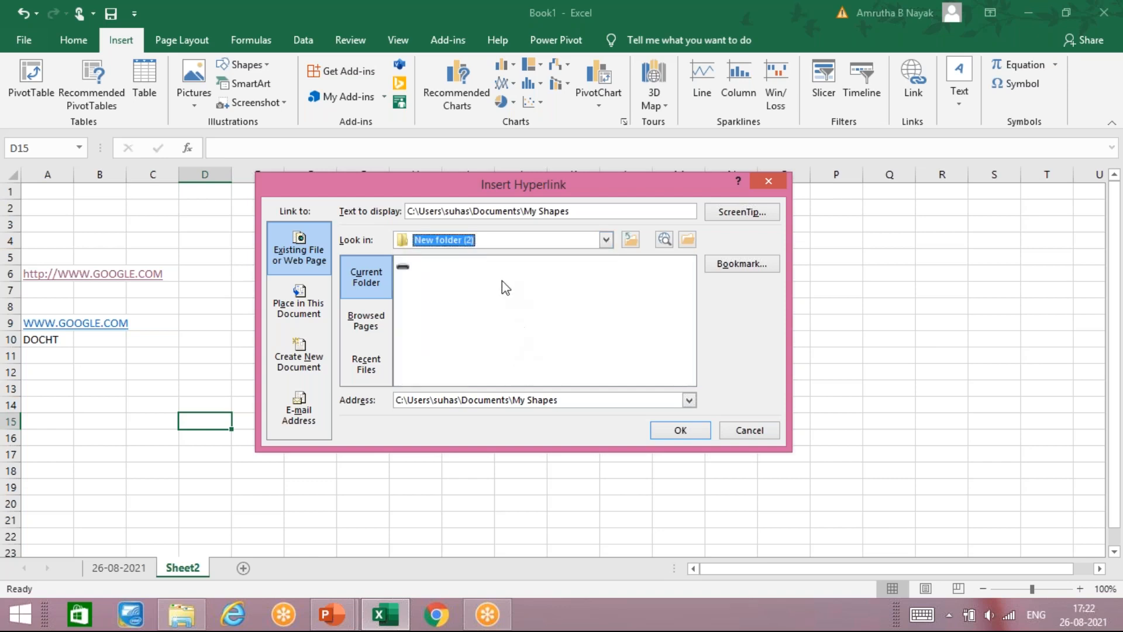
Step: Browse to the Desktop and link D15 to 01-05-2021 work.xlsx
{"action": "left_click", "coordinate": [483, 239]}
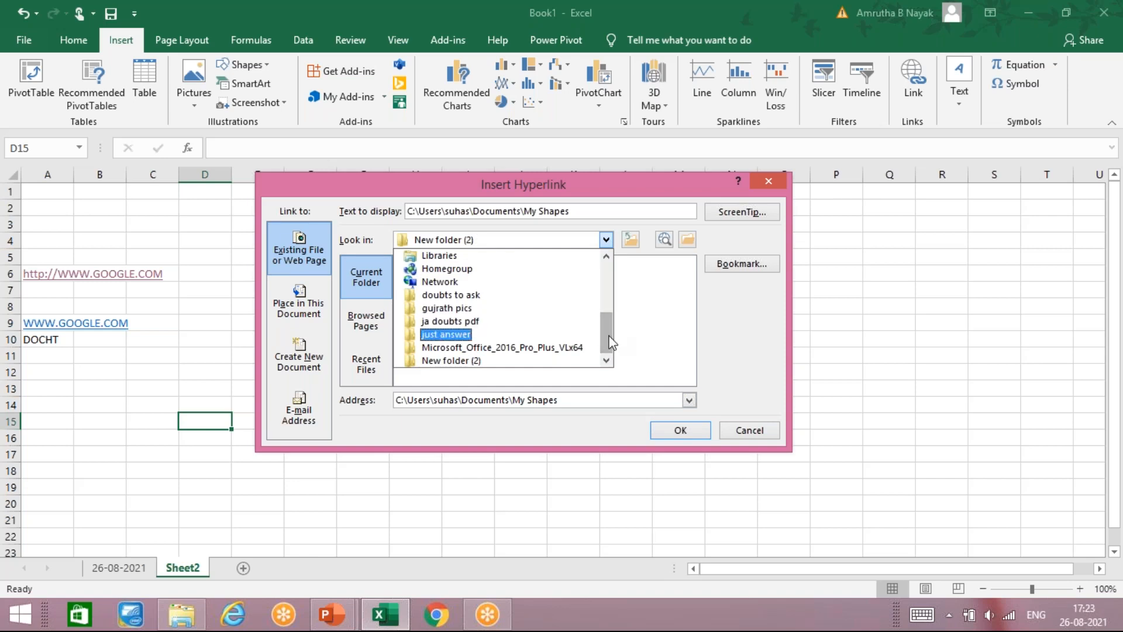
{"action": "left_click_drag", "start_coordinate": [606, 335], "coordinate": [602, 258]}
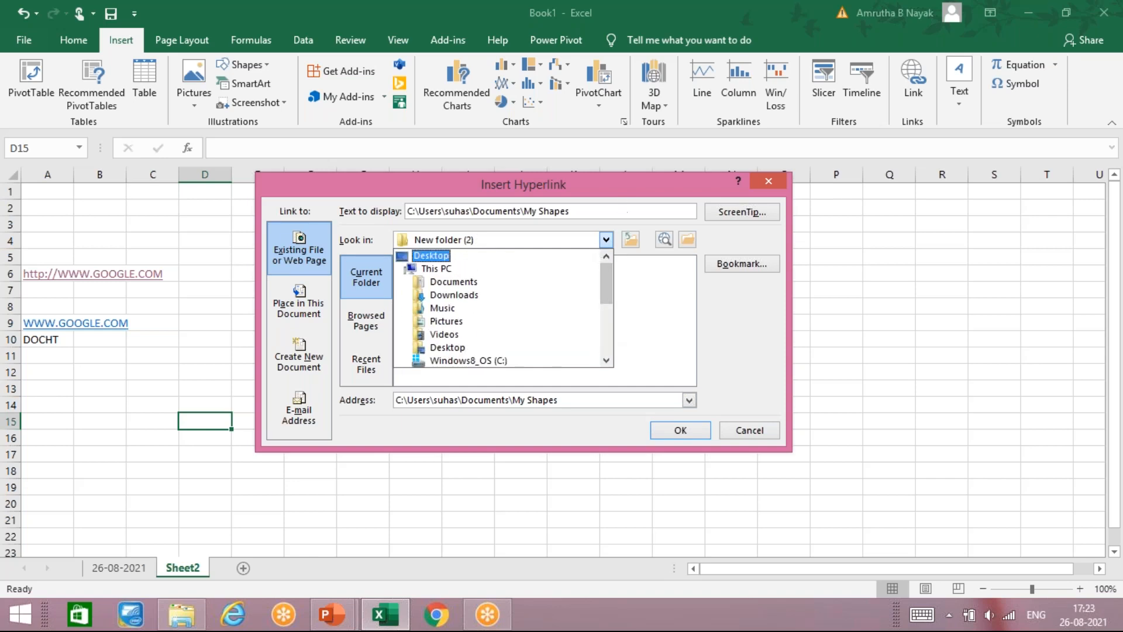
{"action": "left_click", "coordinate": [605, 240]}
{"action": "left_click", "coordinate": [606, 240]}
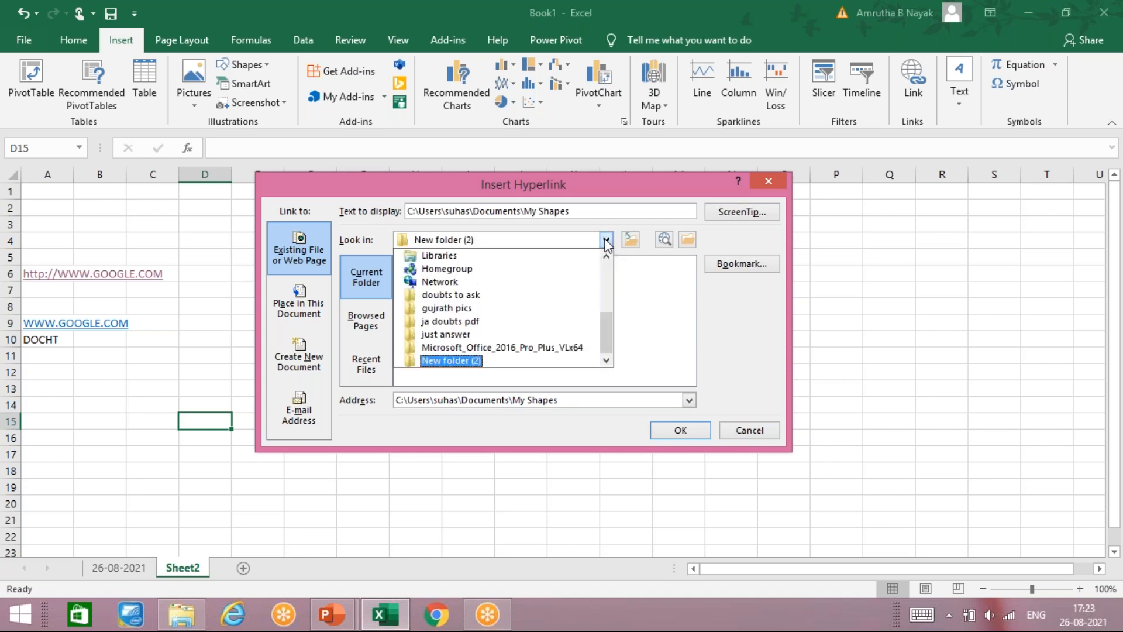
{"action": "scroll", "coordinate": [519, 311], "scroll_direction": "up", "scroll_amount": 2}
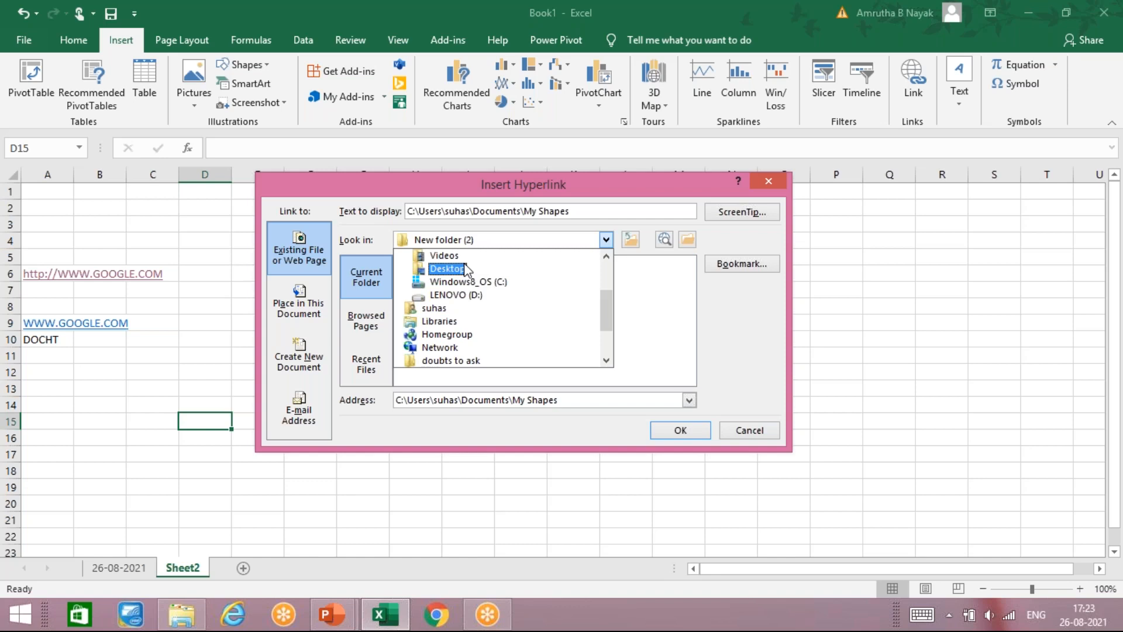
{"action": "left_click", "coordinate": [466, 269]}
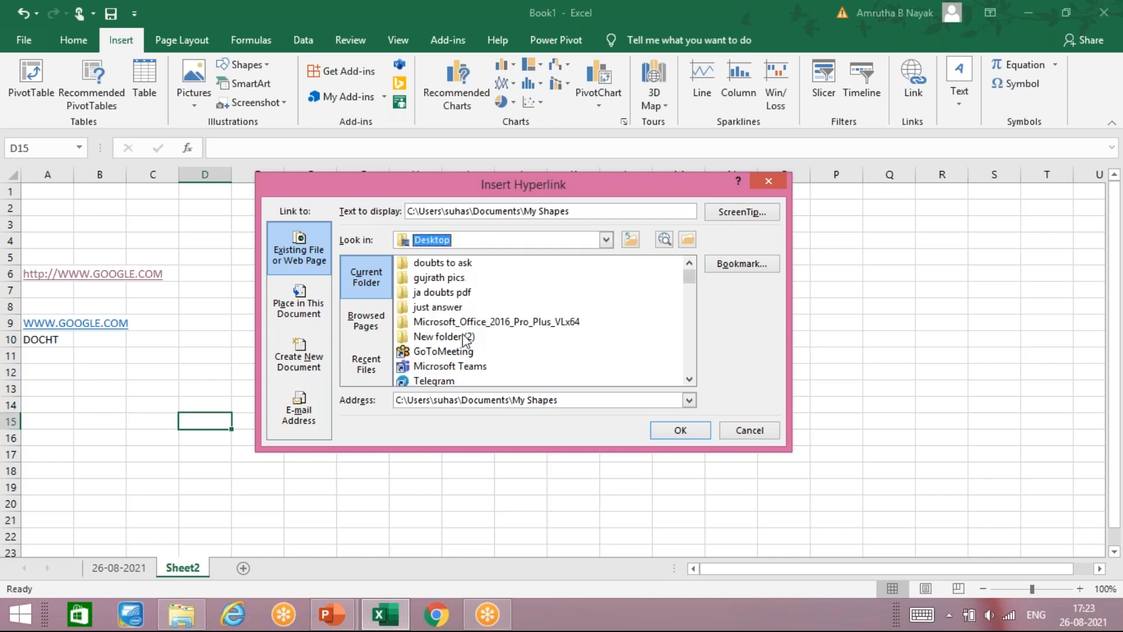
{"action": "left_click", "coordinate": [508, 366]}
{"action": "scroll", "coordinate": [518, 367], "scroll_direction": "down", "scroll_amount": 2}
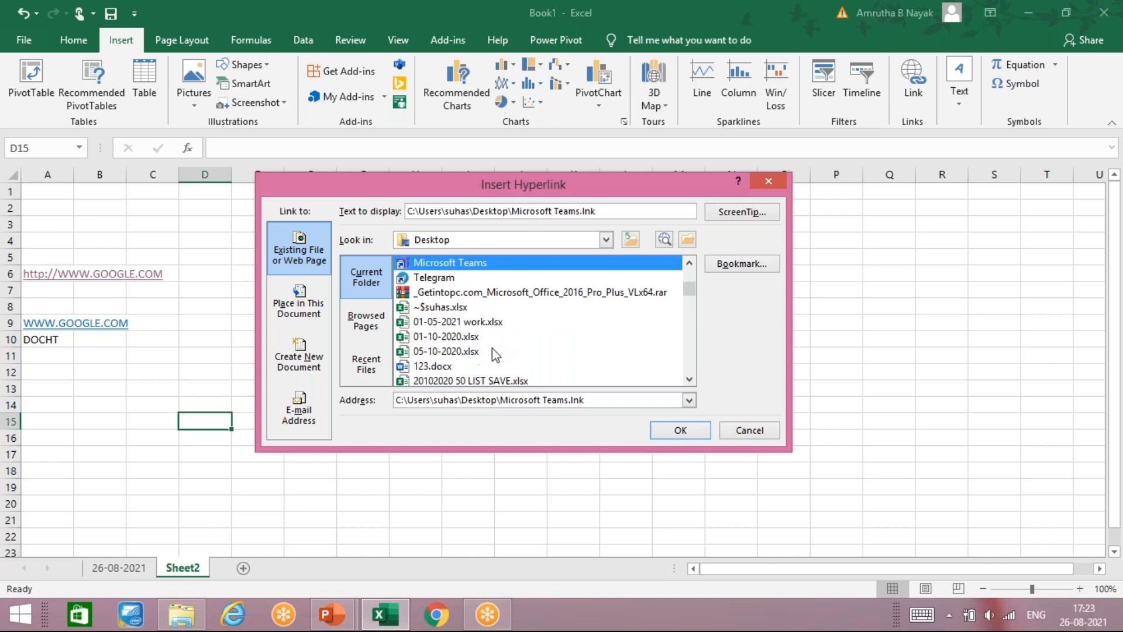
{"action": "left_click", "coordinate": [486, 328]}
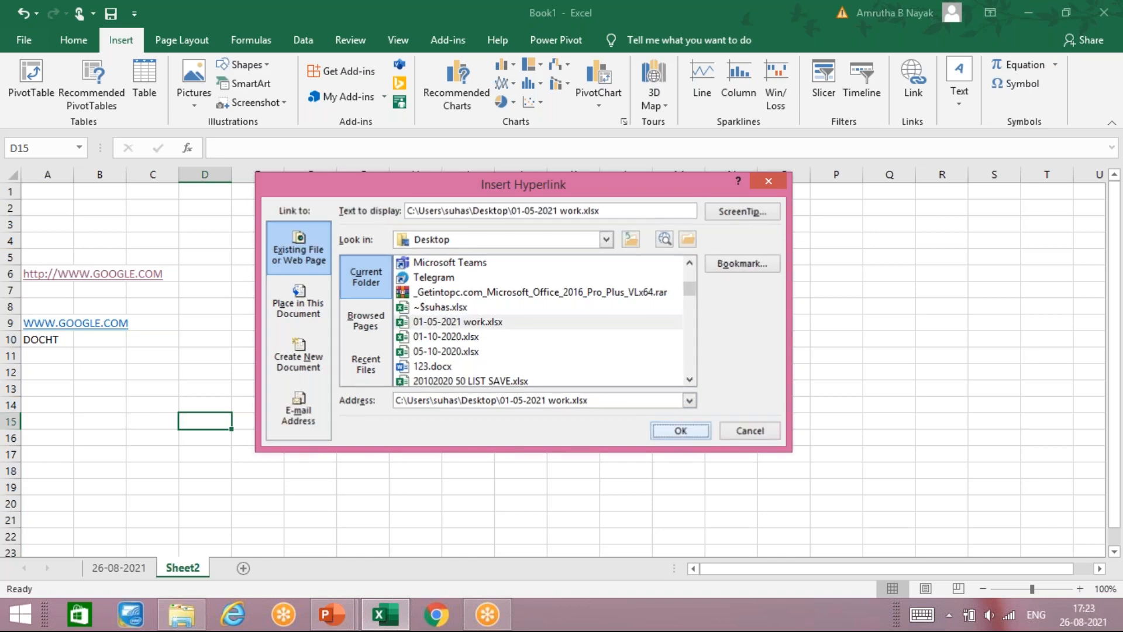
{"action": "left_click", "coordinate": [680, 431]}
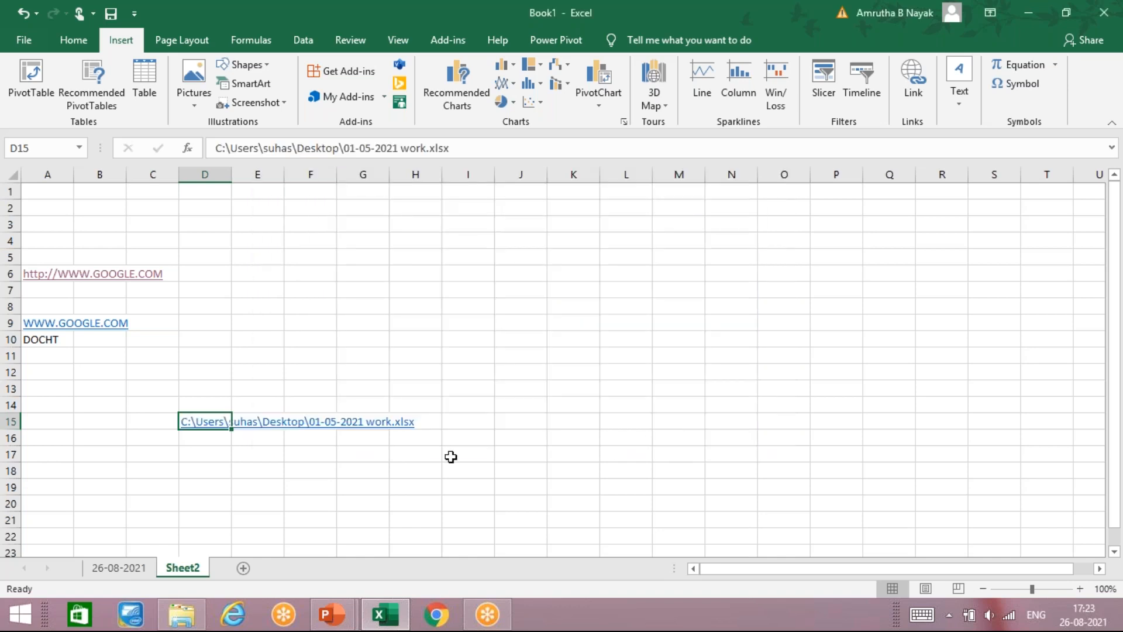
Step: Follow the D15 link, accept the security notice, and restore down 01-05-2021 work.xlsx
{"action": "left_click", "coordinate": [214, 426]}
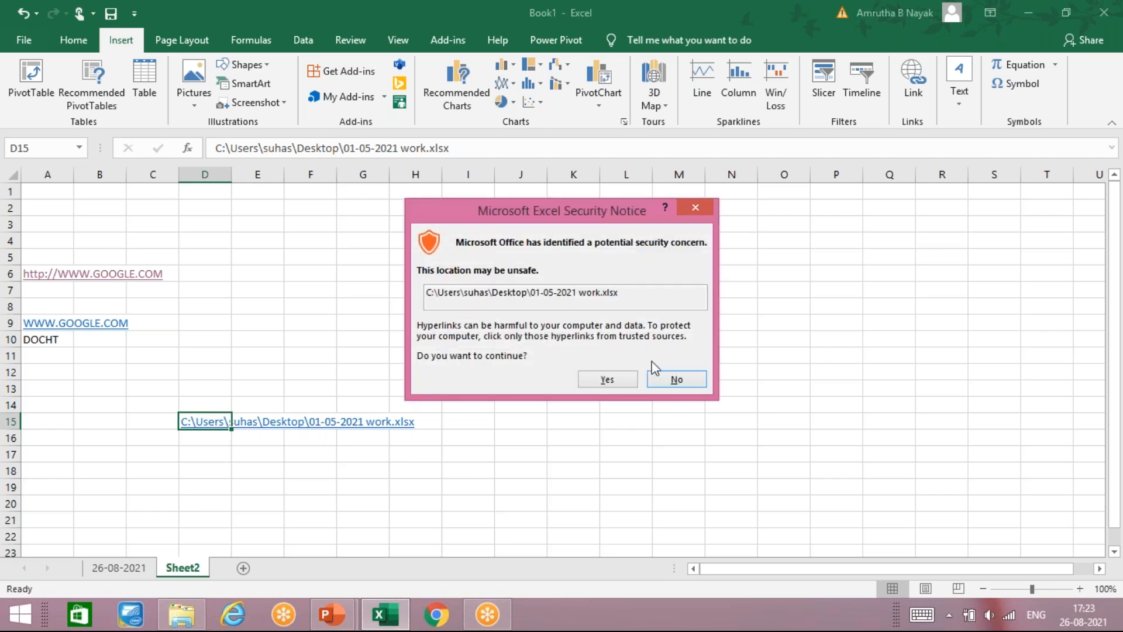
{"action": "left_click", "coordinate": [608, 379]}
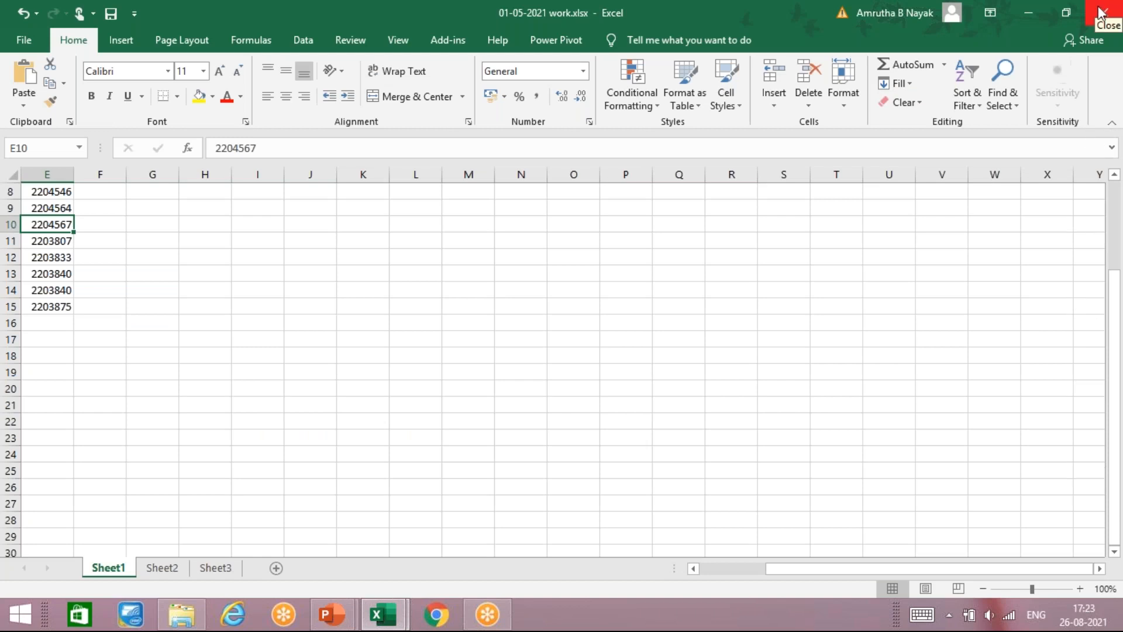
{"action": "left_click", "coordinate": [1066, 13]}
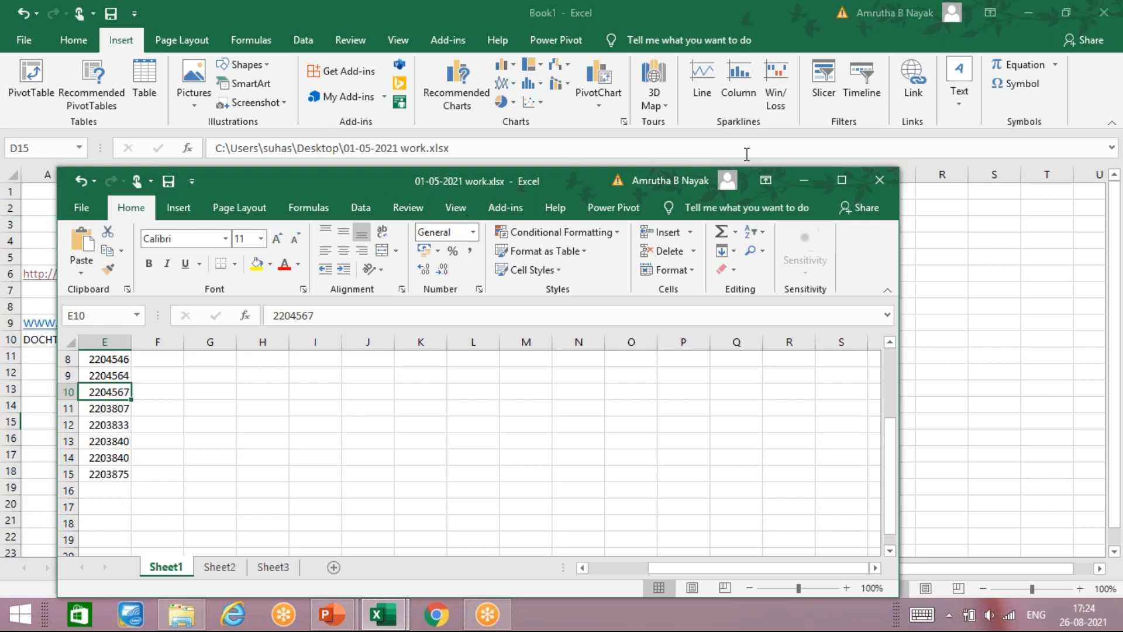
Step: Close the linked workbook and retarget D15 to the Desktop image excel picture 2.jpg
{"action": "left_click", "coordinate": [883, 179]}
{"action": "left_click", "coordinate": [914, 94]}
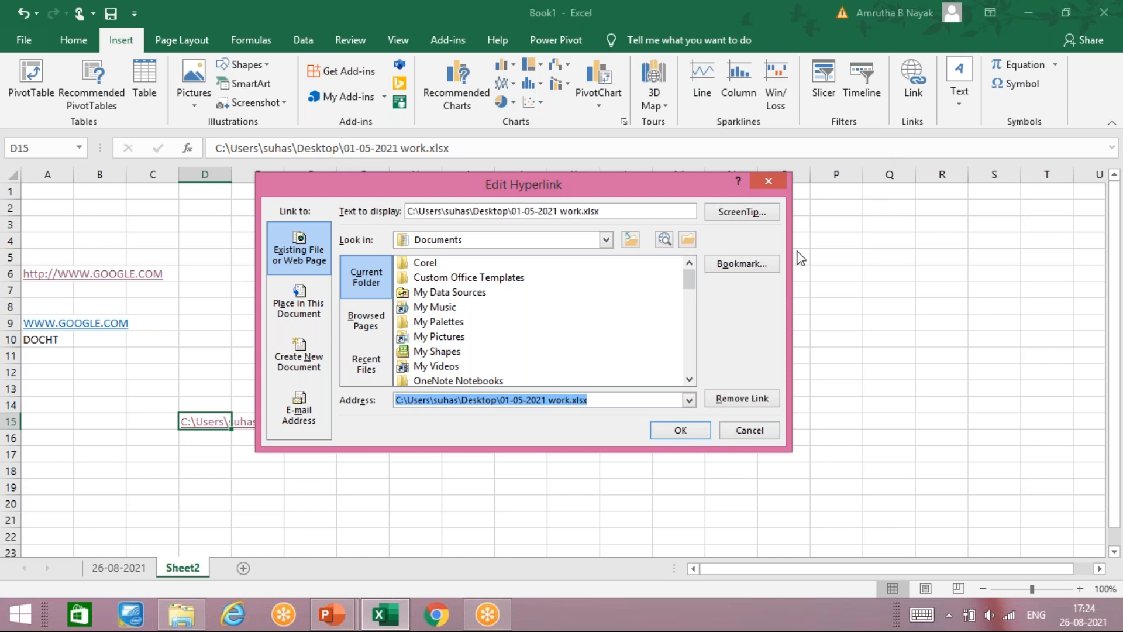
{"action": "left_click", "coordinate": [606, 239]}
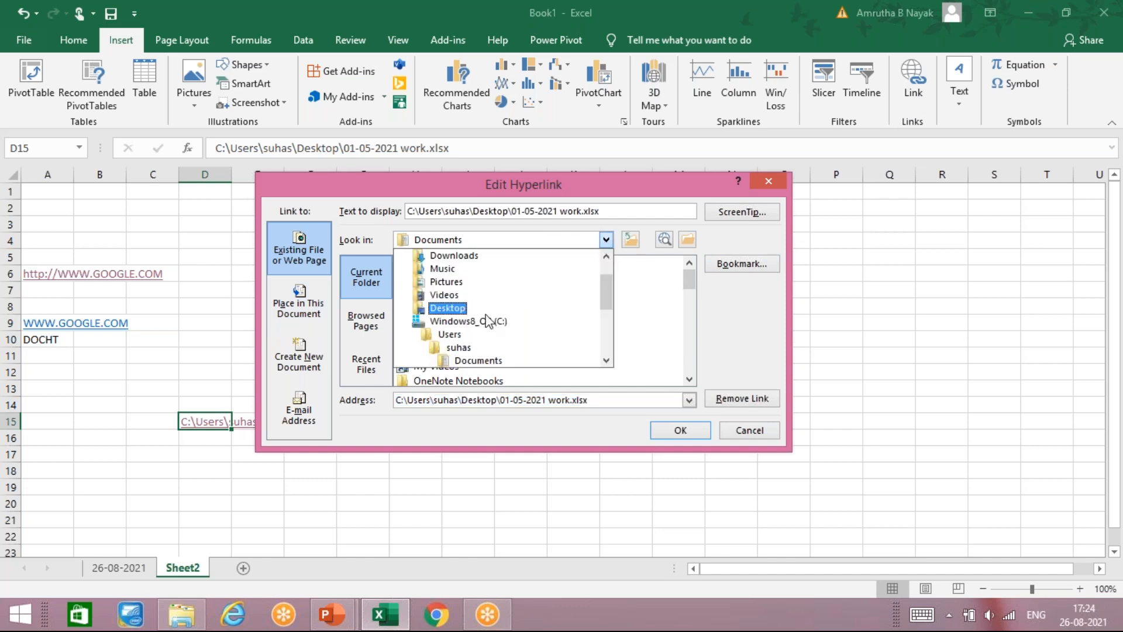
{"action": "scroll", "coordinate": [488, 323], "scroll_direction": "down", "scroll_amount": 3}
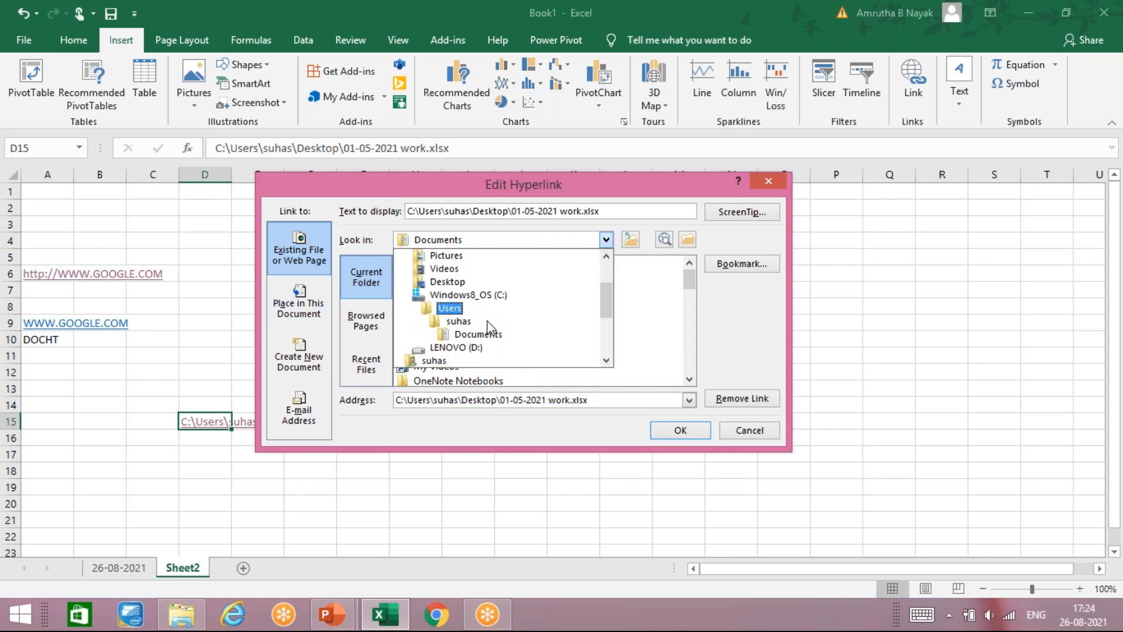
{"action": "scroll", "coordinate": [490, 328], "scroll_direction": "down", "scroll_amount": 2}
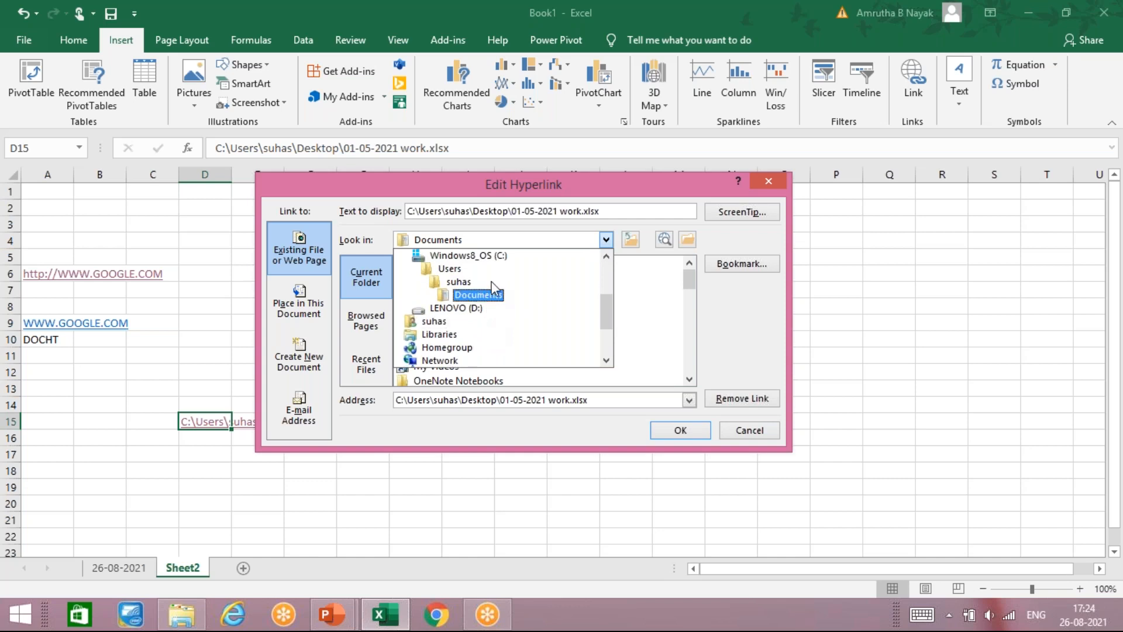
{"action": "scroll", "coordinate": [474, 292], "scroll_direction": "up", "scroll_amount": 3}
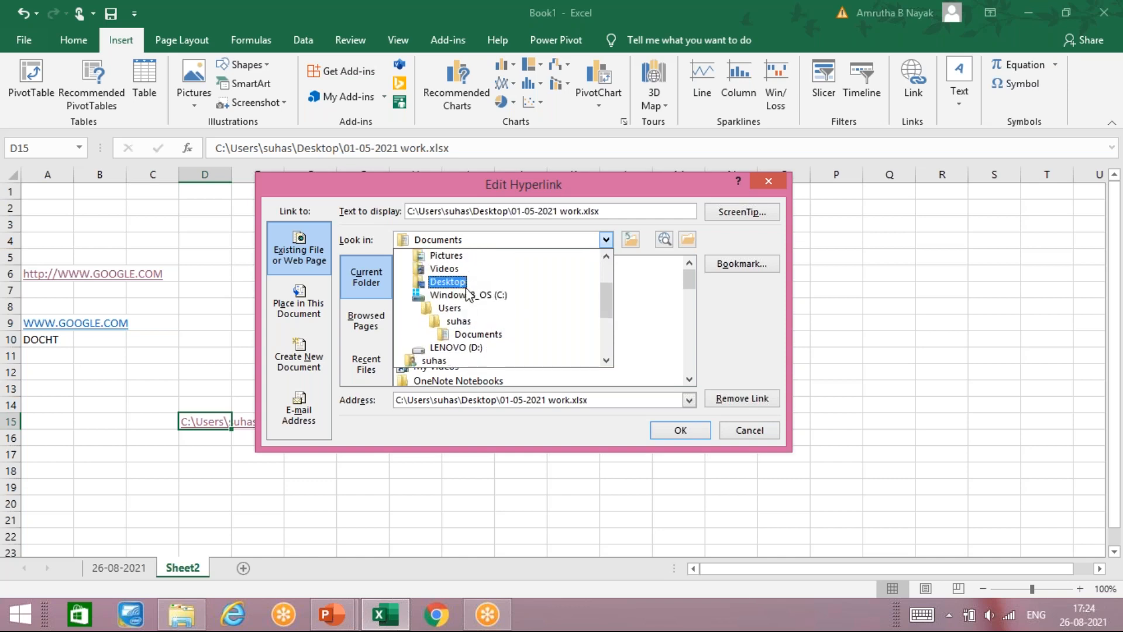
{"action": "left_click", "coordinate": [468, 293]}
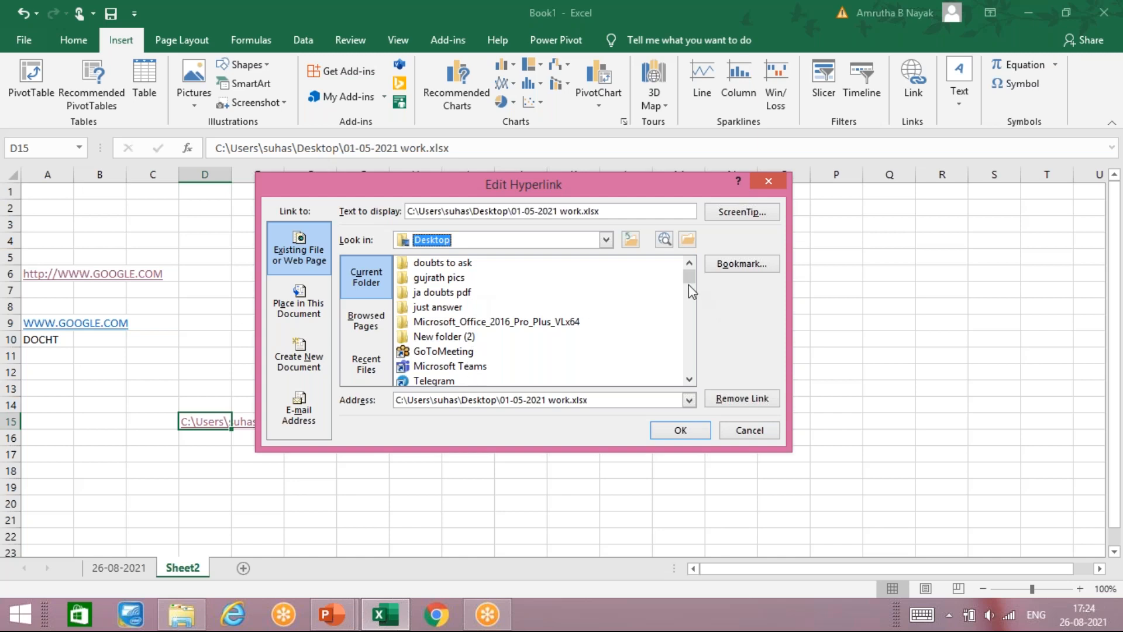
{"action": "left_click_drag", "start_coordinate": [693, 289], "coordinate": [691, 335]}
{"action": "left_click", "coordinate": [479, 283]}
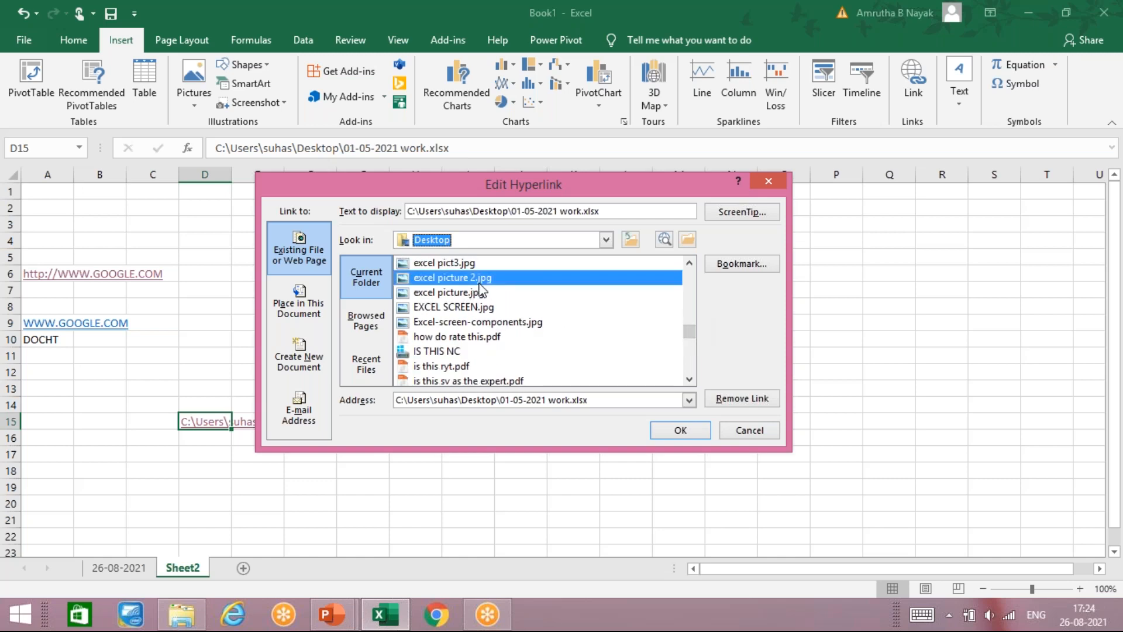
{"action": "left_click", "coordinate": [673, 430]}
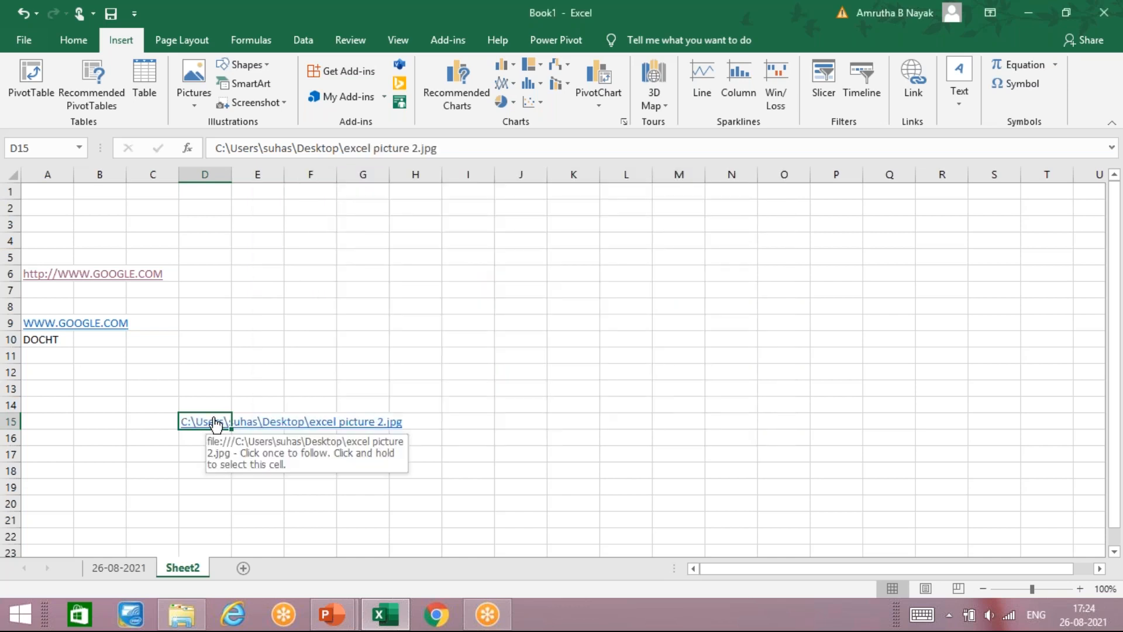
Step: Open the tiger picture via the D15 link, then switch to the EXCEL NOTES.pptx presentation
{"action": "left_click", "coordinate": [215, 421]}
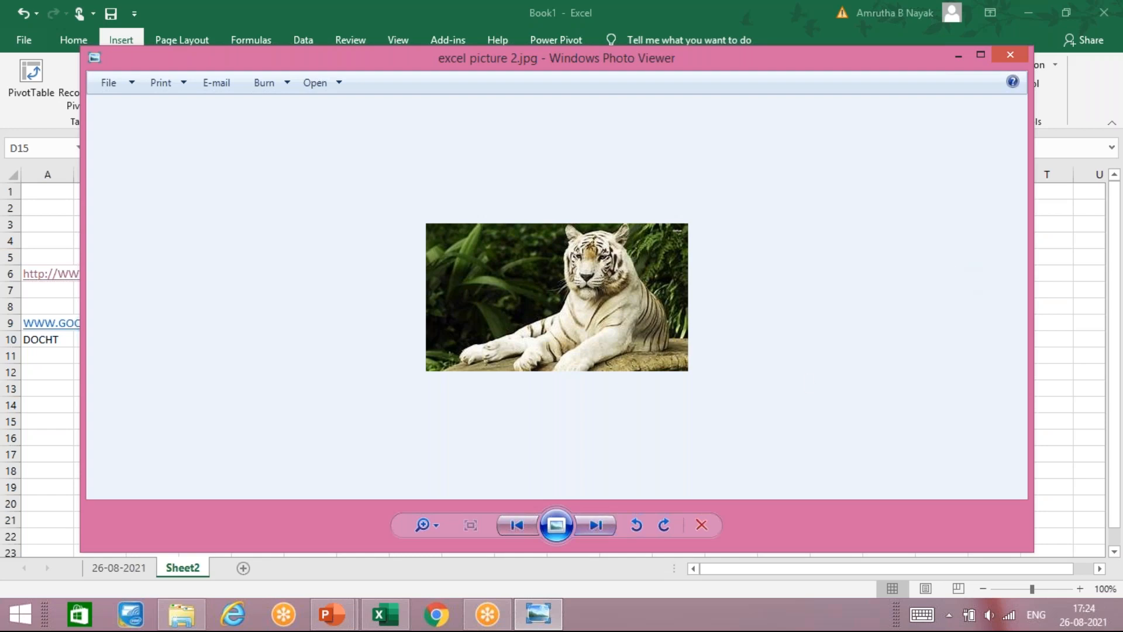
{"action": "left_click", "coordinate": [338, 604]}
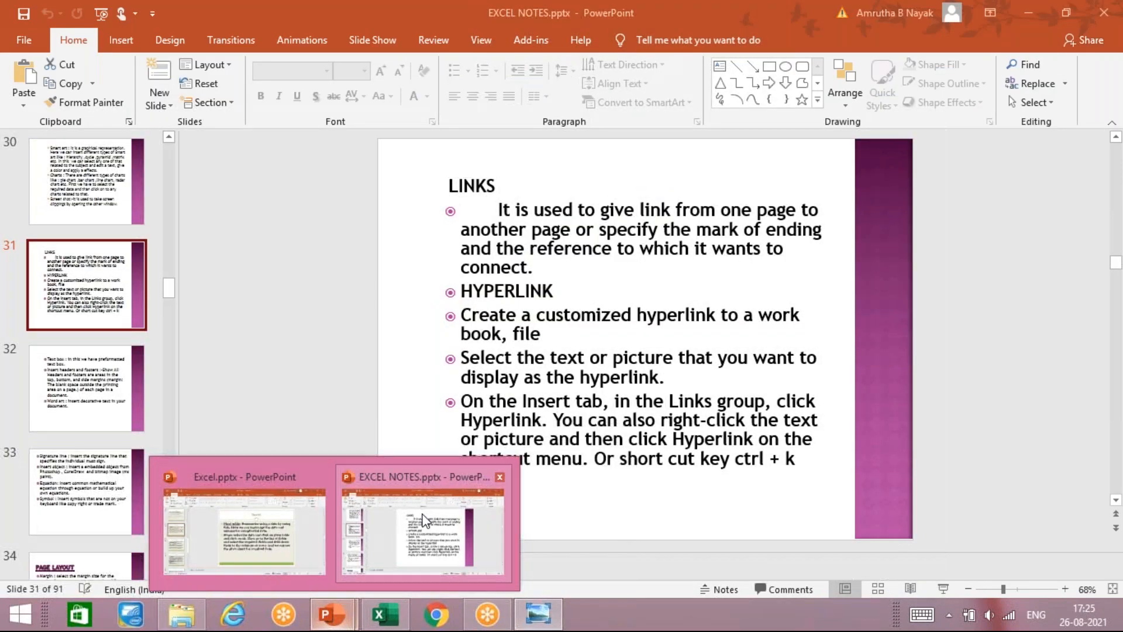
Step: Review slide 31 on links and hyperlinks in EXCEL NOTES.pptx, then return to Book1
{"action": "left_click", "coordinate": [425, 520]}
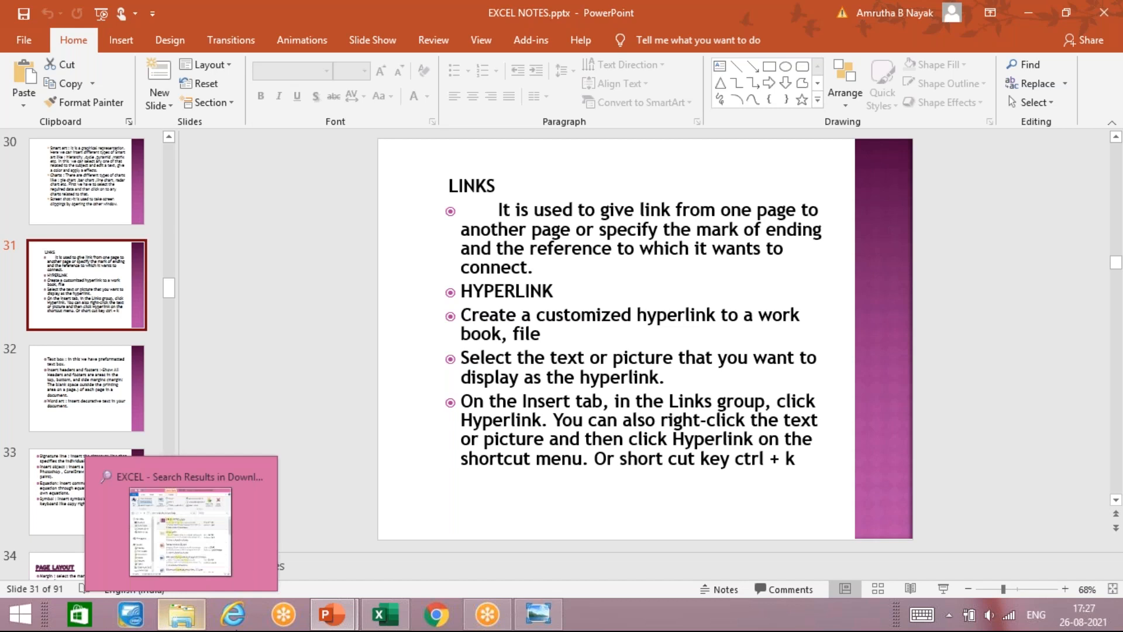
{"action": "mouse_move", "coordinate": [345, 611]}
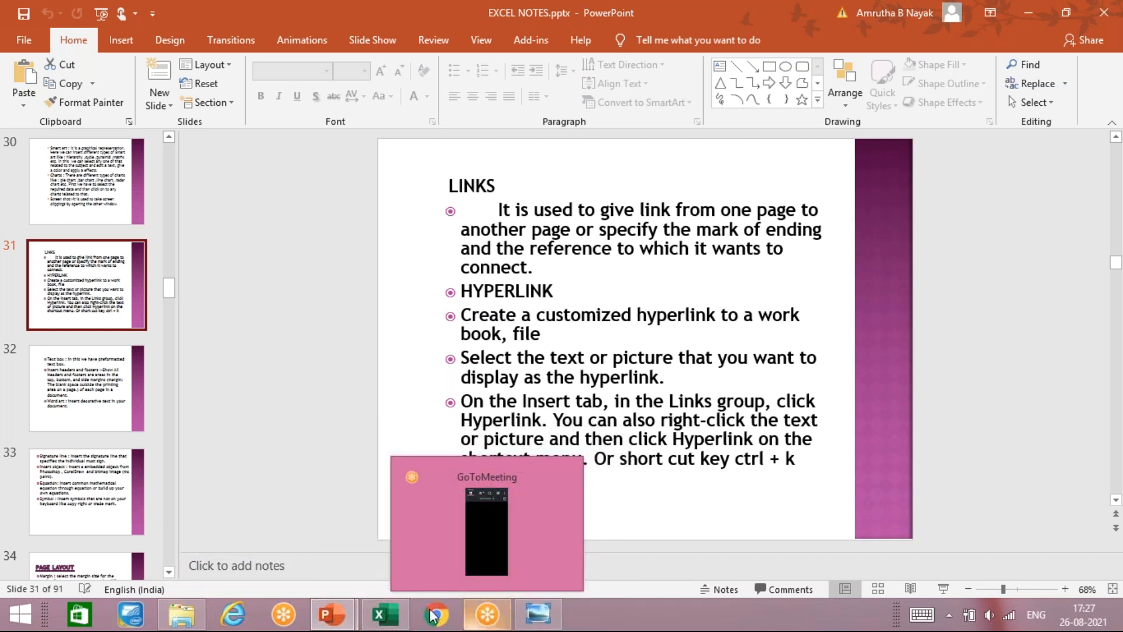
{"action": "left_click", "coordinate": [396, 615]}
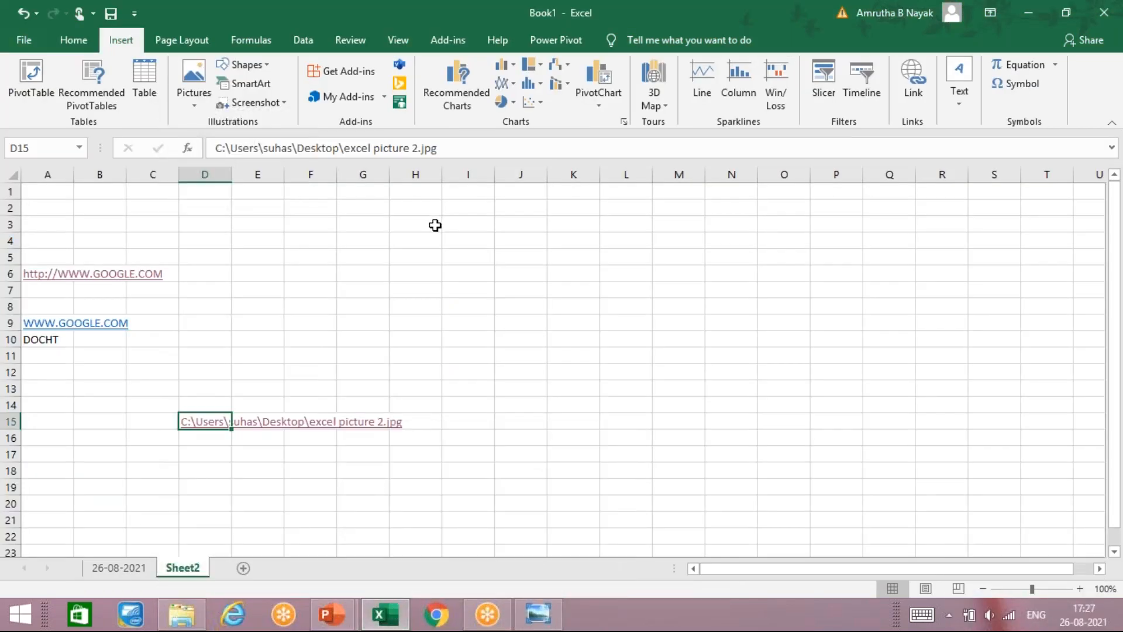
Step: Draw a text box over columns H–K, rows 2–9 on Sheet2
{"action": "left_click", "coordinate": [961, 105]}
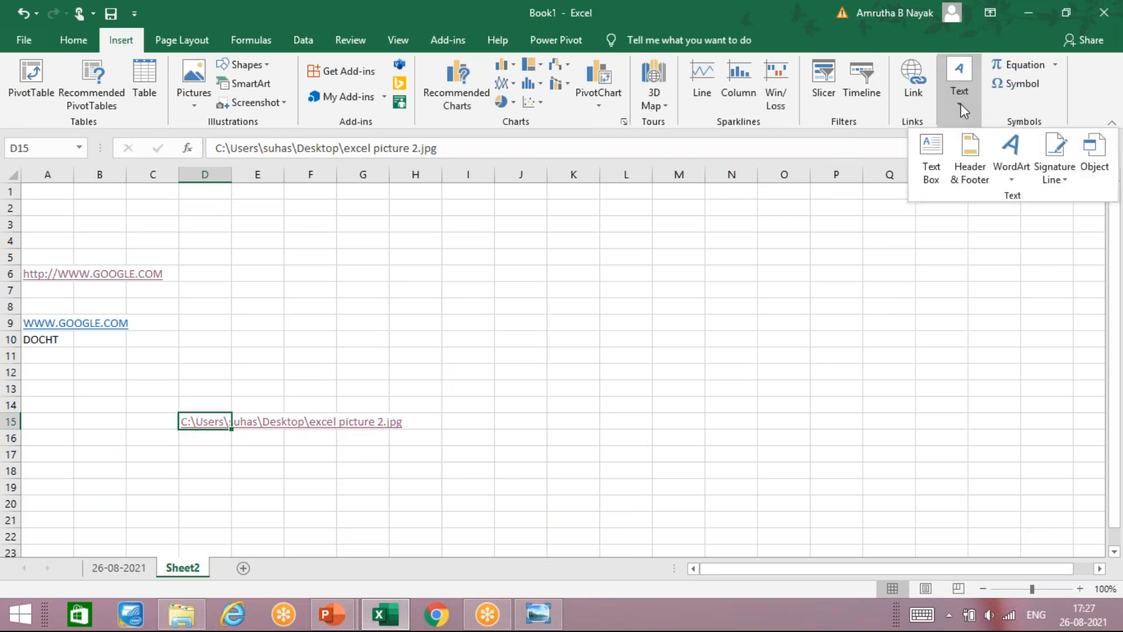
{"action": "left_click", "coordinate": [371, 283]}
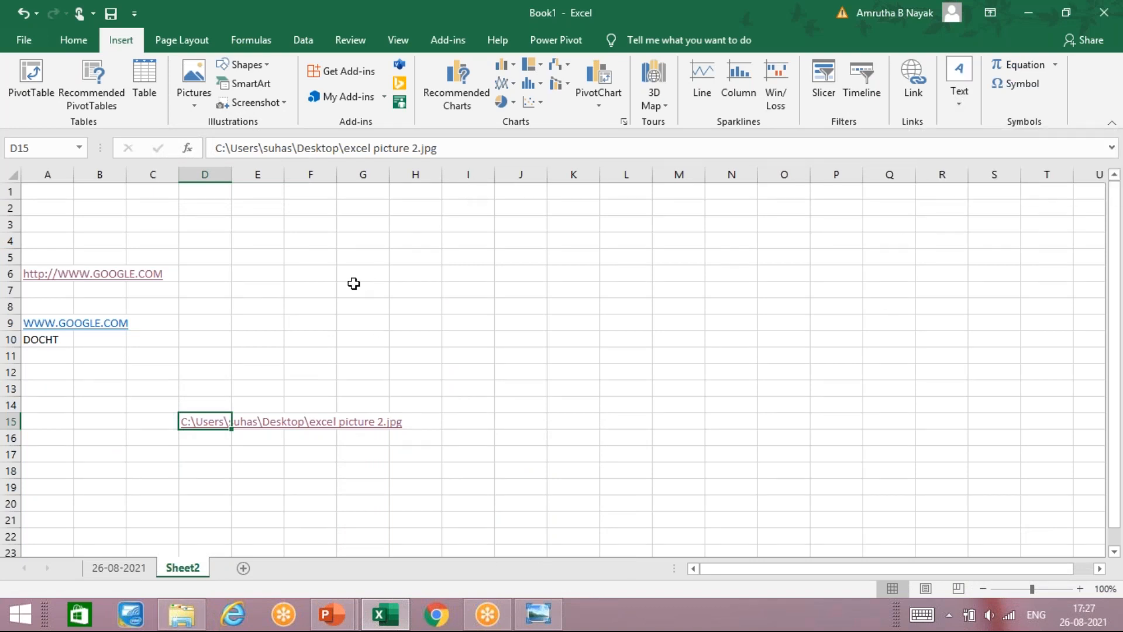
{"action": "left_click", "coordinate": [288, 251]}
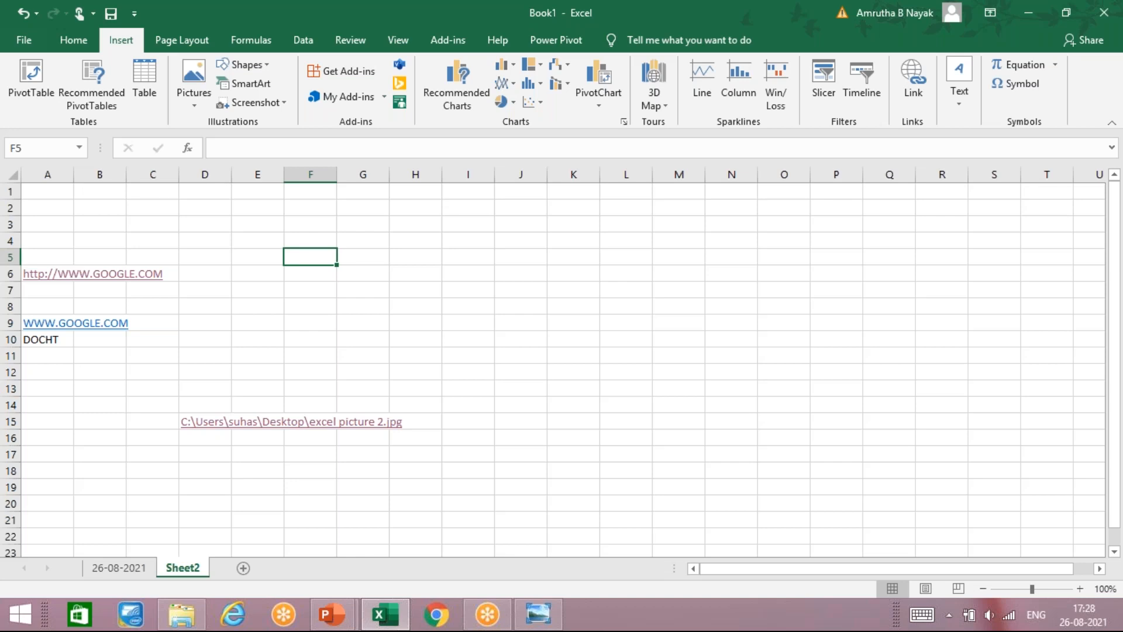
{"action": "left_click", "coordinate": [946, 102]}
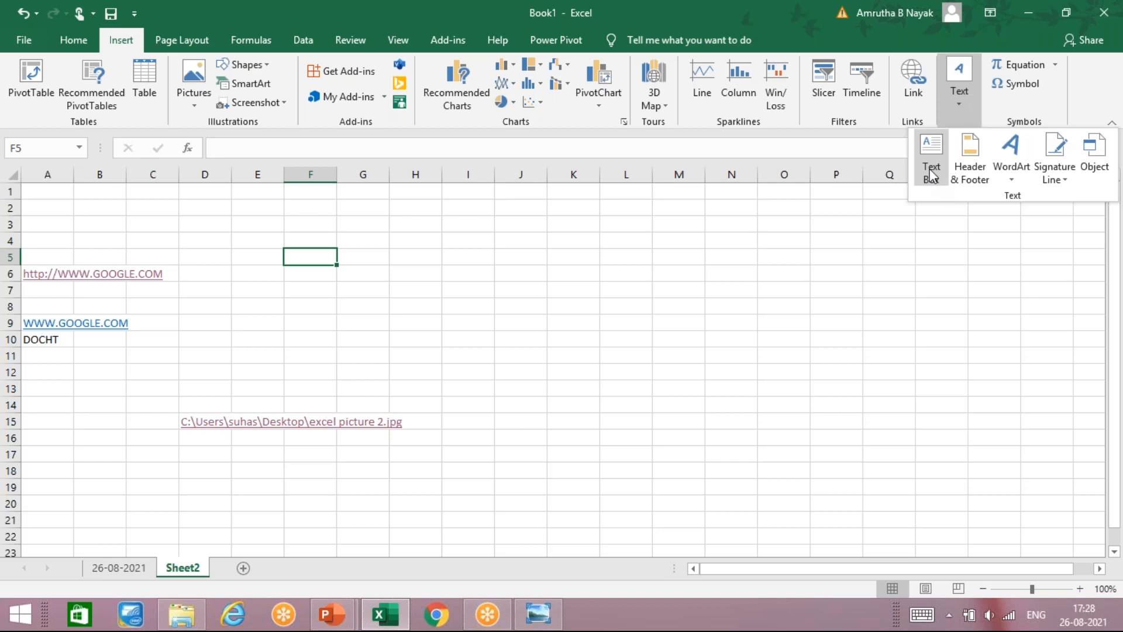
{"action": "left_click", "coordinate": [931, 171]}
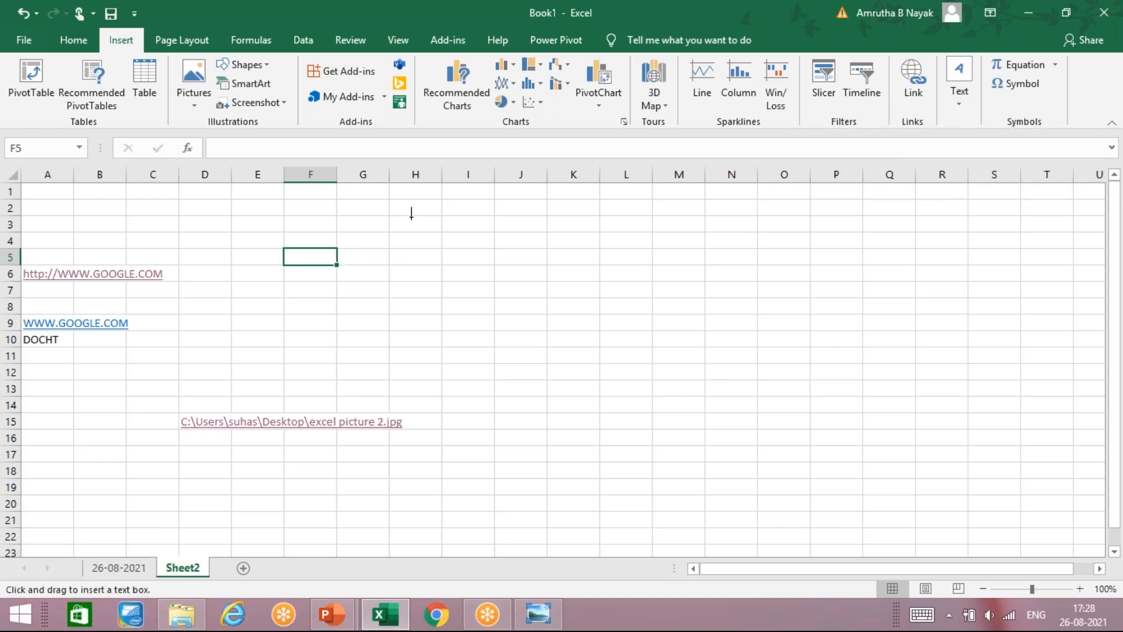
{"action": "mouse_move", "coordinate": [419, 208]}
{"action": "left_mouse_down"}
{"action": "mouse_move", "coordinate": [430, 300]}
{"action": "mouse_move", "coordinate": [611, 331]}
{"action": "left_mouse_up"}
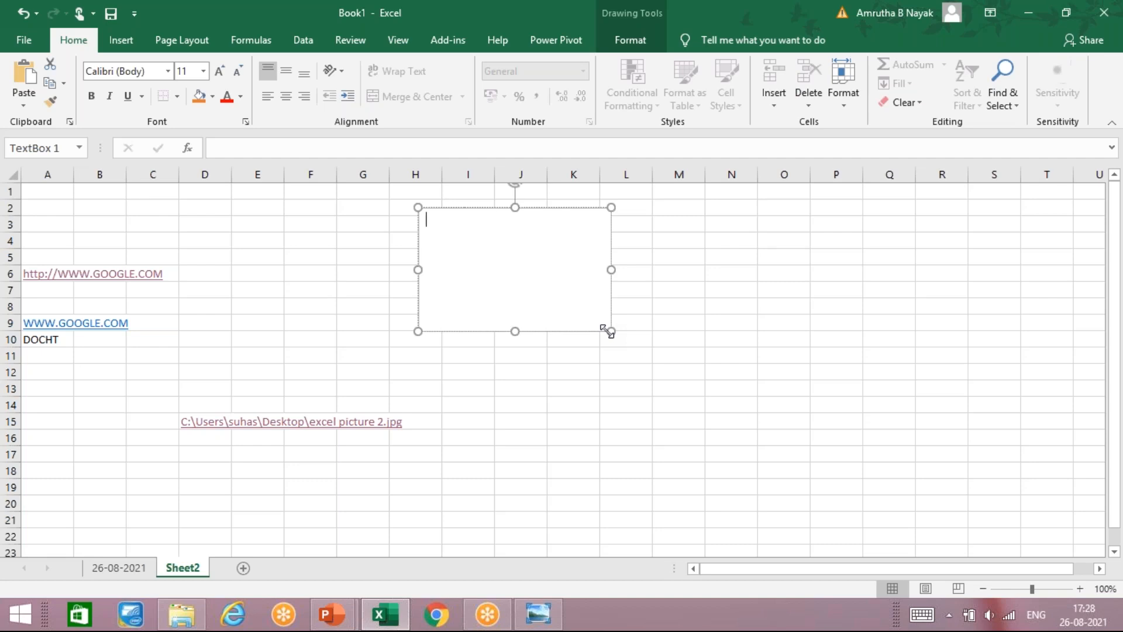
Step: Fill the text box with NICT COMPUTERS EDUCATION, MS EXCEL and TEXT BOX on separate lines
{"action": "type", "text": "NICT COMPUTERS EDU"}
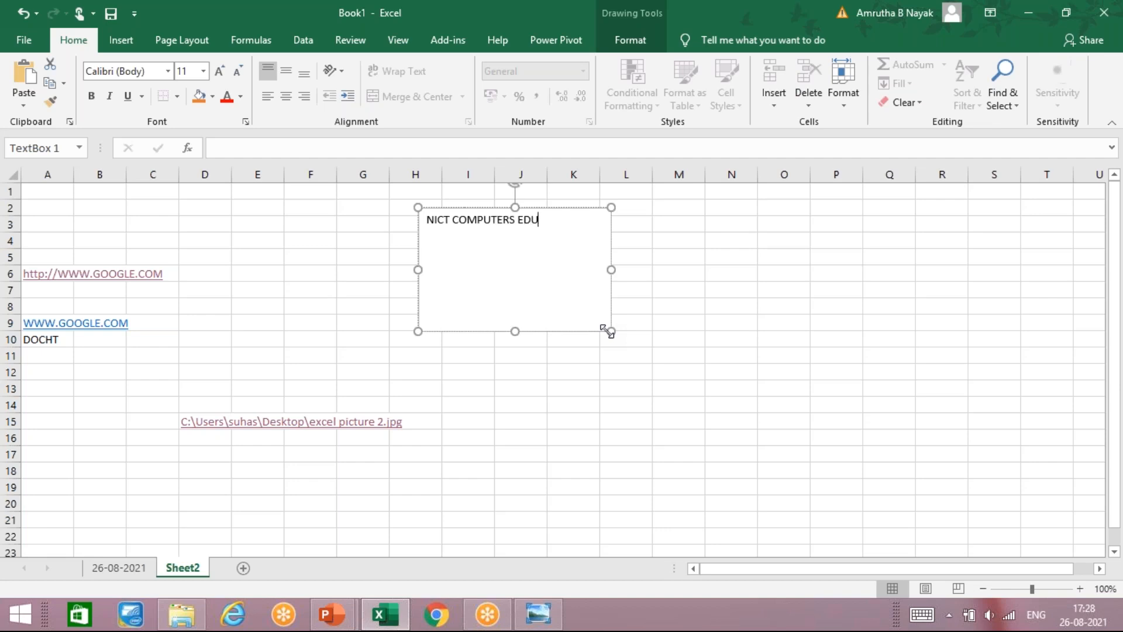
{"action": "type", "text": "CATION"}
{"action": "key", "text": "Return"}
{"action": "key", "text": "Return"}
{"action": "type", "text": "MS EXCEL"}
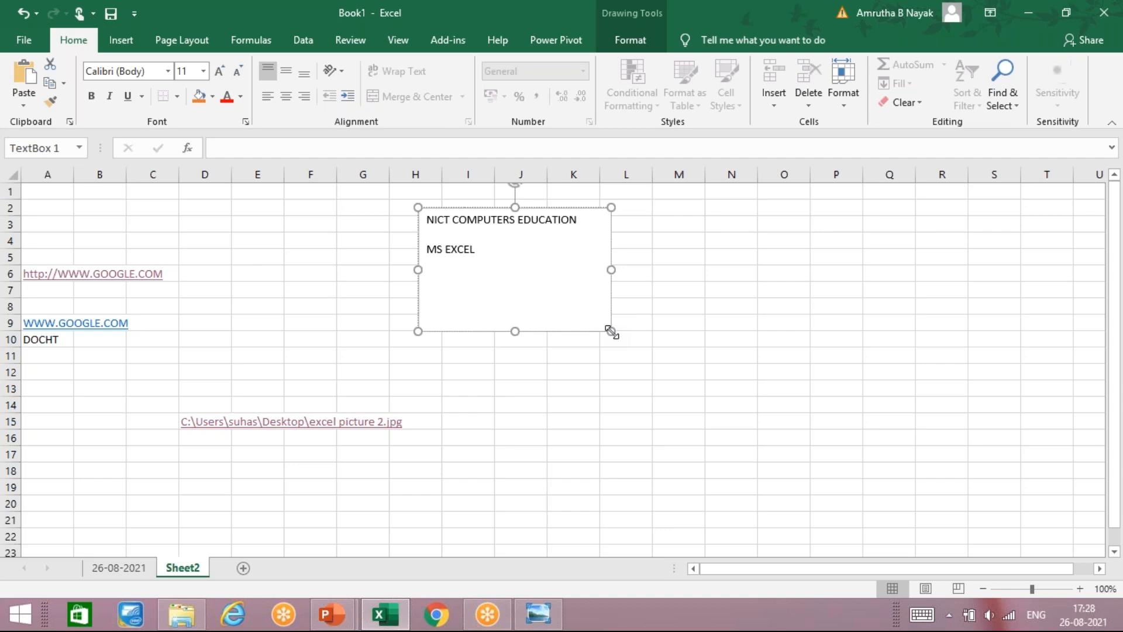
{"action": "key", "text": "Return"}
{"action": "type", "text": "TEXT BOX"}
{"action": "key", "text": "Return"}
{"action": "left_click", "coordinate": [636, 36]}
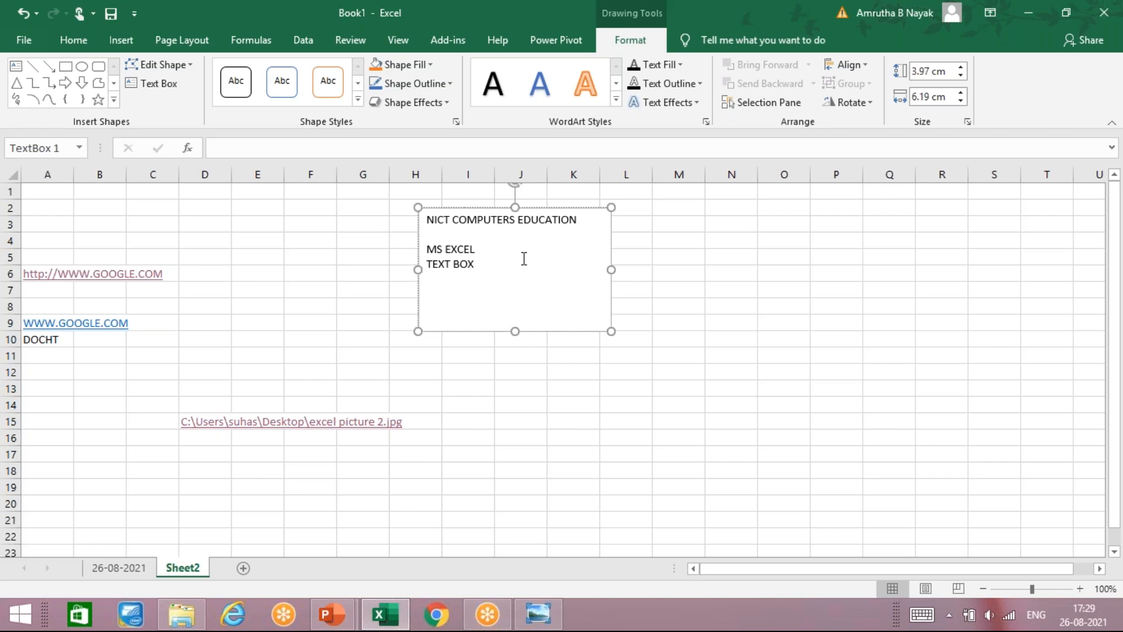
{"action": "left_click", "coordinate": [561, 416]}
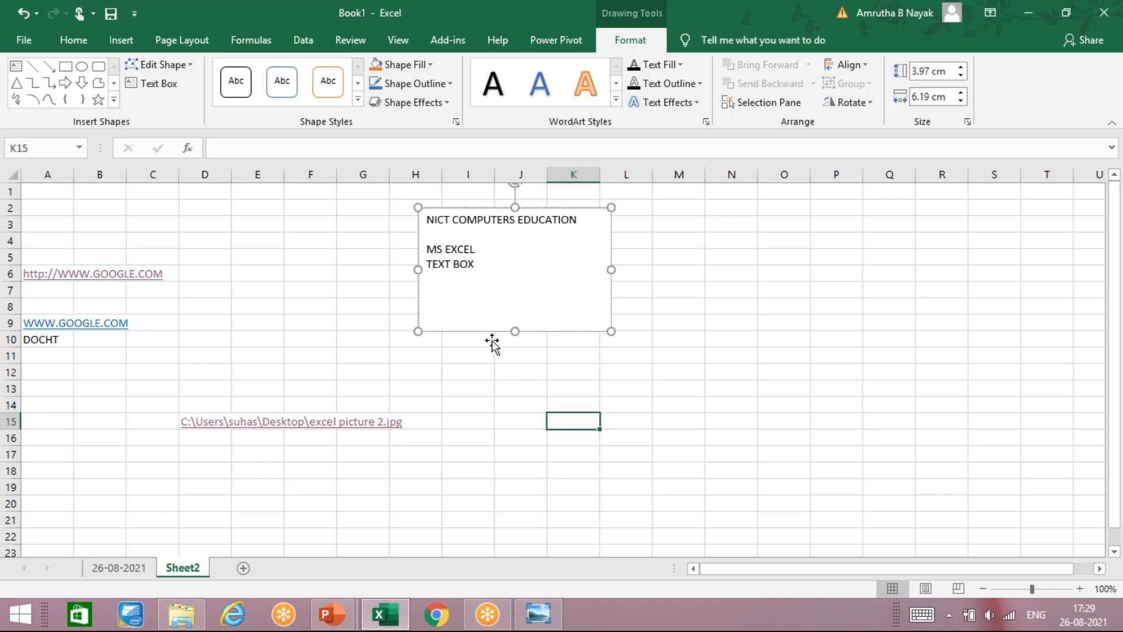
Step: Draw a second, empty text box over columns K–N, rows 12–19
{"action": "left_click", "coordinate": [121, 40]}
{"action": "left_click", "coordinate": [954, 88]}
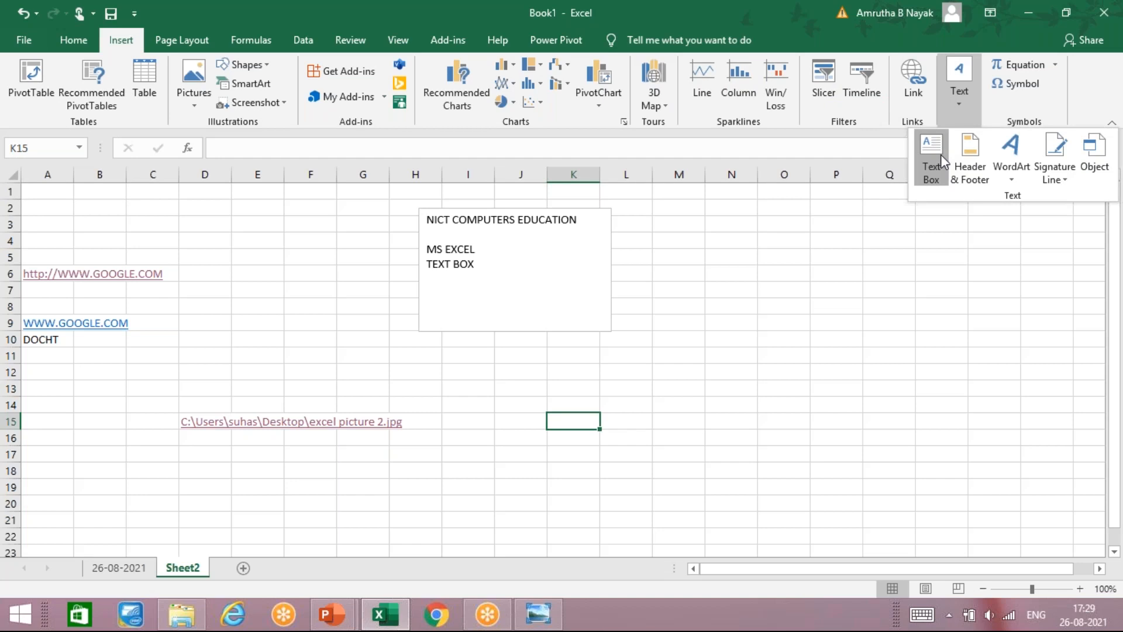
{"action": "left_click", "coordinate": [935, 151]}
{"action": "left_click_drag", "start_coordinate": [550, 379], "coordinate": [726, 492]}
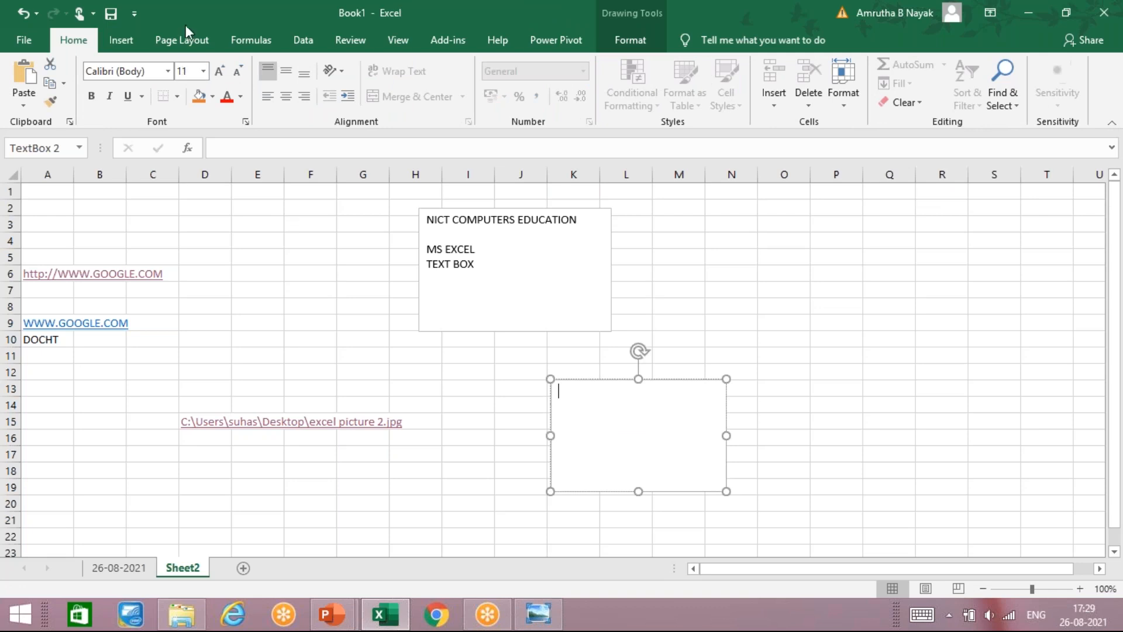
Step: Open the sheet's header and footer for editing
{"action": "left_click", "coordinate": [121, 39]}
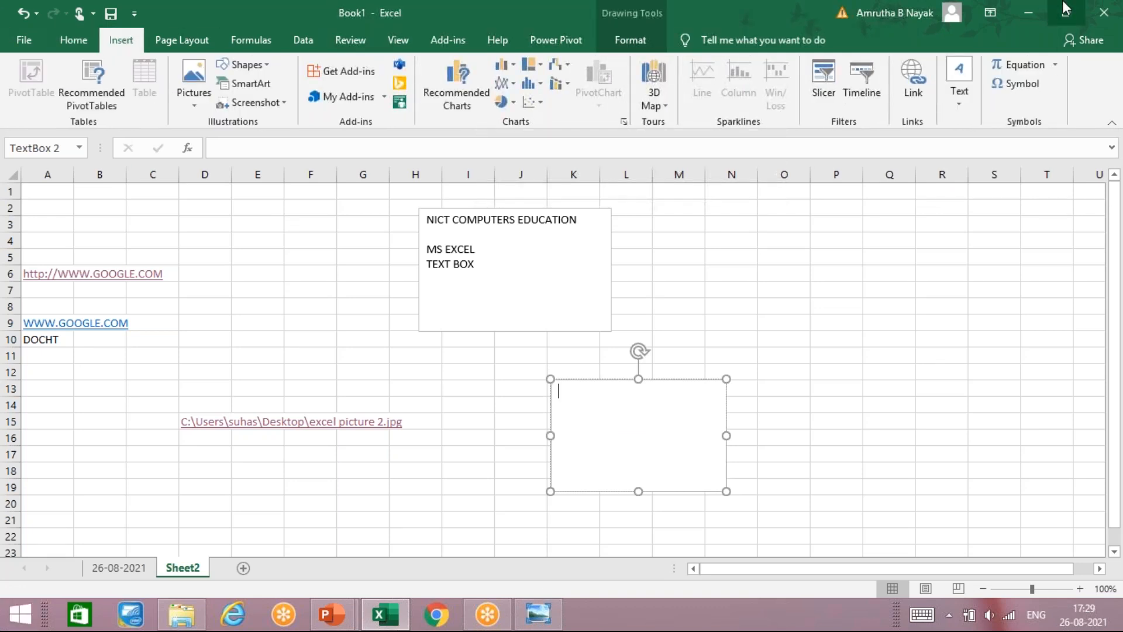
{"action": "left_click", "coordinate": [960, 94]}
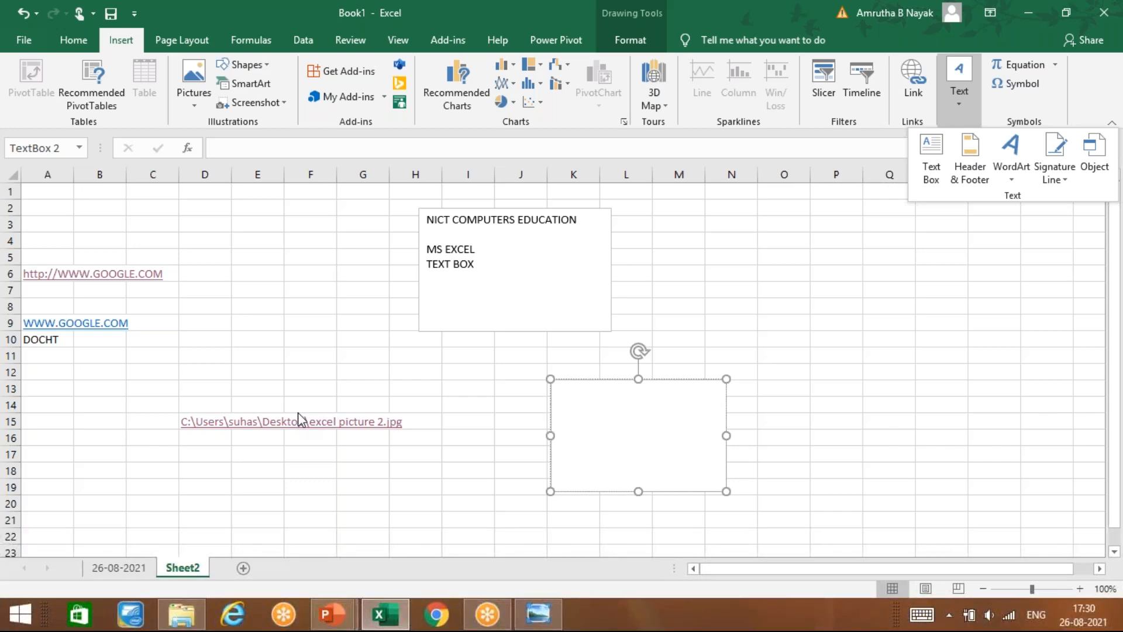
{"action": "left_click", "coordinate": [969, 154]}
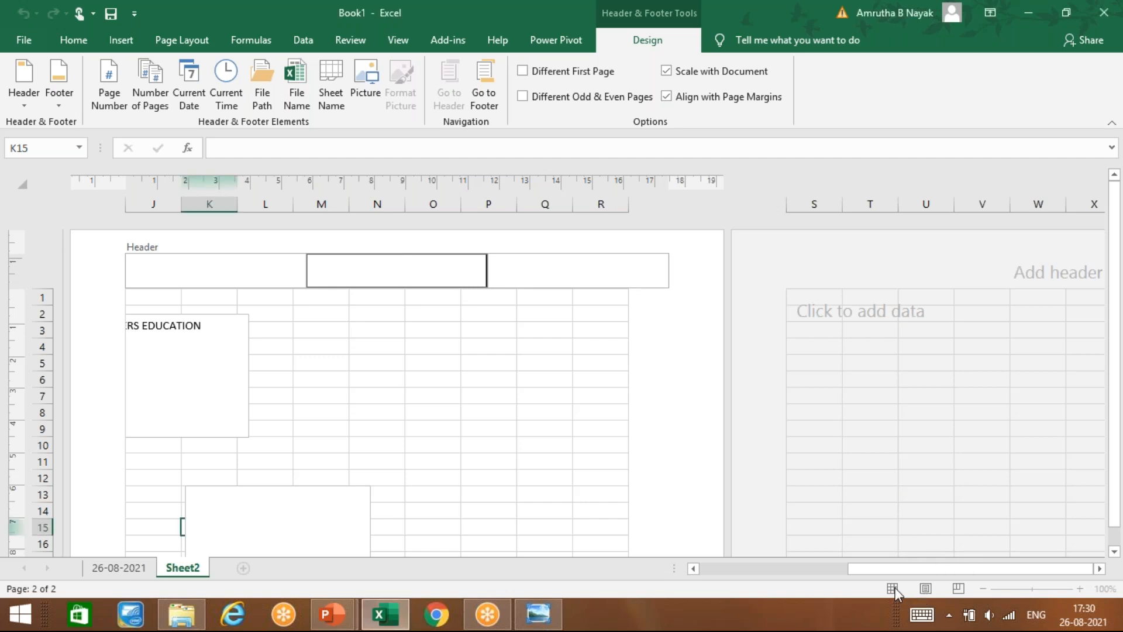
Step: Type NICT COMPUTERS into the centre section of Sheet2's page header
{"action": "left_click", "coordinate": [683, 384]}
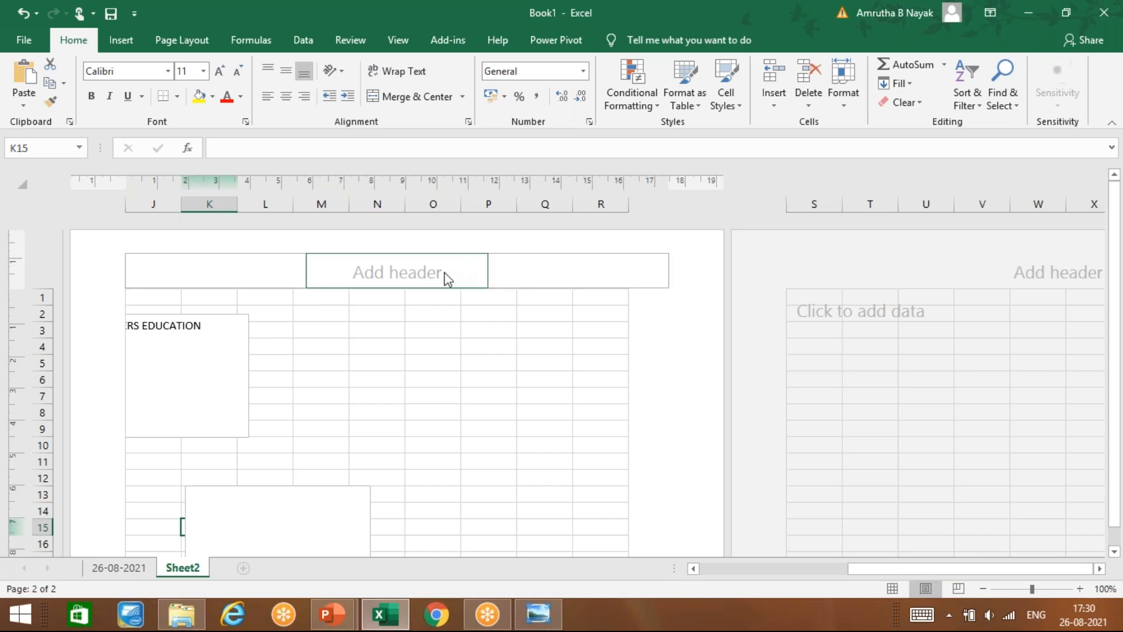
{"action": "left_click", "coordinate": [400, 273]}
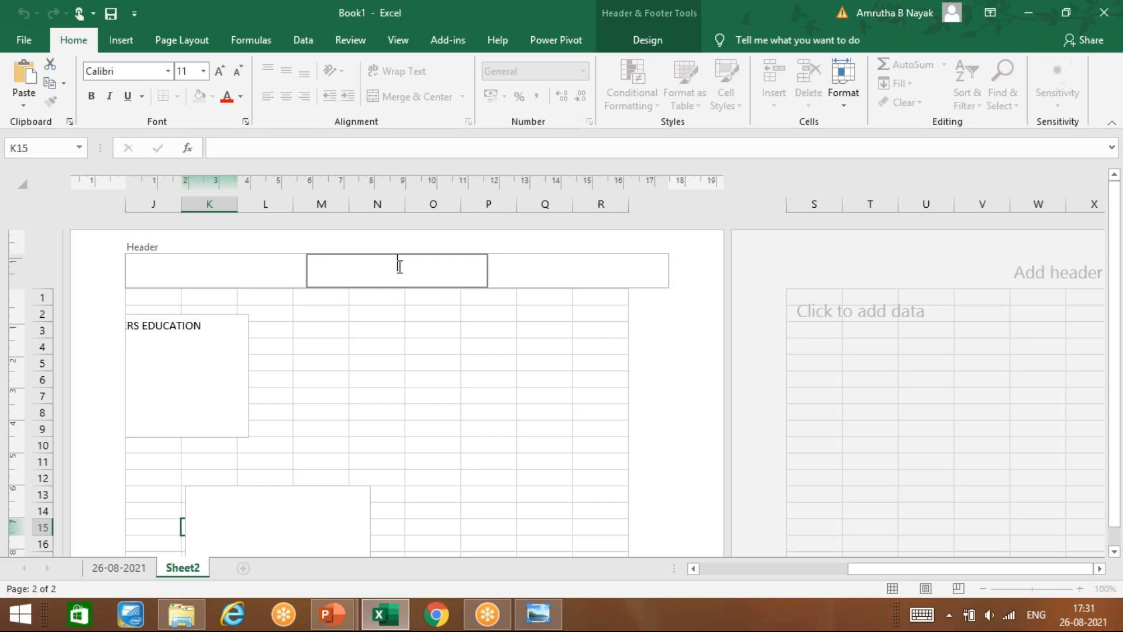
{"action": "type", "text": "NICT COMPUTERS"}
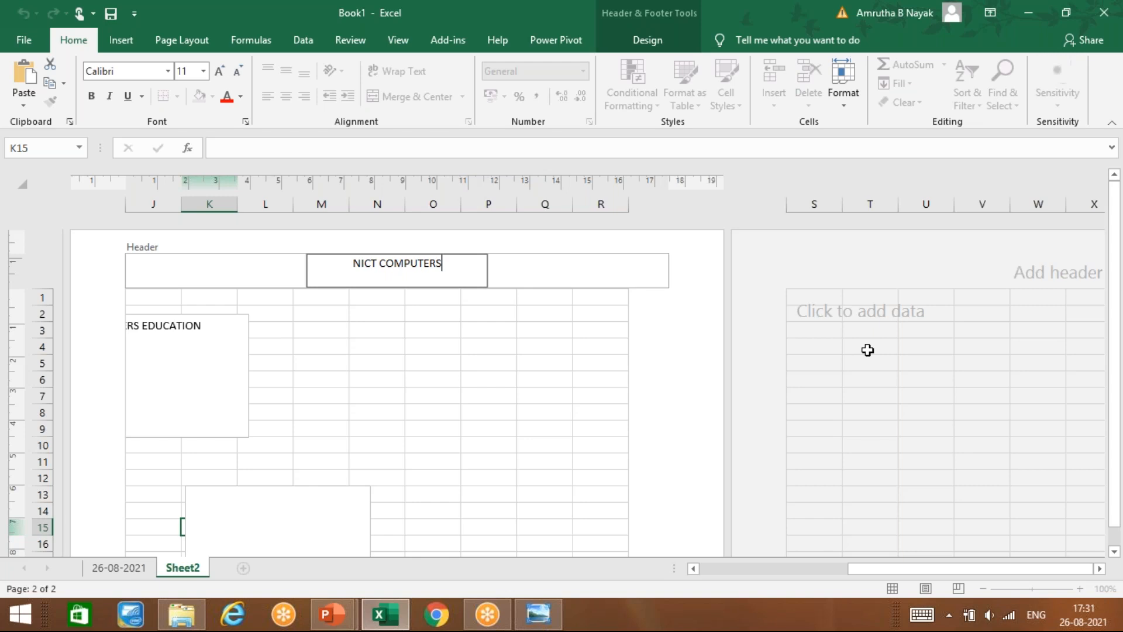
{"action": "left_click", "coordinate": [640, 456]}
{"action": "scroll", "coordinate": [599, 438], "scroll_direction": "down", "scroll_amount": 15}
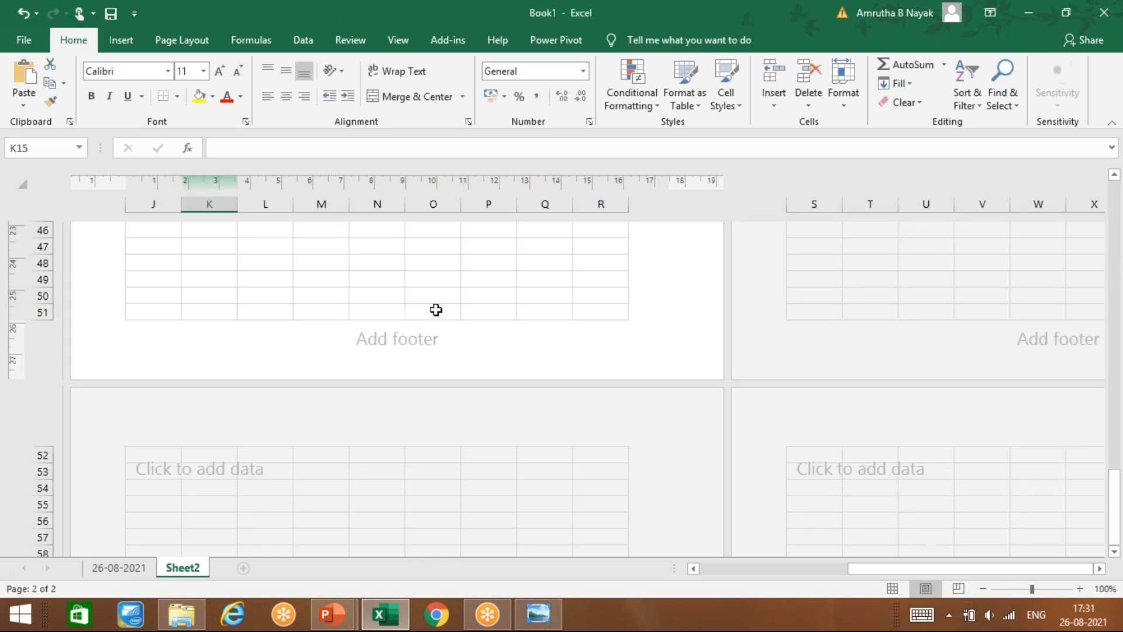
Step: Enter MS EXCEL in the centre footer, replacing the earlier mistyped attempts
{"action": "left_click", "coordinate": [430, 337]}
{"action": "type", "text": "FOOTER"}
{"action": "key", "text": "BackSpace"}
{"action": "key", "text": "BackSpace"}
{"action": "key", "text": "BackSpace"}
{"action": "key", "text": "BackSpace"}
{"action": "key", "text": "BackSpace"}
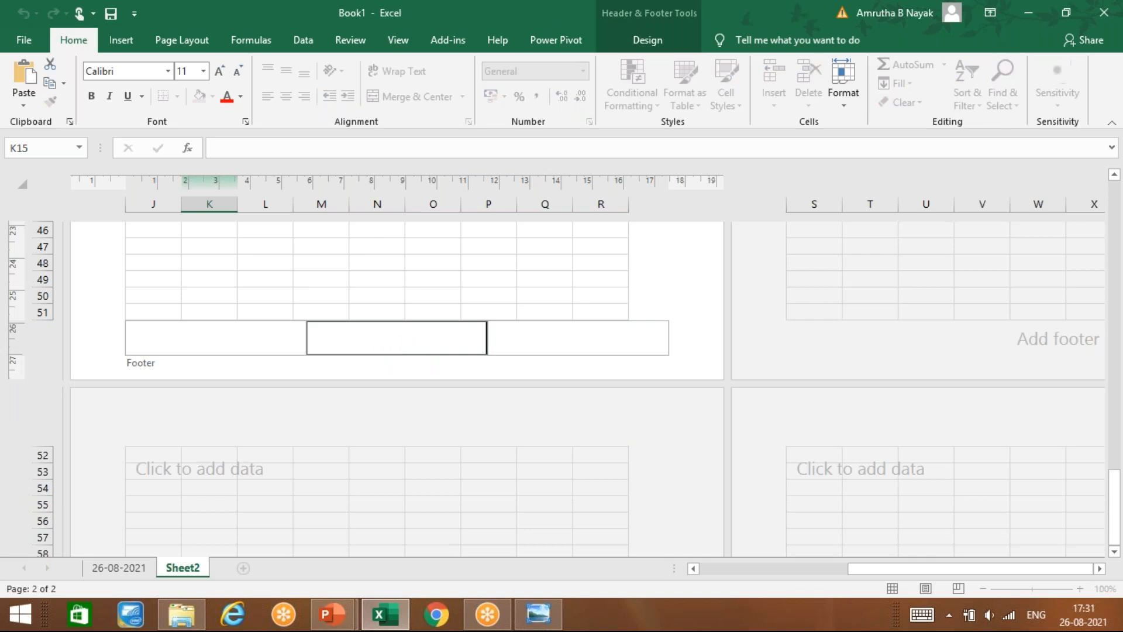
{"action": "type", "text": "NICT COMPTER EDUCT"}
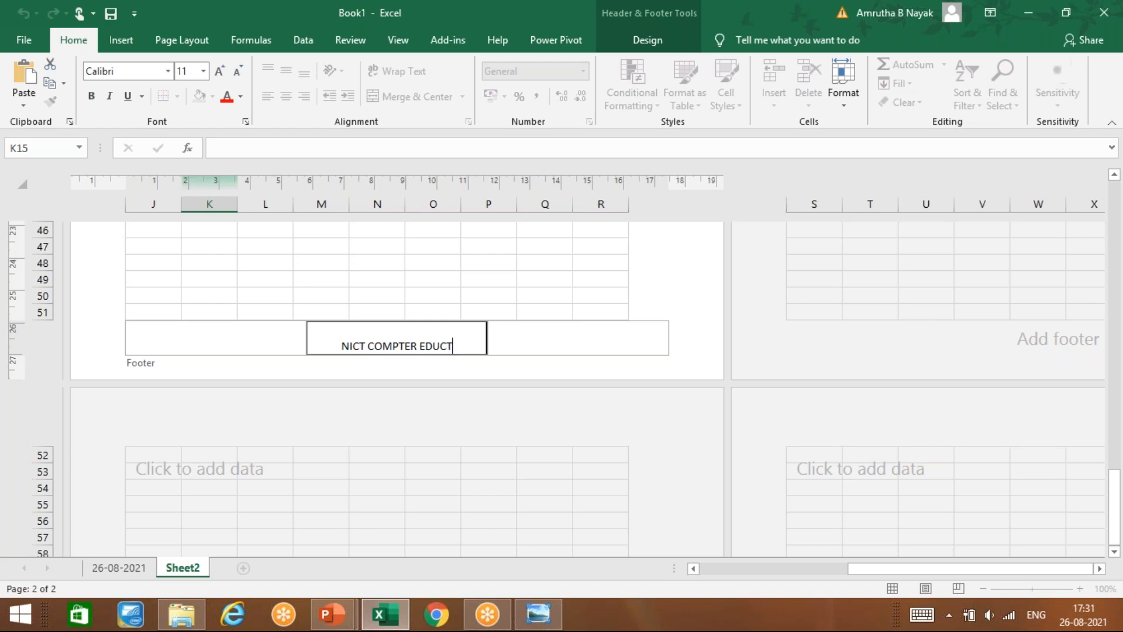
{"action": "key", "text": "BackSpace"}
{"action": "key", "text": "BackSpace"}
{"action": "key", "text": "BackSpace"}
{"action": "key", "text": "BackSpace"}
{"action": "key", "text": "BackSpace"}
{"action": "key", "text": "BackSpace"}
{"action": "key", "text": "BackSpace"}
{"action": "key", "text": "BackSpace"}
{"action": "key", "text": "BackSpace"}
{"action": "key", "text": "BackSpace"}
{"action": "key", "text": "BackSpace"}
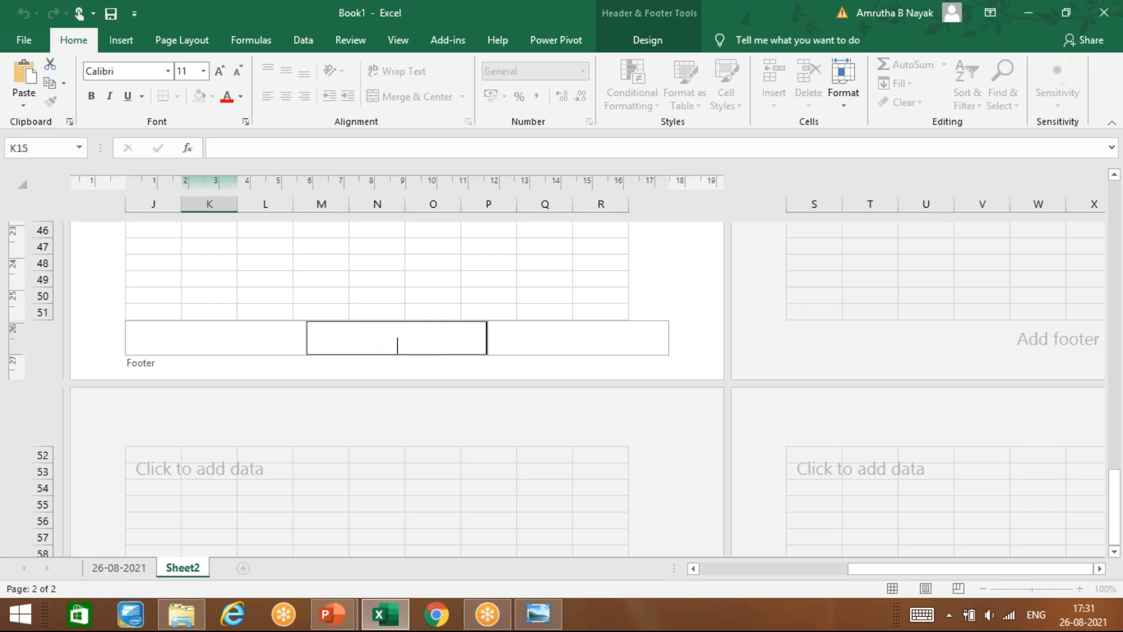
{"action": "type", "text": "MS EXCEL"}
Step: Leave footer editing and select cells P10 and U9 on the two pages
{"action": "left_click", "coordinate": [501, 421]}
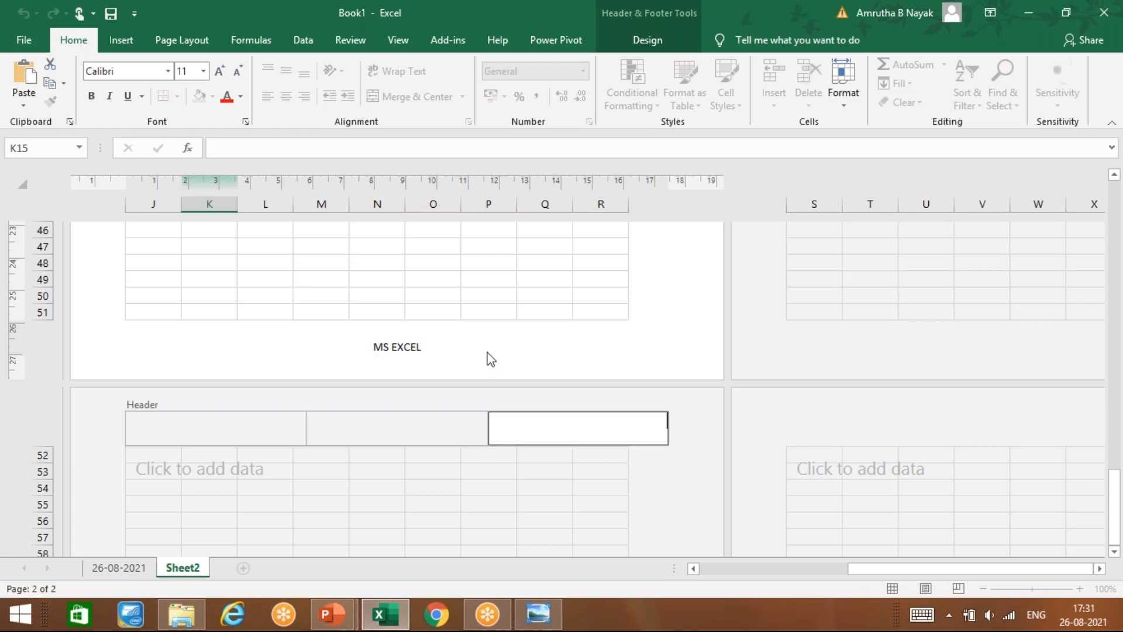
{"action": "left_click", "coordinate": [474, 282]}
{"action": "scroll", "coordinate": [475, 283], "scroll_direction": "up", "scroll_amount": 15}
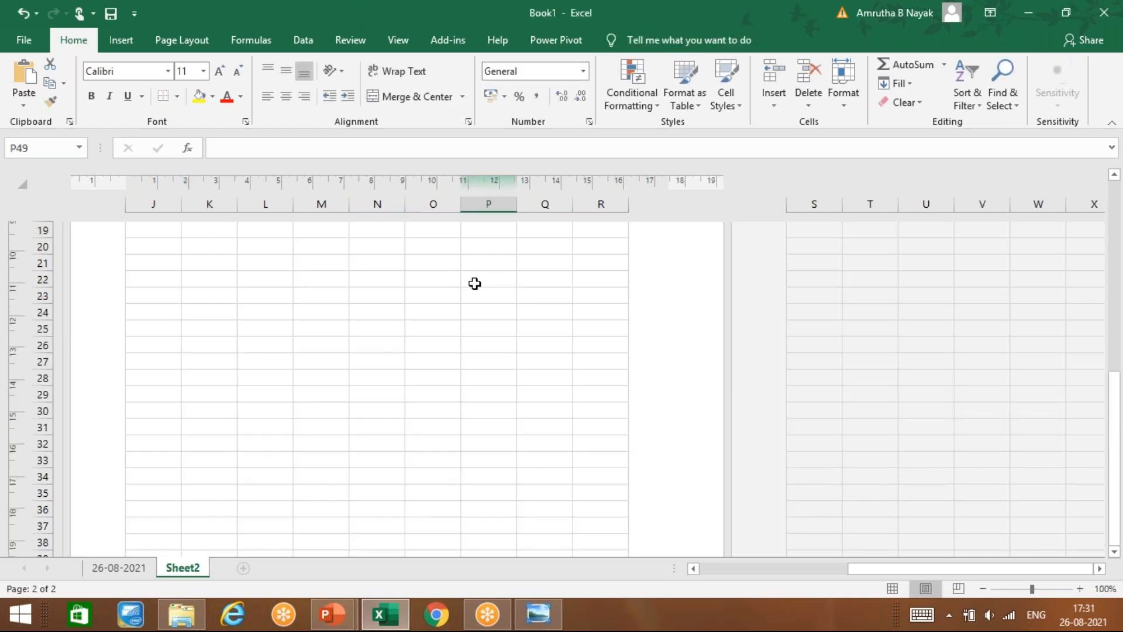
{"action": "left_click", "coordinate": [477, 440]}
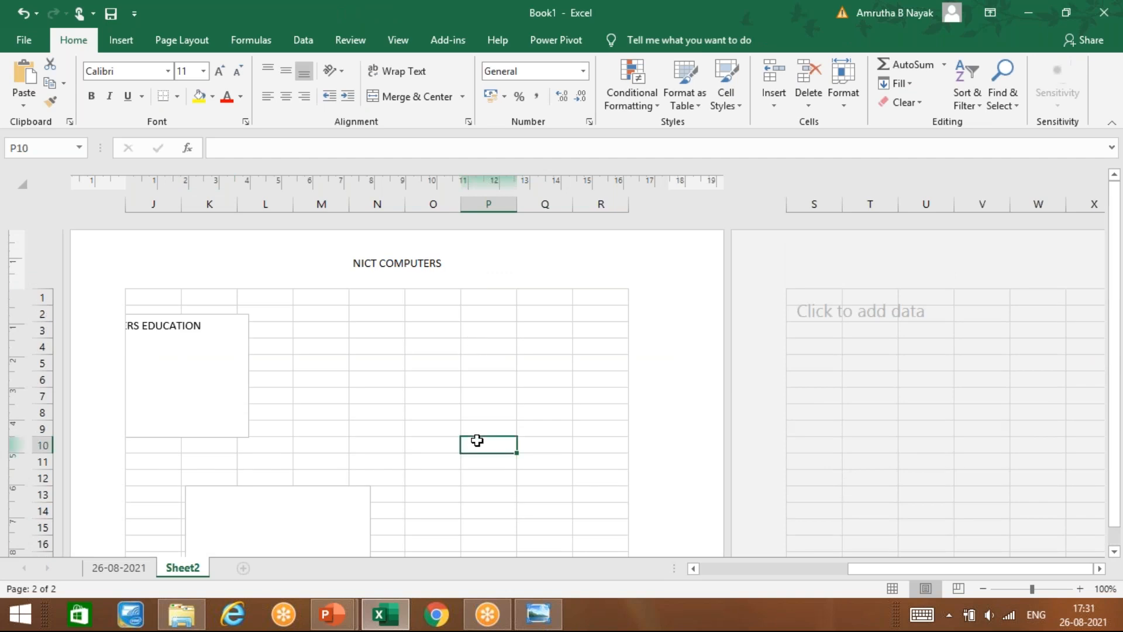
{"action": "left_click", "coordinate": [901, 434]}
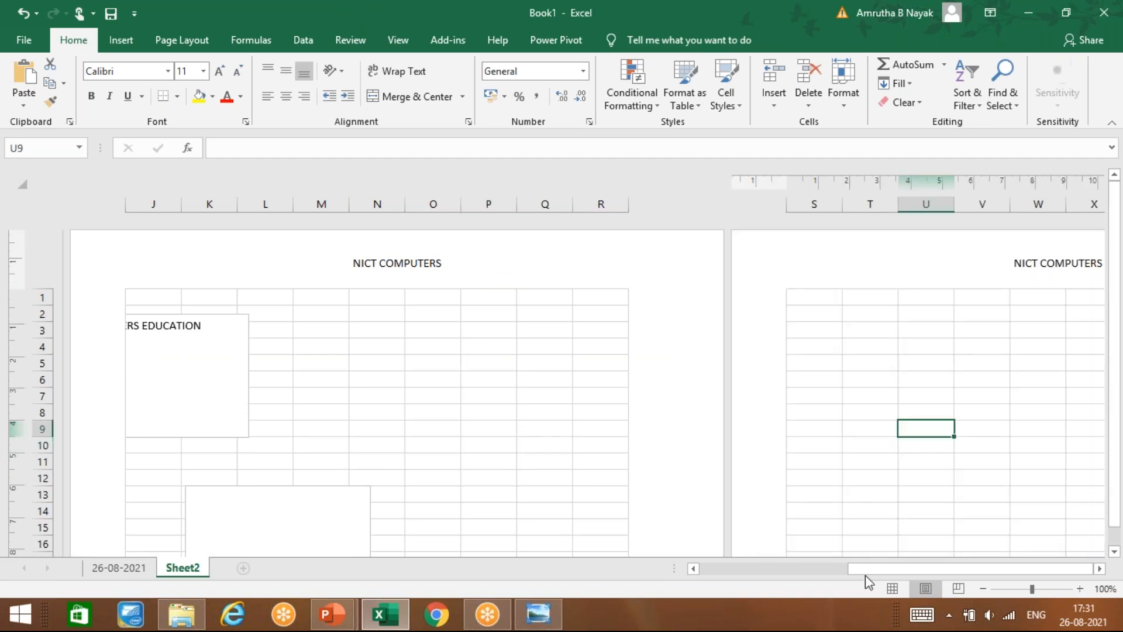
Step: Replace the NICT COMPUTERS header text with EXCEL
{"action": "left_click_drag", "start_coordinate": [911, 568], "coordinate": [920, 567]}
{"action": "left_click", "coordinate": [1021, 268]}
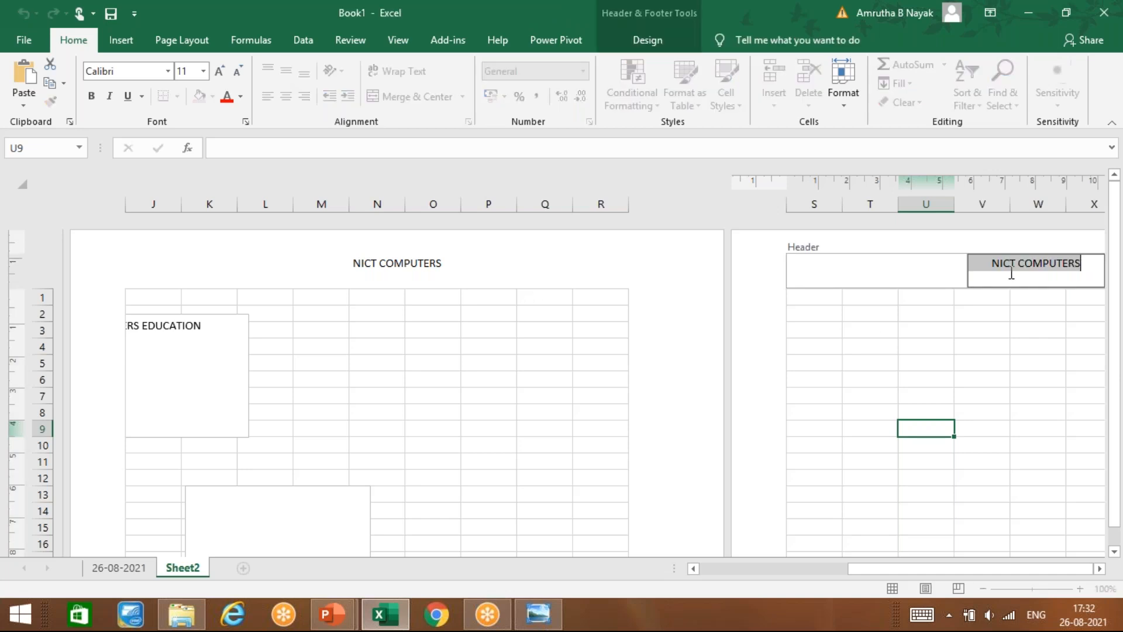
{"action": "key", "text": "BackSpace"}
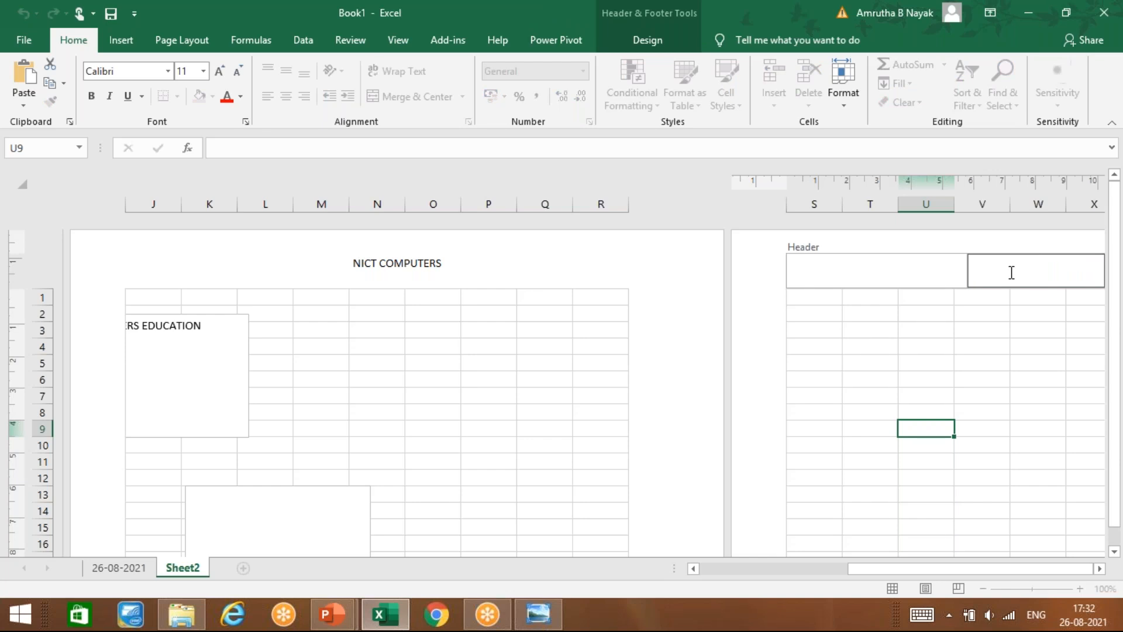
{"action": "type", "text": "EXCEL"}
{"action": "key", "text": "Return"}
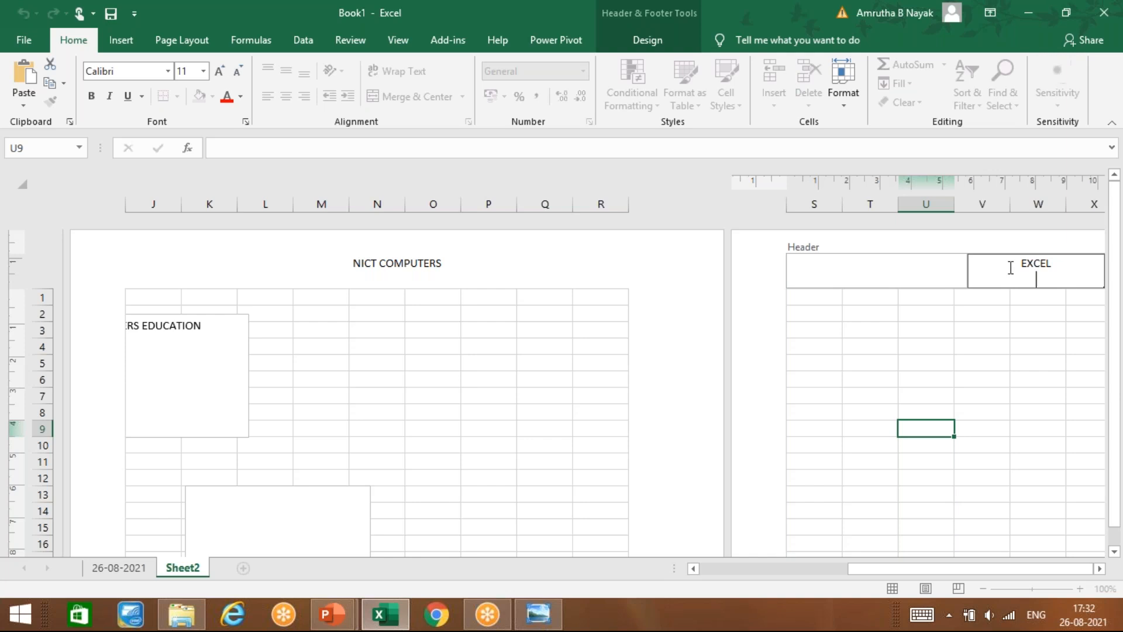
{"action": "left_click", "coordinate": [983, 371]}
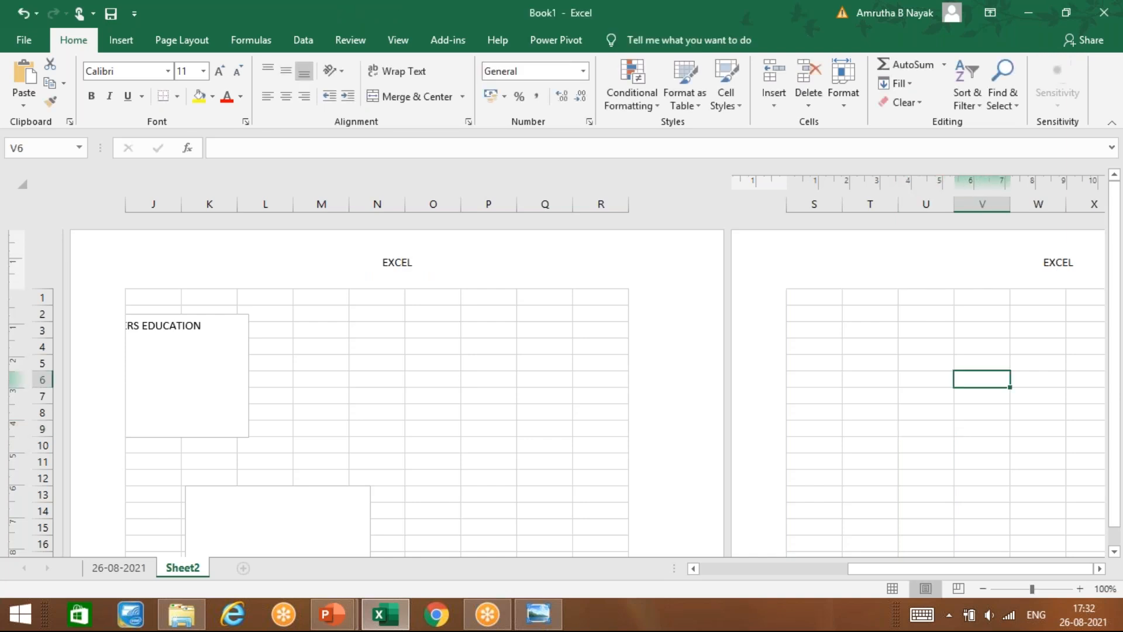
Step: Select cells across both pages, including V3, O6, T8, V50 and Q8, to review the layout
{"action": "left_click", "coordinate": [424, 350]}
{"action": "left_click", "coordinate": [995, 324]}
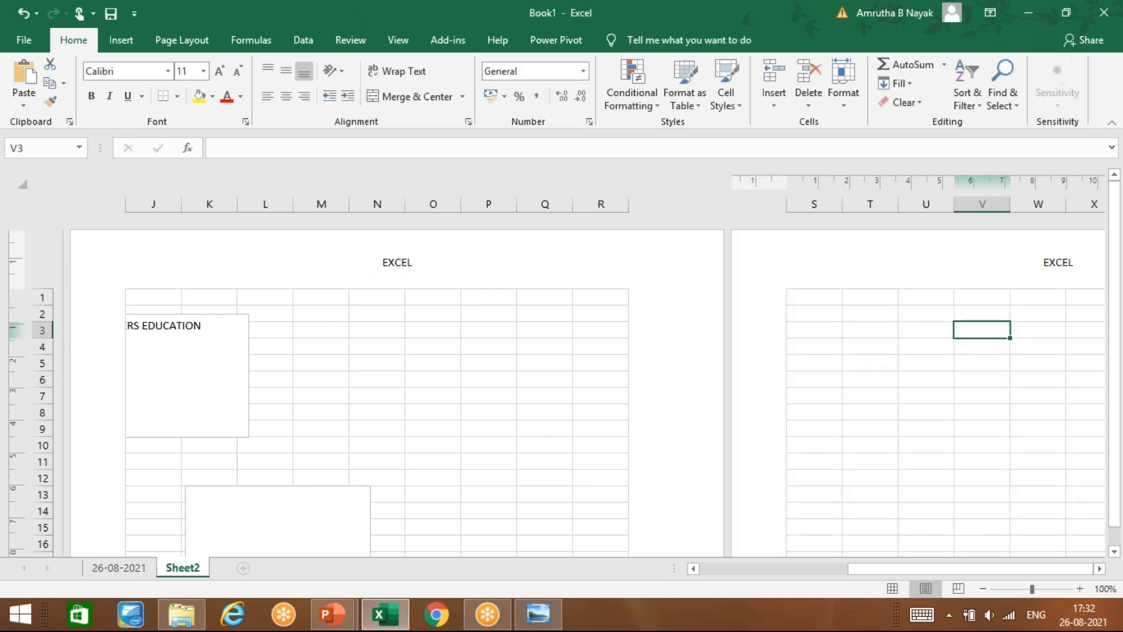
{"action": "left_click", "coordinate": [428, 379]}
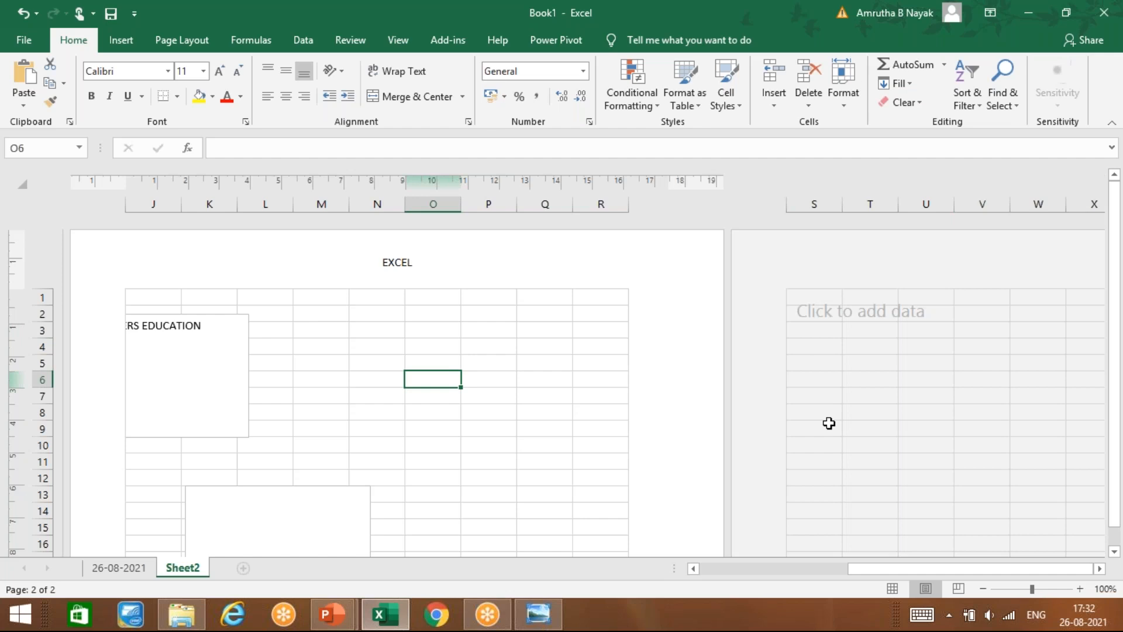
{"action": "left_click", "coordinate": [850, 416]}
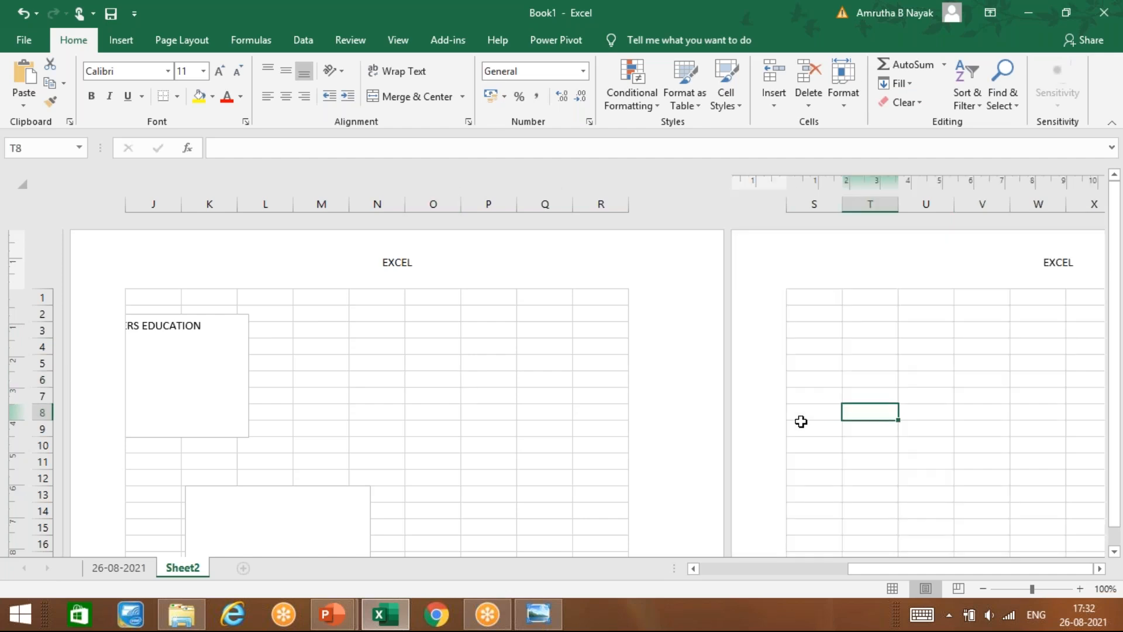
{"action": "left_click", "coordinate": [428, 383]}
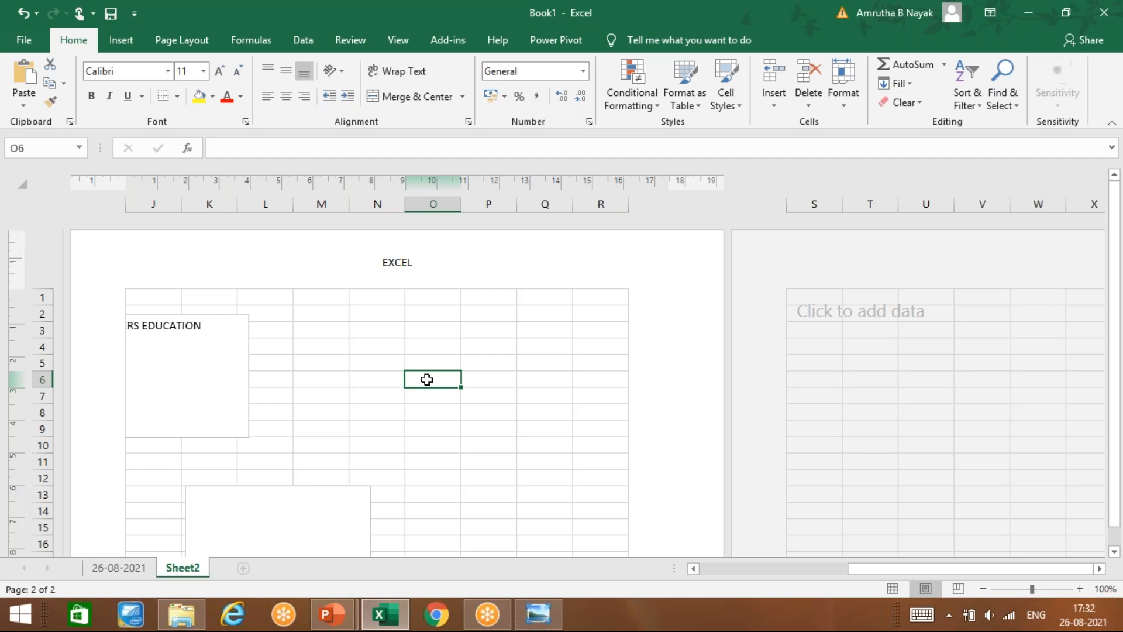
{"action": "scroll", "coordinate": [427, 380], "scroll_direction": "down", "scroll_amount": 12}
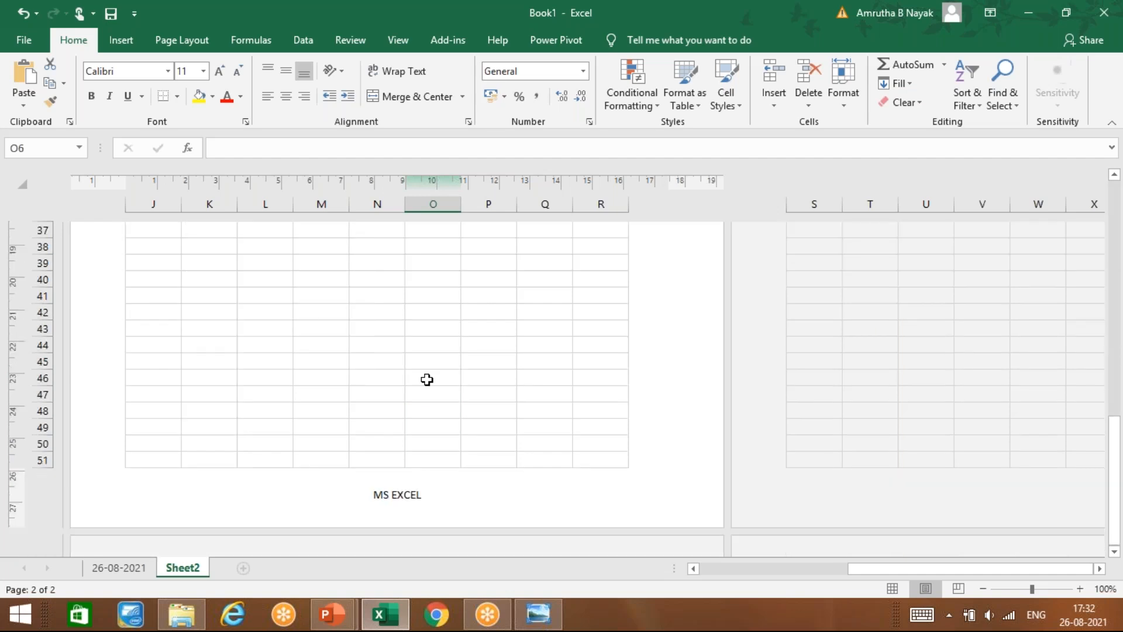
{"action": "left_click_drag", "start_coordinate": [871, 567], "coordinate": [1012, 571]}
{"action": "left_click", "coordinate": [973, 447]}
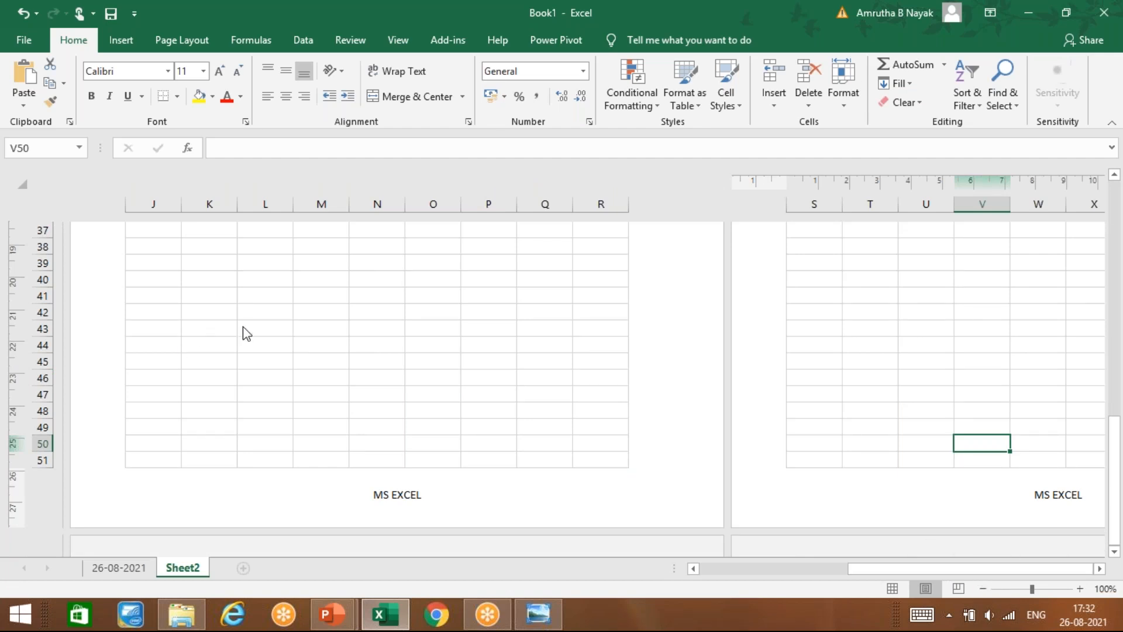
{"action": "scroll", "coordinate": [243, 327], "scroll_direction": "up", "scroll_amount": 12}
{"action": "left_click", "coordinate": [553, 411]}
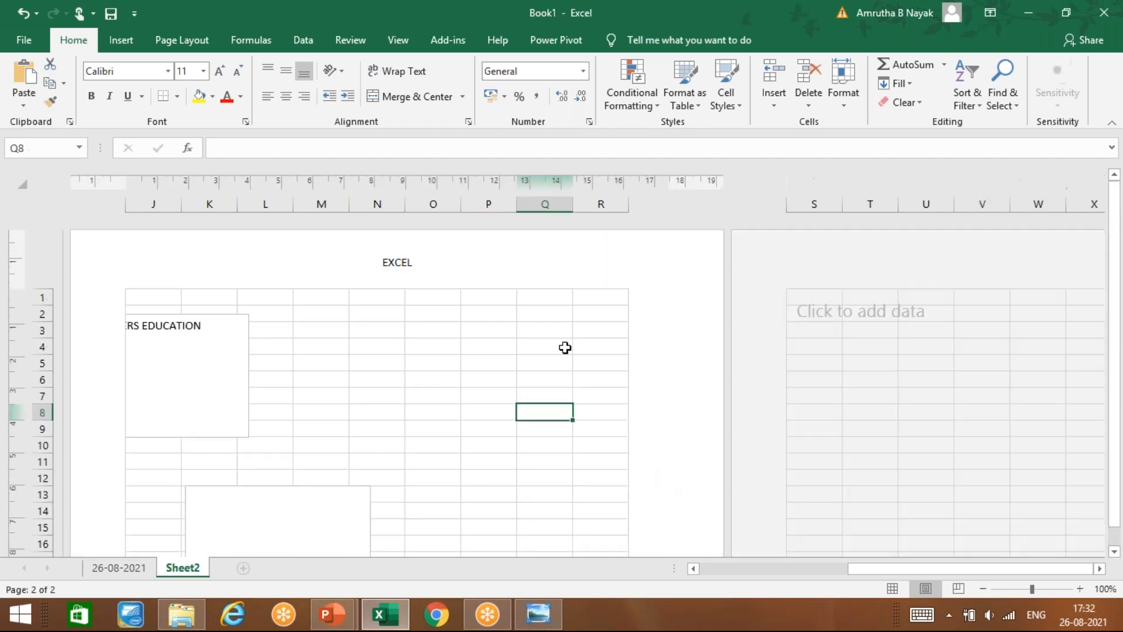
Step: Return Sheet2 to Normal view and bring up EXCEL NOTES.pptx
{"action": "left_click", "coordinate": [895, 588]}
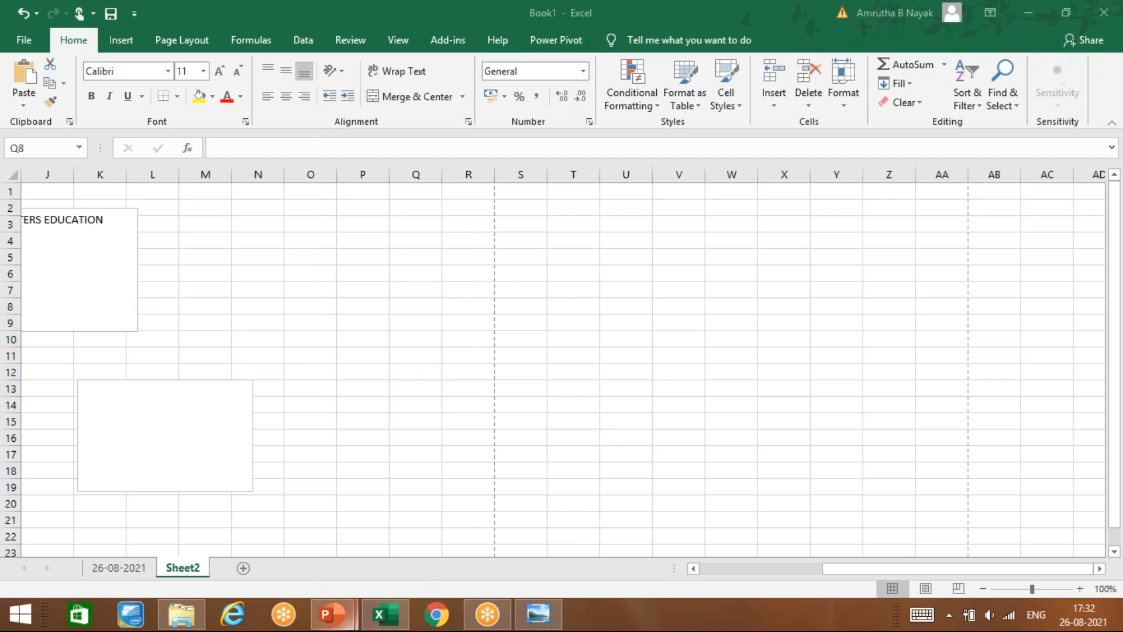
{"action": "mouse_move", "coordinate": [332, 613]}
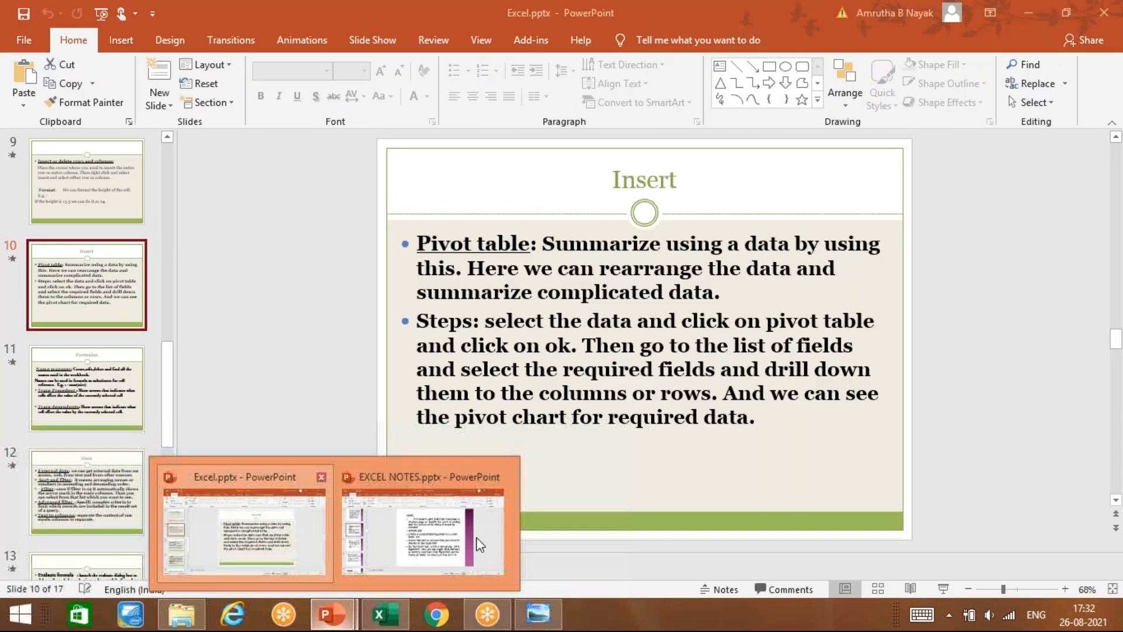
{"action": "left_click", "coordinate": [479, 544]}
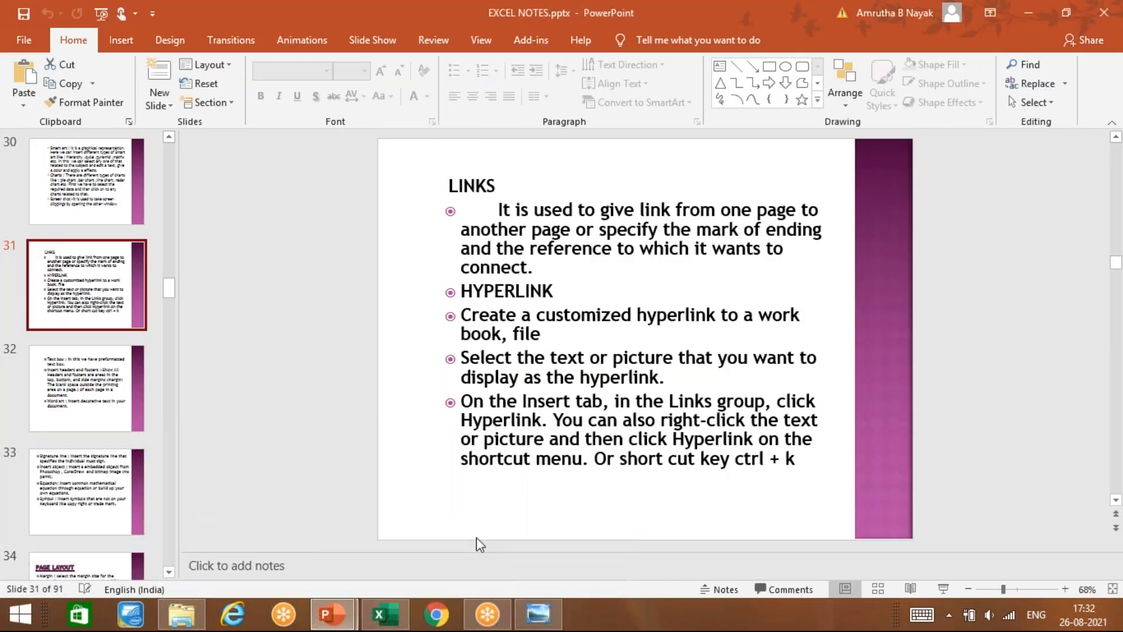
Step: Advance to slide 32 on text boxes, headers and footers, then return to Excel
{"action": "key", "text": "Down"}
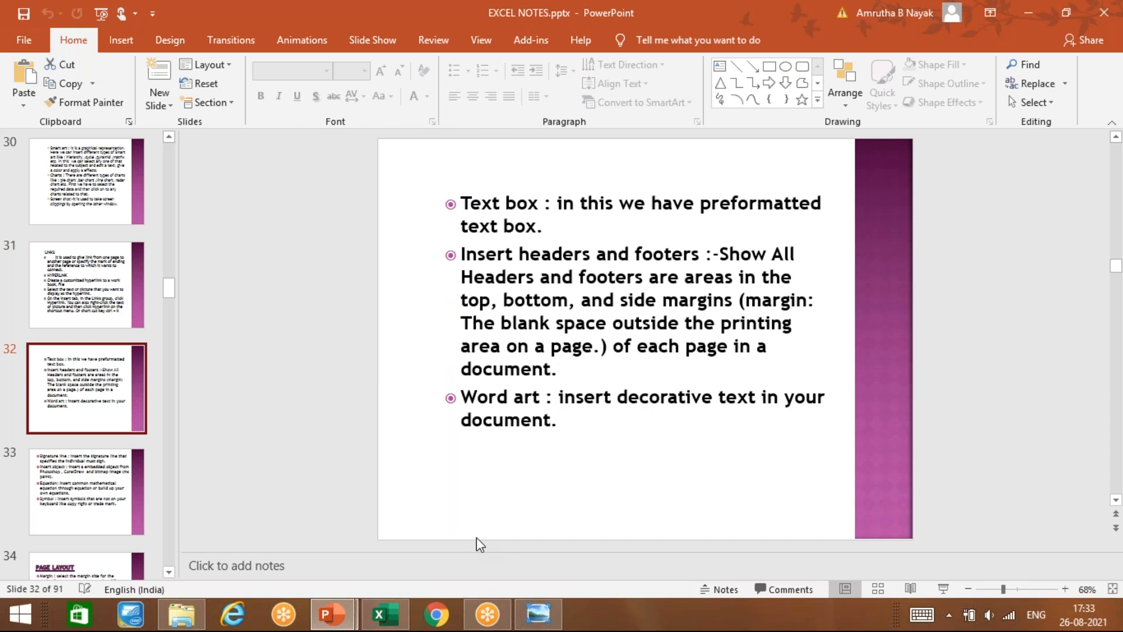
{"action": "left_click", "coordinate": [381, 616]}
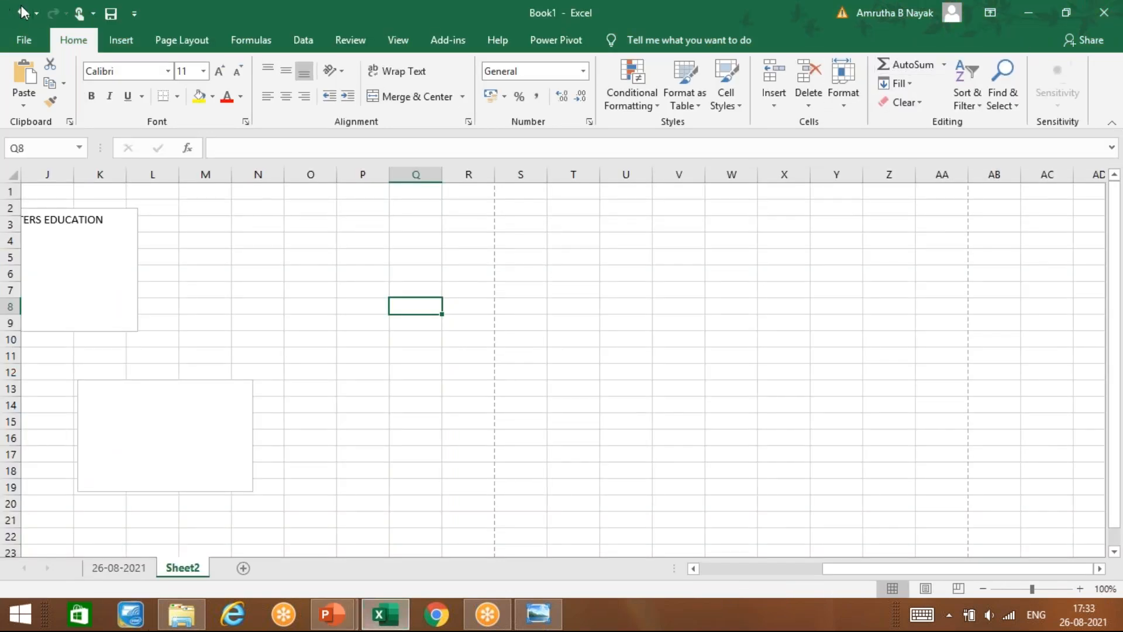
Step: Insert an orange outlined WordArt reading NICT COMPUTERS on Sheet2
{"action": "left_click", "coordinate": [113, 41]}
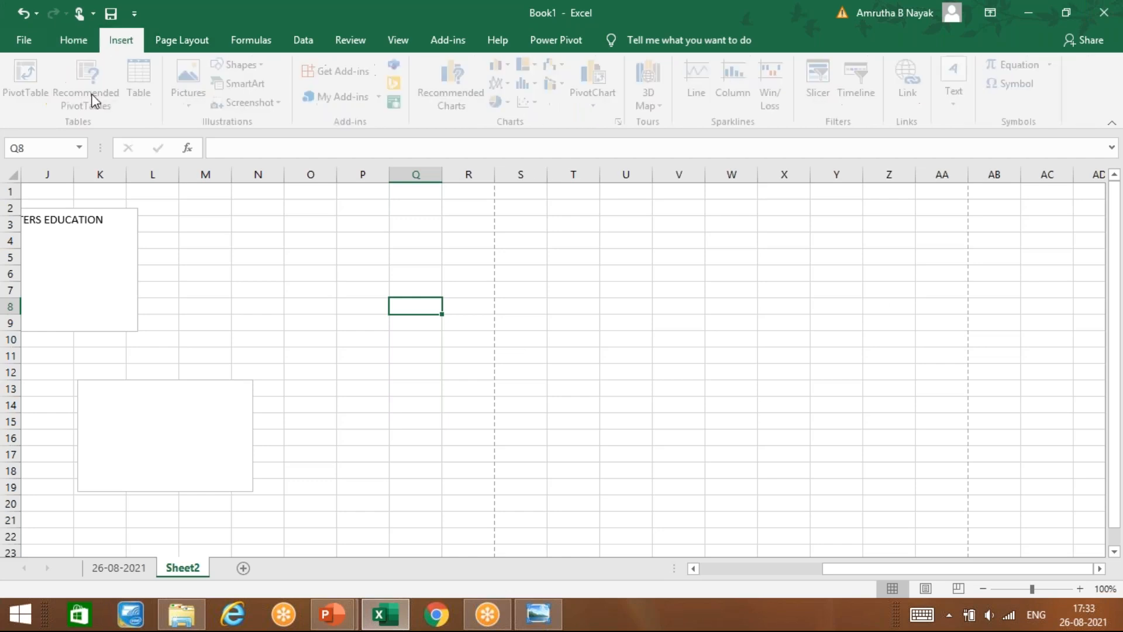
{"action": "left_click", "coordinate": [972, 103]}
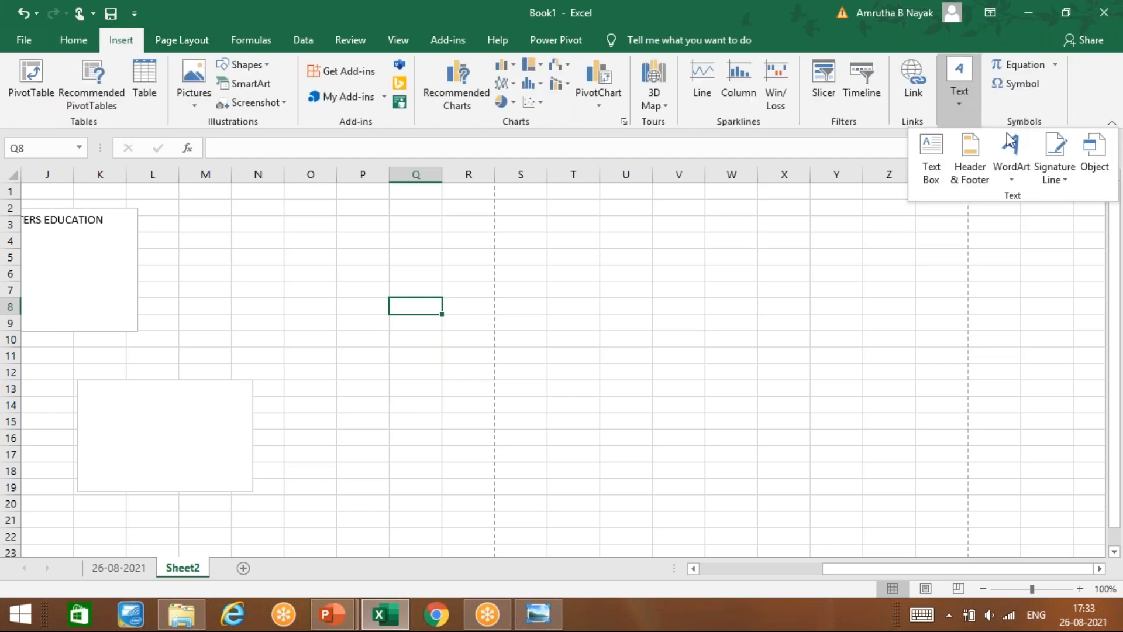
{"action": "left_click", "coordinate": [1025, 178]}
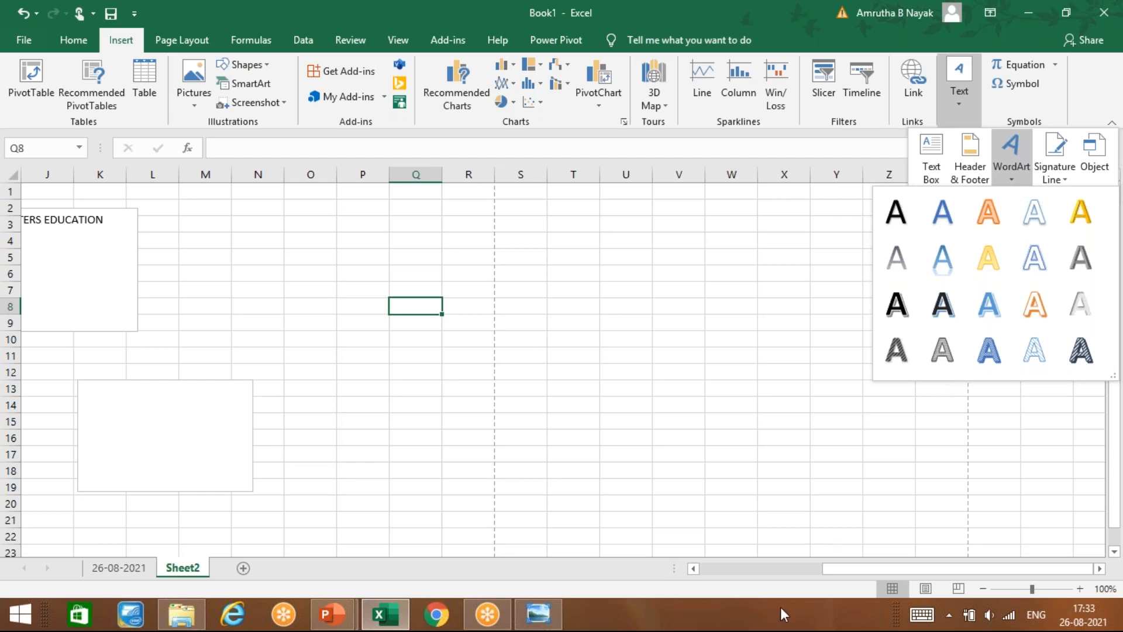
{"action": "left_click", "coordinate": [995, 209]}
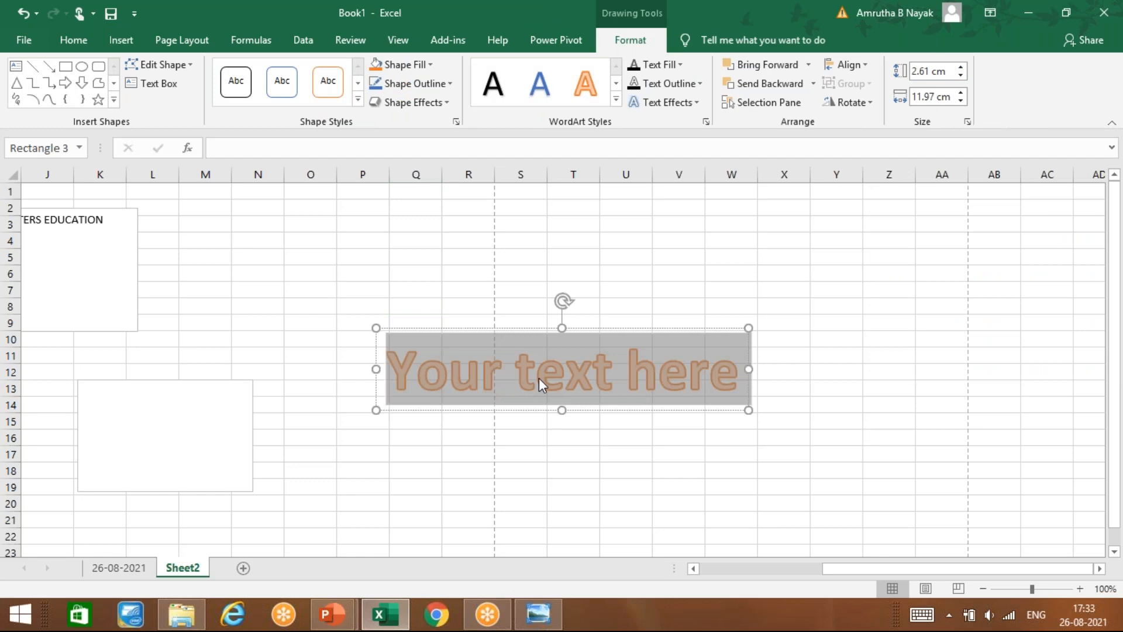
{"action": "type", "text": "NI"}
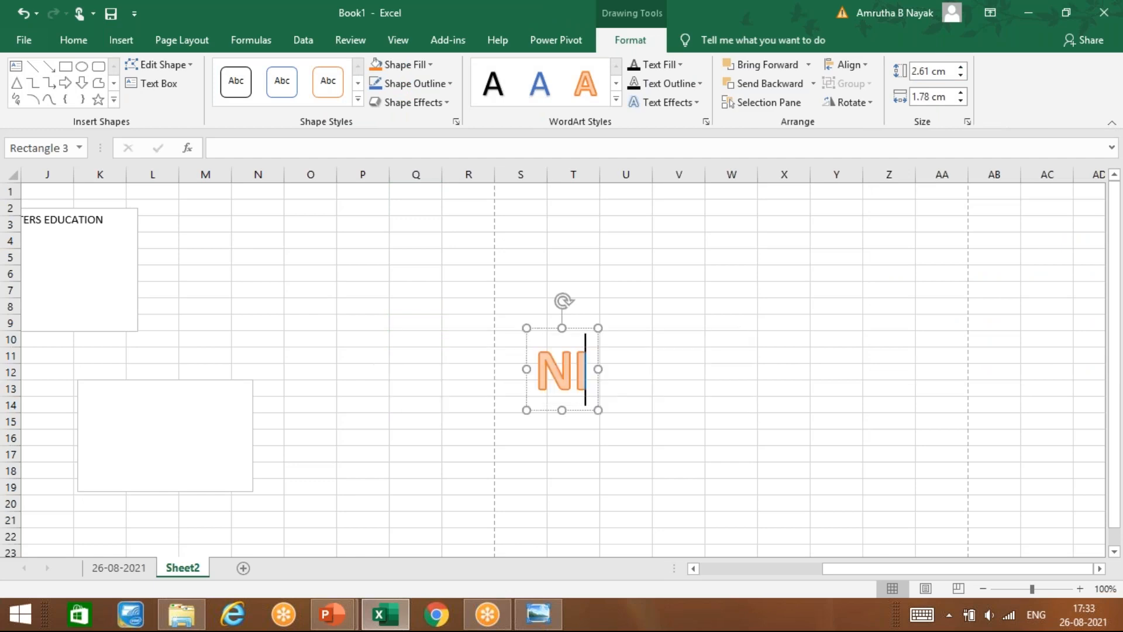
{"action": "type", "text": "CT COMPUTERS"}
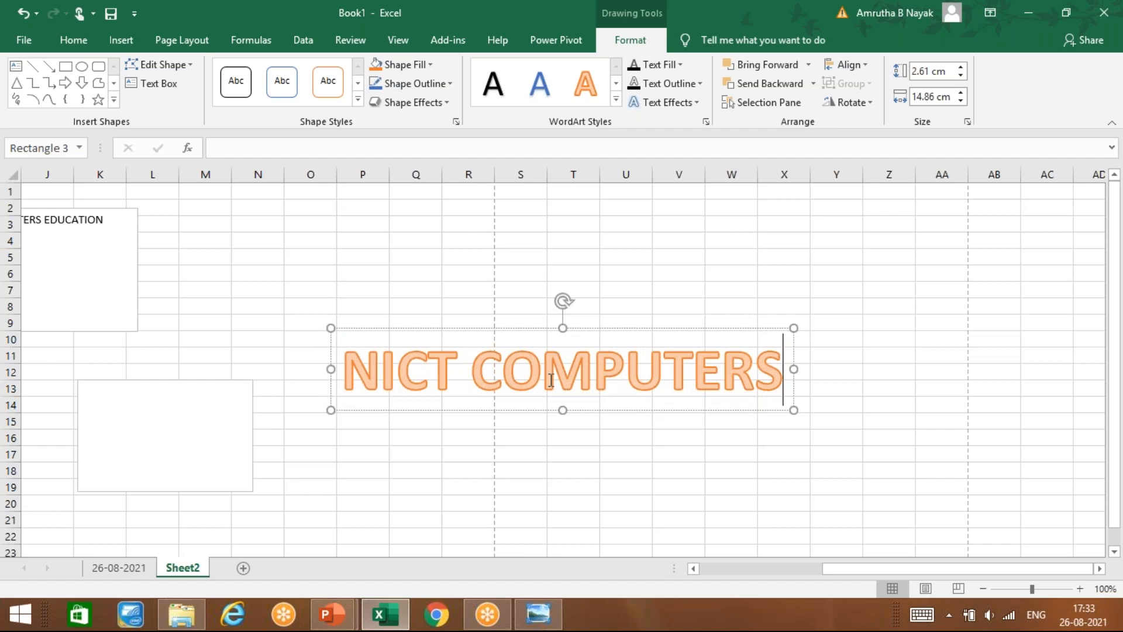
{"action": "left_click", "coordinate": [433, 483]}
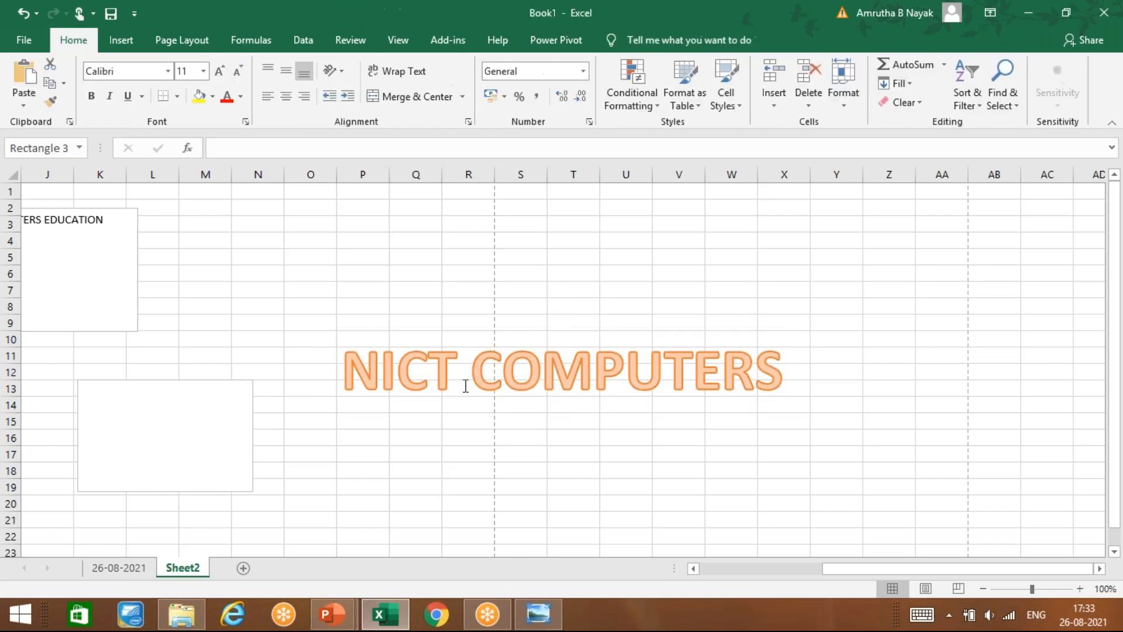
Step: Apply a blue WordArt style to the word COMPUTERS
{"action": "left_click", "coordinate": [466, 386]}
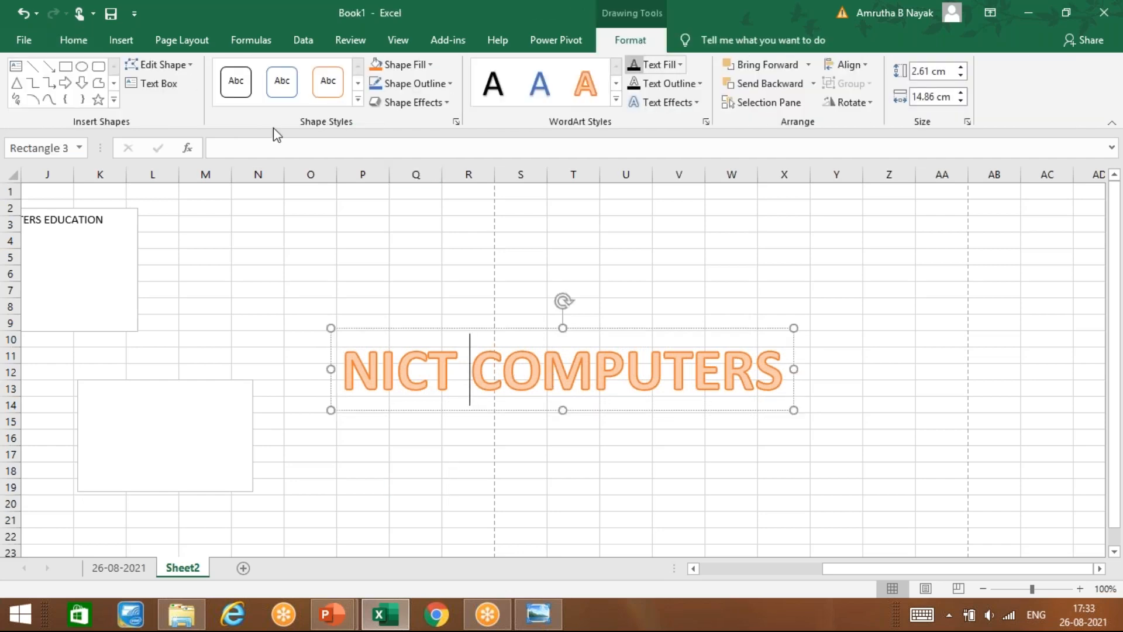
{"action": "left_click", "coordinate": [616, 99]}
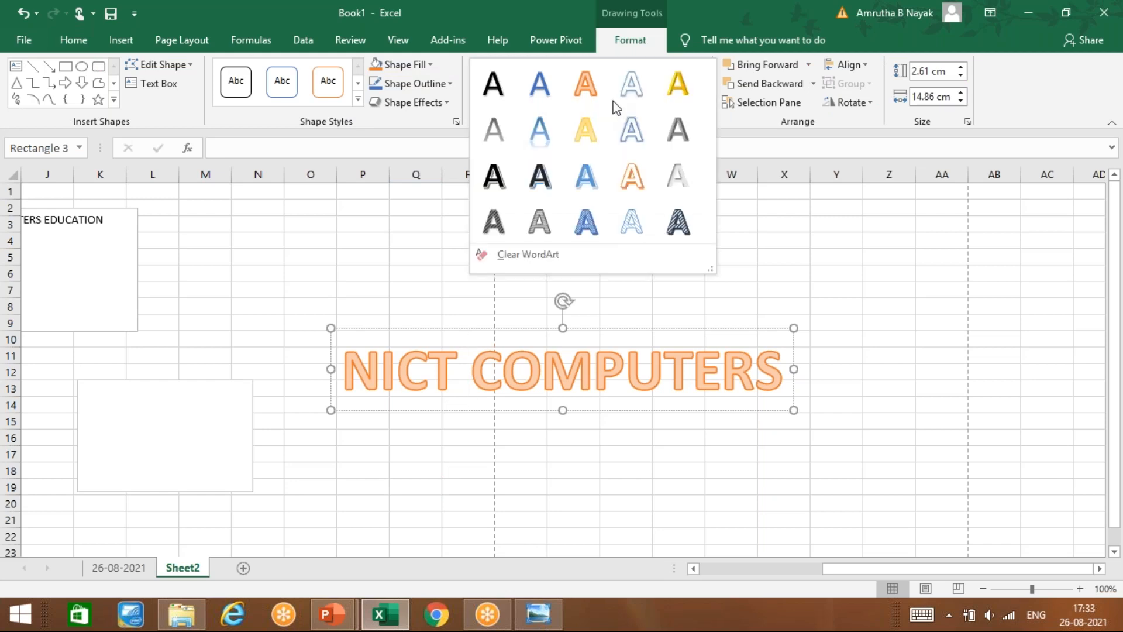
{"action": "left_click", "coordinate": [586, 174]}
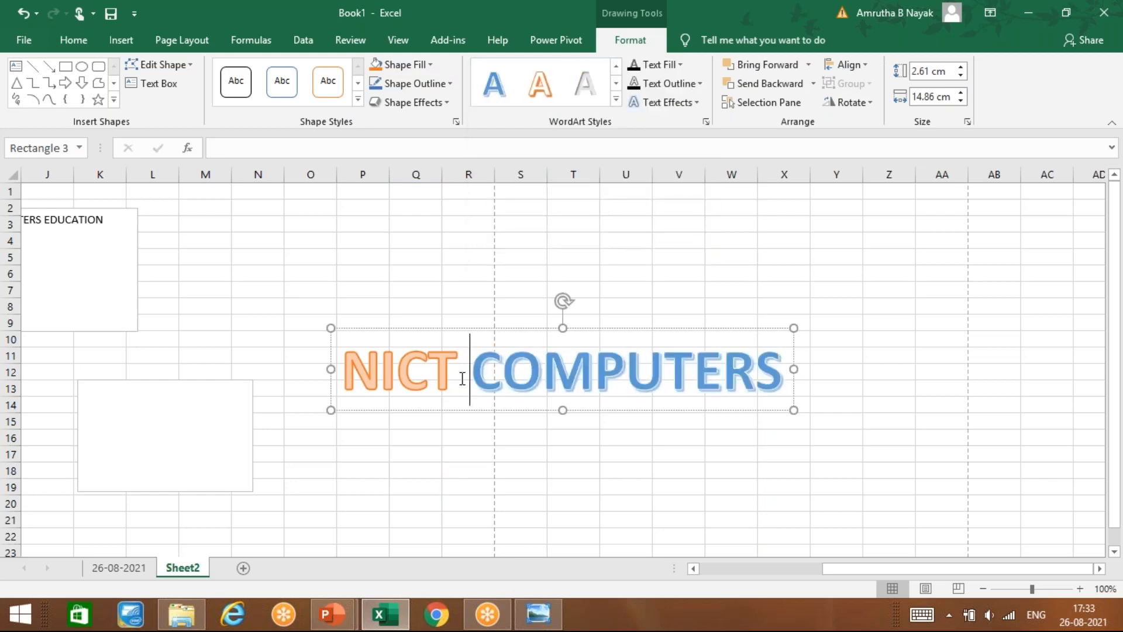
{"action": "left_click", "coordinate": [432, 439]}
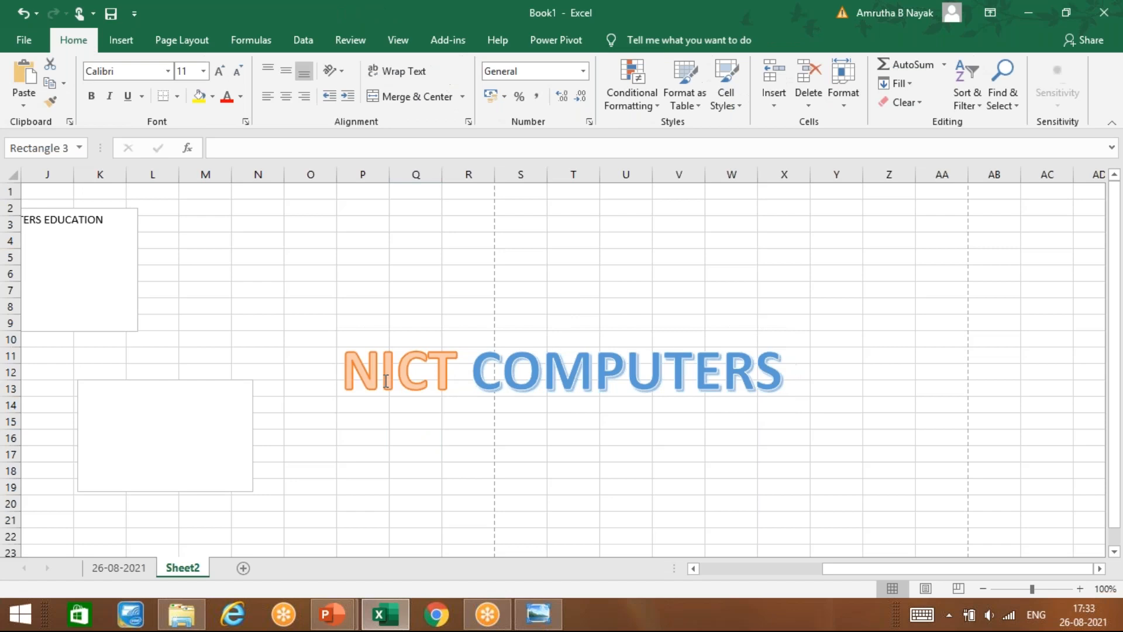
Step: Give the WordArt shape a black theme shape style
{"action": "left_click", "coordinate": [355, 372]}
{"action": "left_click_drag", "start_coordinate": [355, 373], "coordinate": [458, 380]}
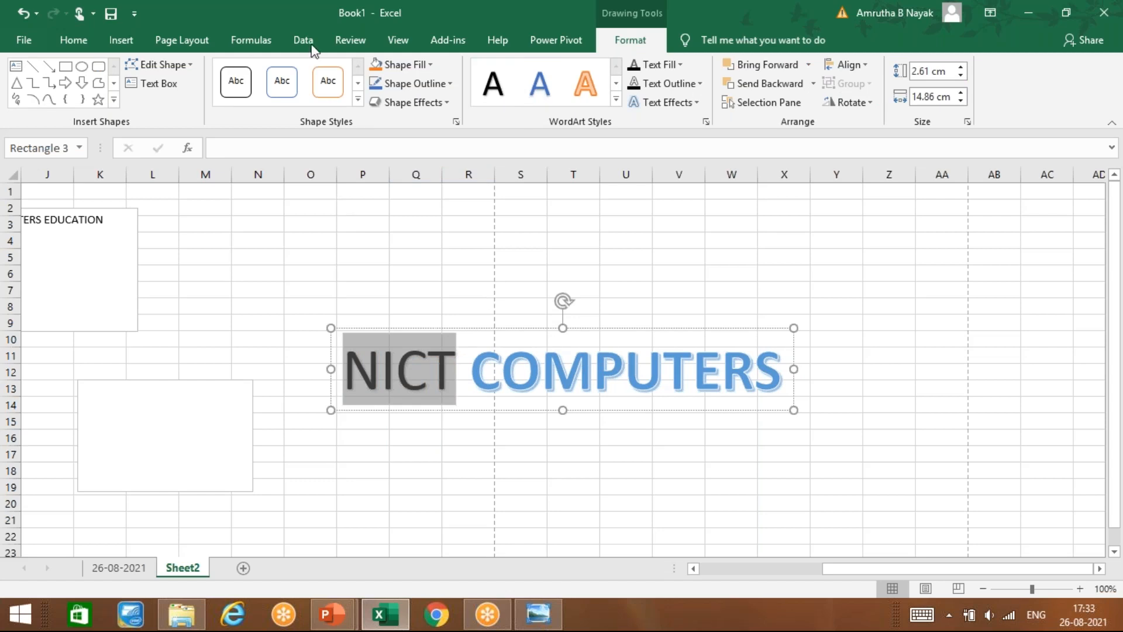
{"action": "left_click", "coordinate": [358, 99]}
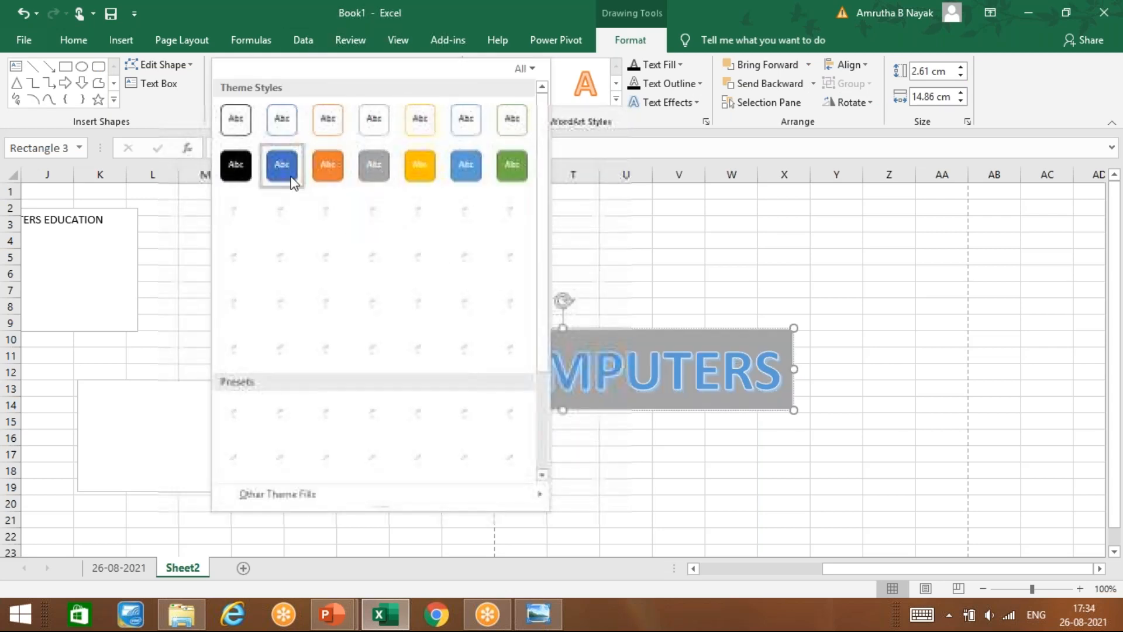
{"action": "left_click", "coordinate": [245, 166]}
{"action": "left_click", "coordinate": [446, 451]}
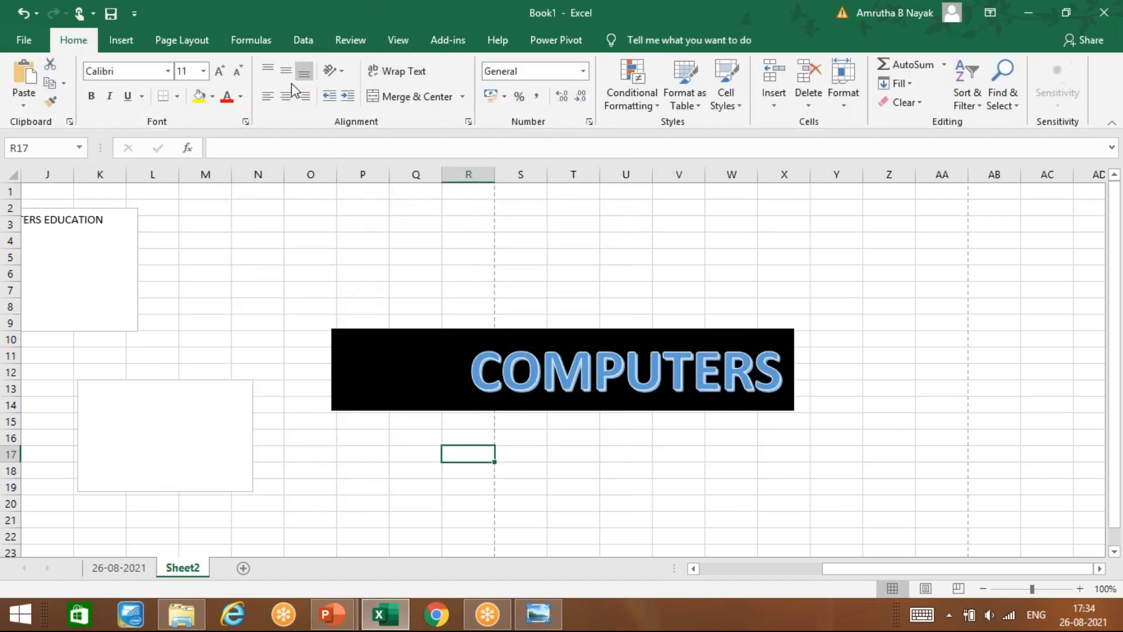
{"action": "left_click", "coordinate": [406, 377]}
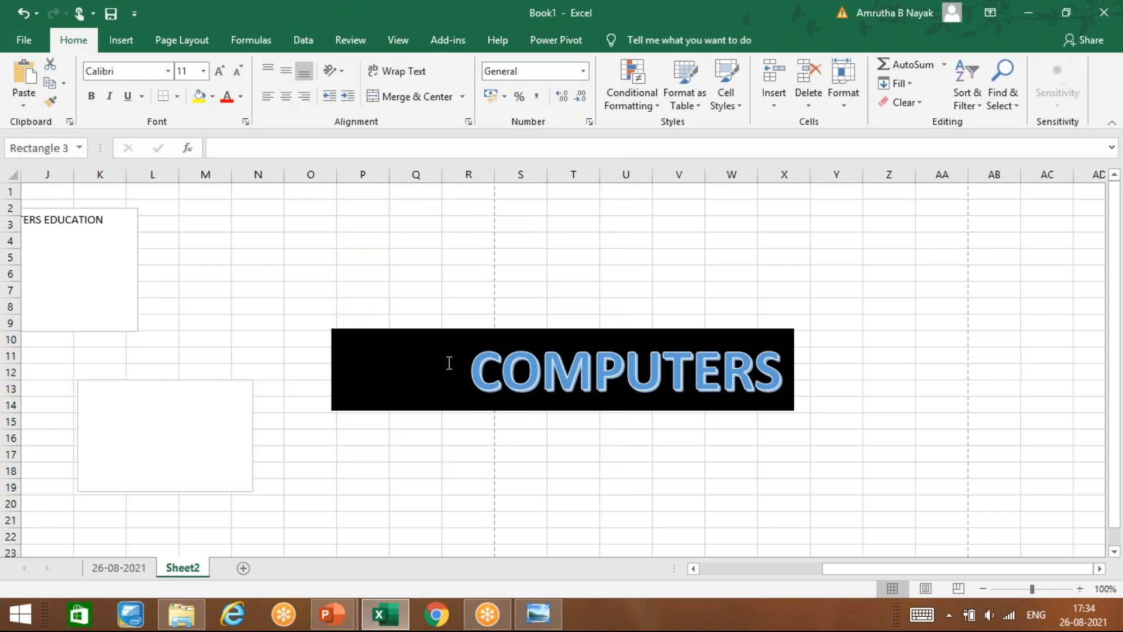
Step: Make NICT blue as well and fill the WordArt shape with light grey
{"action": "left_click", "coordinate": [539, 82]}
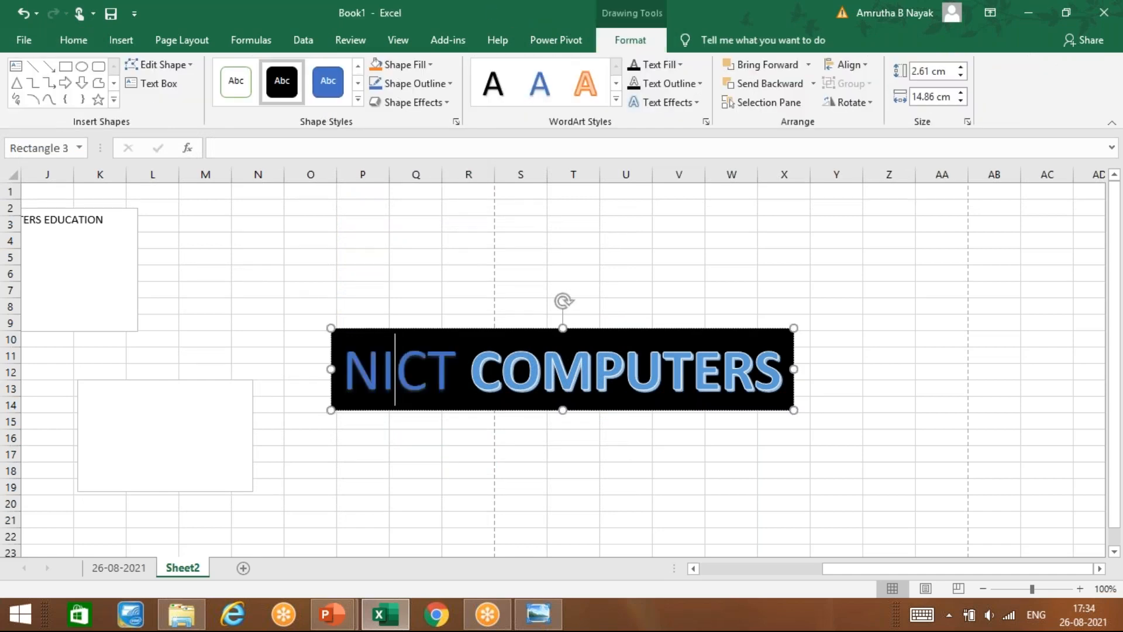
{"action": "left_click", "coordinate": [484, 468]}
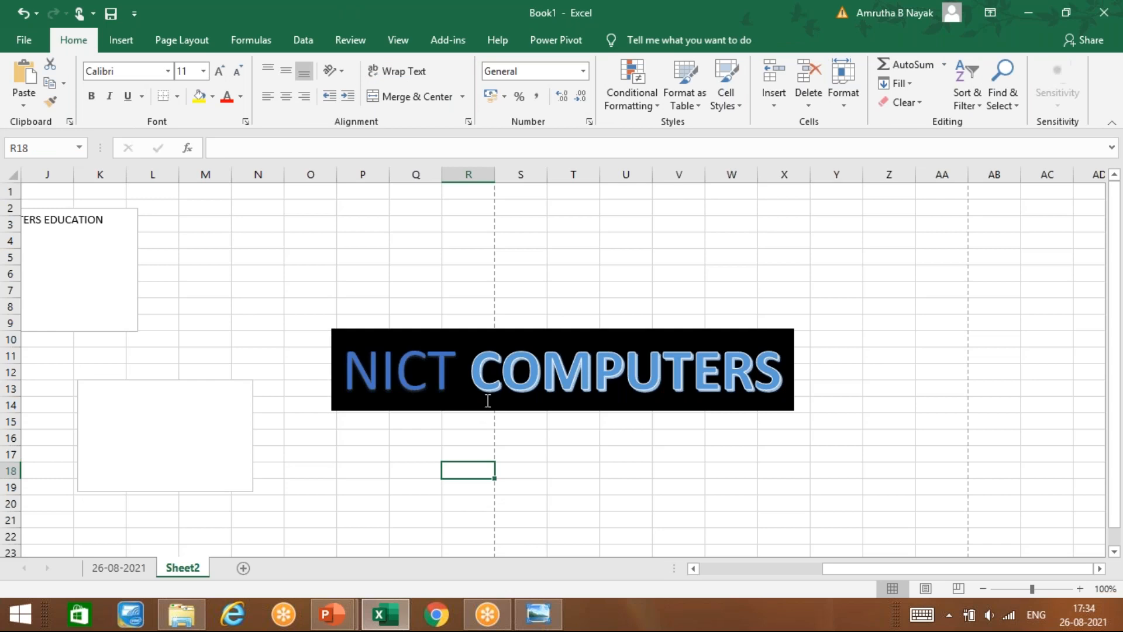
{"action": "left_click", "coordinate": [488, 401]}
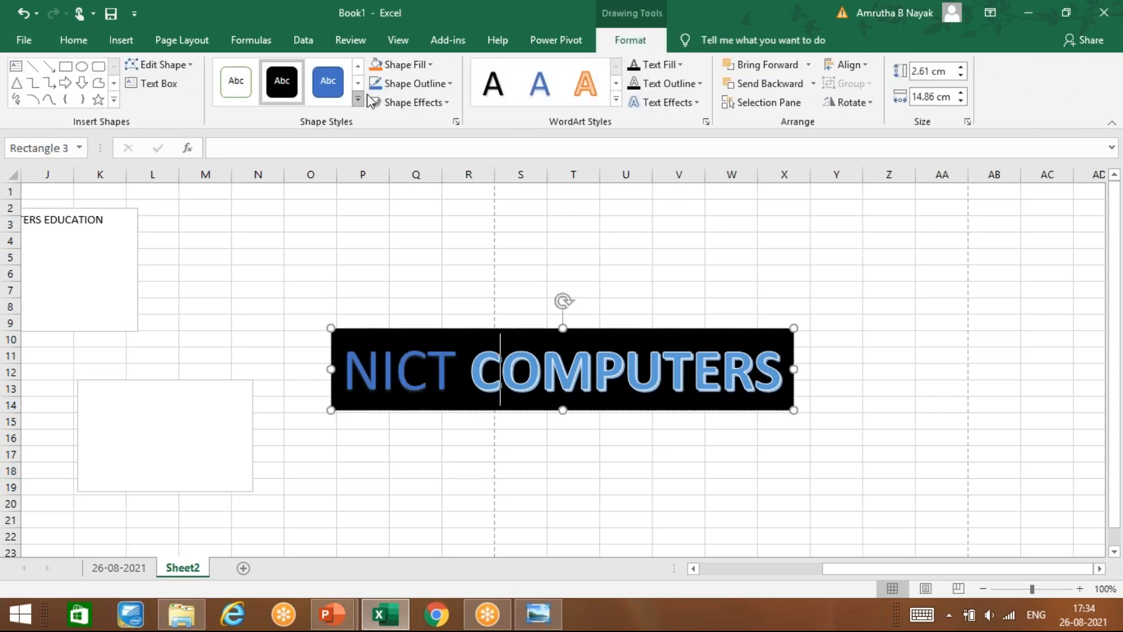
{"action": "left_click", "coordinate": [424, 68]}
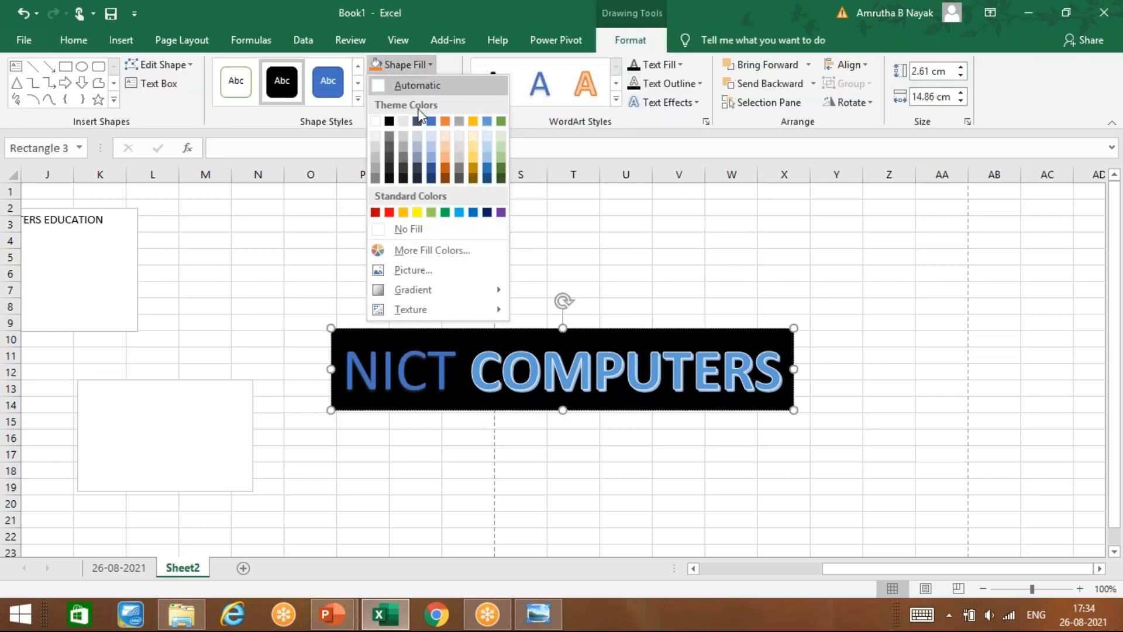
{"action": "left_click", "coordinate": [404, 122]}
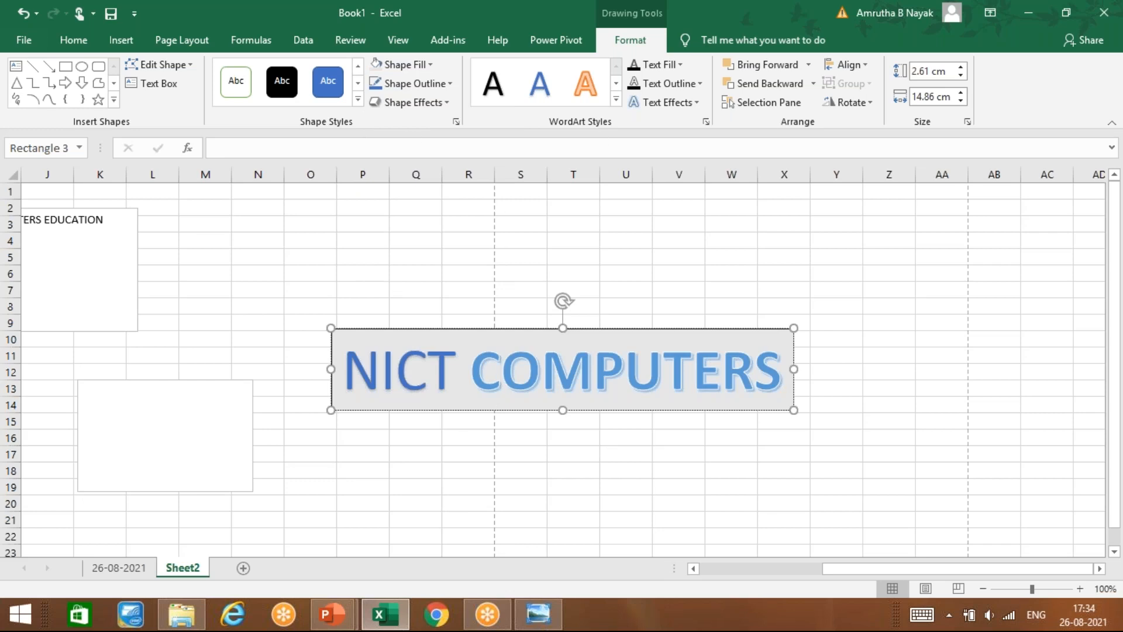
{"action": "left_click", "coordinate": [281, 358]}
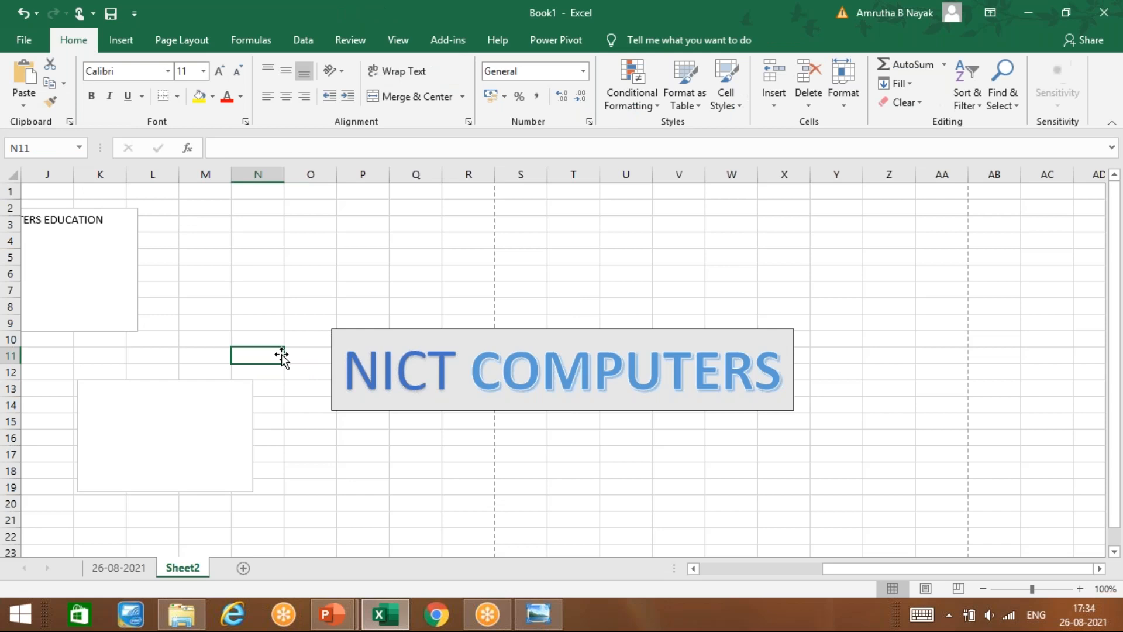
{"action": "left_click", "coordinate": [134, 42]}
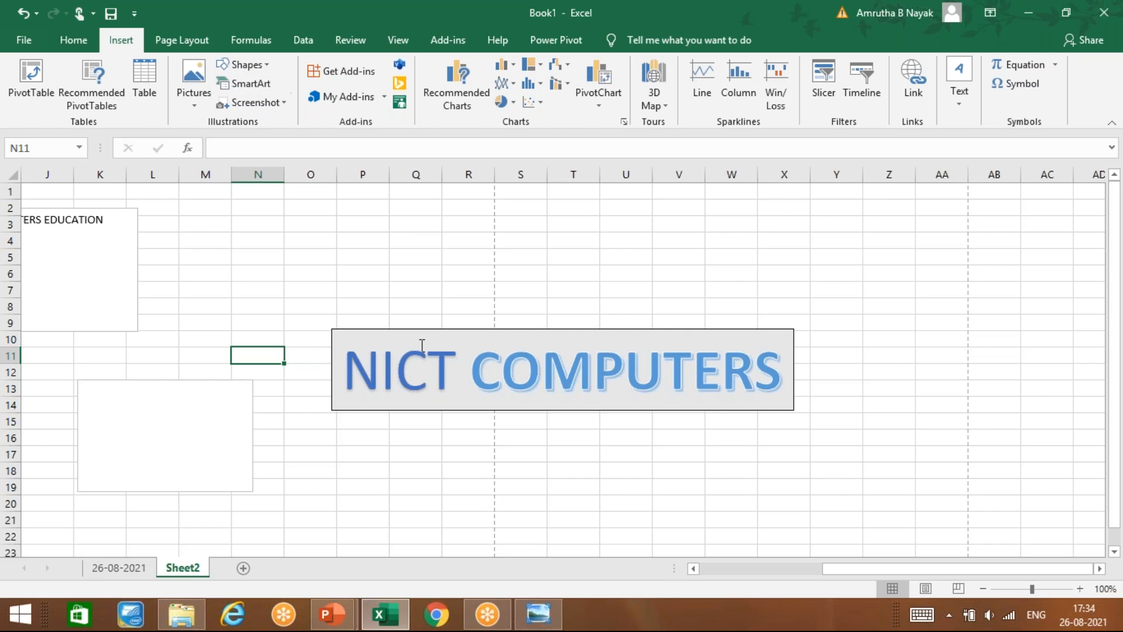
Step: Select cell Q21, glance at the Insert tab's Text options, then scroll down and select cell P26
{"action": "left_click", "coordinate": [416, 521]}
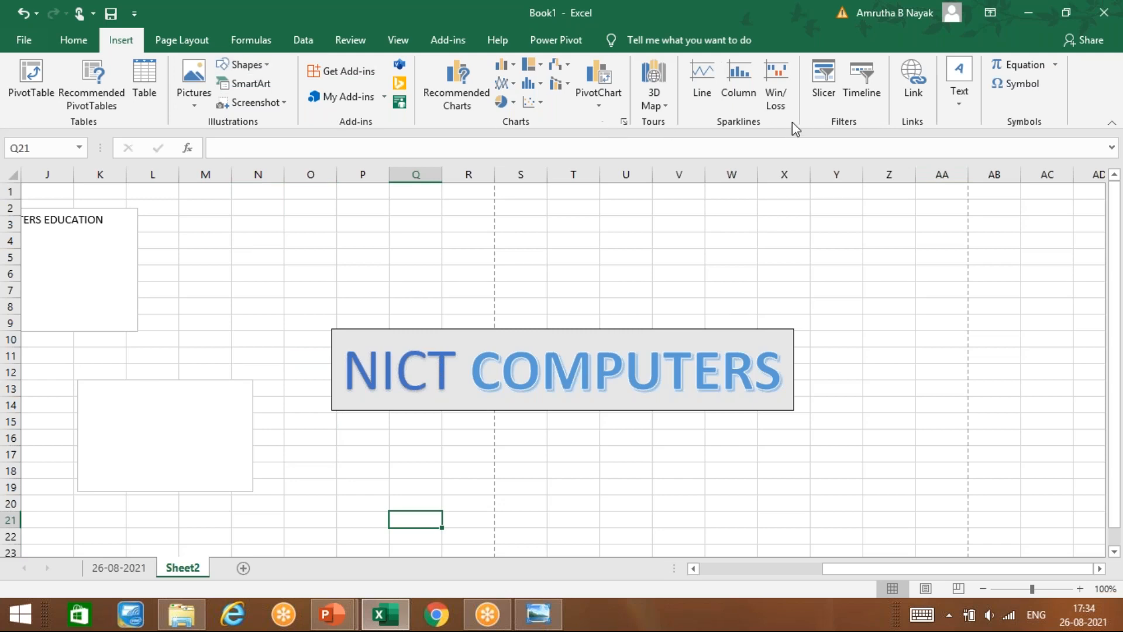
{"action": "left_click", "coordinate": [955, 100]}
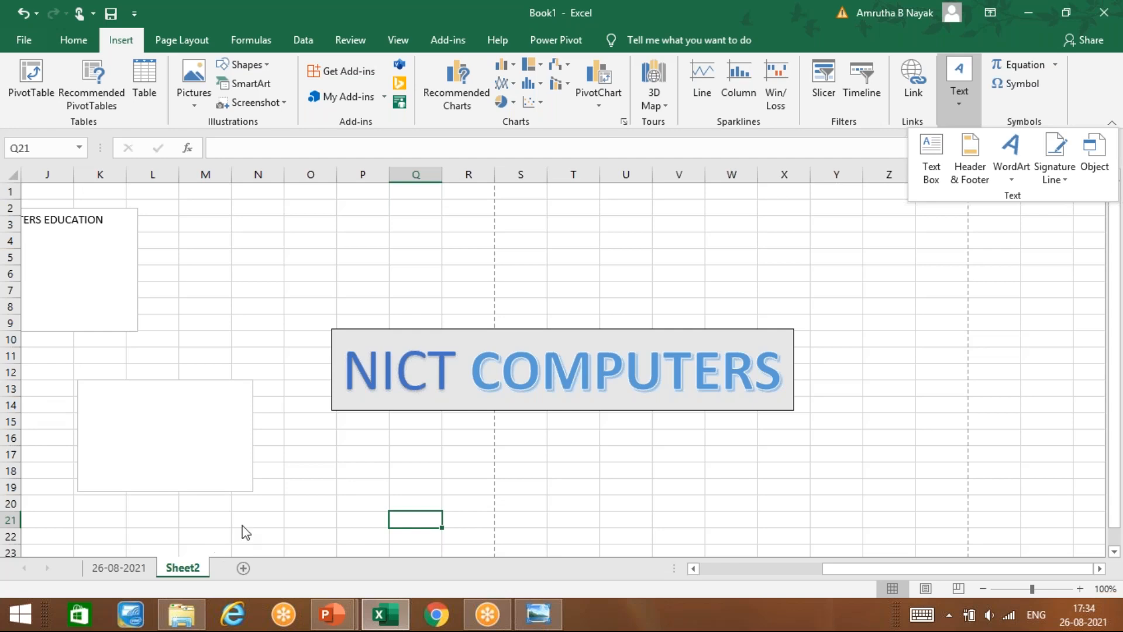
{"action": "left_click", "coordinate": [269, 496]}
{"action": "scroll", "coordinate": [269, 496], "scroll_direction": "down", "scroll_amount": 1}
{"action": "scroll", "coordinate": [363, 454], "scroll_direction": "down", "scroll_amount": 2}
{"action": "left_click", "coordinate": [363, 454]}
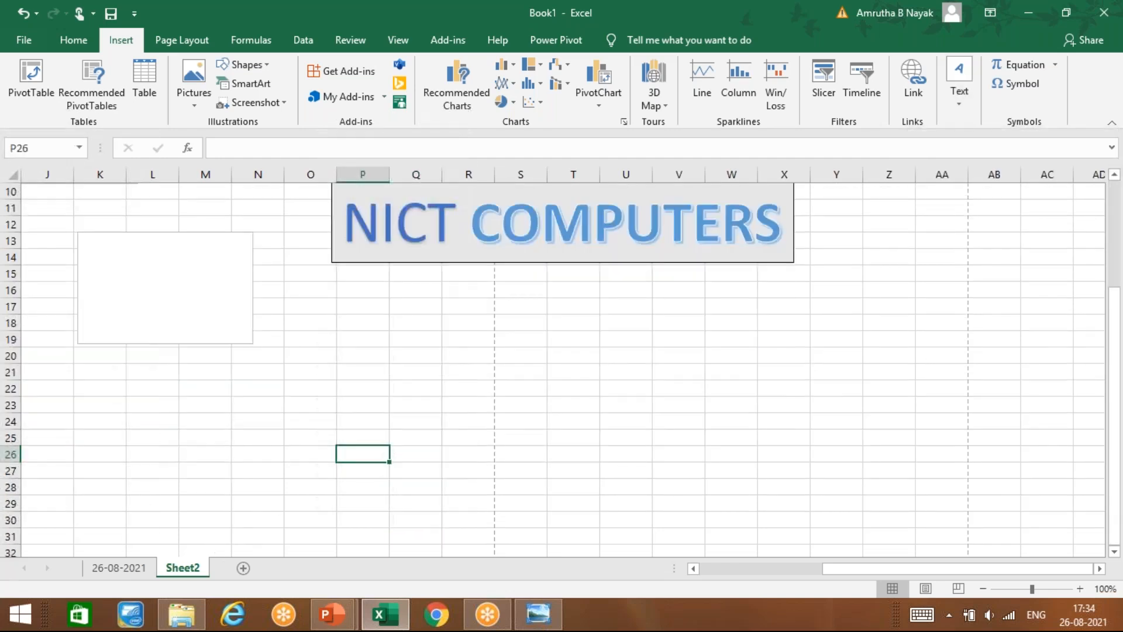
Step: Browse the Signature Line and WordArt choices, then switch to EXCEL NOTES.pptx slide 32 in PowerPoint
{"action": "left_click", "coordinate": [960, 110]}
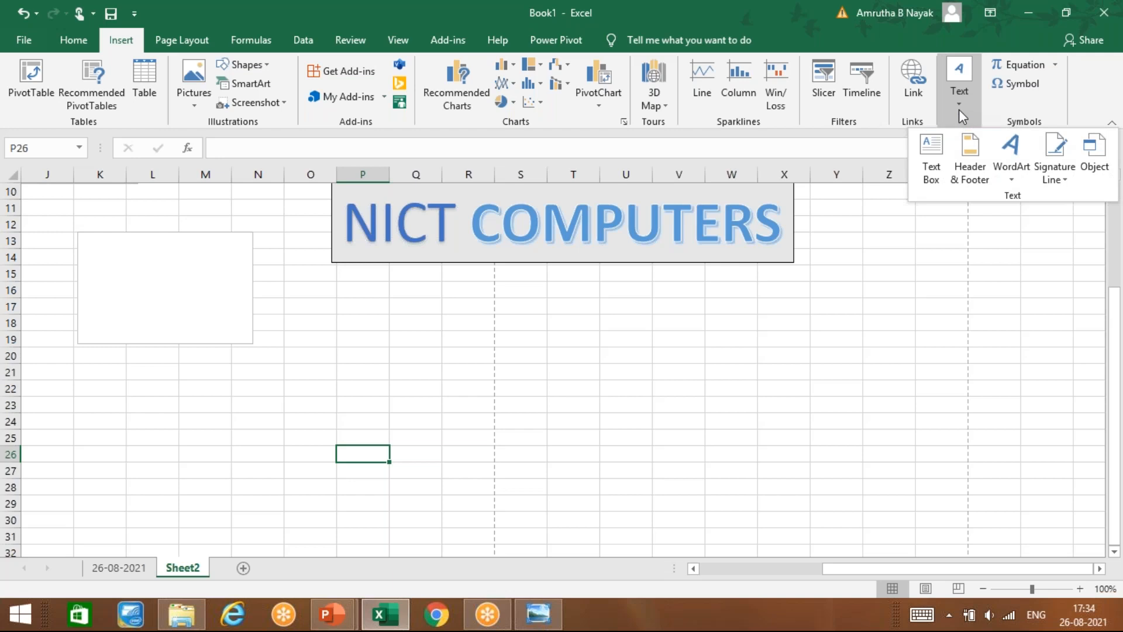
{"action": "left_click", "coordinate": [1062, 181]}
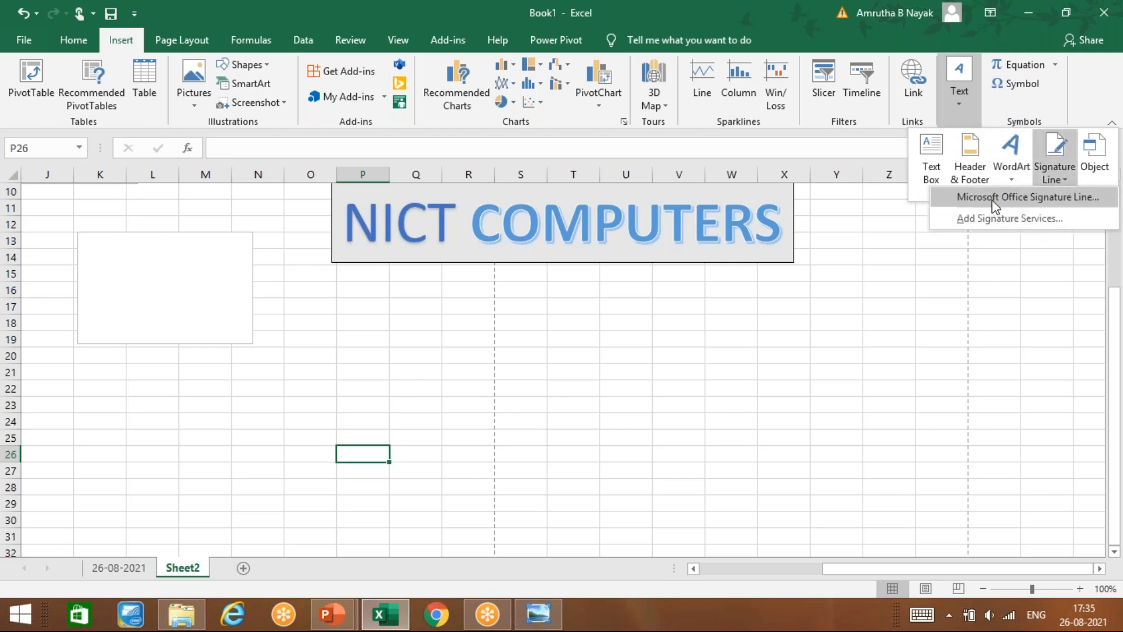
{"action": "left_click", "coordinate": [1014, 173]}
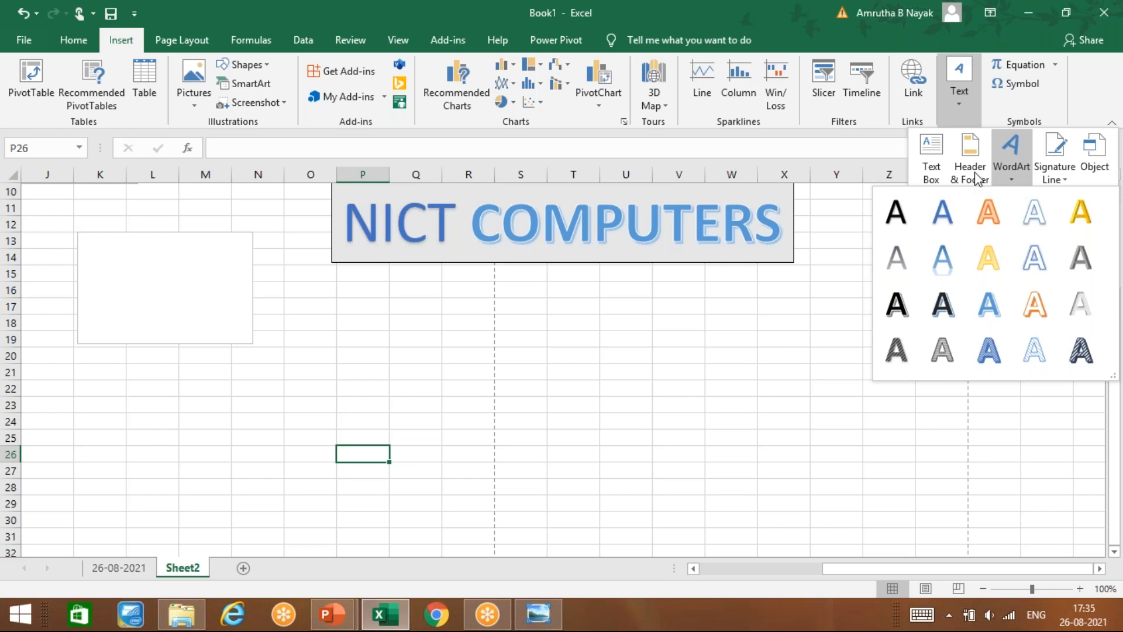
{"action": "left_click", "coordinate": [1061, 170]}
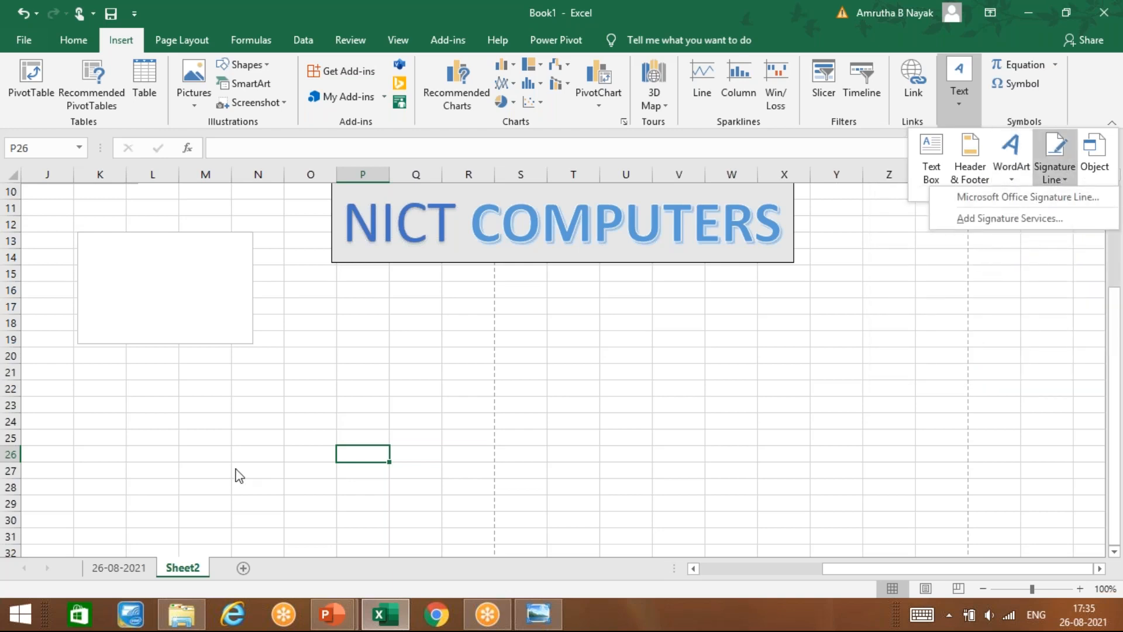
{"action": "left_click", "coordinate": [349, 451]}
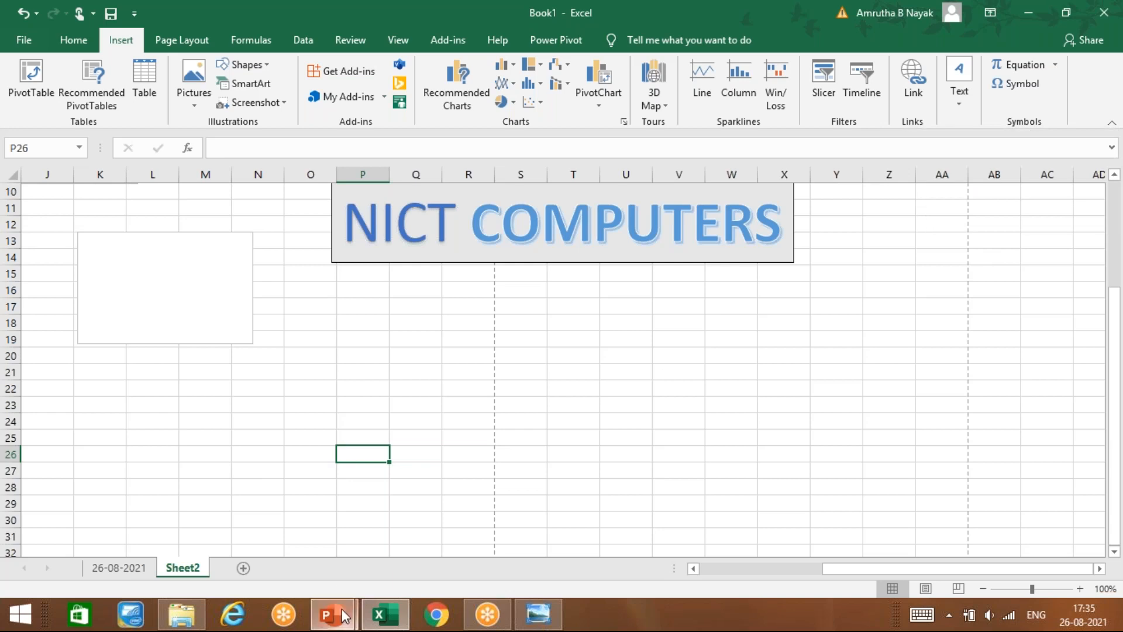
{"action": "mouse_move", "coordinate": [332, 615]}
{"action": "left_click", "coordinate": [388, 550]}
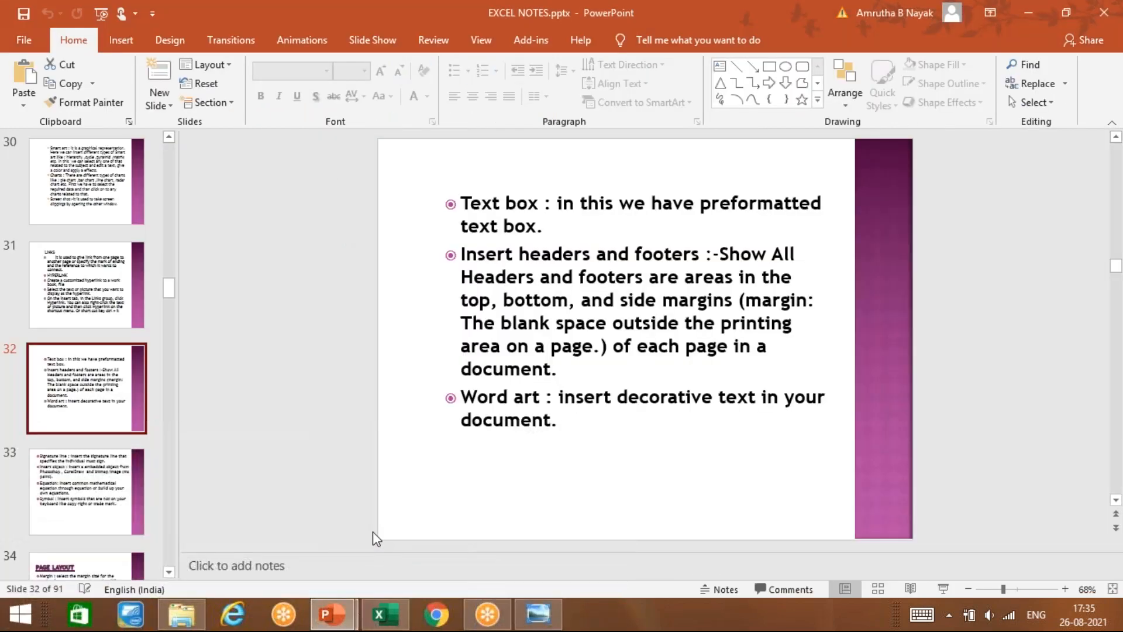
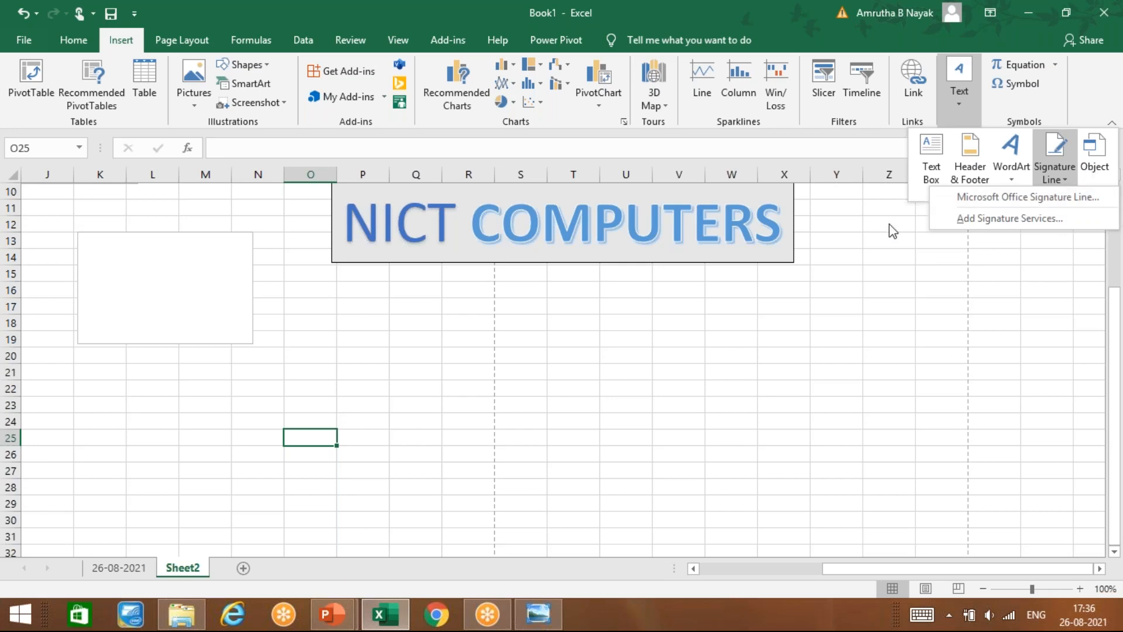
Step: Bring up the Signature Line choices in the Insert tab's Text group
{"action": "left_click", "coordinate": [1063, 194]}
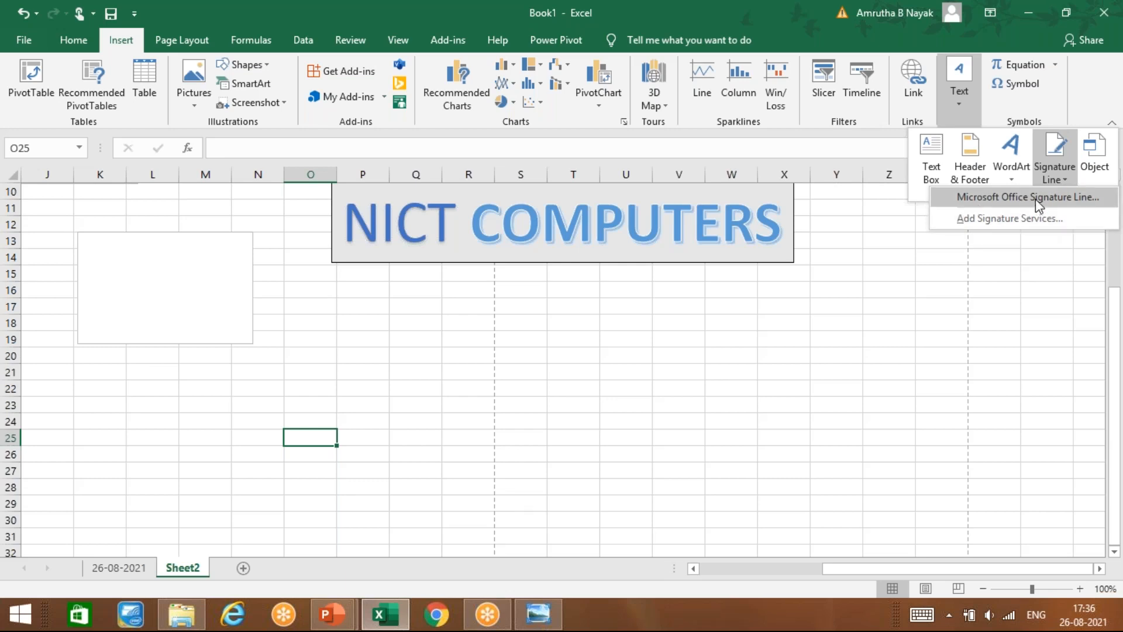
Step: Add an Office signature line with the suggested signer's name and title MANAGER, then dismiss the Networks panel
{"action": "left_click", "coordinate": [1038, 200]}
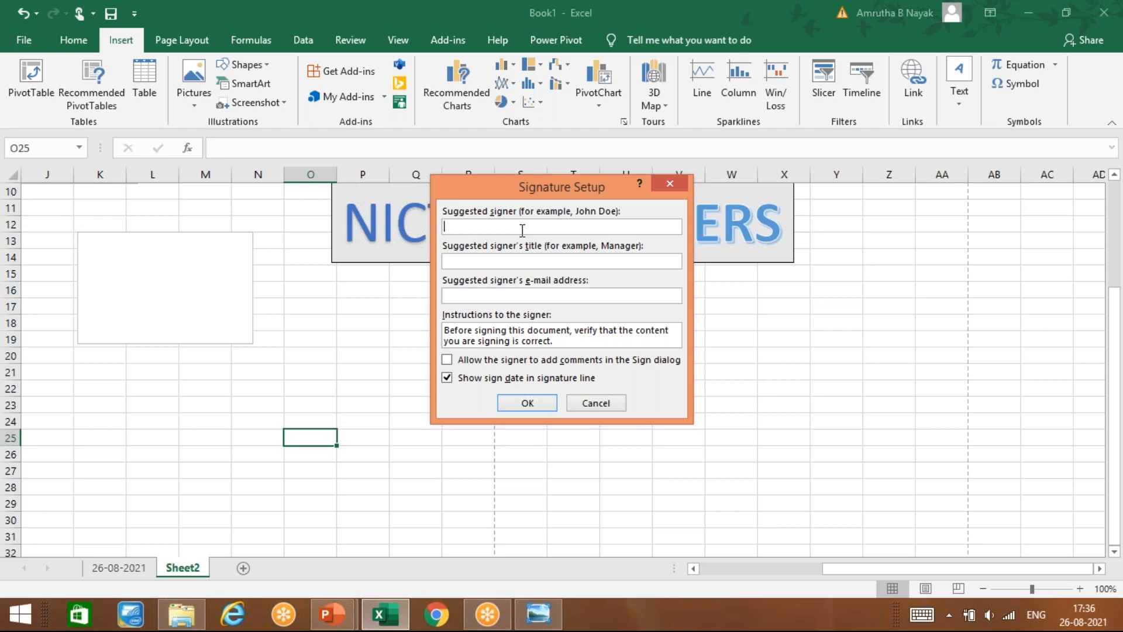
{"action": "type", "text": "JOHN"}
{"action": "key", "text": "Tab"}
{"action": "key", "text": "Tab"}
{"action": "type", "text": "MANGAE"}
{"action": "key", "text": "BackSpace"}
{"action": "key", "text": "BackSpace"}
{"action": "key", "text": "BackSpace"}
{"action": "type", "text": "AGER"}
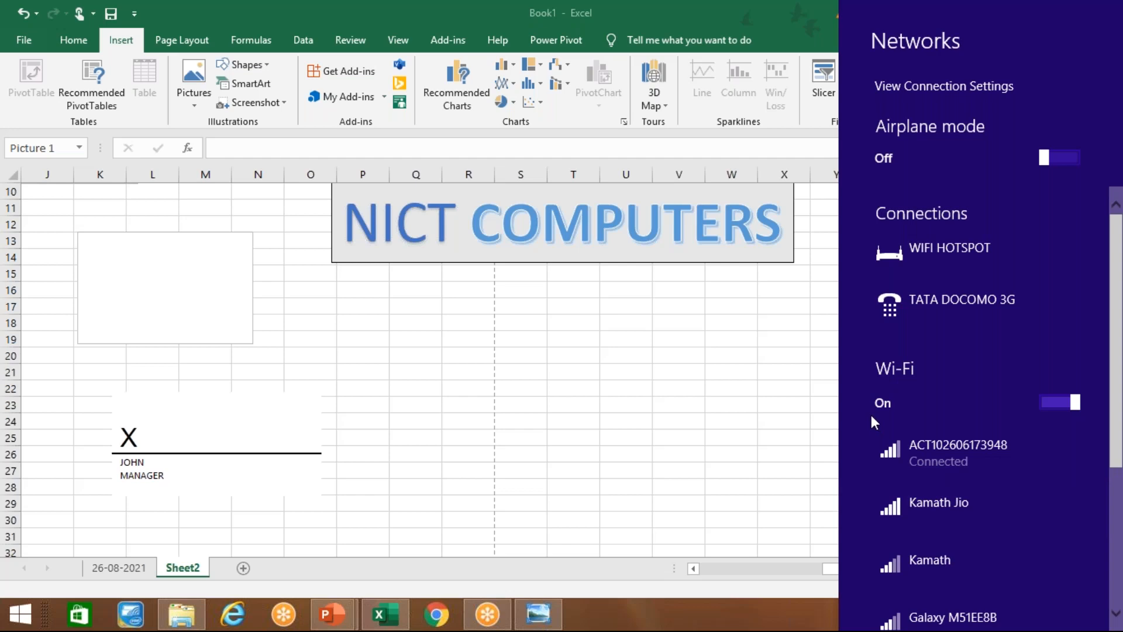
{"action": "left_click", "coordinate": [809, 359]}
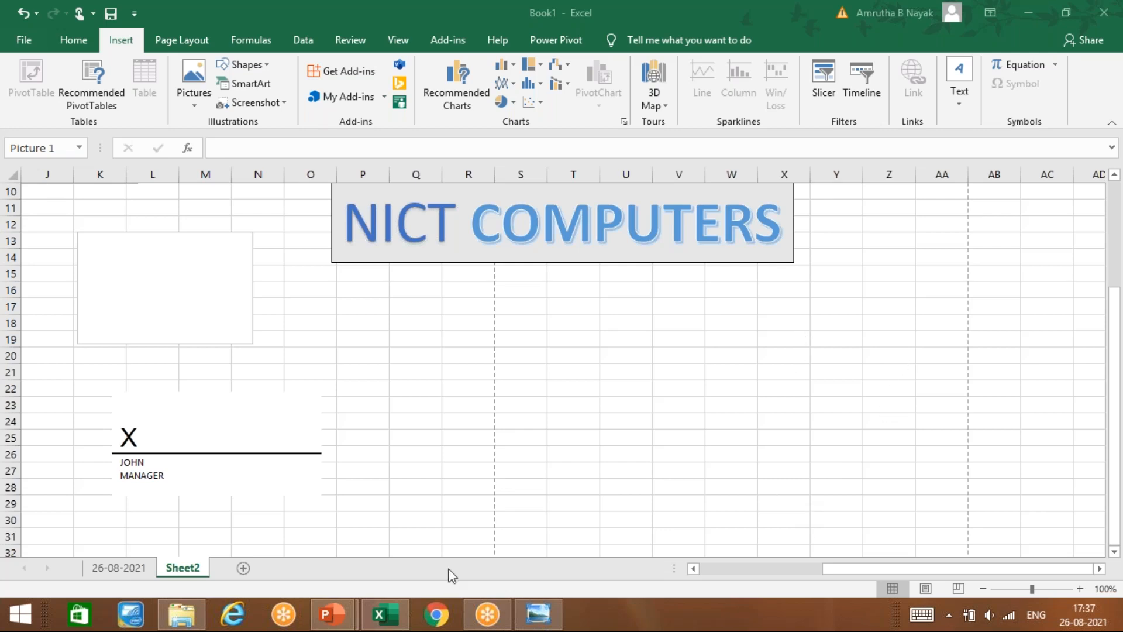
Step: Drag the signature line aside and delete it, then reopen the Signature Line choices
{"action": "left_click_drag", "start_coordinate": [216, 416], "coordinate": [390, 415]}
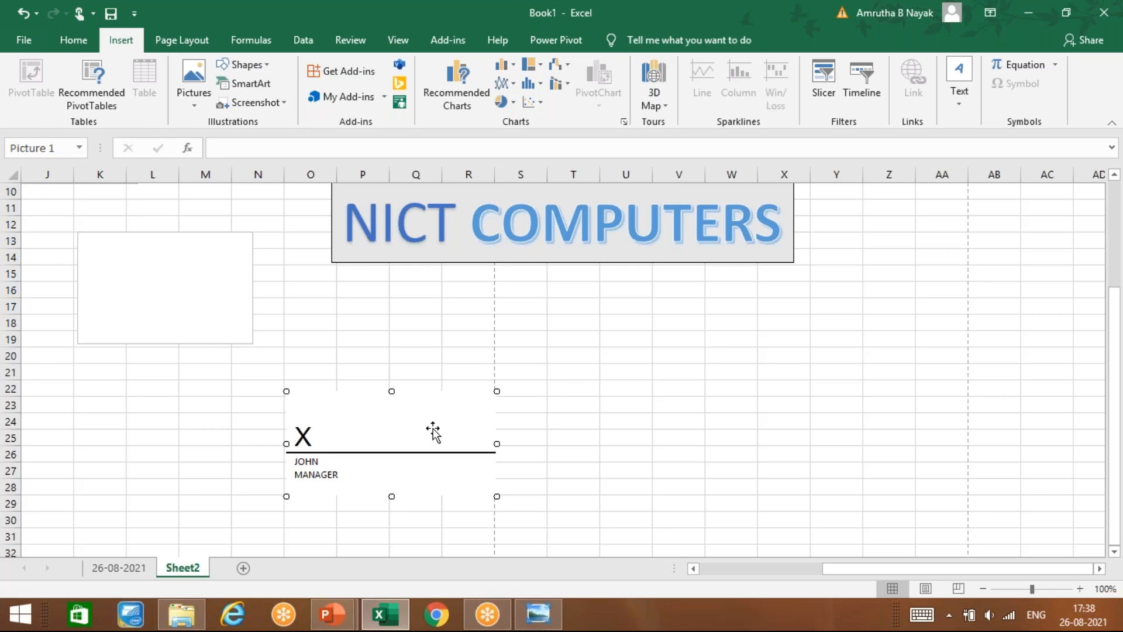
{"action": "key", "text": "Delete"}
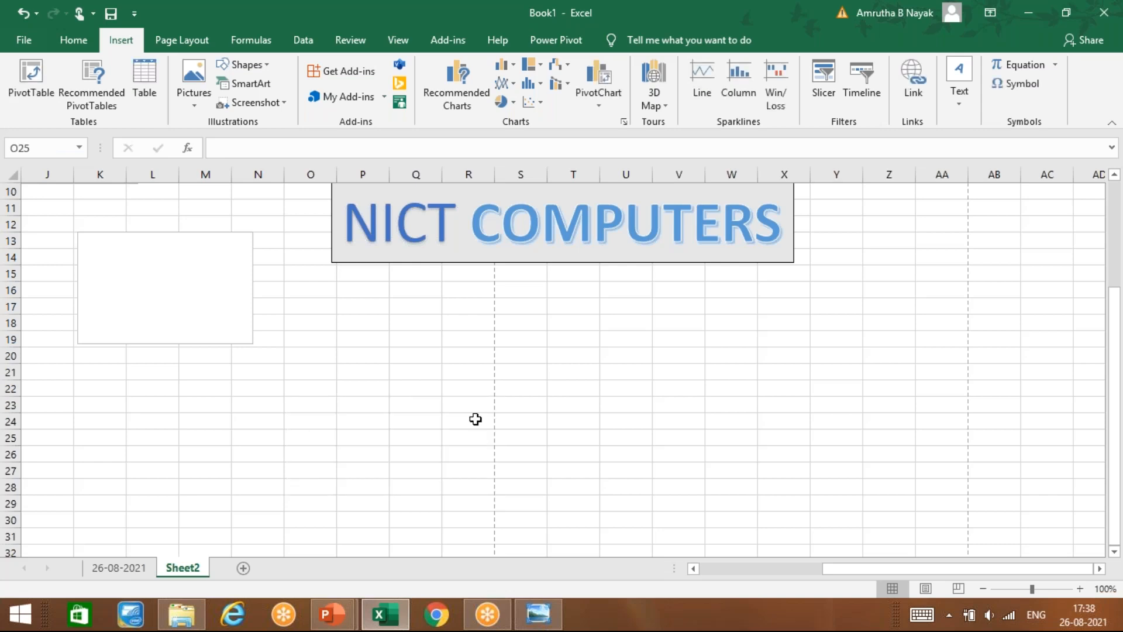
{"action": "left_click", "coordinate": [960, 104]}
{"action": "left_click", "coordinate": [1052, 179]}
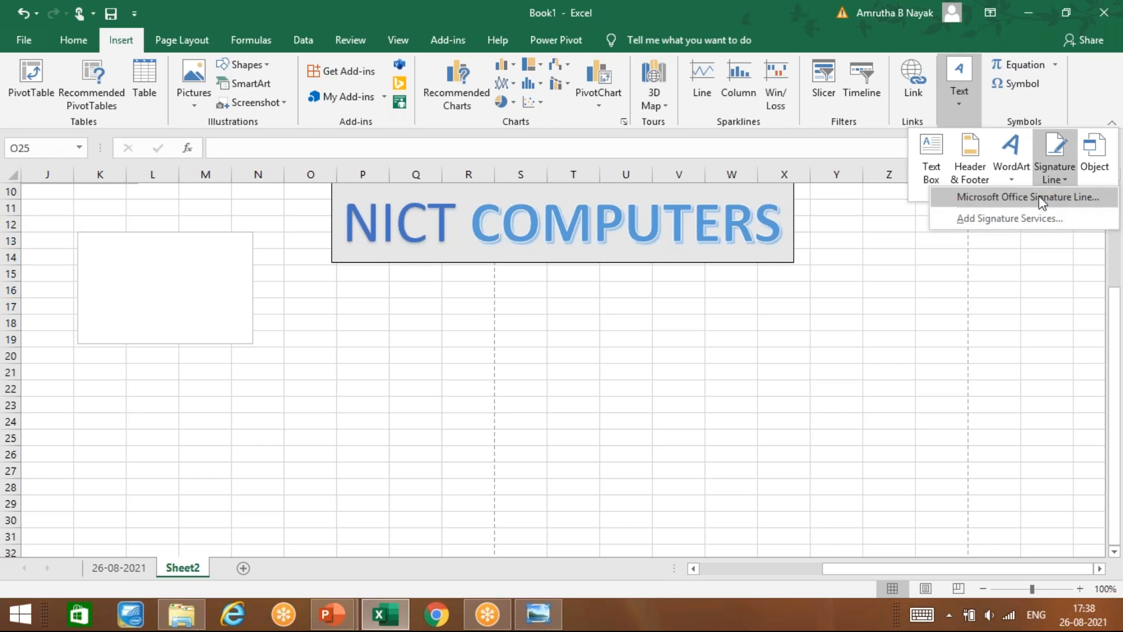
Step: Insert a fresh Office signature line with the signer's name and title MANAGER
{"action": "left_click", "coordinate": [1042, 202]}
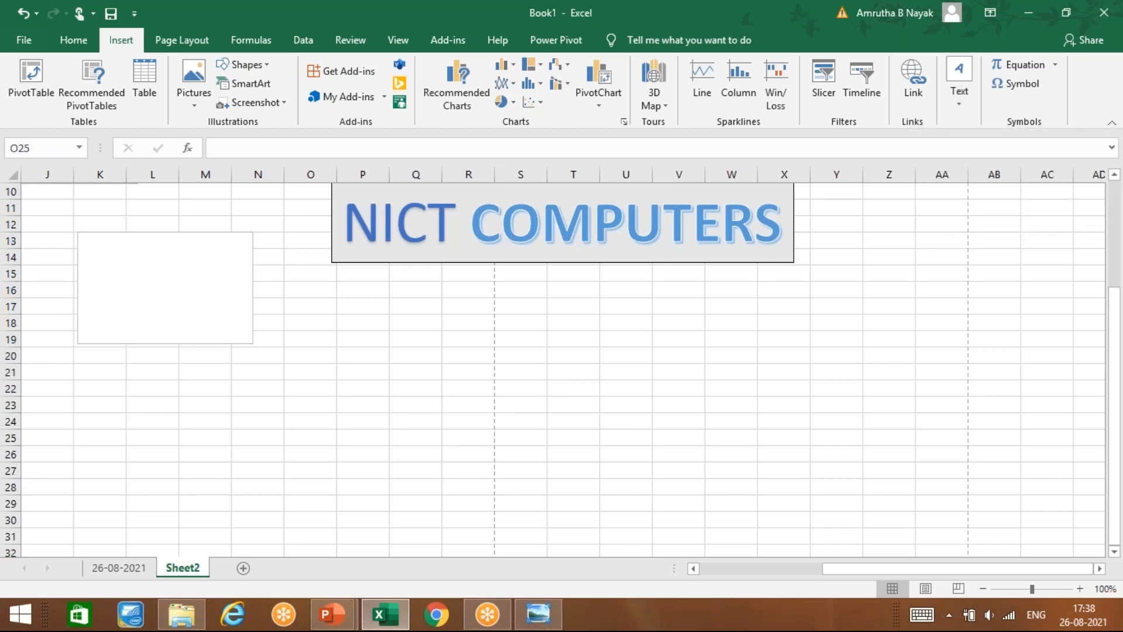
{"action": "type", "text": "JOHN"}
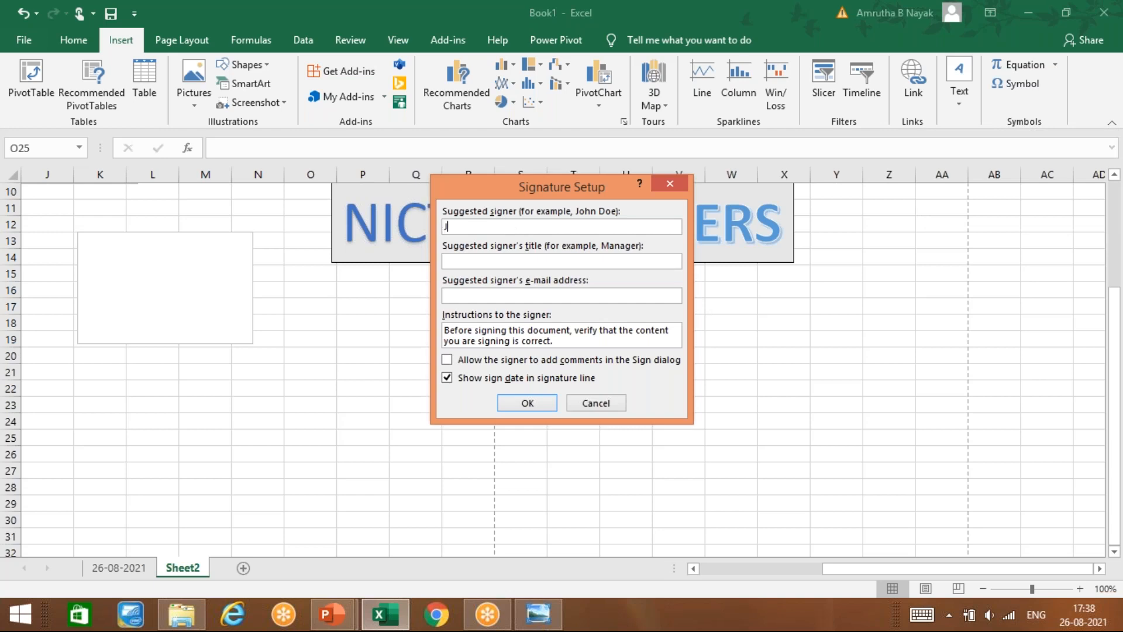
{"action": "key", "text": "Tab"}
{"action": "type", "text": "MANAGER"}
{"action": "left_click", "coordinate": [528, 404]}
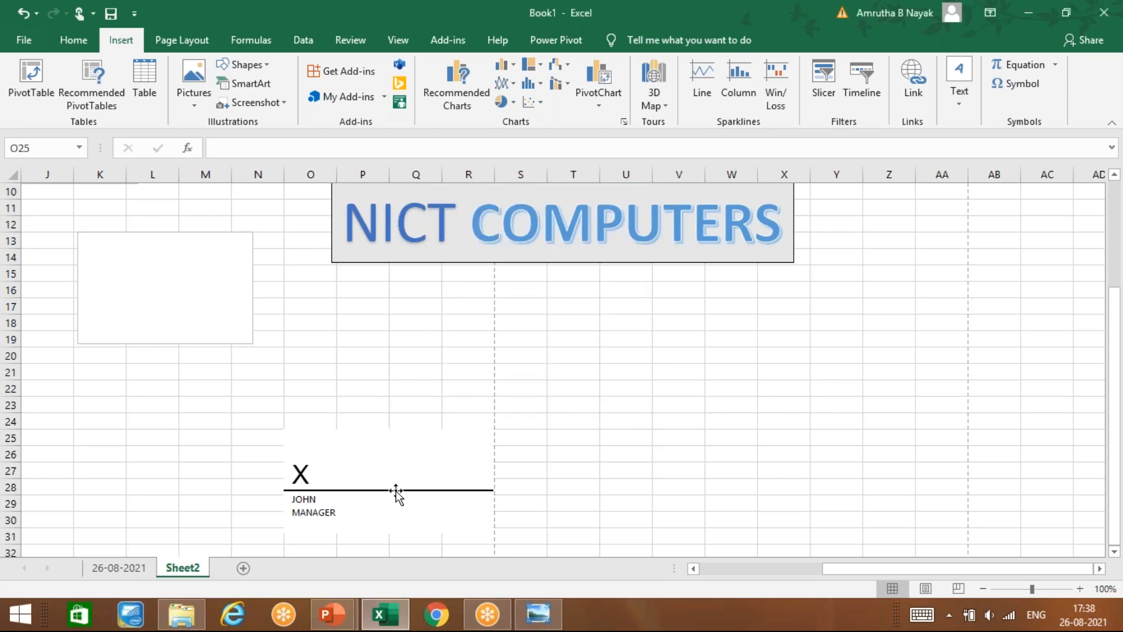
Step: Select the new signature line and briefly reopen, then close, the Signature Line menu
{"action": "left_click", "coordinate": [326, 489]}
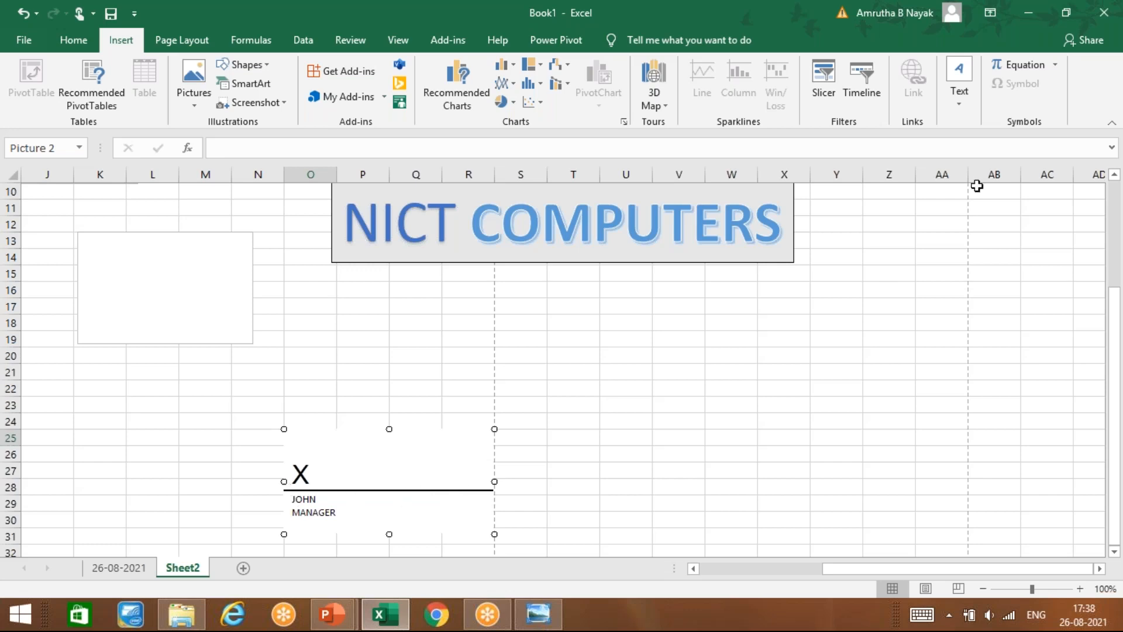
{"action": "left_click", "coordinate": [977, 97]}
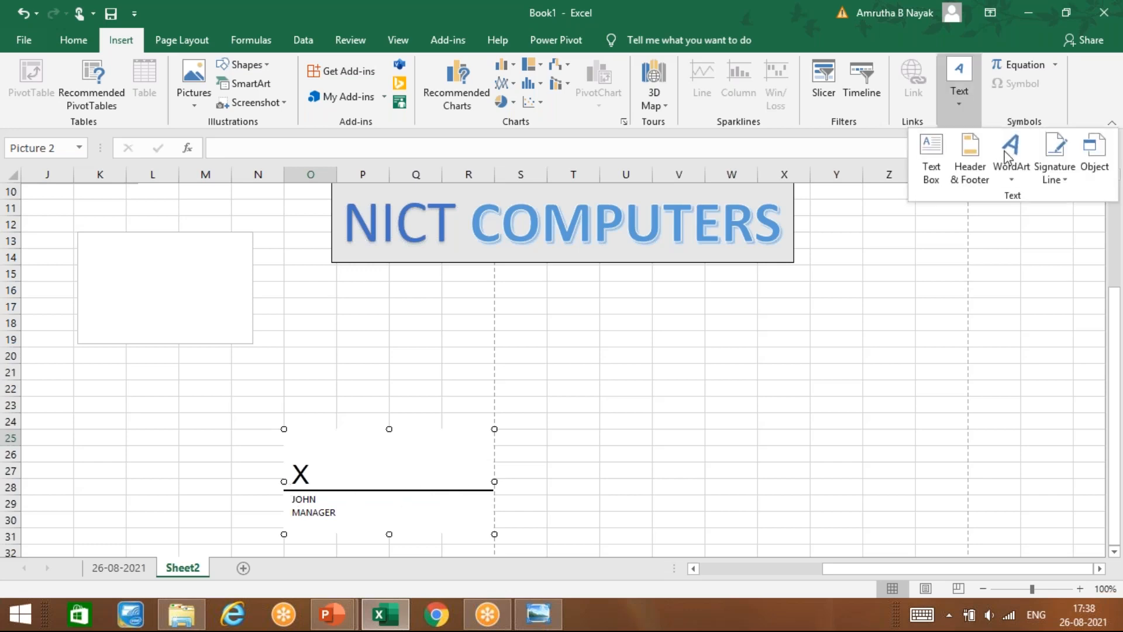
{"action": "left_click", "coordinate": [1053, 181]}
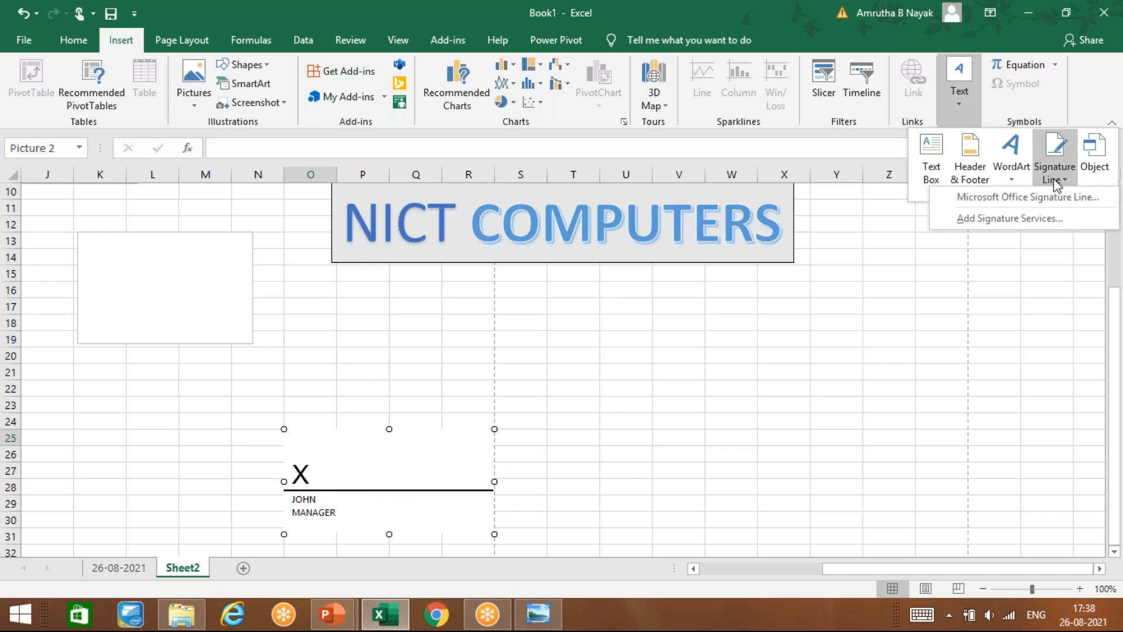
{"action": "left_click", "coordinate": [553, 367]}
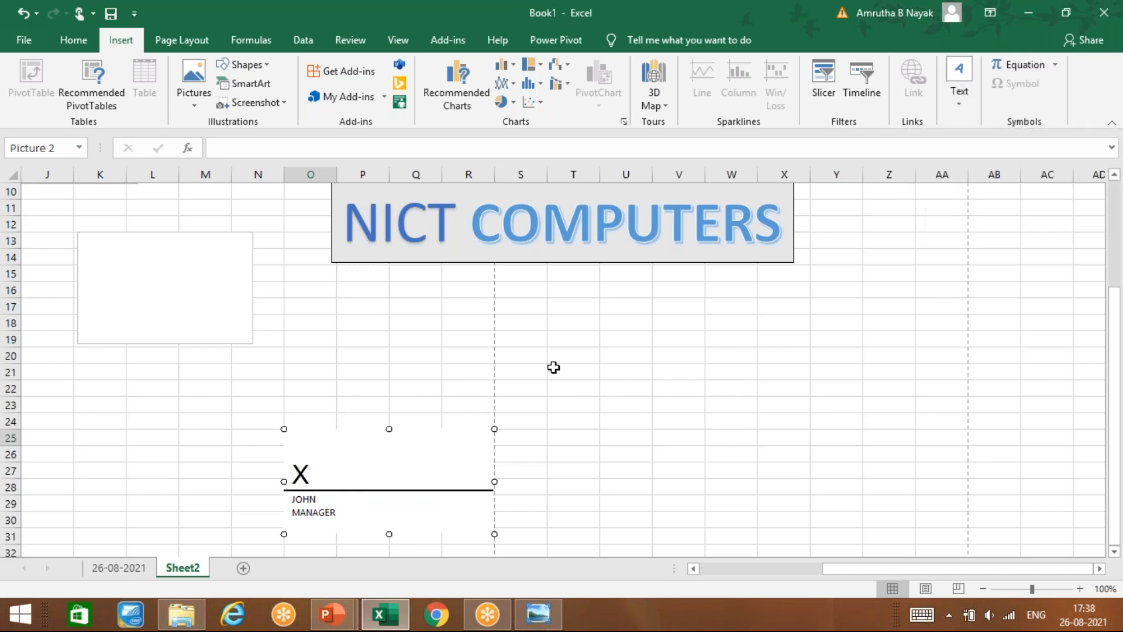
Step: From cell V20, add a second MANAGER signature line for another signer with comments allowed
{"action": "left_click", "coordinate": [667, 354]}
{"action": "left_click", "coordinate": [959, 93]}
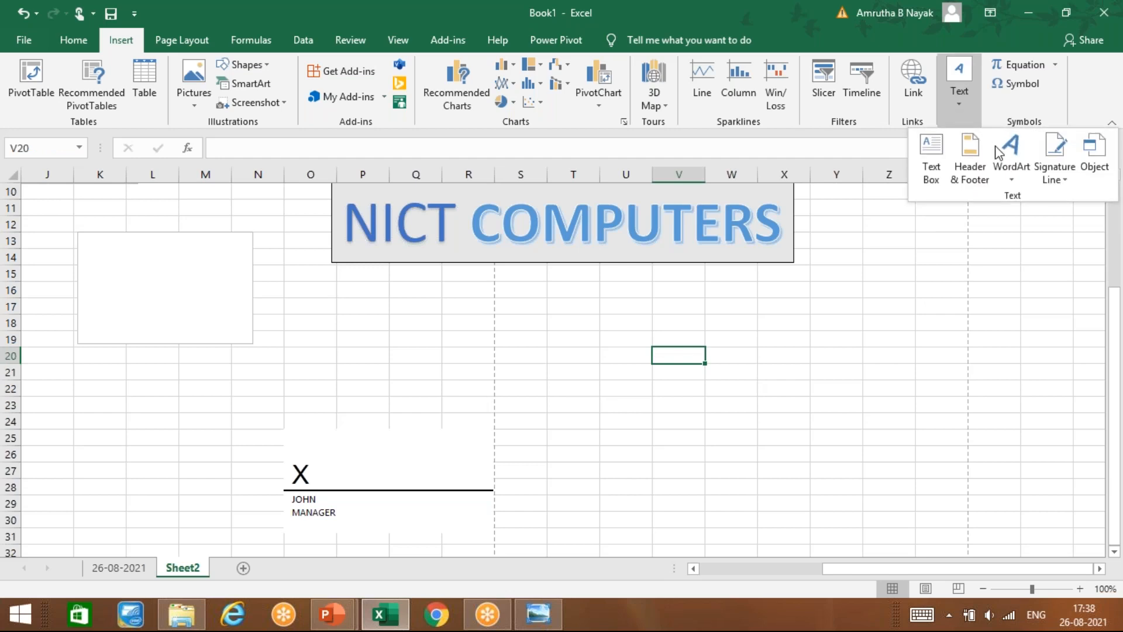
{"action": "left_click", "coordinate": [1054, 176]}
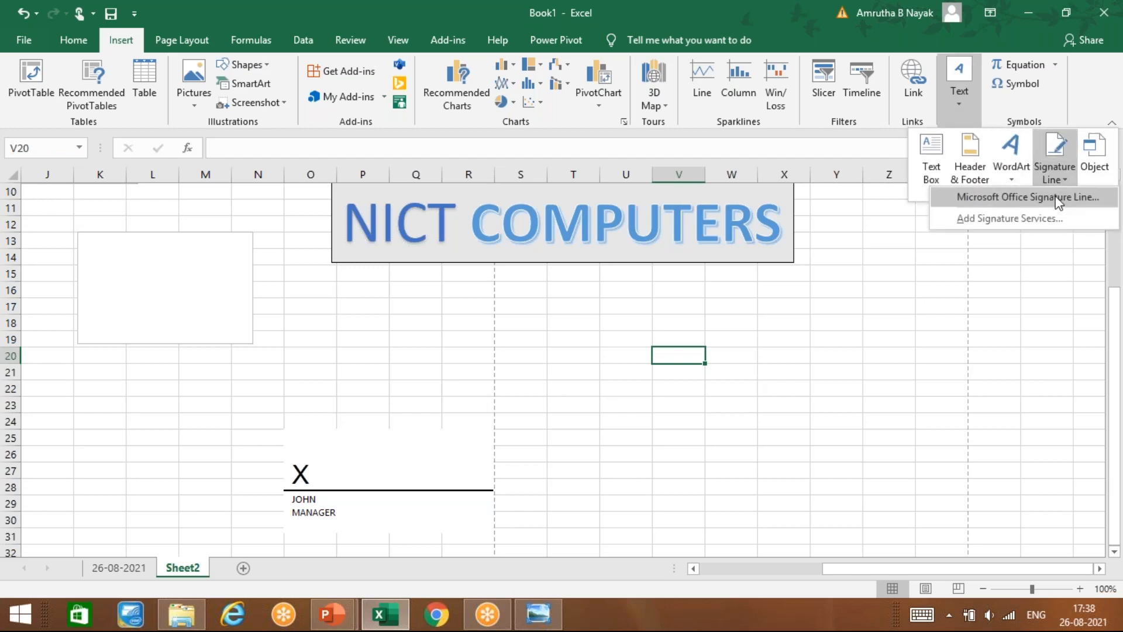
{"action": "left_click", "coordinate": [1058, 199]}
{"action": "type", "text": "SONU"}
{"action": "key", "text": "Tab"}
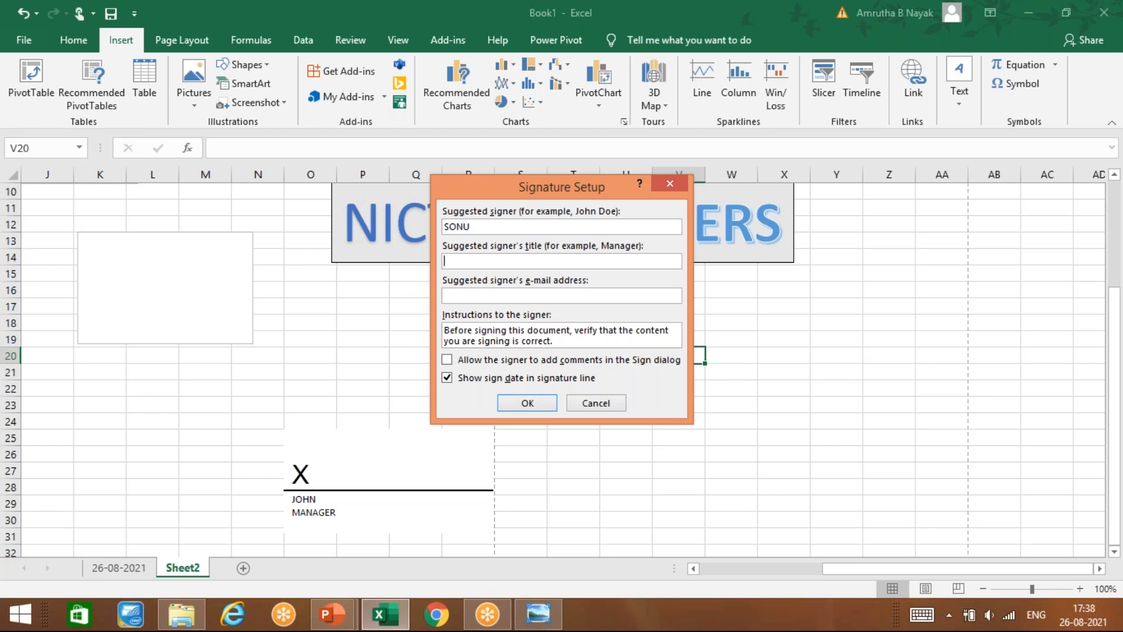
{"action": "type", "text": "MANAGER"}
{"action": "key", "text": "Tab"}
{"action": "left_click", "coordinate": [447, 361]}
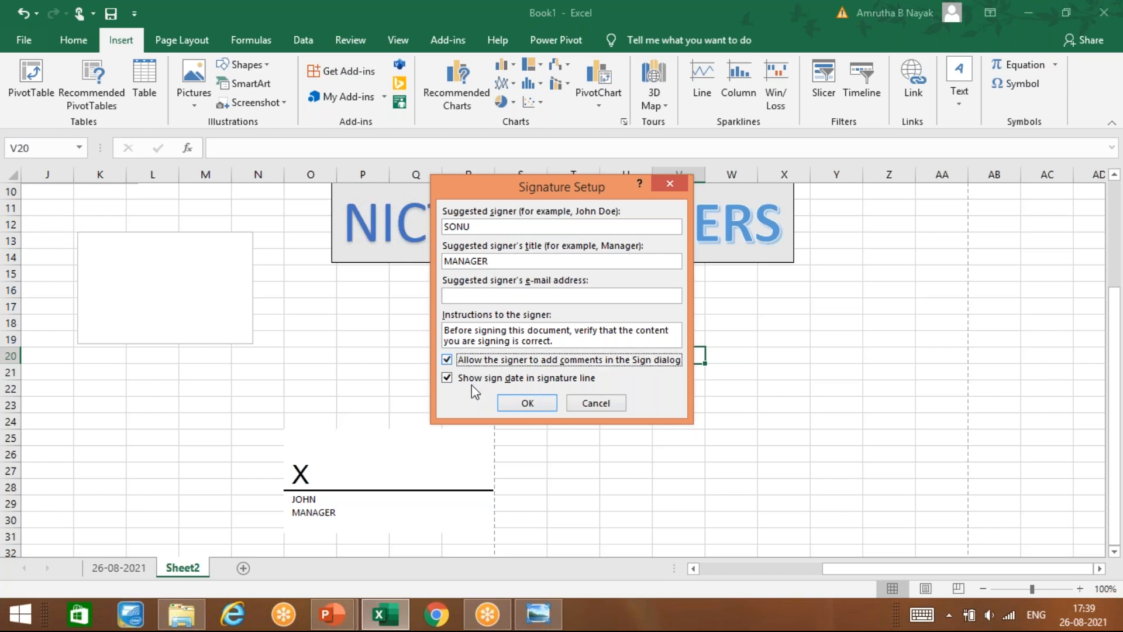
{"action": "left_click", "coordinate": [506, 402]}
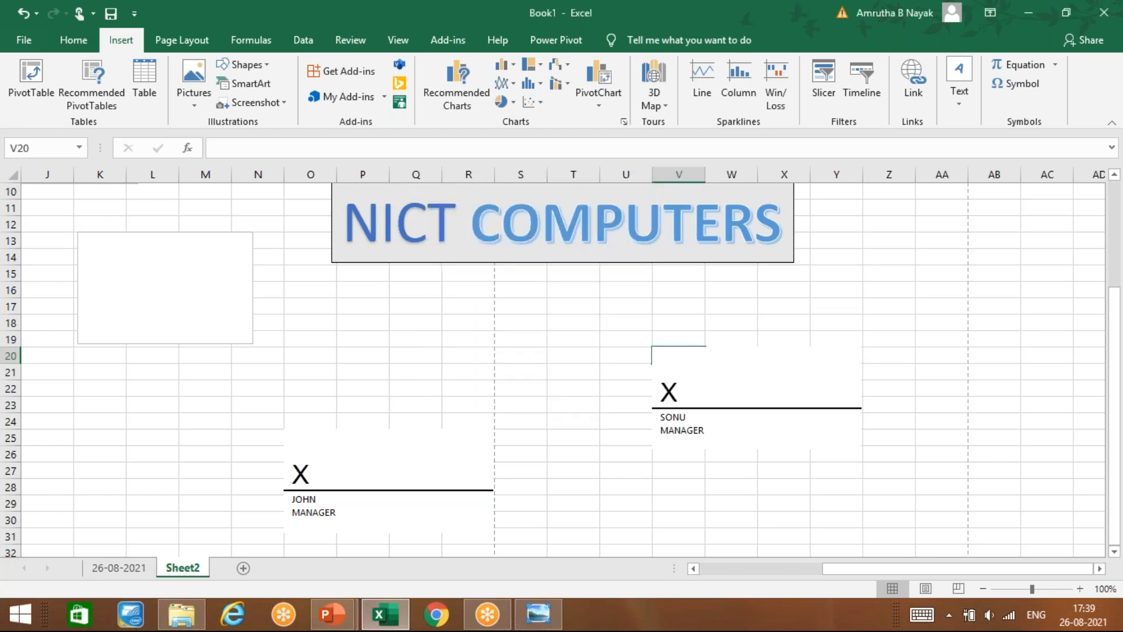
Step: Move the second signature line up and left to around rows 16–22, then deselect
{"action": "left_click_drag", "start_coordinate": [737, 369], "coordinate": [490, 391]}
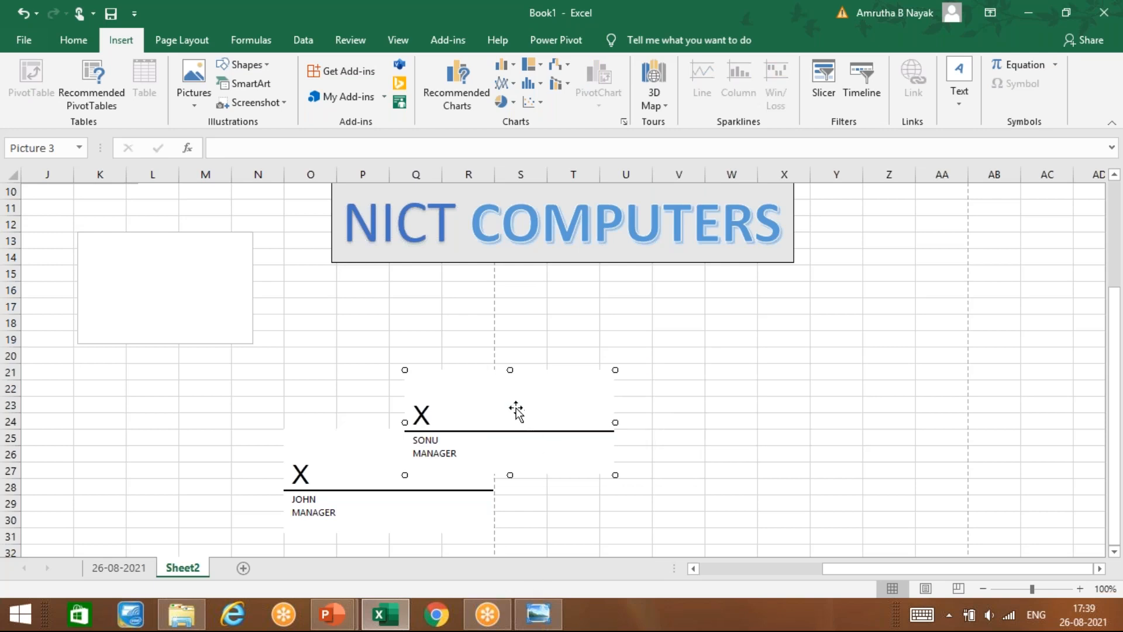
{"action": "mouse_move", "coordinate": [528, 418]}
{"action": "left_mouse_down"}
{"action": "mouse_move", "coordinate": [579, 349]}
{"action": "mouse_move", "coordinate": [606, 335]}
{"action": "left_mouse_up"}
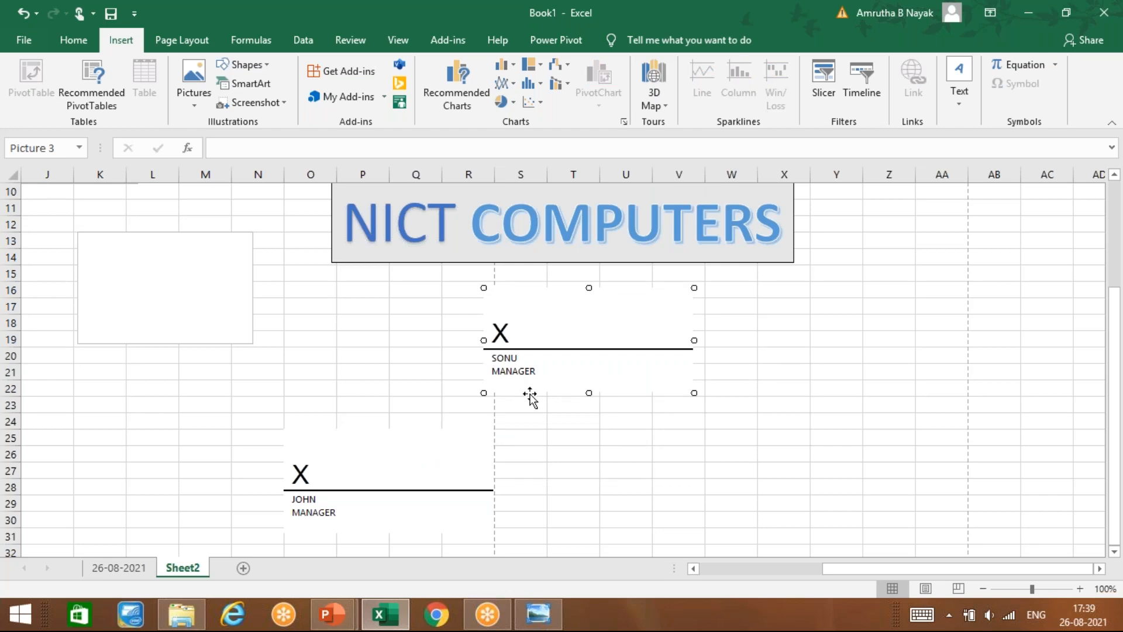
{"action": "left_click", "coordinate": [434, 498]}
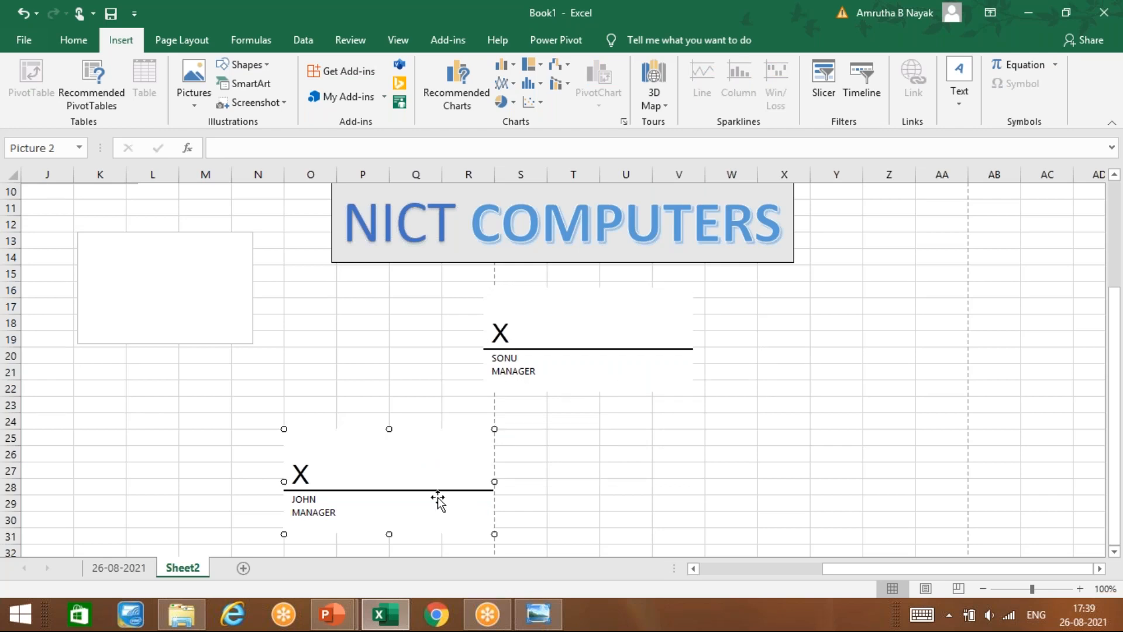
{"action": "left_click", "coordinate": [541, 521]}
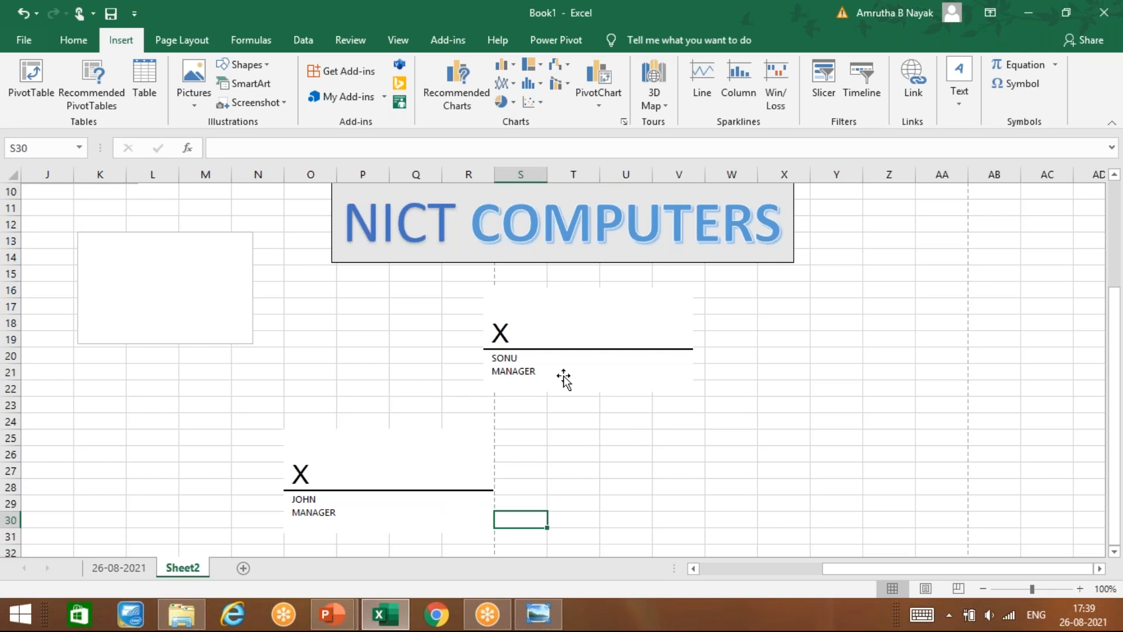
Step: Delete both existing signature lines from Sheet2
{"action": "left_click", "coordinate": [564, 378]}
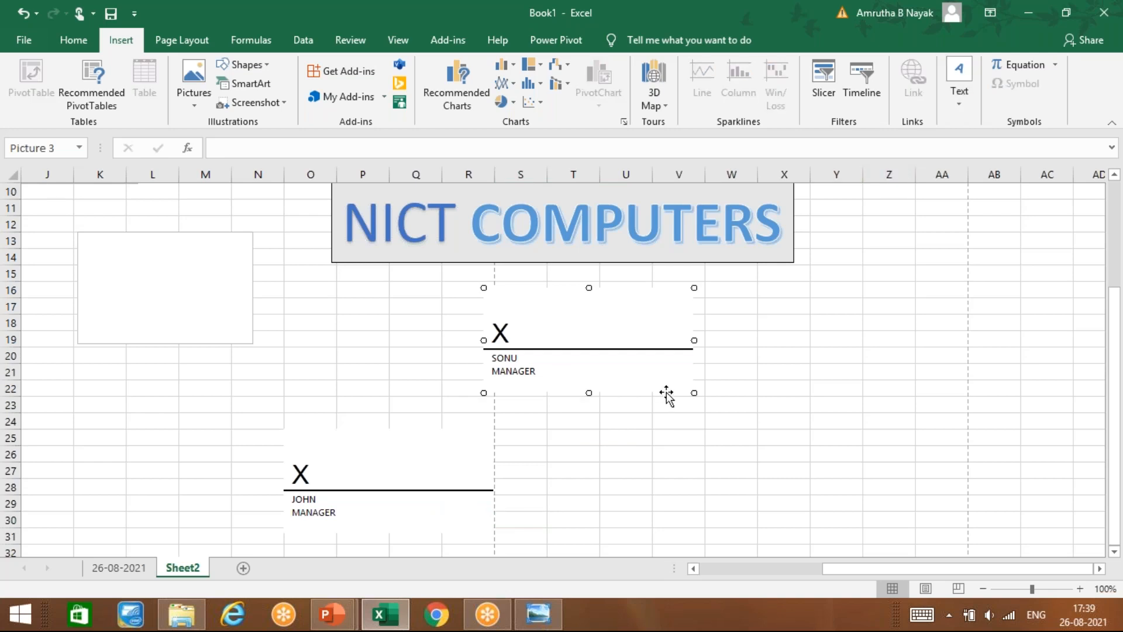
{"action": "key", "text": "Delete"}
{"action": "left_click", "coordinate": [412, 506]}
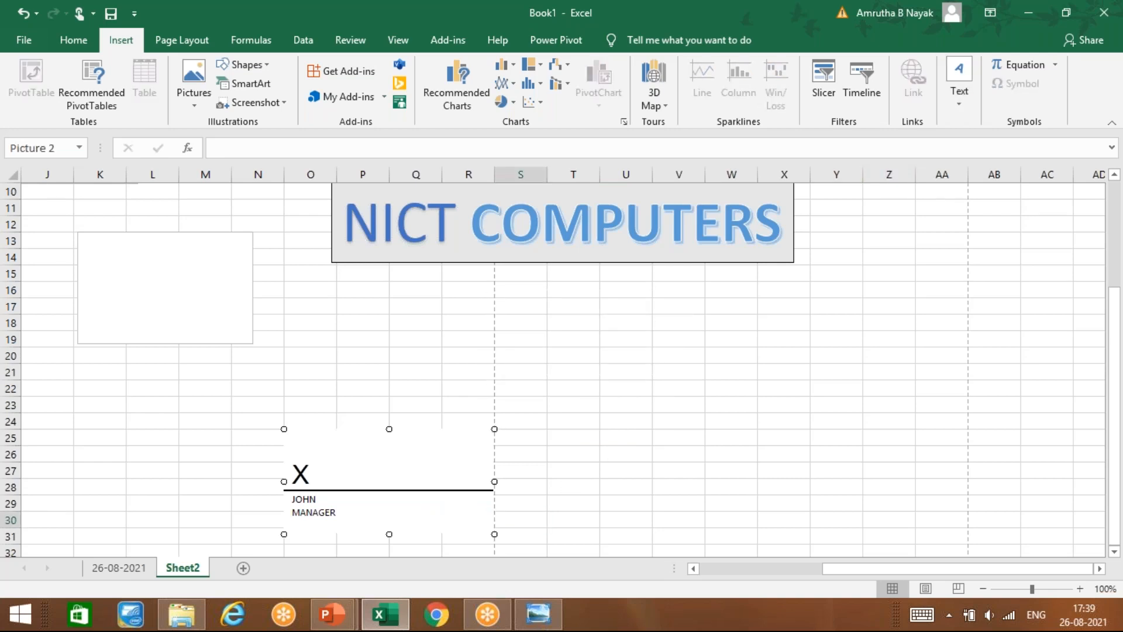
{"action": "key", "text": "Delete"}
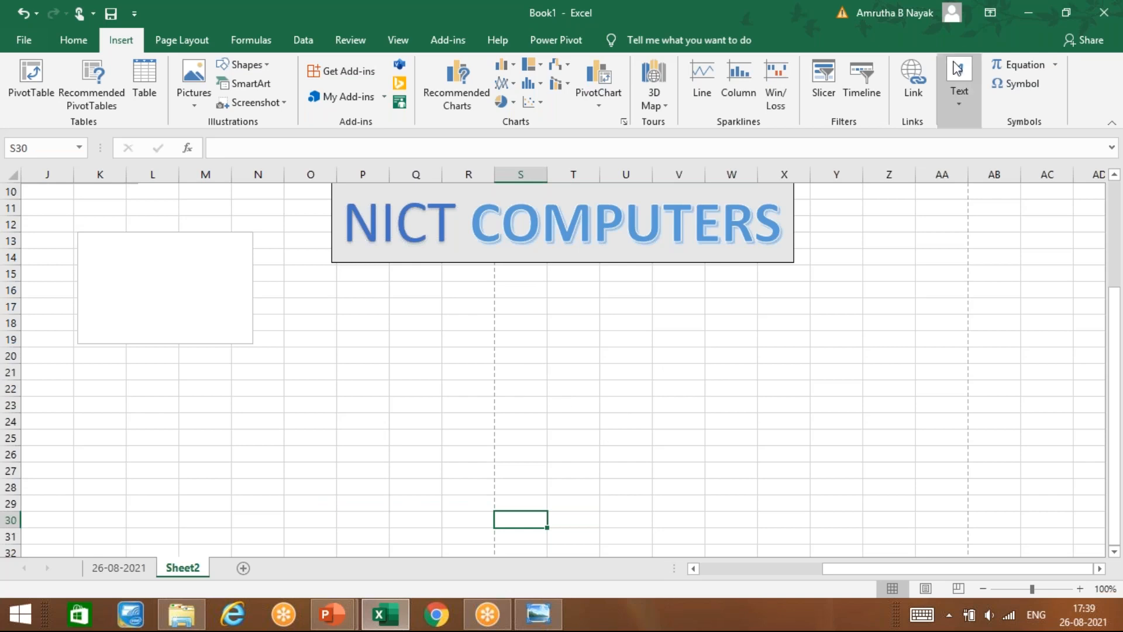
Step: Insert a signature line showing only the signer's name and move it to rows 16–23
{"action": "left_click", "coordinate": [951, 107]}
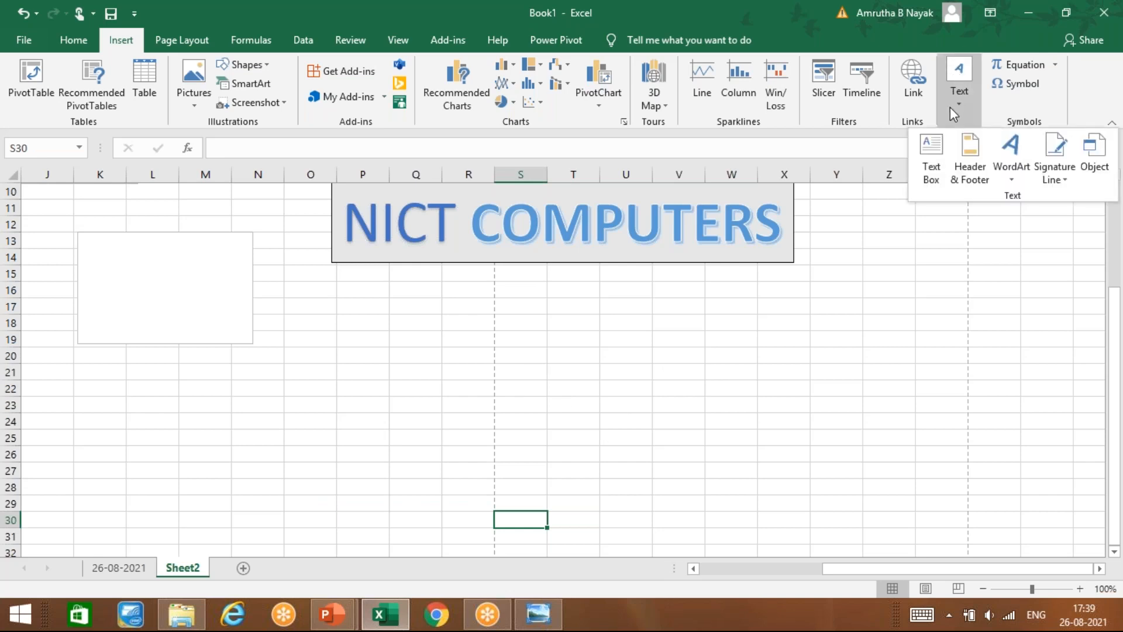
{"action": "left_click", "coordinate": [1059, 183]}
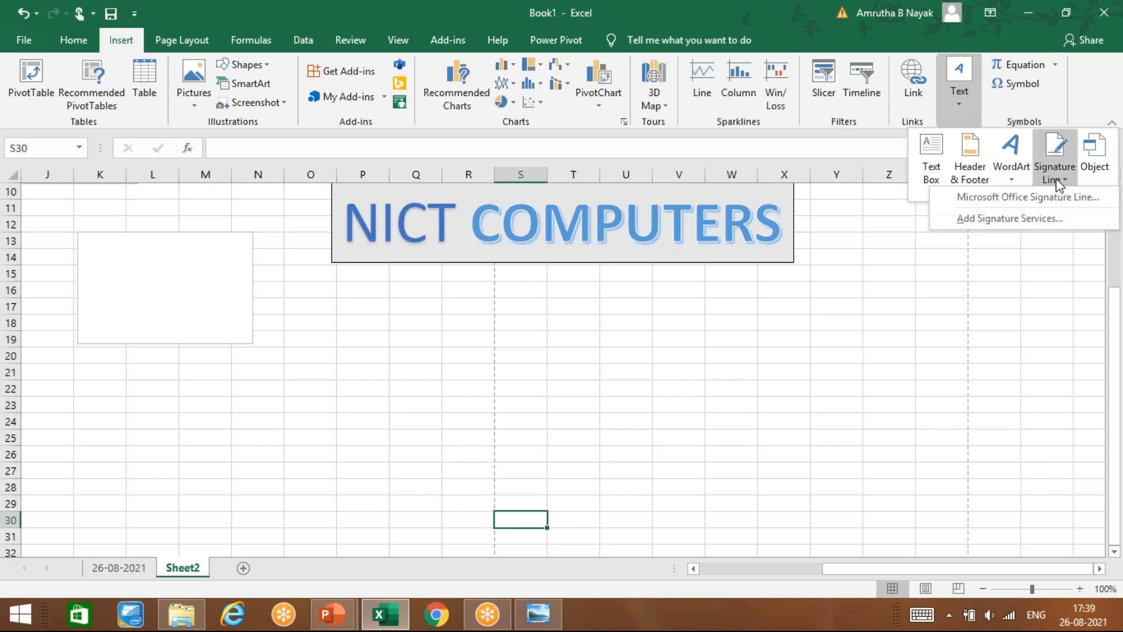
{"action": "left_click", "coordinate": [1046, 209]}
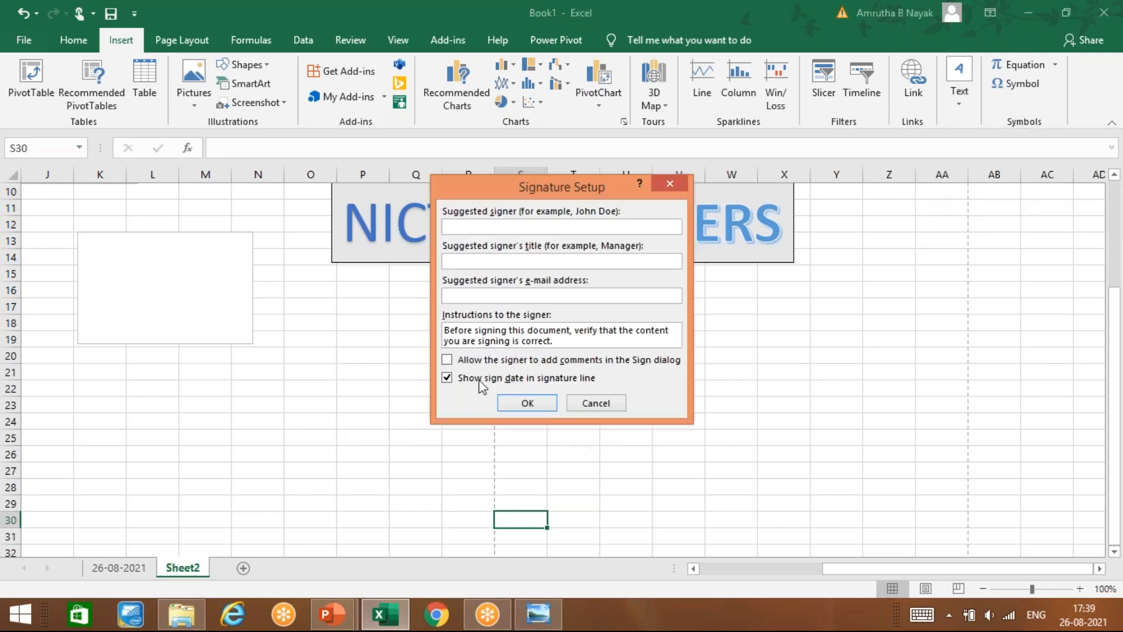
{"action": "type", "text": "SONU"}
{"action": "left_click", "coordinate": [563, 259]}
{"action": "left_click", "coordinate": [530, 407]}
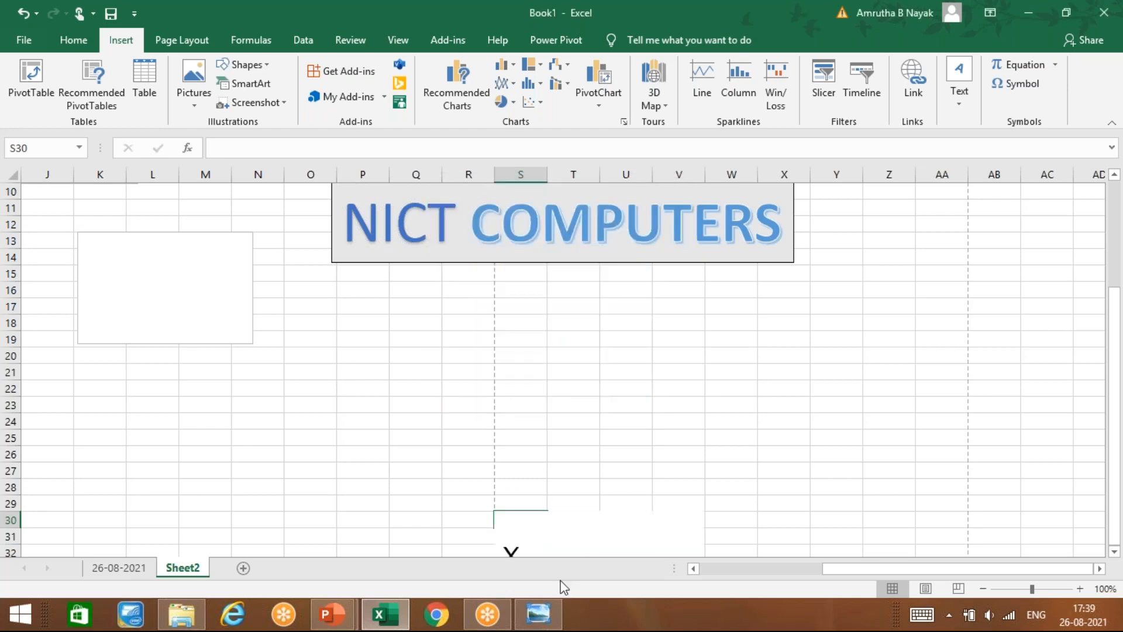
{"action": "mouse_move", "coordinate": [585, 531]}
{"action": "left_mouse_down"}
{"action": "mouse_move", "coordinate": [501, 492]}
{"action": "mouse_move", "coordinate": [343, 317]}
{"action": "left_mouse_up"}
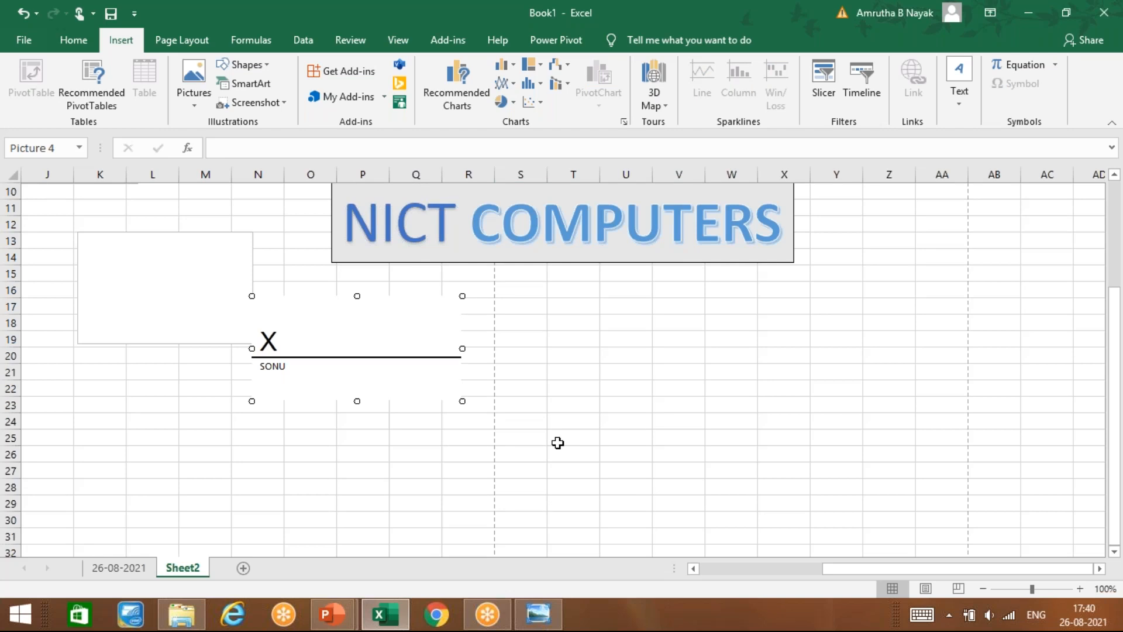
Step: Open the Office signature line setup and close it without adding anything
{"action": "left_click", "coordinate": [955, 108]}
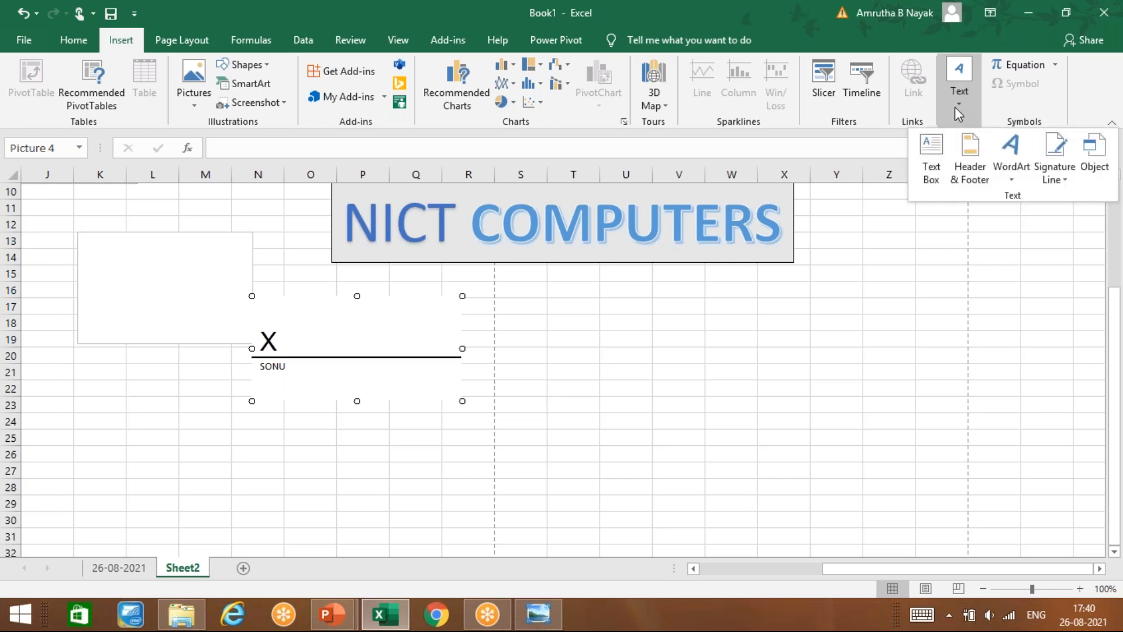
{"action": "left_click", "coordinate": [1051, 181]}
{"action": "left_click", "coordinate": [1043, 196]}
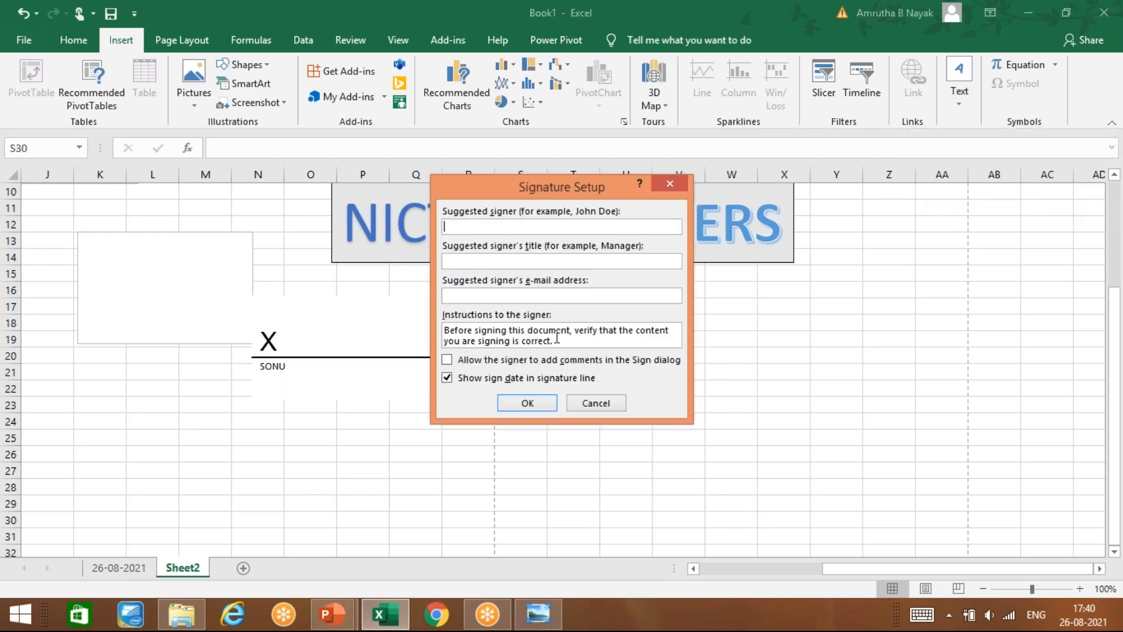
{"action": "left_click", "coordinate": [480, 295]}
{"action": "left_click", "coordinate": [673, 185]}
{"action": "left_click", "coordinate": [328, 441]}
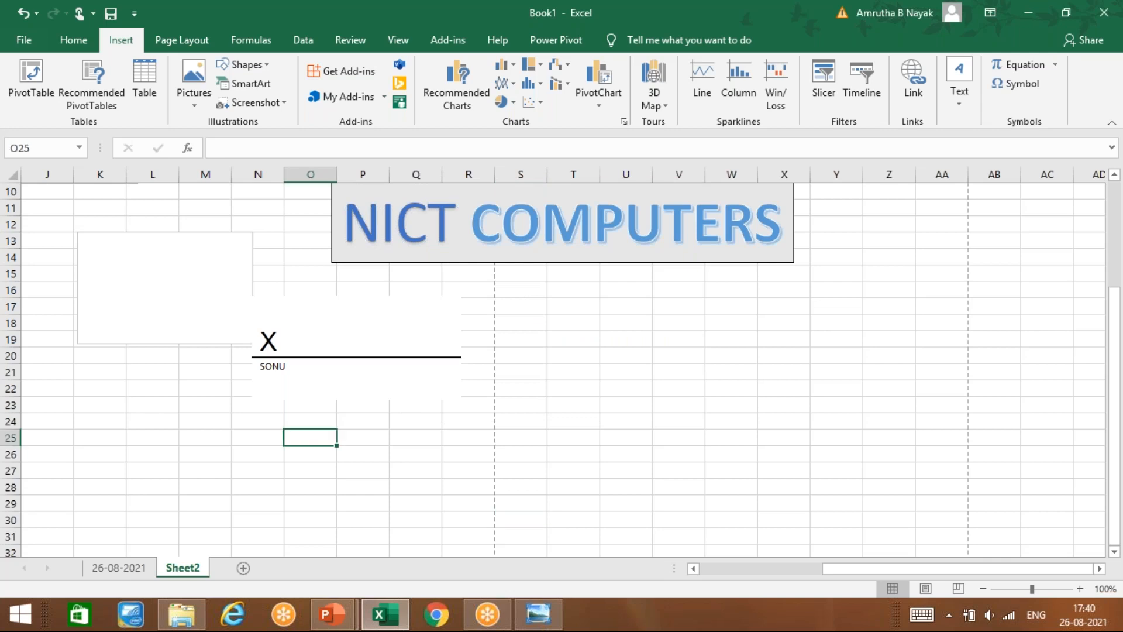
Step: Delete the name-only signature line picture and select cell O23
{"action": "left_click", "coordinate": [953, 115]}
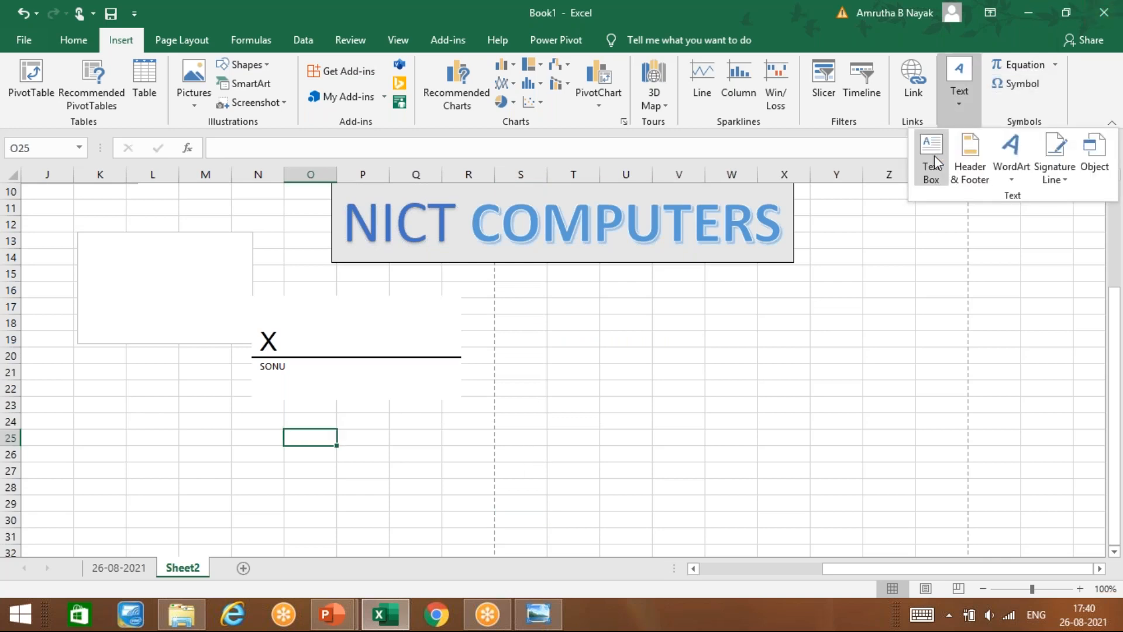
{"action": "left_click", "coordinate": [318, 354]}
{"action": "left_click", "coordinate": [320, 336]}
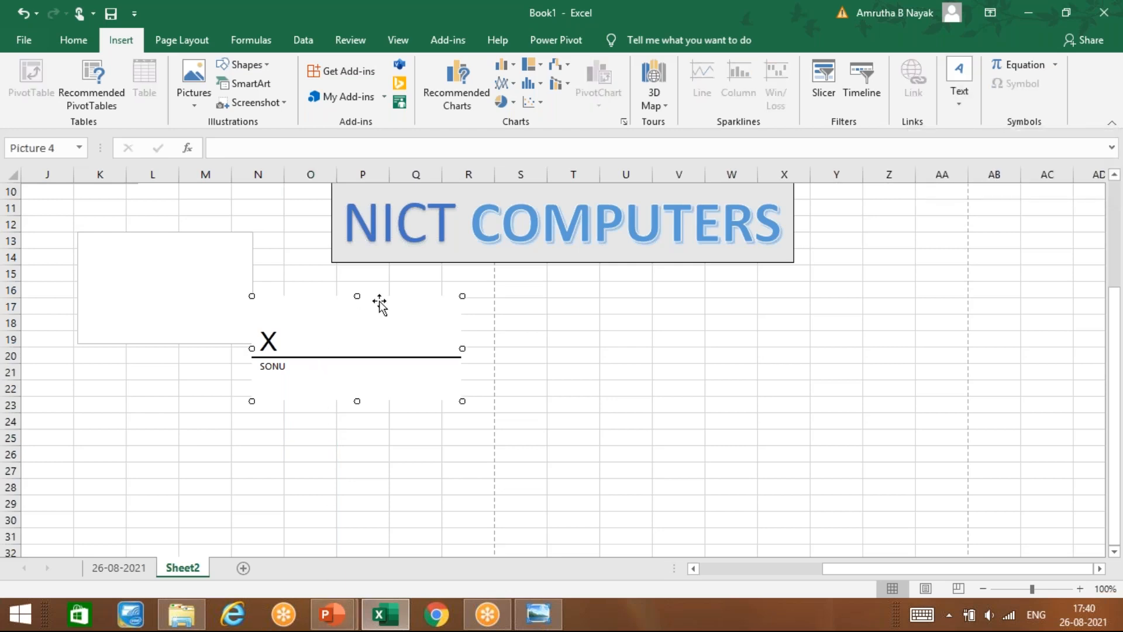
{"action": "key", "text": "Delete"}
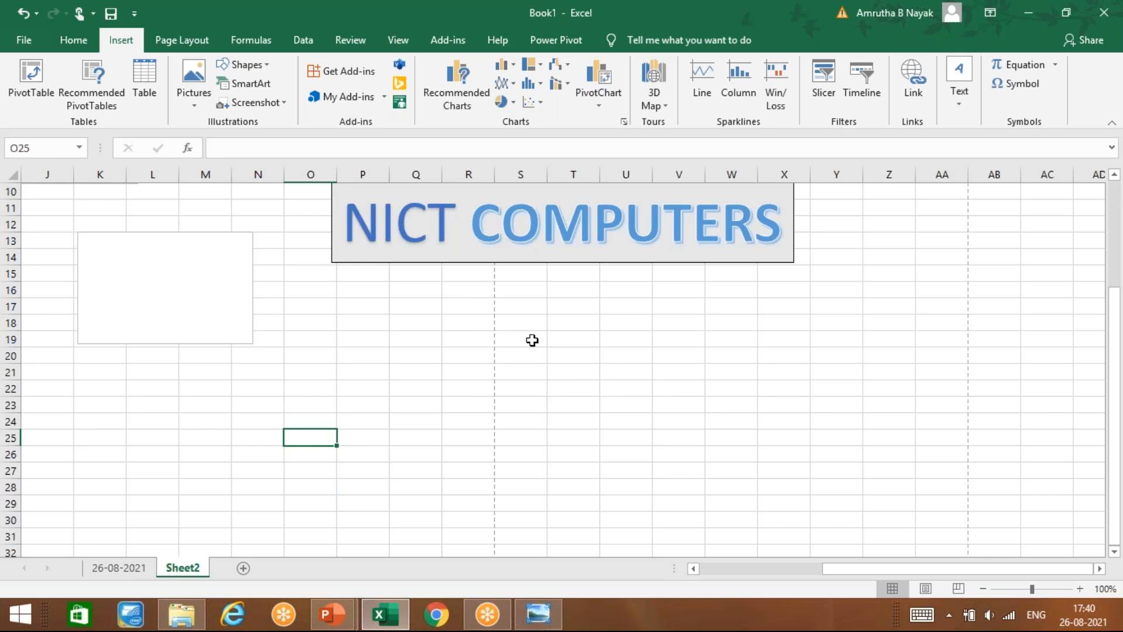
{"action": "left_click", "coordinate": [314, 403]}
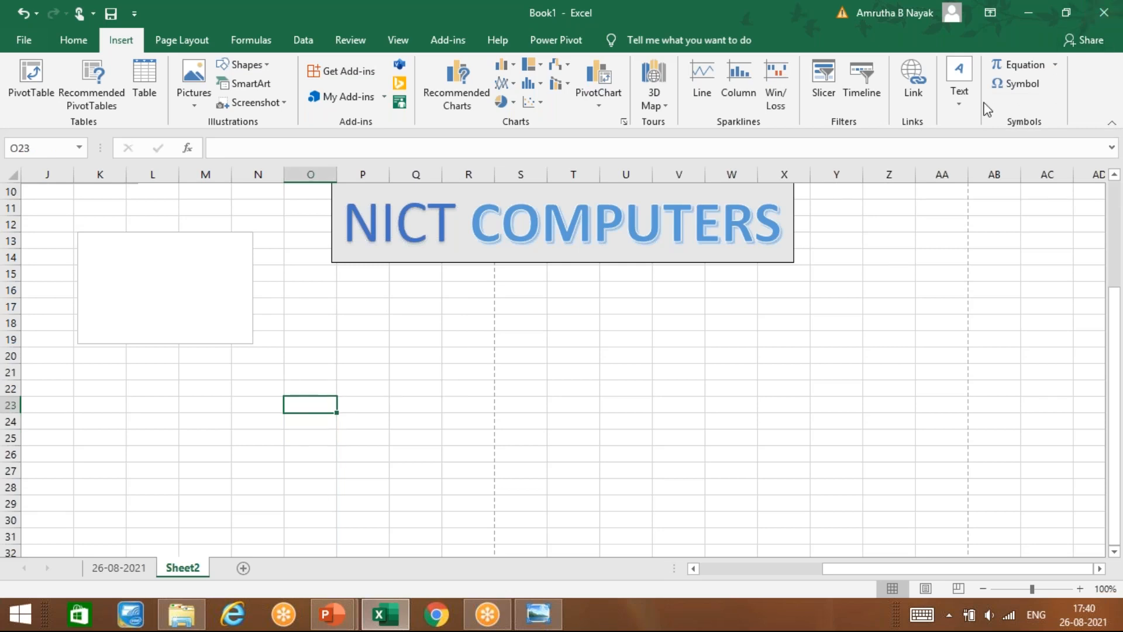
Step: Open the Object dialog from the Insert tab's Text group
{"action": "left_click", "coordinate": [957, 101]}
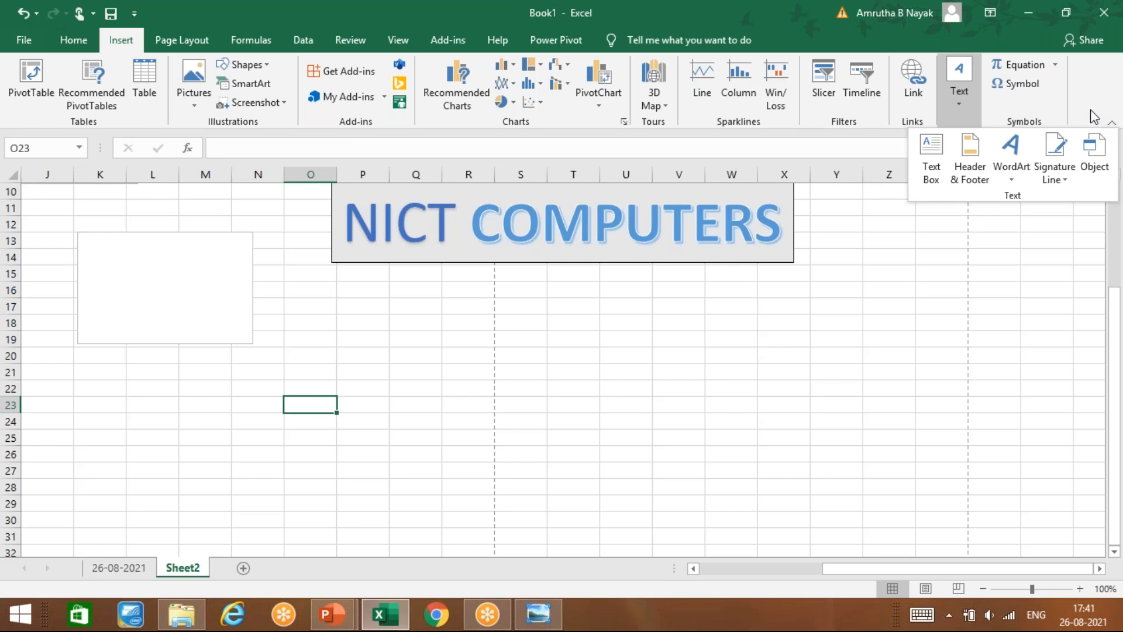
{"action": "left_click", "coordinate": [1098, 169]}
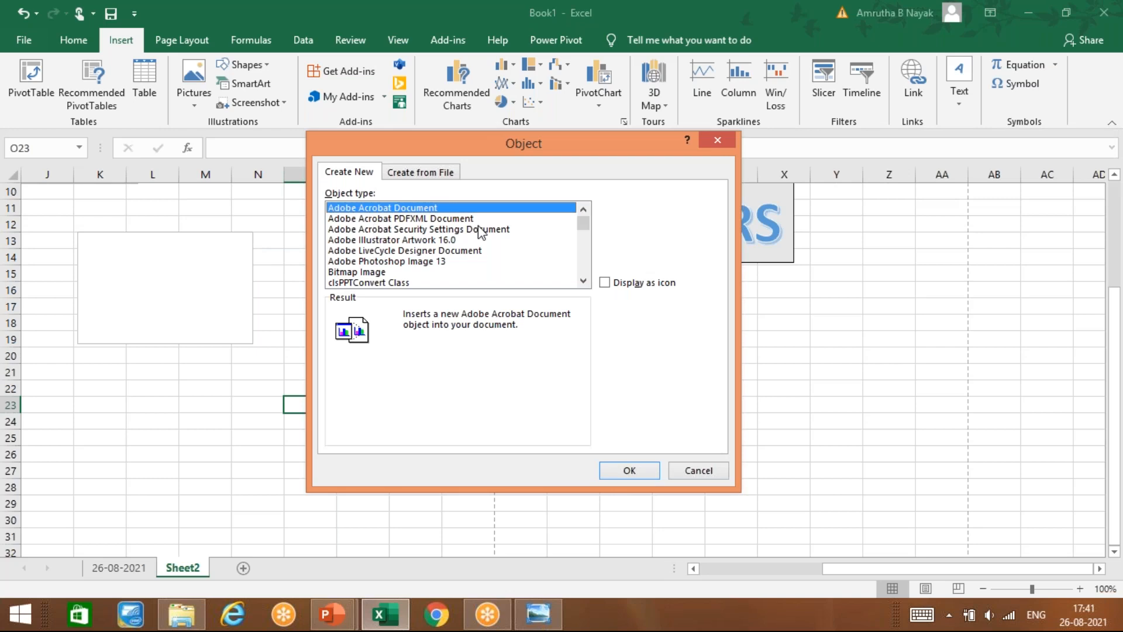
Step: Embed a new Bitmap Image object, opening a blank Paint canvas
{"action": "left_click", "coordinate": [367, 273]}
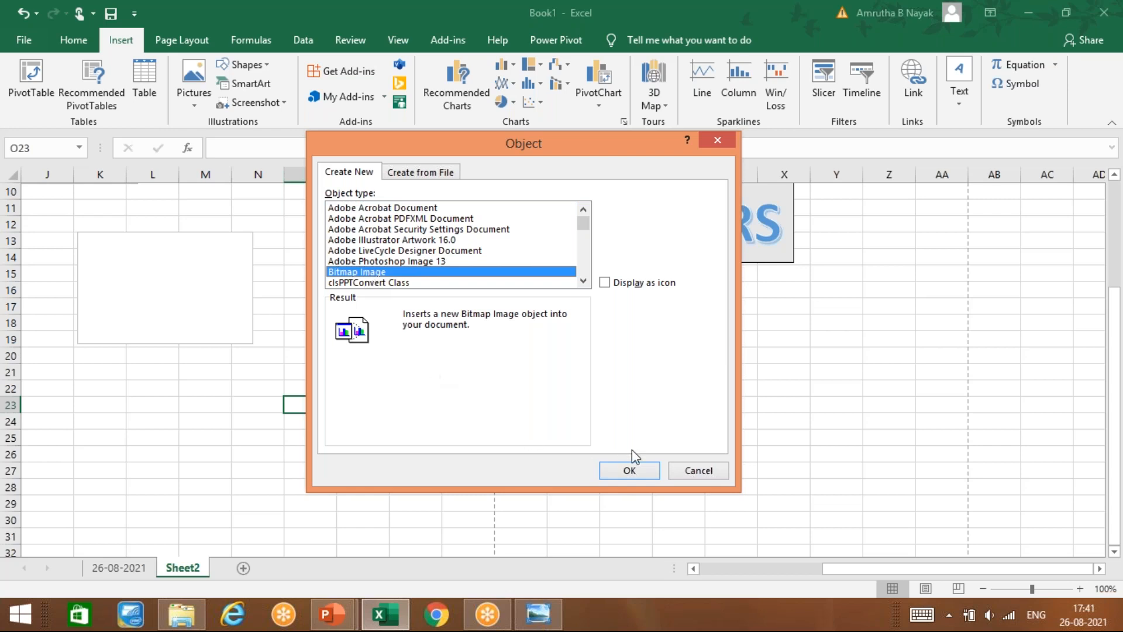
{"action": "left_click", "coordinate": [630, 468]}
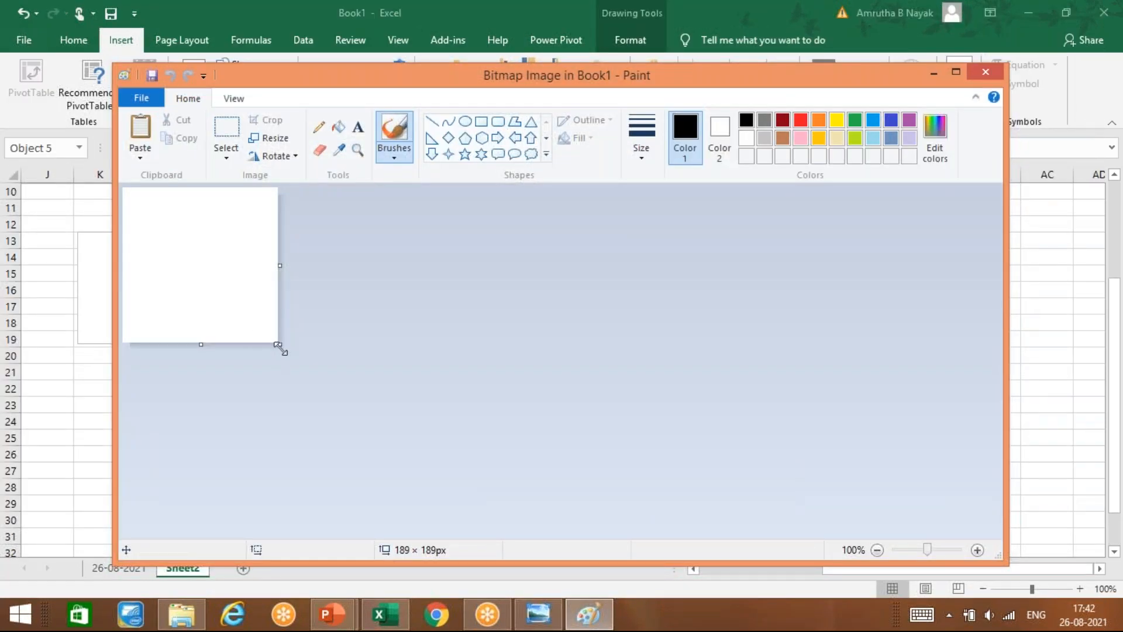
Step: Enlarge the canvas and draw three six-point stars: two large above, one smaller below
{"action": "mouse_move", "coordinate": [290, 352]}
{"action": "left_mouse_down"}
{"action": "mouse_move", "coordinate": [410, 404]}
{"action": "mouse_move", "coordinate": [587, 427]}
{"action": "left_mouse_up"}
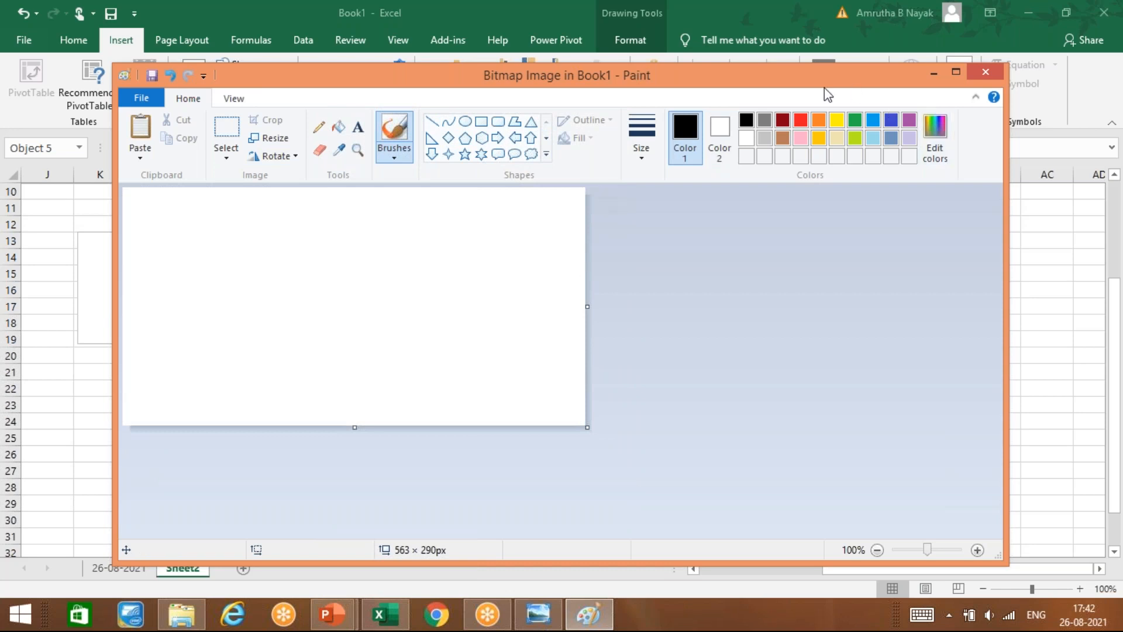
{"action": "left_click", "coordinate": [480, 155]}
{"action": "left_click_drag", "start_coordinate": [229, 217], "coordinate": [353, 313]}
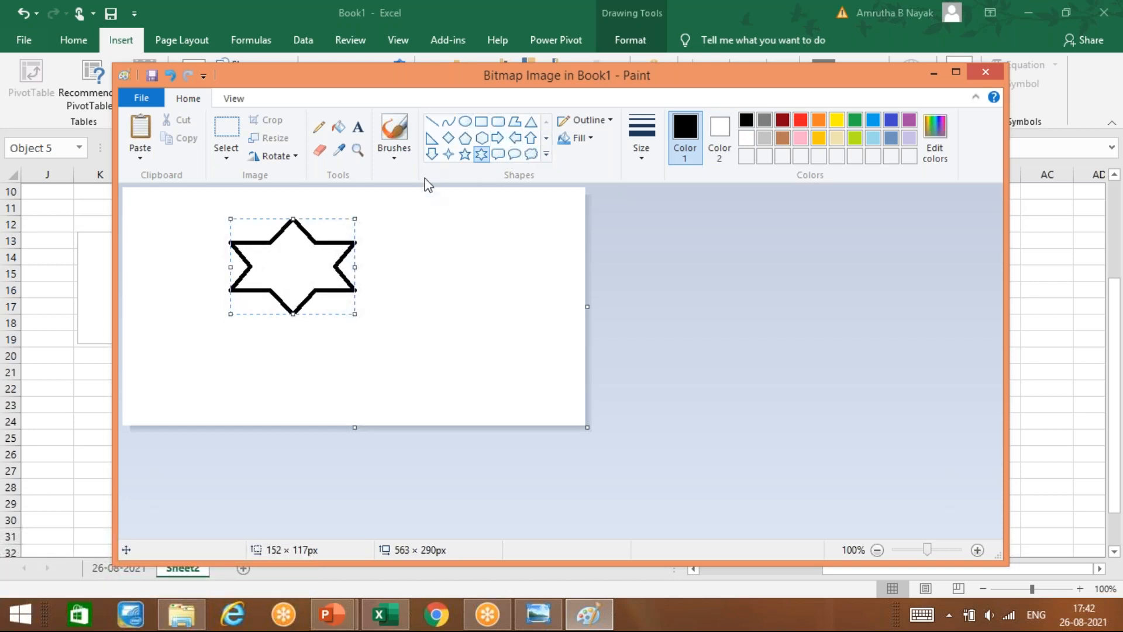
{"action": "left_click_drag", "start_coordinate": [400, 217], "coordinate": [493, 302]}
{"action": "left_click_drag", "start_coordinate": [325, 357], "coordinate": [385, 420]}
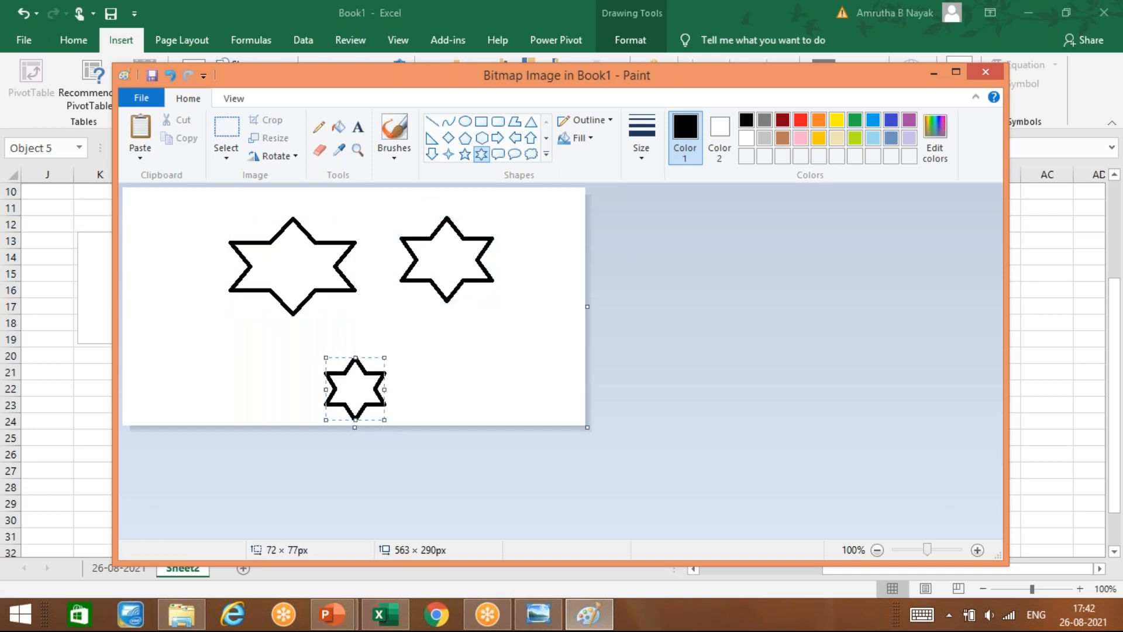
Step: Fill all three stars with orange
{"action": "left_click", "coordinate": [338, 126]}
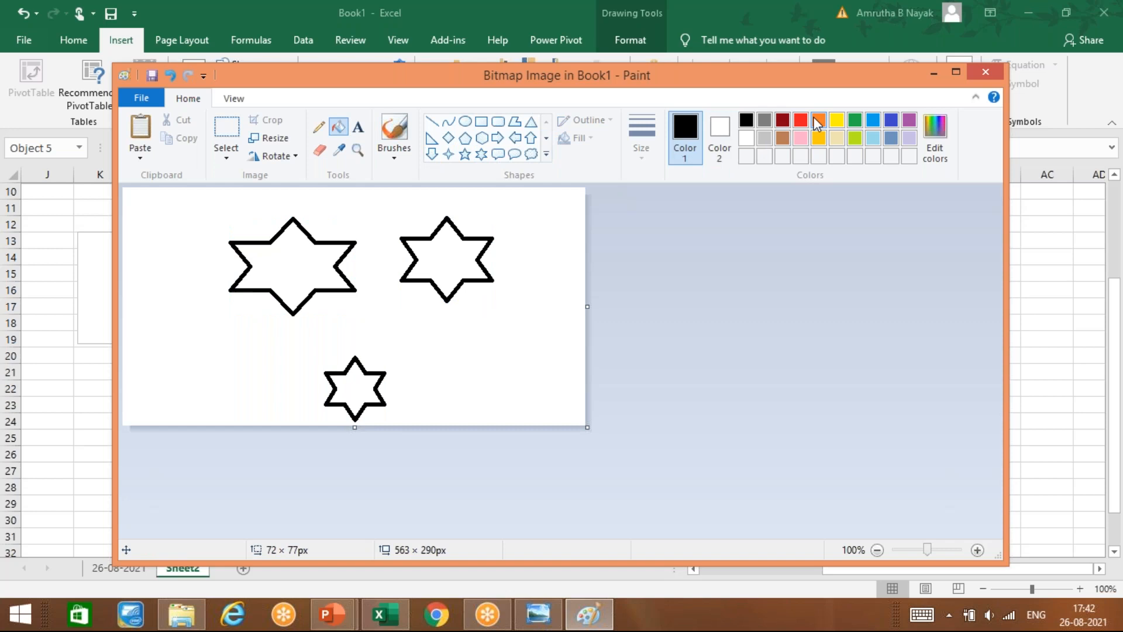
{"action": "left_click", "coordinate": [819, 120]}
{"action": "left_click", "coordinate": [290, 268]}
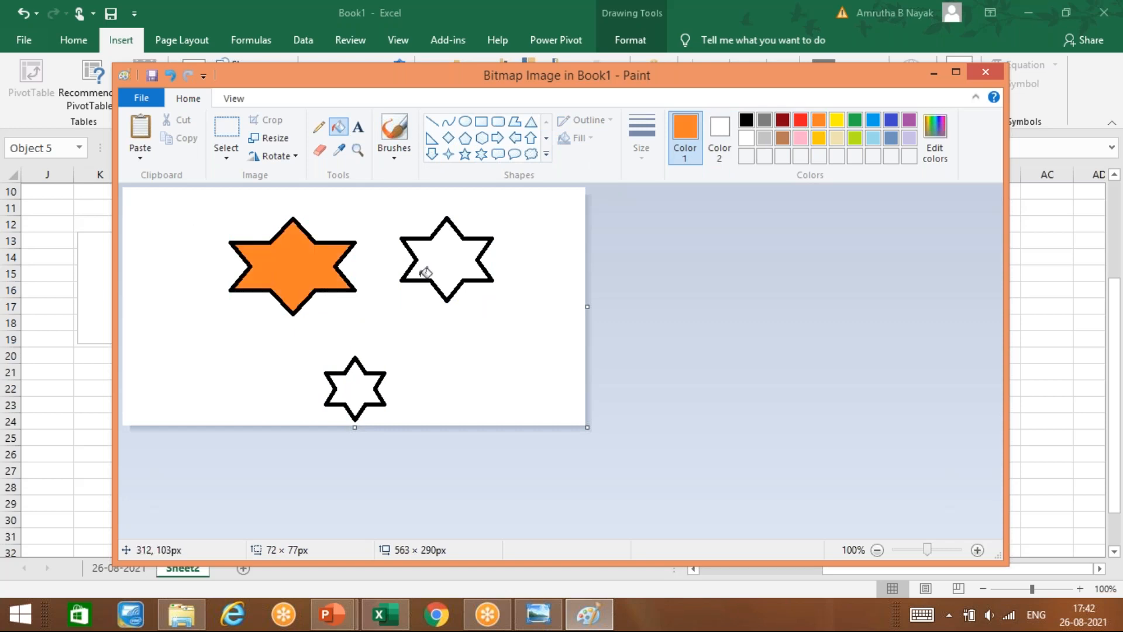
{"action": "left_click", "coordinate": [454, 253]}
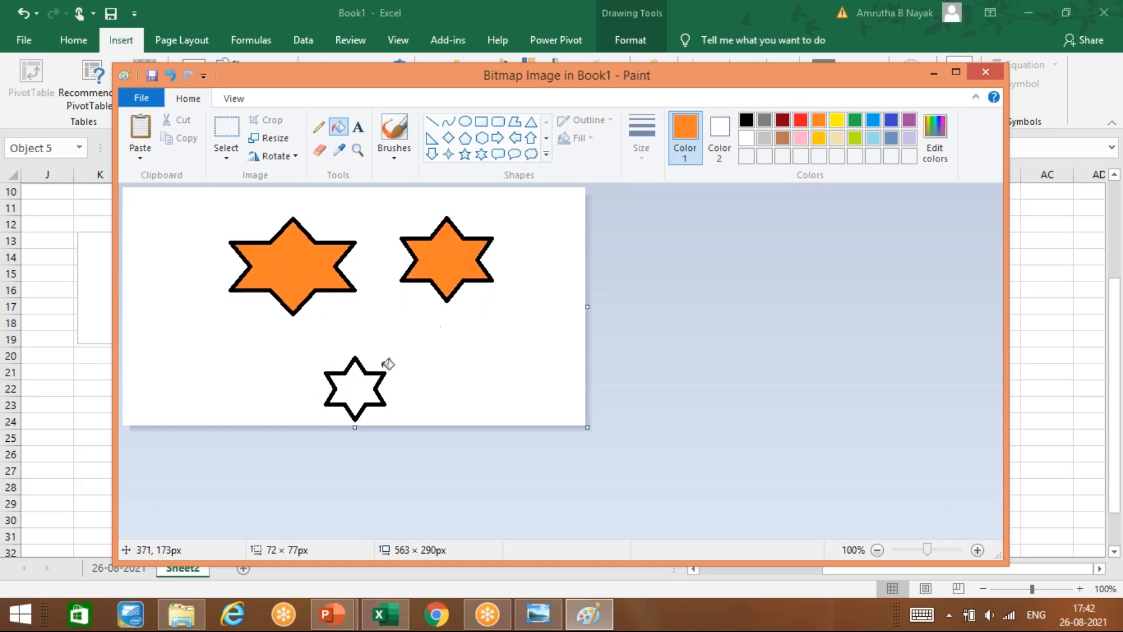
{"action": "left_click", "coordinate": [356, 388]}
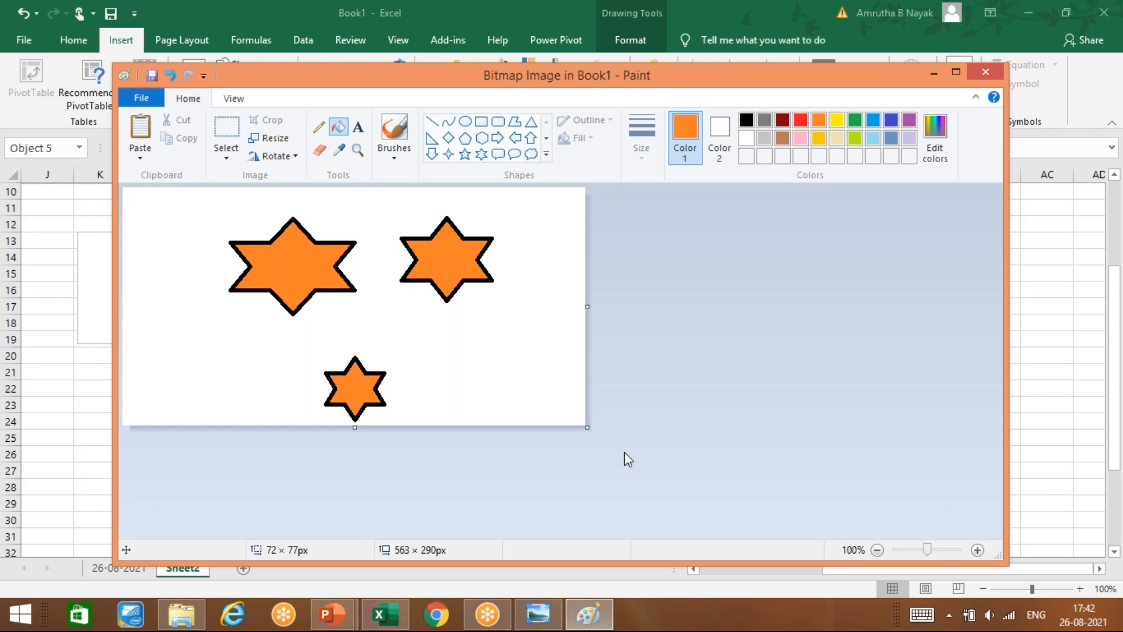
Step: Return to the sheet, move the star picture up-left and shrink it from its lower-left corner
{"action": "left_click", "coordinate": [992, 71]}
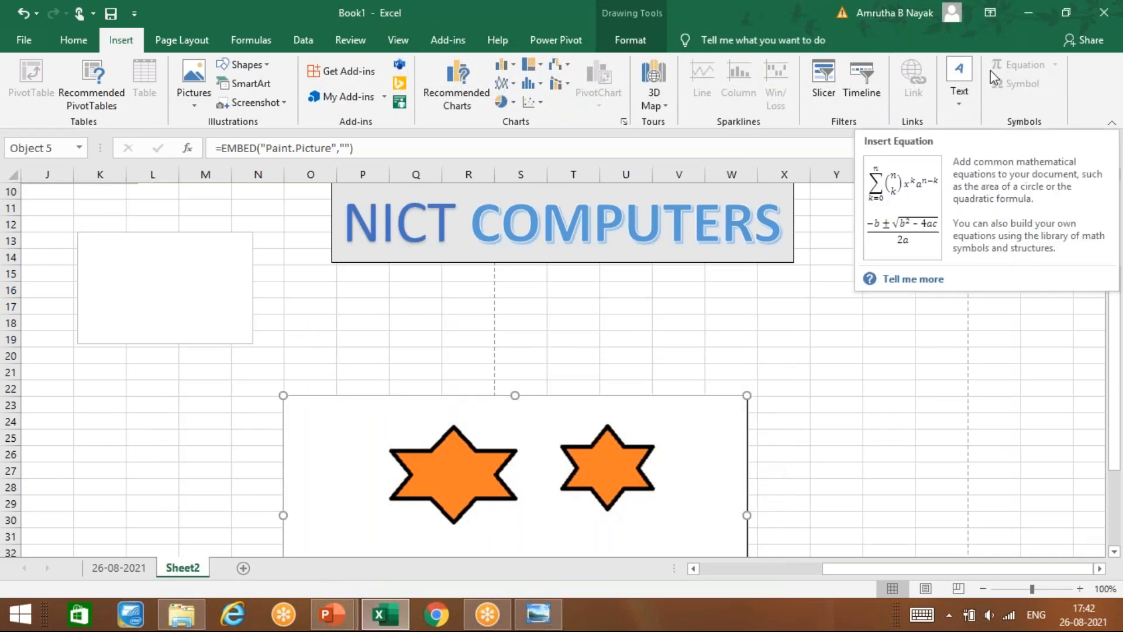
{"action": "left_click_drag", "start_coordinate": [668, 528], "coordinate": [531, 395]}
{"action": "left_click_drag", "start_coordinate": [589, 495], "coordinate": [553, 483]}
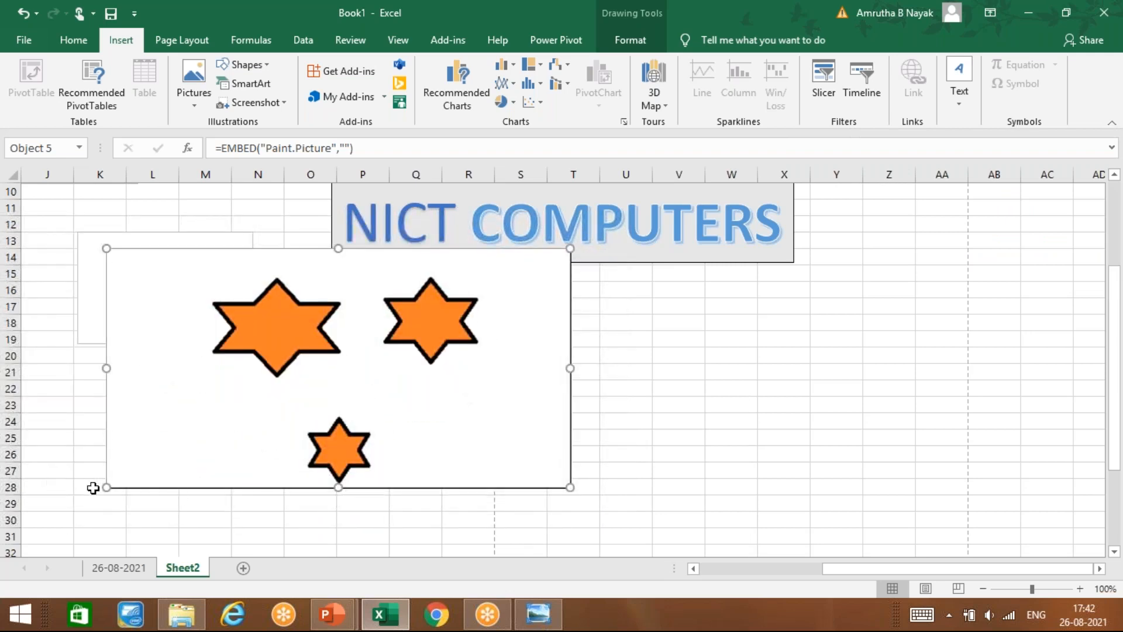
{"action": "left_click_drag", "start_coordinate": [106, 486], "coordinate": [170, 455]}
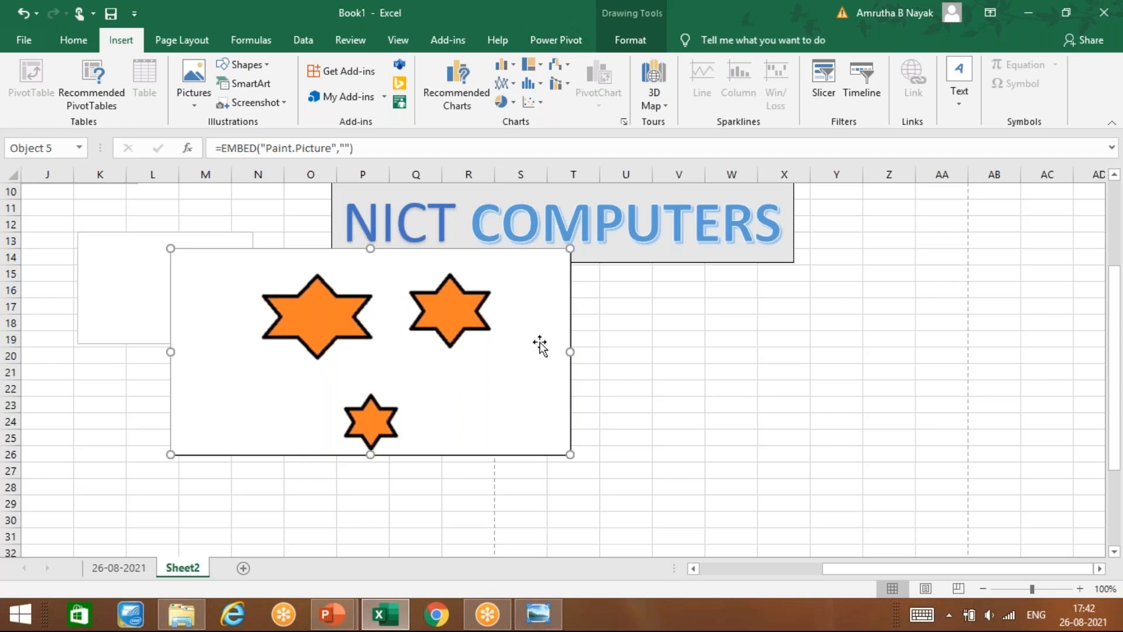
Step: Reselect the star picture and reopen it in Paint for editing
{"action": "left_click", "coordinate": [627, 36]}
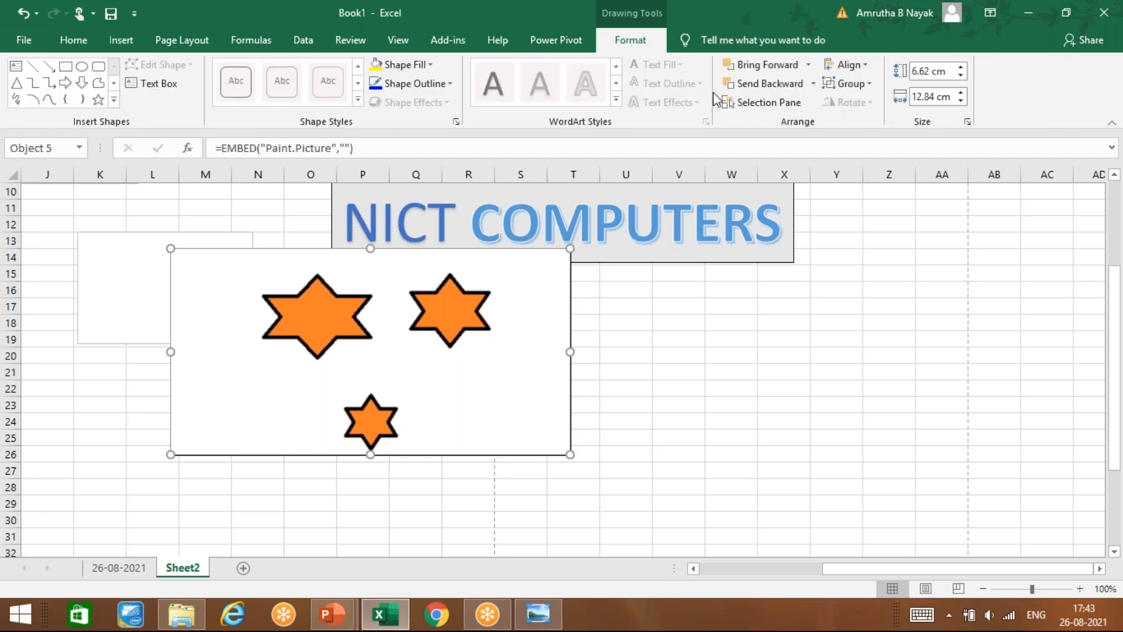
{"action": "left_click", "coordinate": [684, 368]}
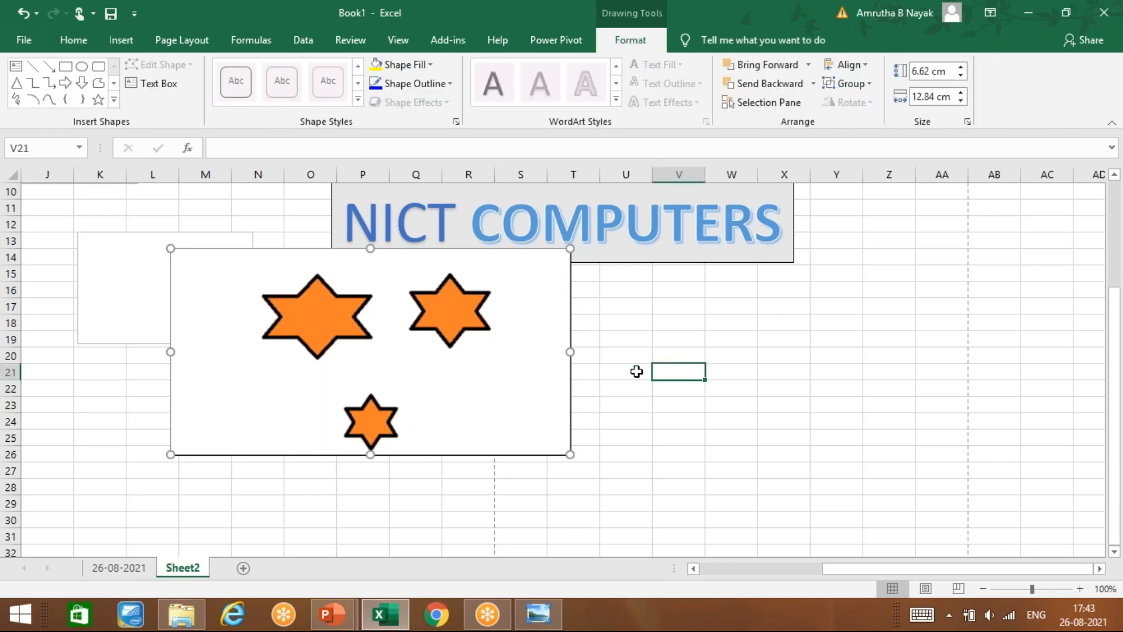
{"action": "left_click", "coordinate": [496, 370]}
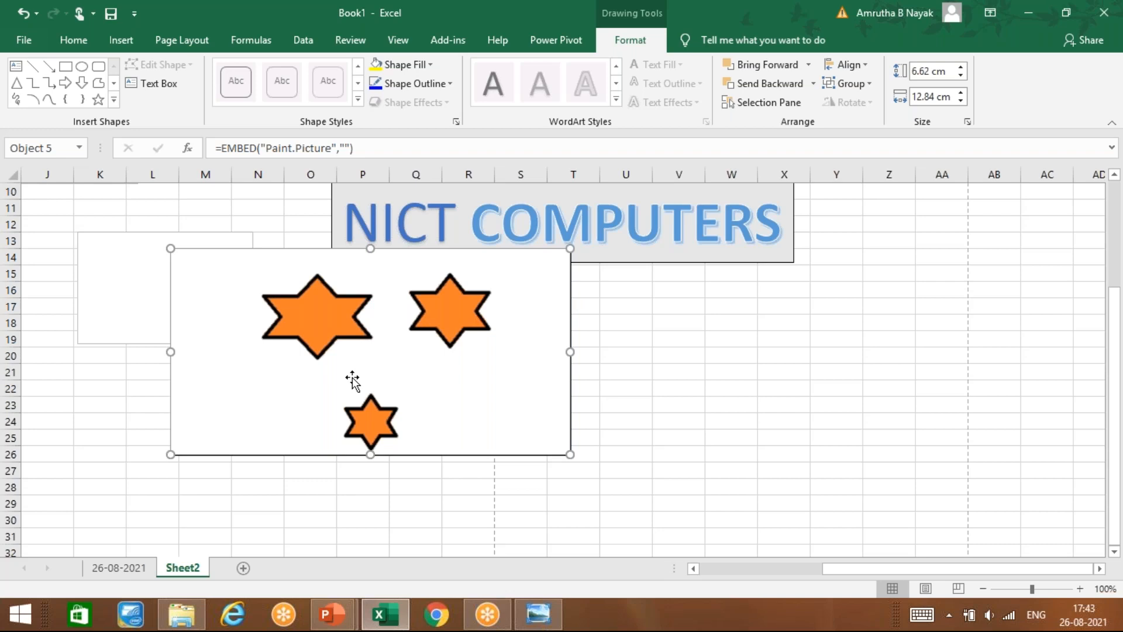
{"action": "double_click", "coordinate": [439, 379]}
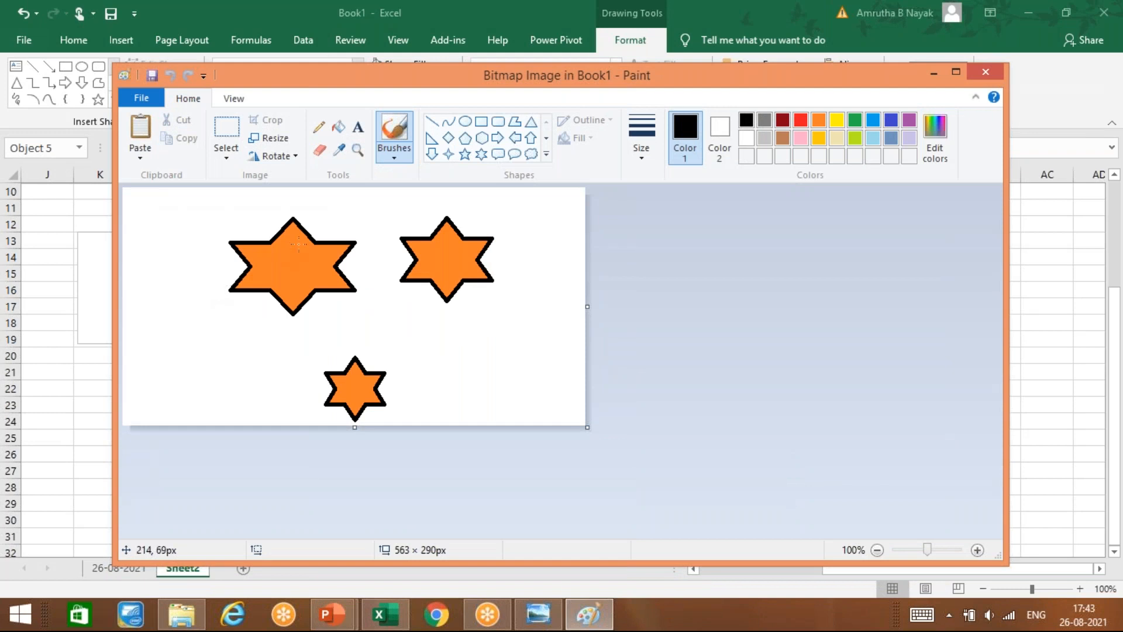
Step: Erase part of the upper-left star and refill the background white over leftover orange fragments
{"action": "left_click", "coordinate": [320, 150]}
{"action": "mouse_move", "coordinate": [254, 264]}
{"action": "left_mouse_down"}
{"action": "mouse_move", "coordinate": [234, 267]}
{"action": "mouse_move", "coordinate": [330, 234]}
{"action": "mouse_move", "coordinate": [259, 259]}
{"action": "mouse_move", "coordinate": [284, 304]}
{"action": "mouse_move", "coordinate": [299, 267]}
{"action": "mouse_move", "coordinate": [252, 330]}
{"action": "mouse_move", "coordinate": [289, 253]}
{"action": "mouse_move", "coordinate": [271, 300]}
{"action": "mouse_move", "coordinate": [240, 306]}
{"action": "mouse_move", "coordinate": [312, 286]}
{"action": "left_mouse_up"}
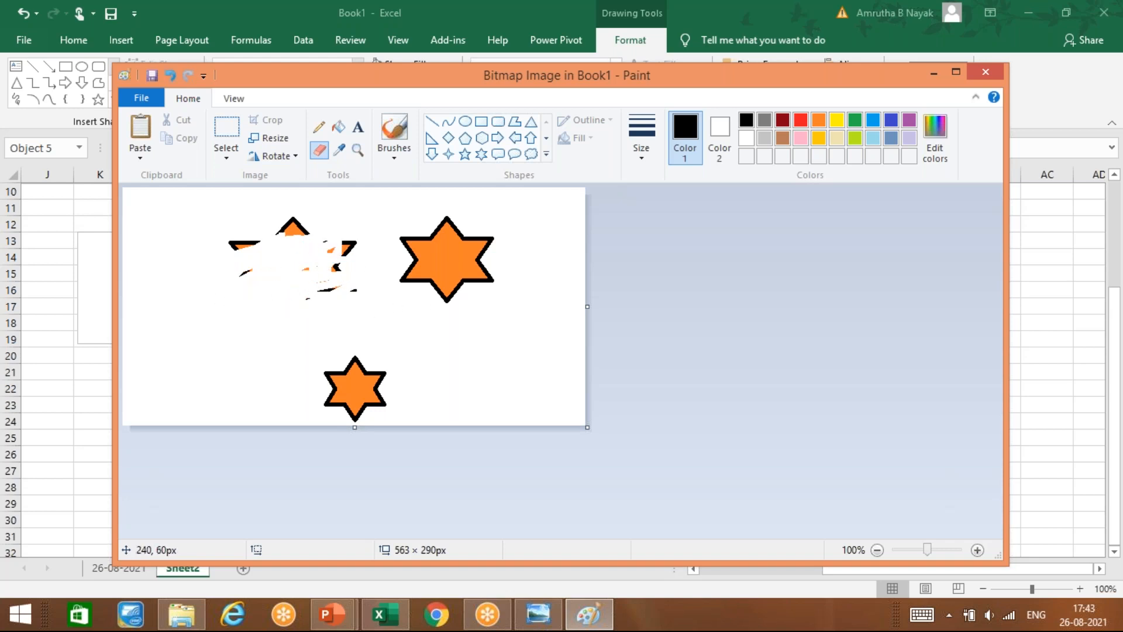
{"action": "left_click", "coordinate": [337, 129]}
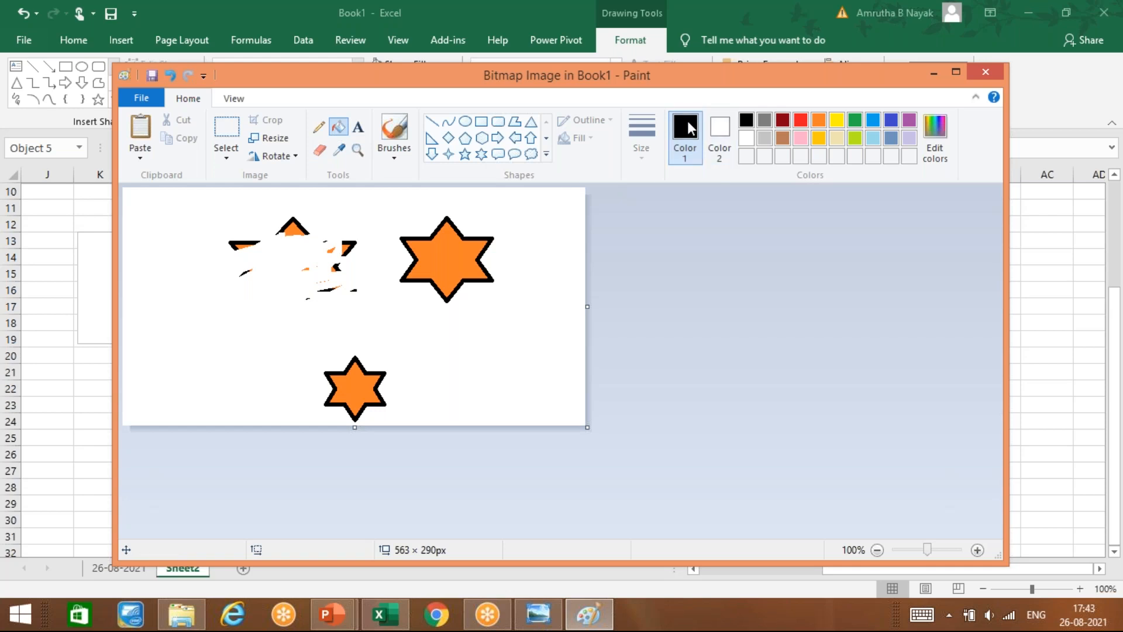
{"action": "left_click", "coordinate": [720, 139]}
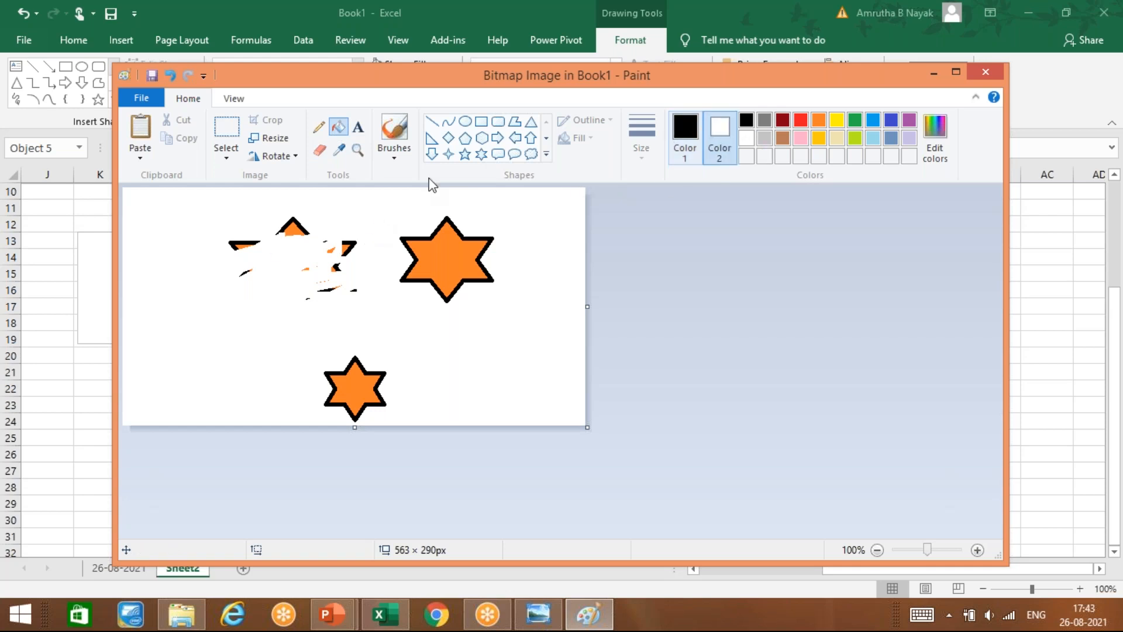
{"action": "left_click", "coordinate": [299, 217]}
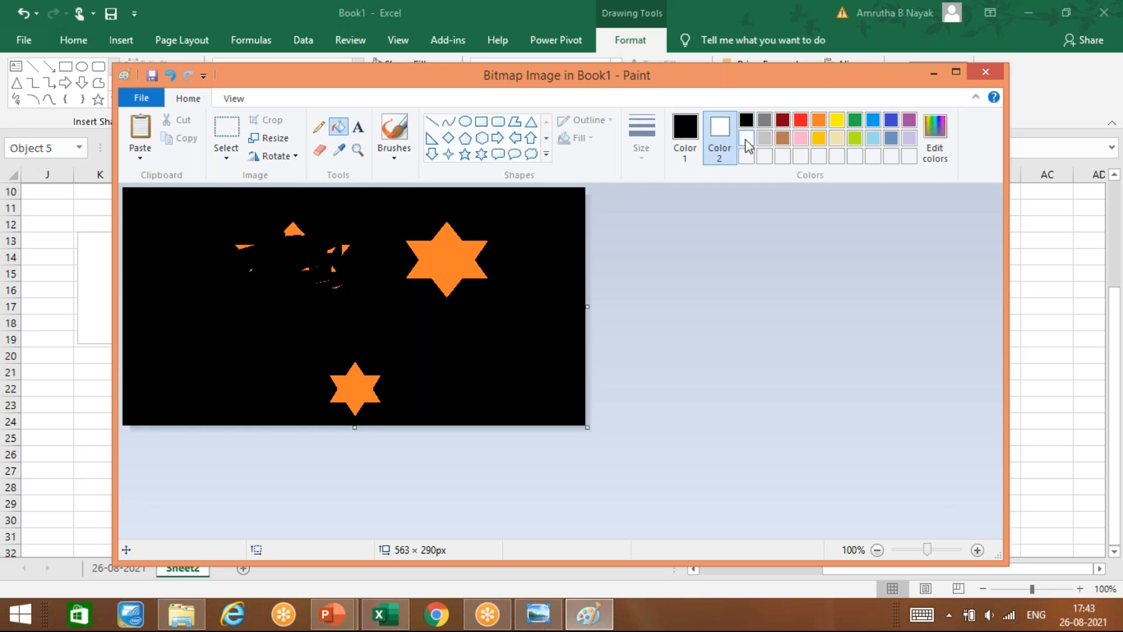
{"action": "left_click", "coordinate": [685, 140]}
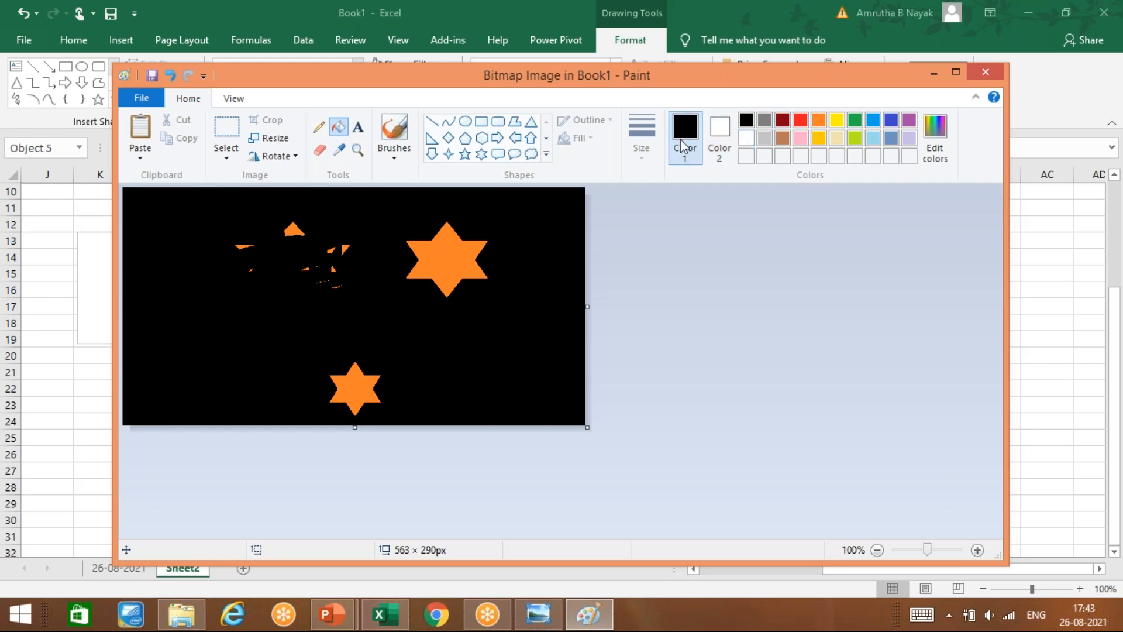
{"action": "left_click", "coordinate": [746, 138]}
{"action": "left_click", "coordinate": [272, 233]}
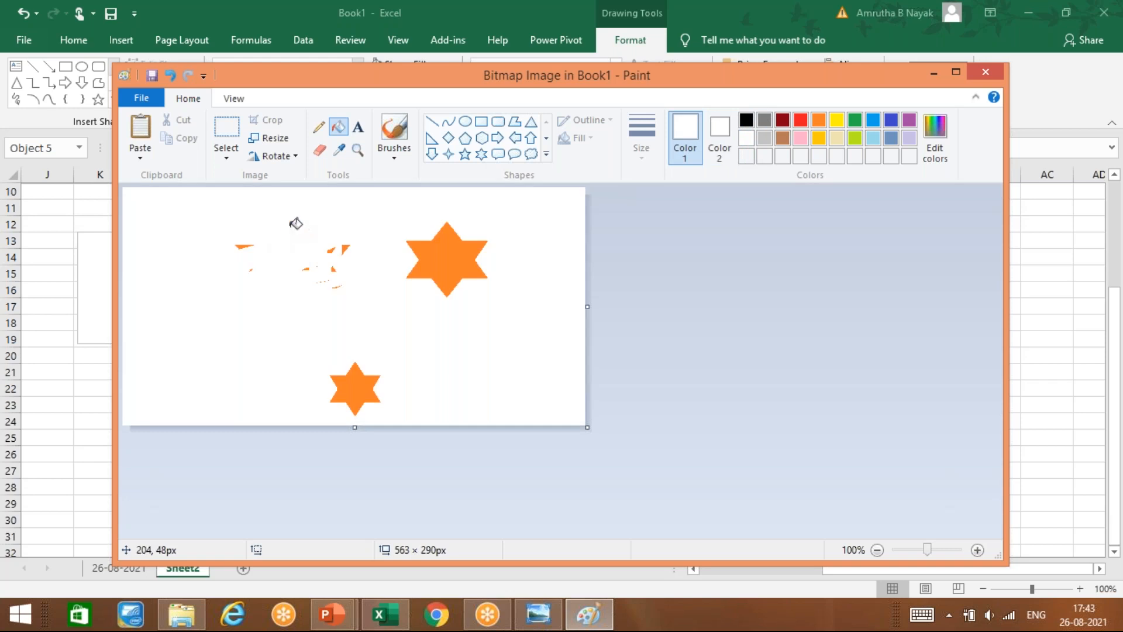
{"action": "left_click", "coordinate": [344, 247]}
{"action": "left_click", "coordinate": [332, 251]}
Step: Erase the remaining orange fragments using the thickest eraser size
{"action": "left_click", "coordinate": [319, 150]}
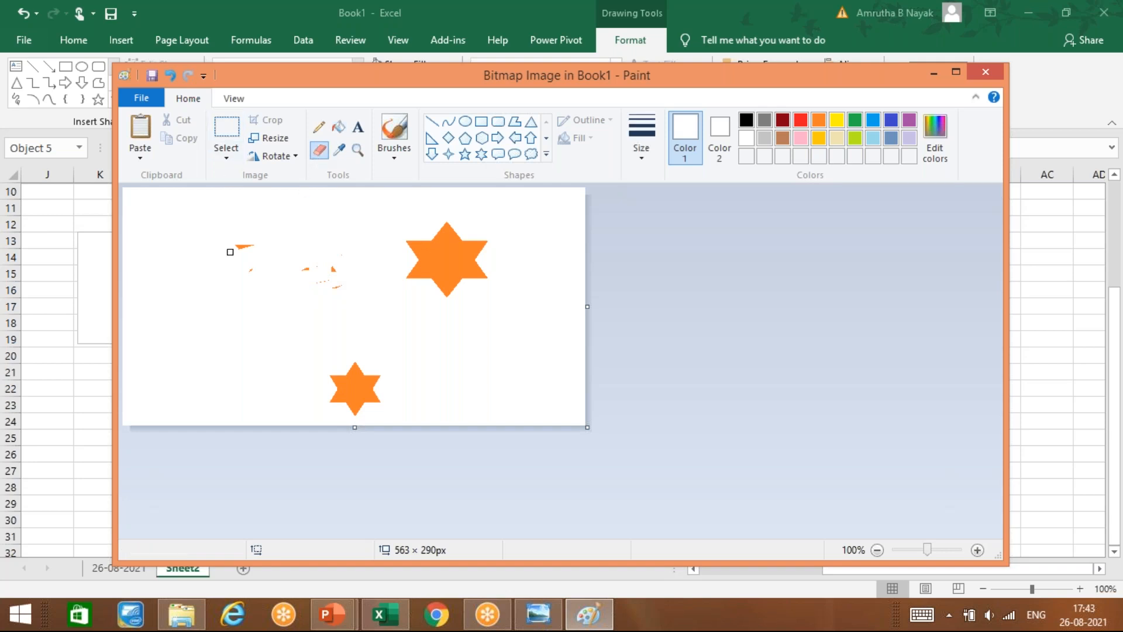
{"action": "left_click_drag", "start_coordinate": [231, 239], "coordinate": [248, 262]}
{"action": "left_click", "coordinate": [642, 144]}
{"action": "left_click", "coordinate": [612, 282]}
{"action": "left_click_drag", "start_coordinate": [341, 273], "coordinate": [329, 301]}
{"action": "left_click_drag", "start_coordinate": [240, 286], "coordinate": [356, 258]}
Step: Draw a black-outlined circle, fill the background yellow, then return to Excel and delete the picture
{"action": "left_click", "coordinate": [465, 121]}
{"action": "left_click_drag", "start_coordinate": [226, 224], "coordinate": [313, 313]}
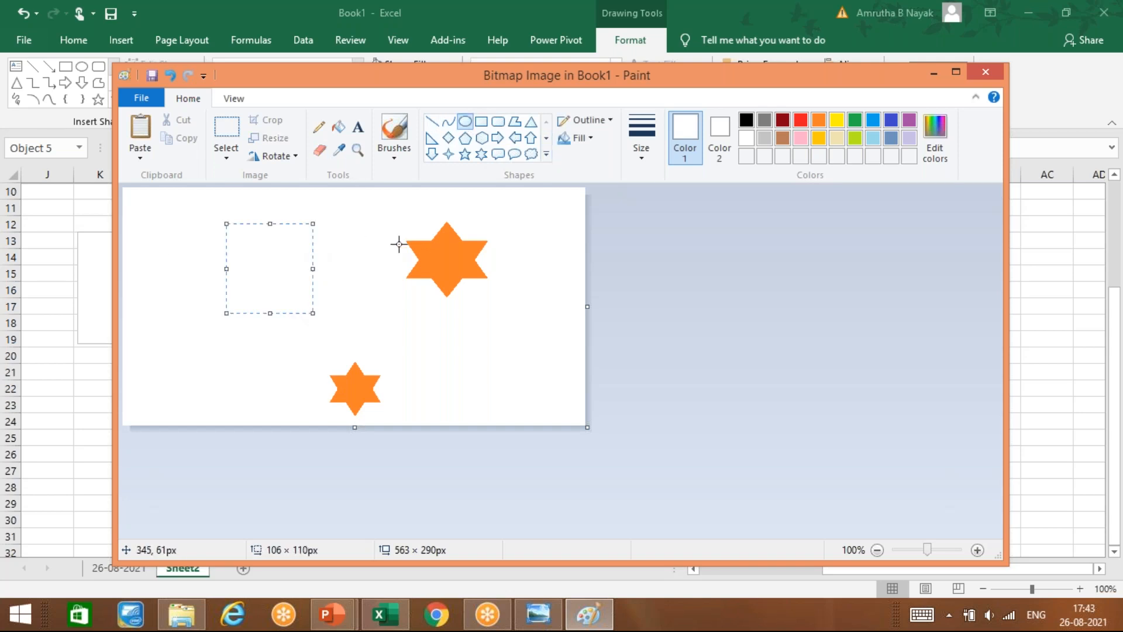
{"action": "left_click", "coordinate": [746, 120]}
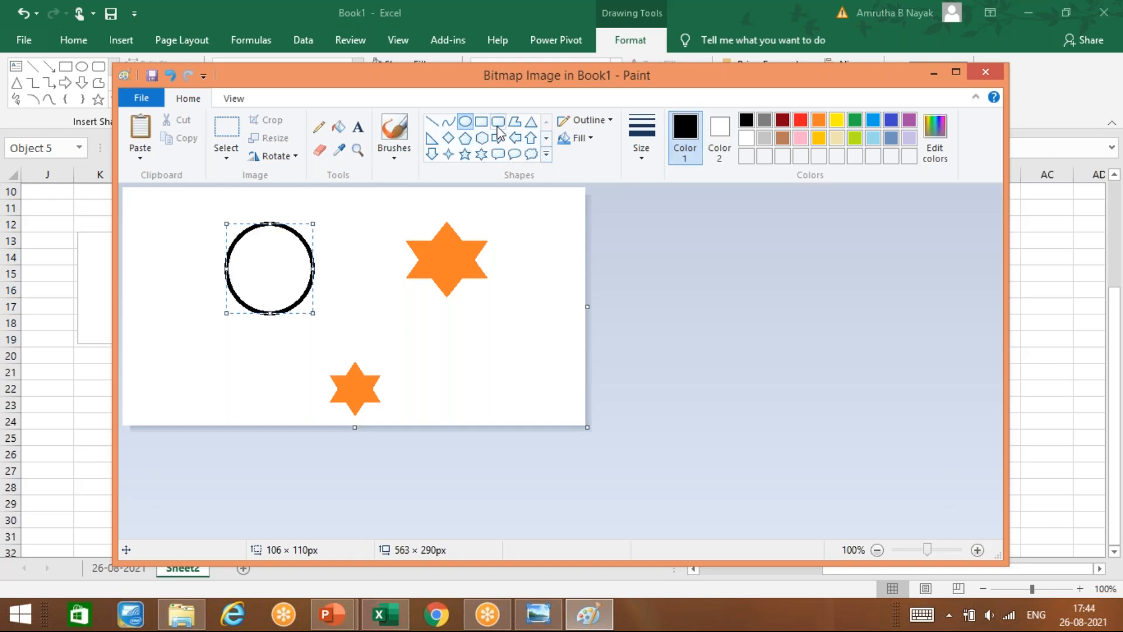
{"action": "left_click", "coordinate": [338, 126]}
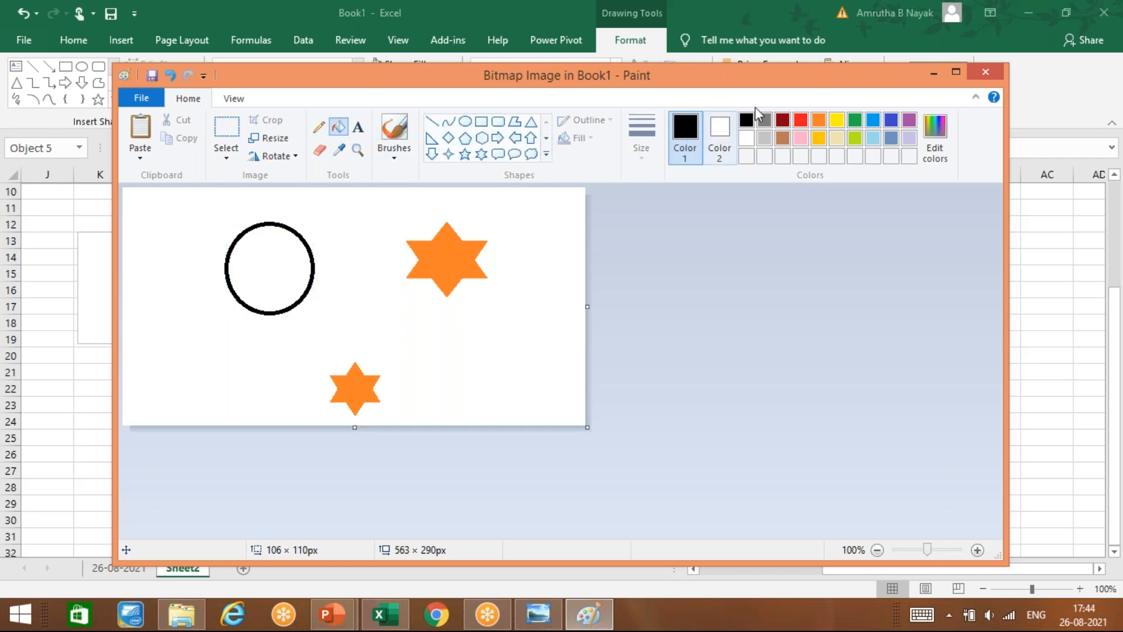
{"action": "left_click", "coordinate": [841, 120]}
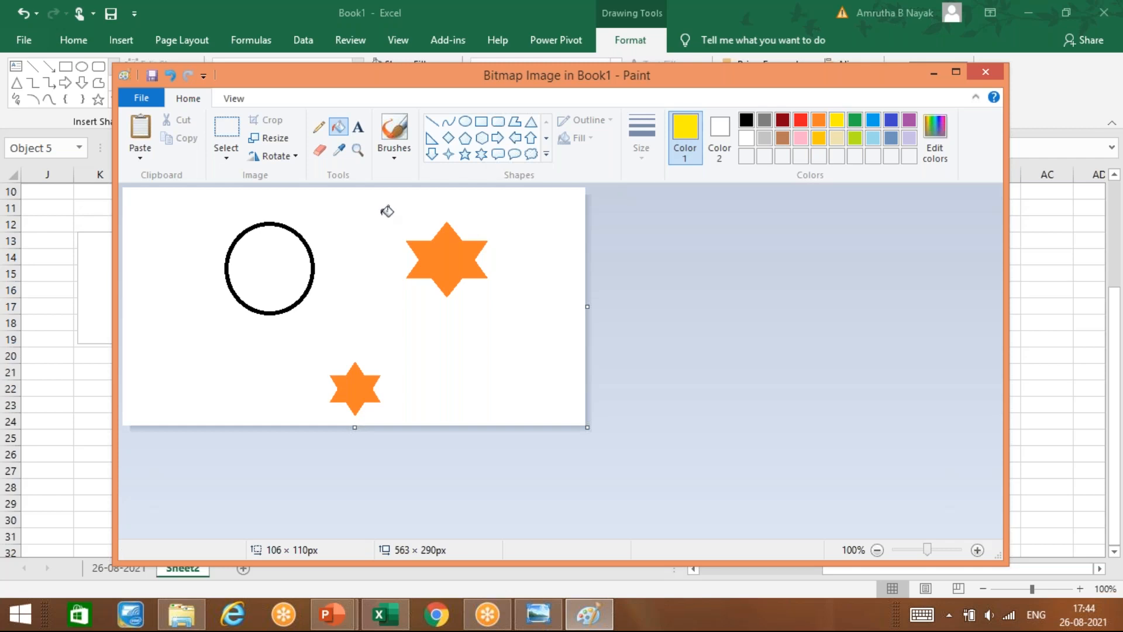
{"action": "left_click", "coordinate": [387, 211]}
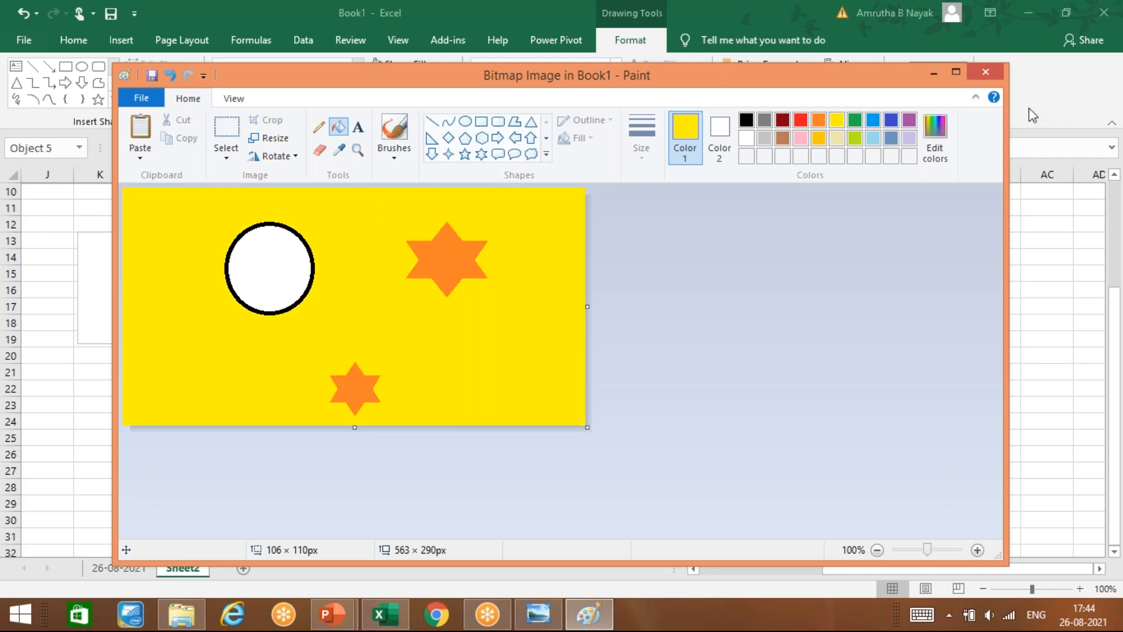
{"action": "left_click", "coordinate": [993, 73]}
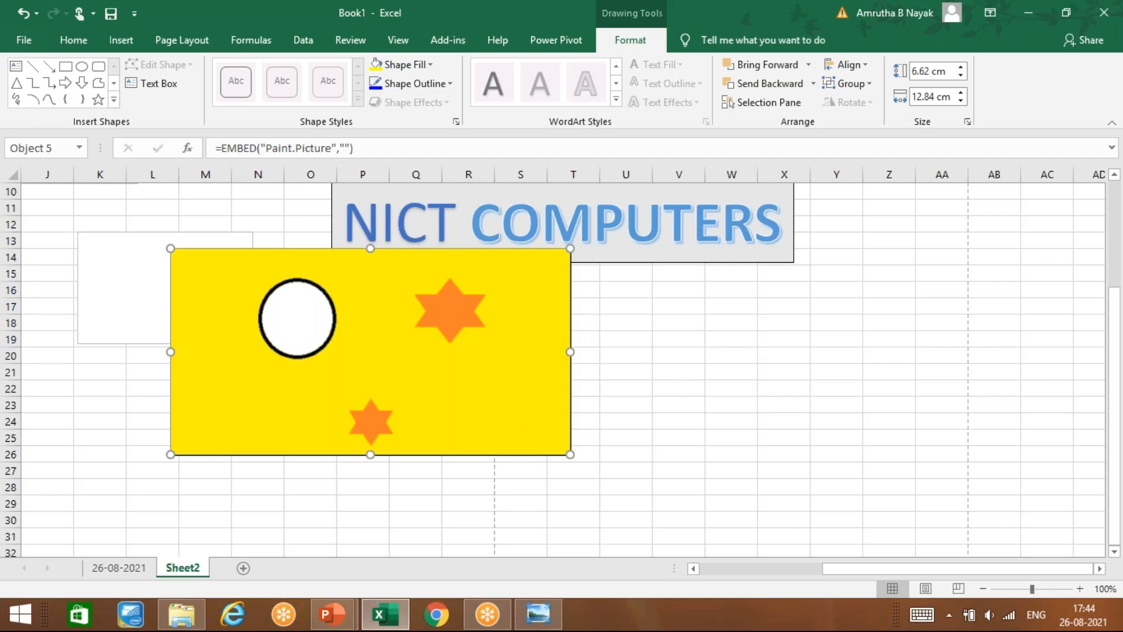
{"action": "key", "text": "Delete"}
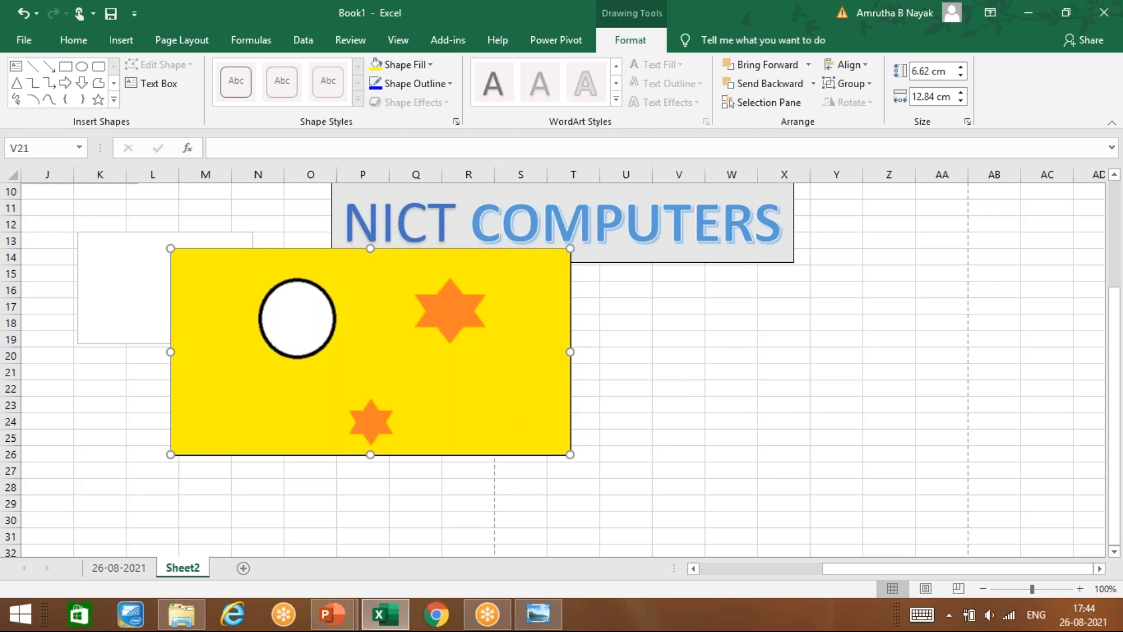
Step: Insert a new Bitmap Image object through Insert > Text > Object
{"action": "left_click", "coordinate": [126, 38]}
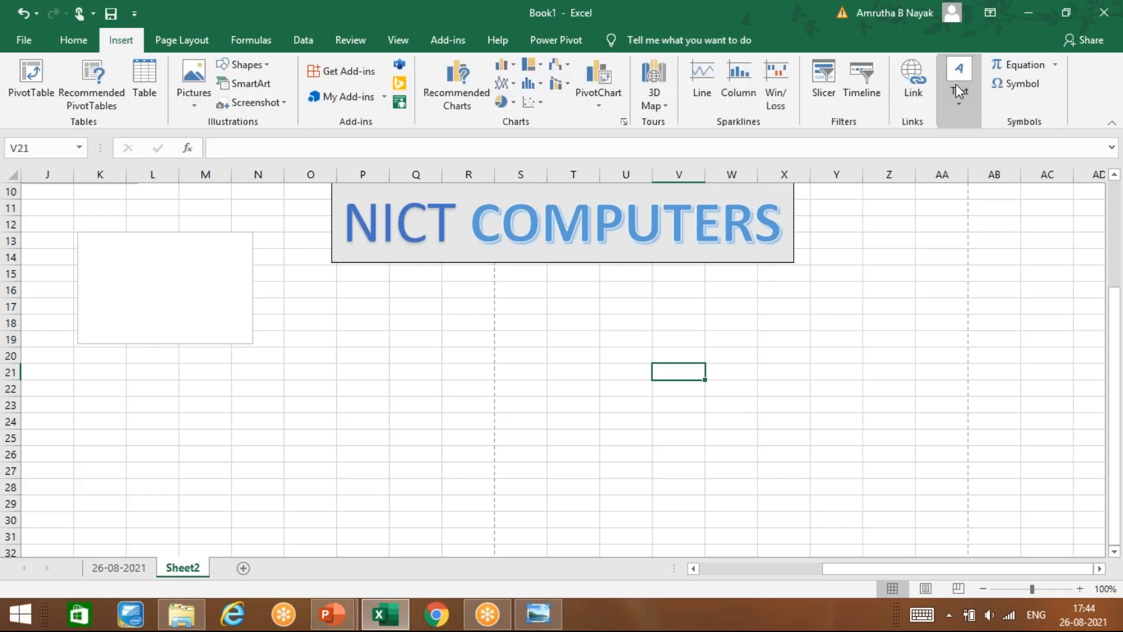
{"action": "left_click", "coordinate": [963, 106]}
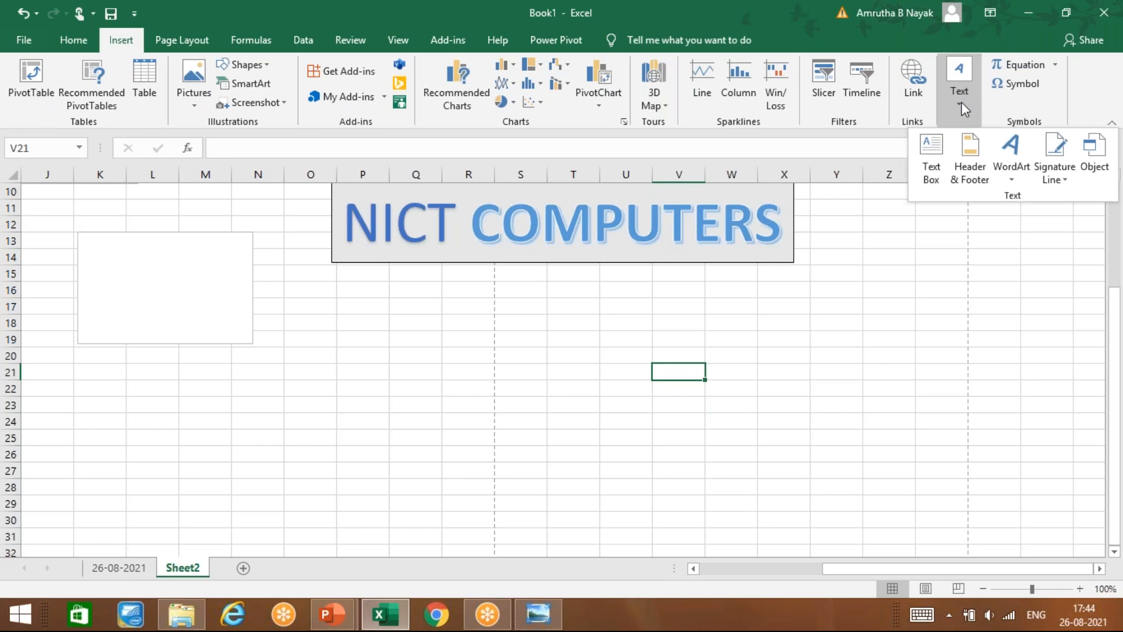
{"action": "left_click", "coordinate": [1095, 149]}
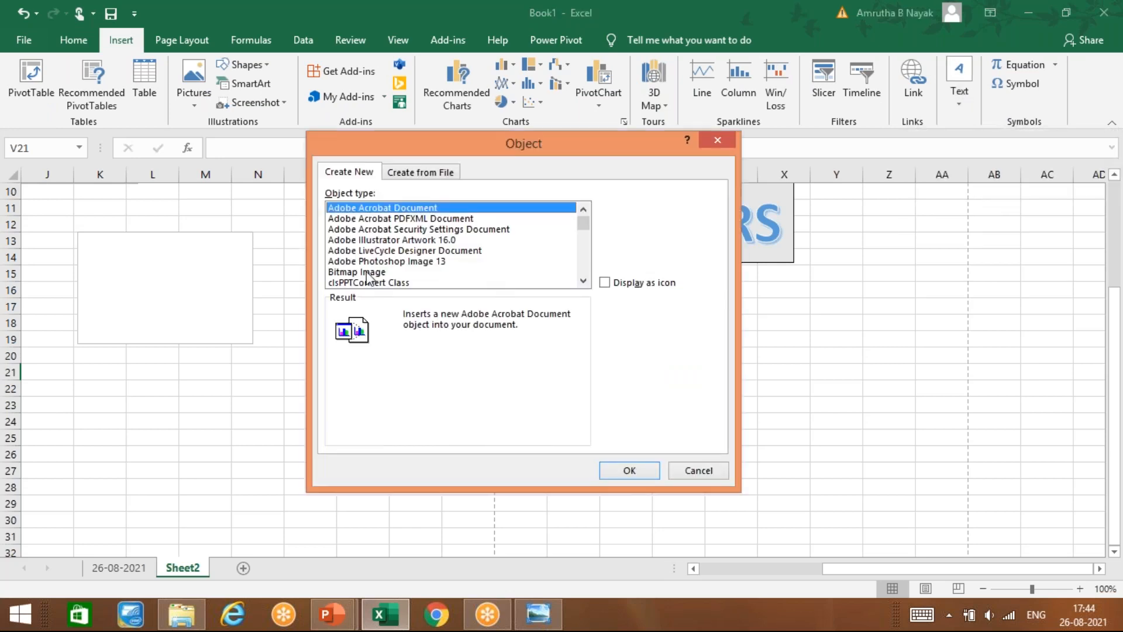
{"action": "left_click", "coordinate": [357, 273]}
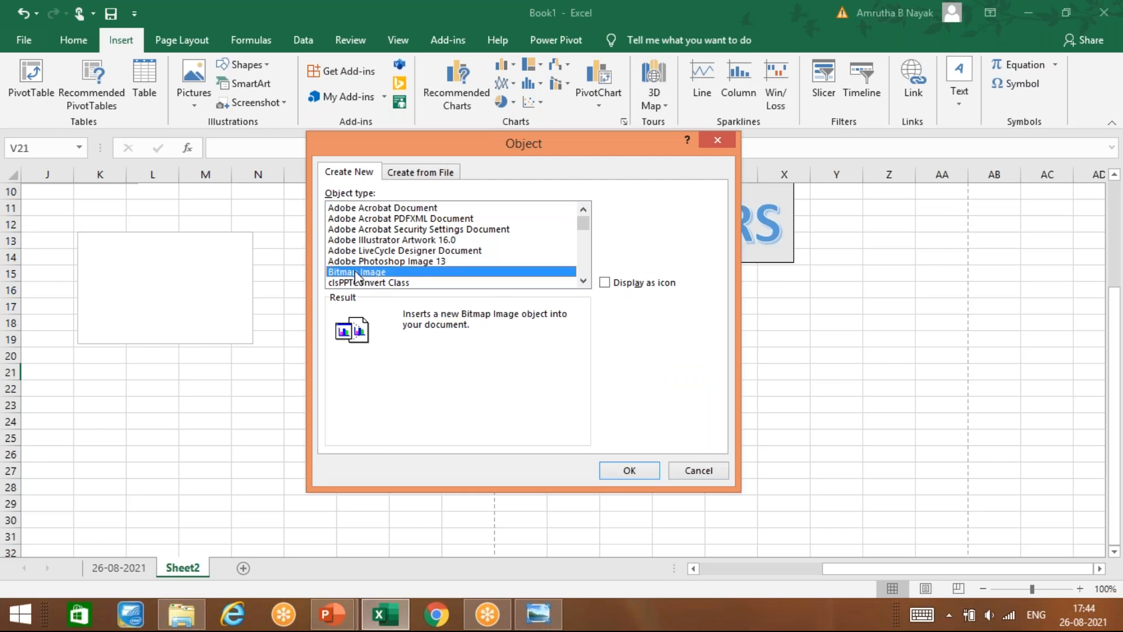
{"action": "left_click", "coordinate": [632, 474]}
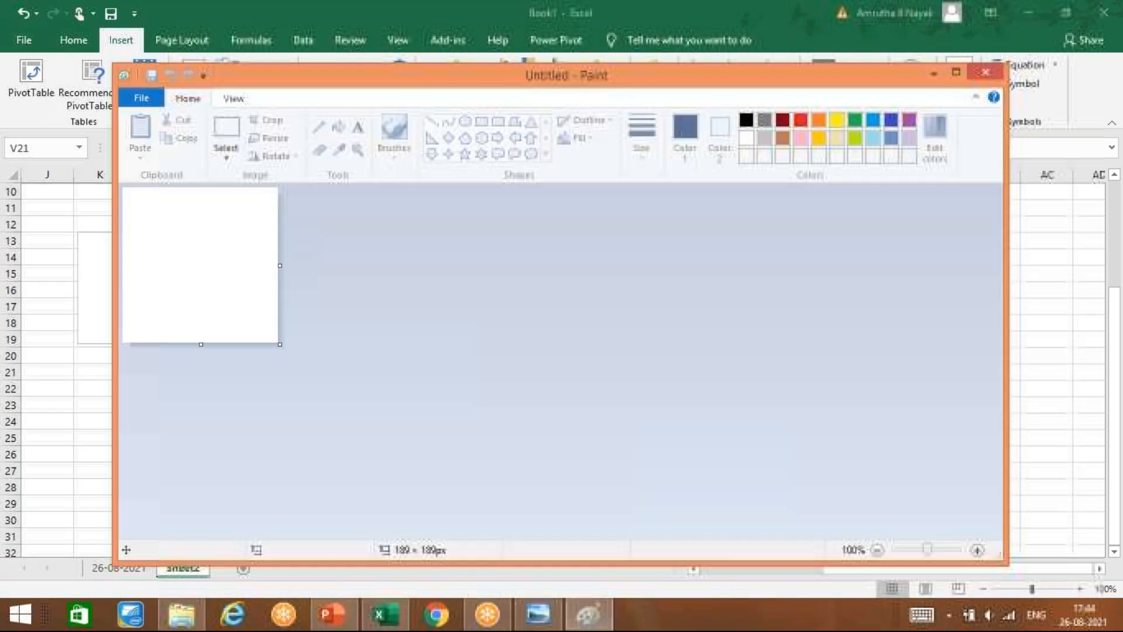
Step: Enlarge the canvas to 329 × 219 px and draw three nested rounded rectangles
{"action": "left_click_drag", "start_coordinate": [279, 344], "coordinate": [398, 367]}
{"action": "left_click", "coordinate": [482, 154]}
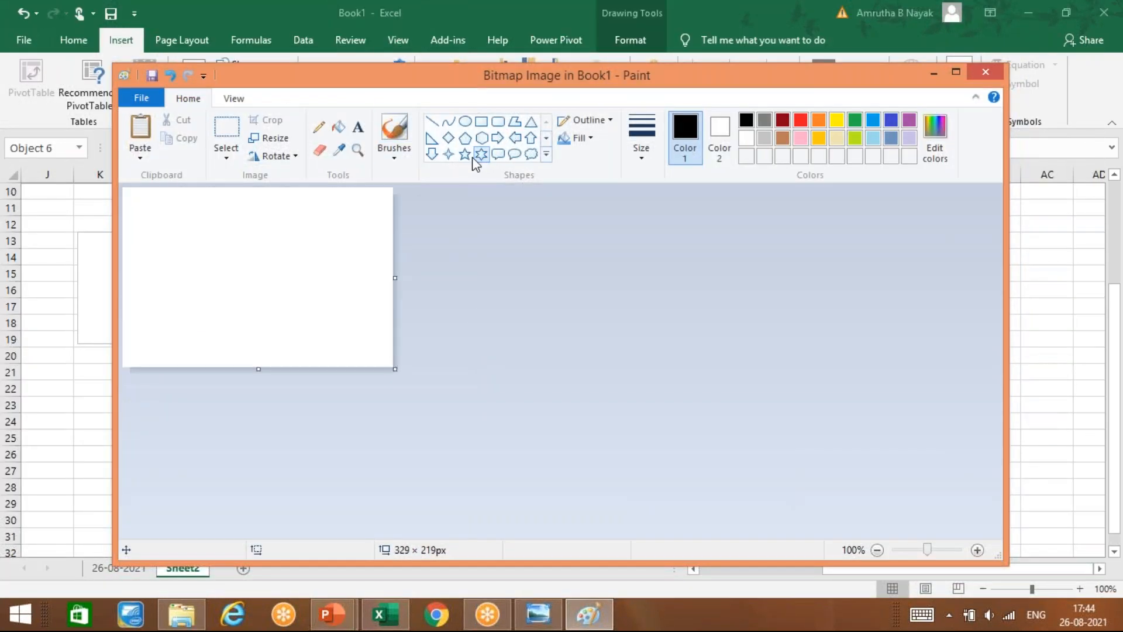
{"action": "mouse_move", "coordinate": [213, 223]}
{"action": "left_mouse_down"}
{"action": "mouse_move", "coordinate": [253, 270]}
{"action": "mouse_move", "coordinate": [213, 220]}
{"action": "left_mouse_up"}
{"action": "left_click", "coordinate": [501, 236]}
{"action": "left_click", "coordinate": [498, 121]}
{"action": "left_click_drag", "start_coordinate": [186, 218], "coordinate": [352, 332]}
{"action": "left_click_drag", "start_coordinate": [208, 240], "coordinate": [203, 227]}
{"action": "left_click", "coordinate": [375, 234]}
{"action": "left_click_drag", "start_coordinate": [210, 232], "coordinate": [332, 304]}
{"action": "left_click", "coordinate": [375, 245]}
{"action": "left_click_drag", "start_coordinate": [235, 250], "coordinate": [305, 285]}
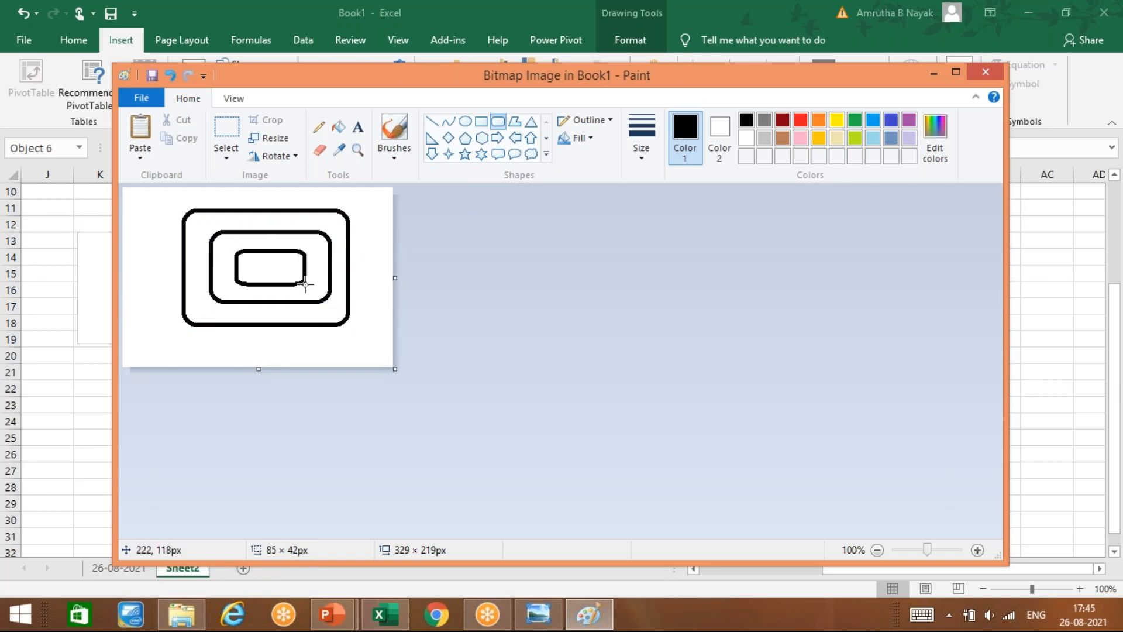
Step: Fill the background red, the outer band grey, the middle band pink and the centre blue
{"action": "left_click", "coordinate": [338, 127]}
{"action": "left_click", "coordinate": [801, 120]}
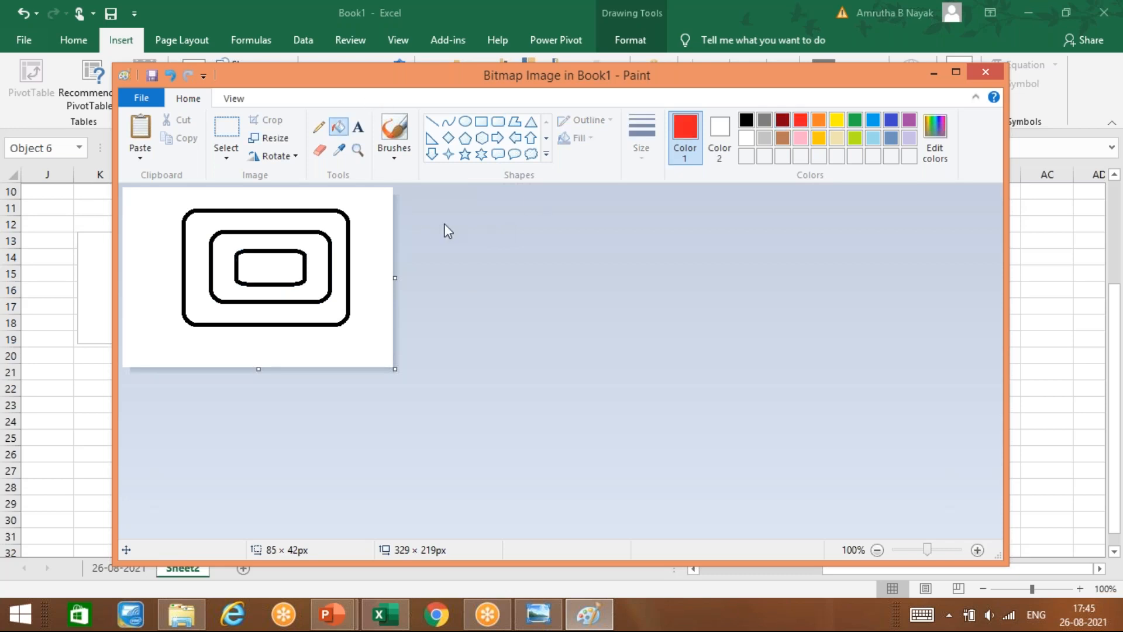
{"action": "left_click", "coordinate": [379, 231]}
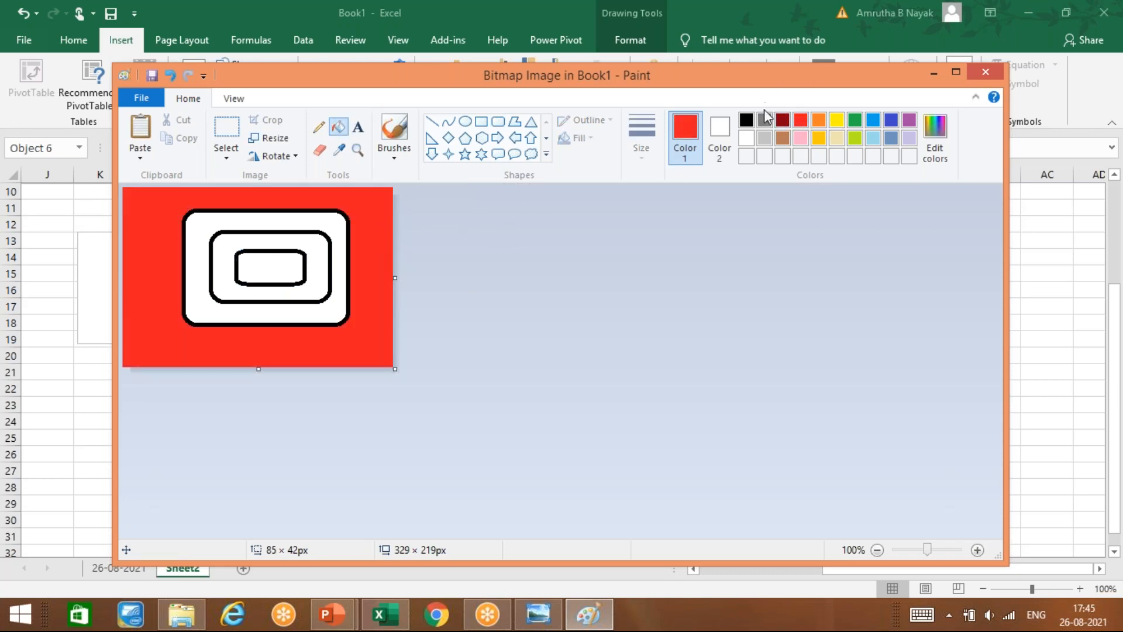
{"action": "left_click", "coordinate": [765, 120]}
{"action": "left_click", "coordinate": [338, 219]}
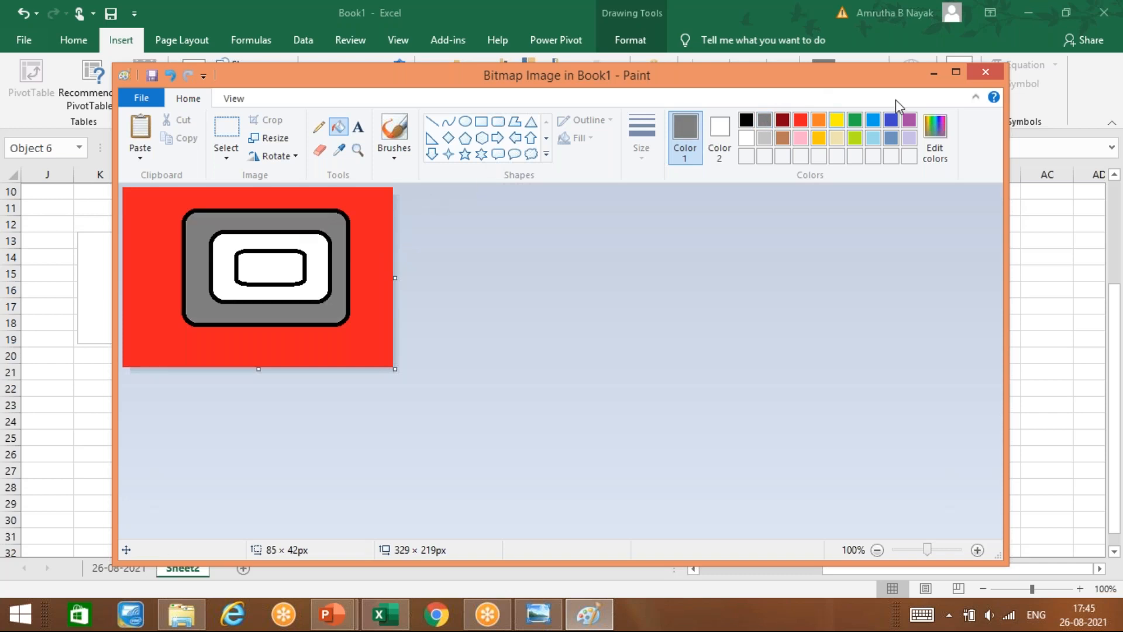
{"action": "left_click", "coordinate": [801, 138]}
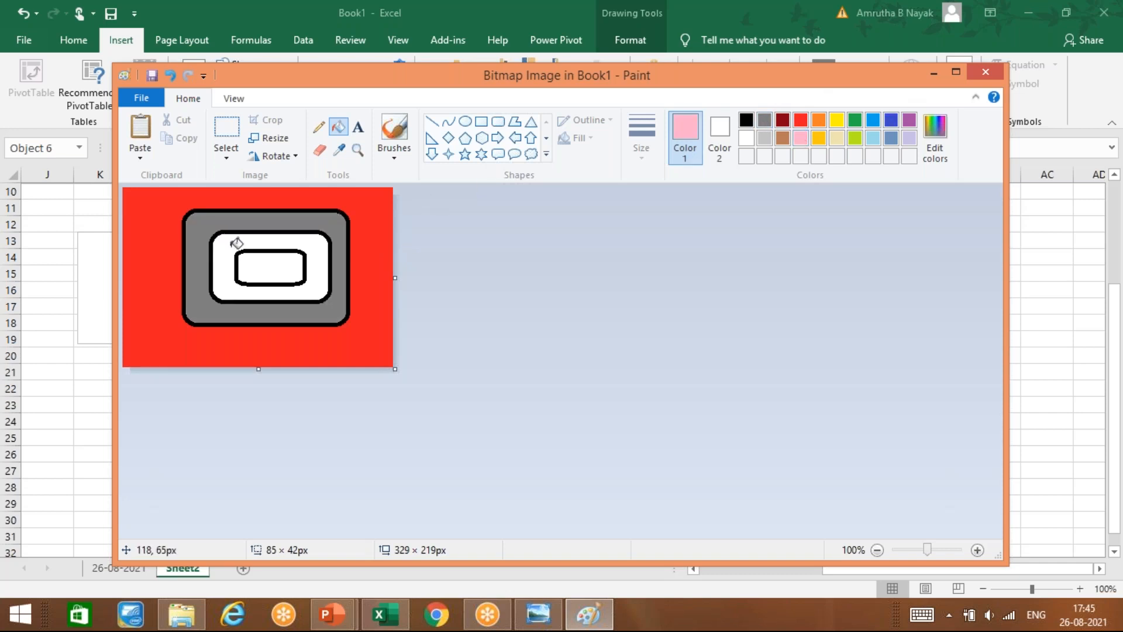
{"action": "left_click", "coordinate": [274, 240]}
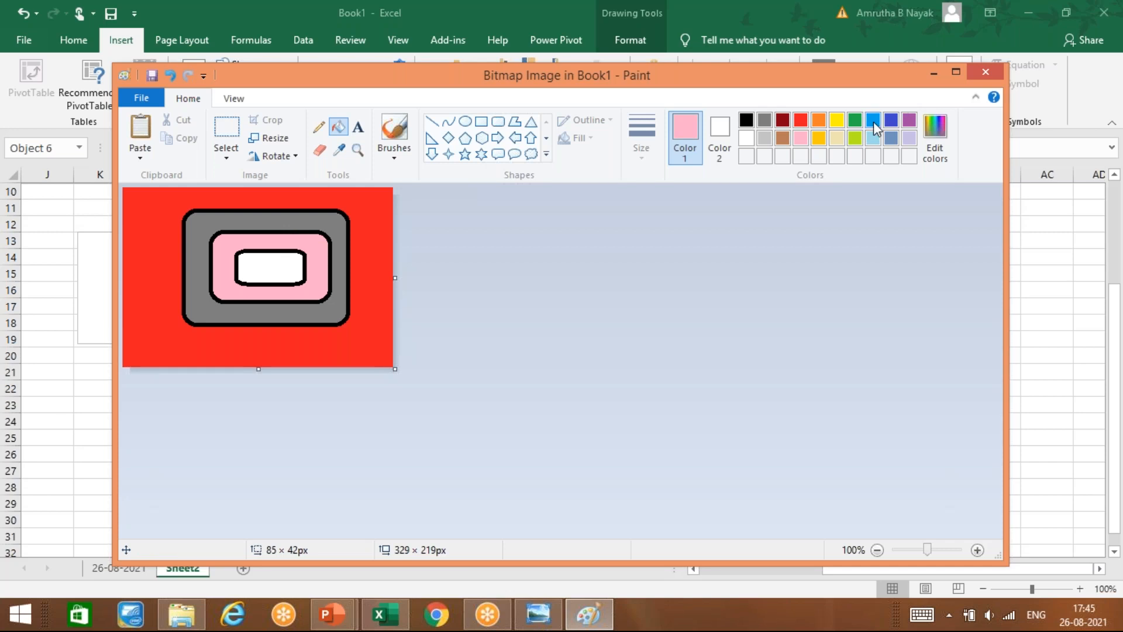
{"action": "left_click", "coordinate": [874, 125]}
{"action": "left_click", "coordinate": [300, 269]}
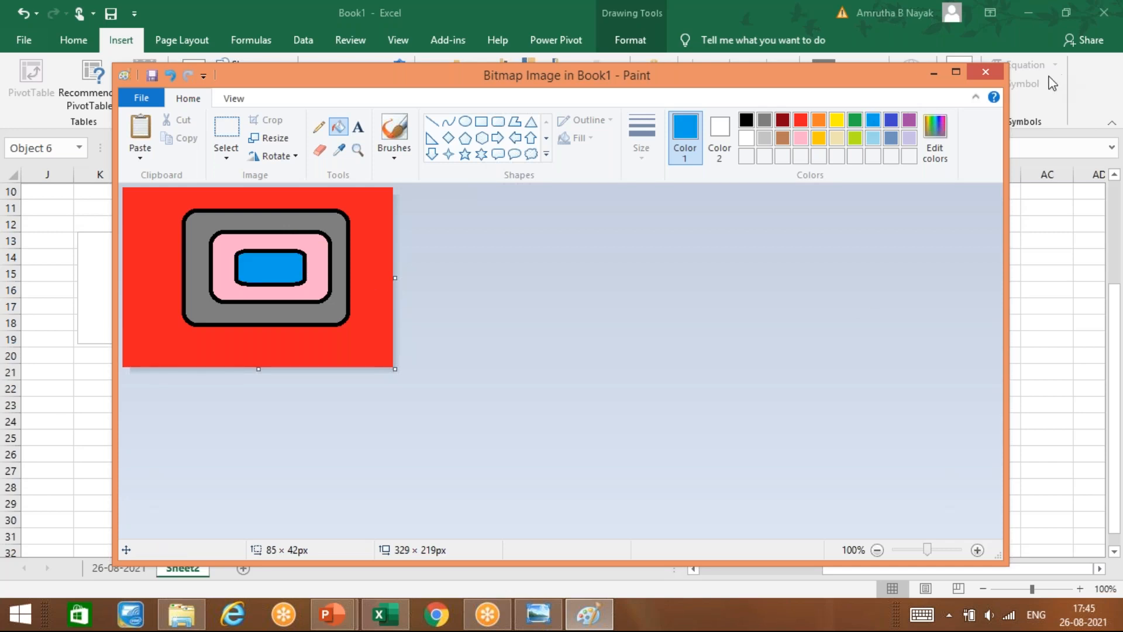
Step: Move the picture to columns N–S below the title and add a yellow-filled outer rounded ring
{"action": "left_click", "coordinate": [986, 71]}
{"action": "mouse_move", "coordinate": [724, 410]}
{"action": "left_mouse_down"}
{"action": "mouse_move", "coordinate": [346, 413]}
{"action": "mouse_move", "coordinate": [342, 358]}
{"action": "left_mouse_up"}
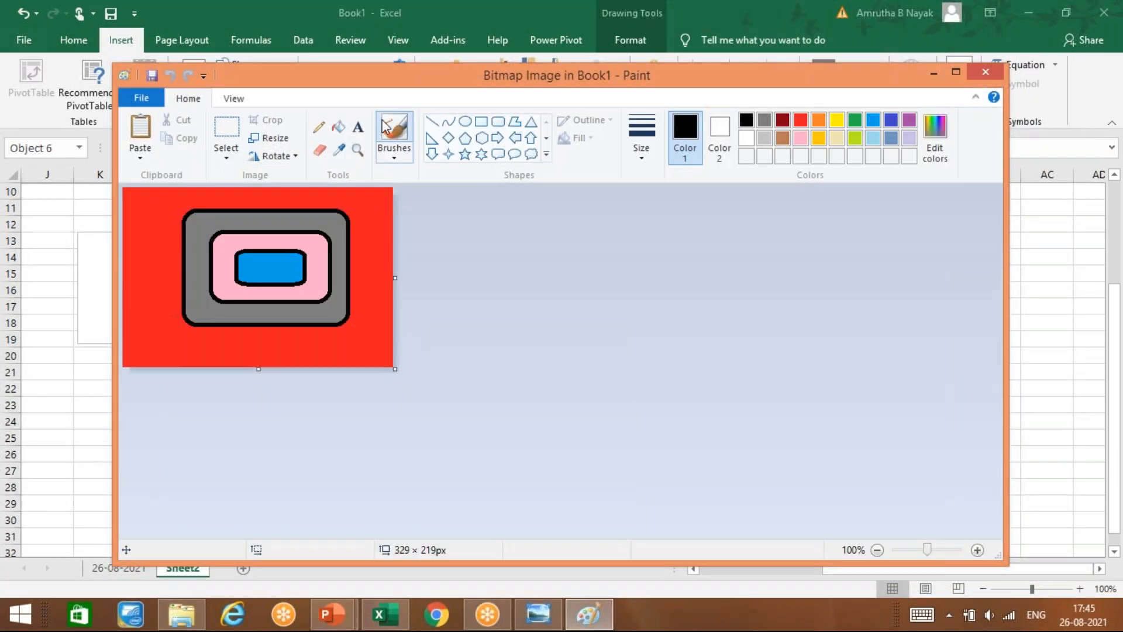
{"action": "left_click", "coordinate": [498, 121]}
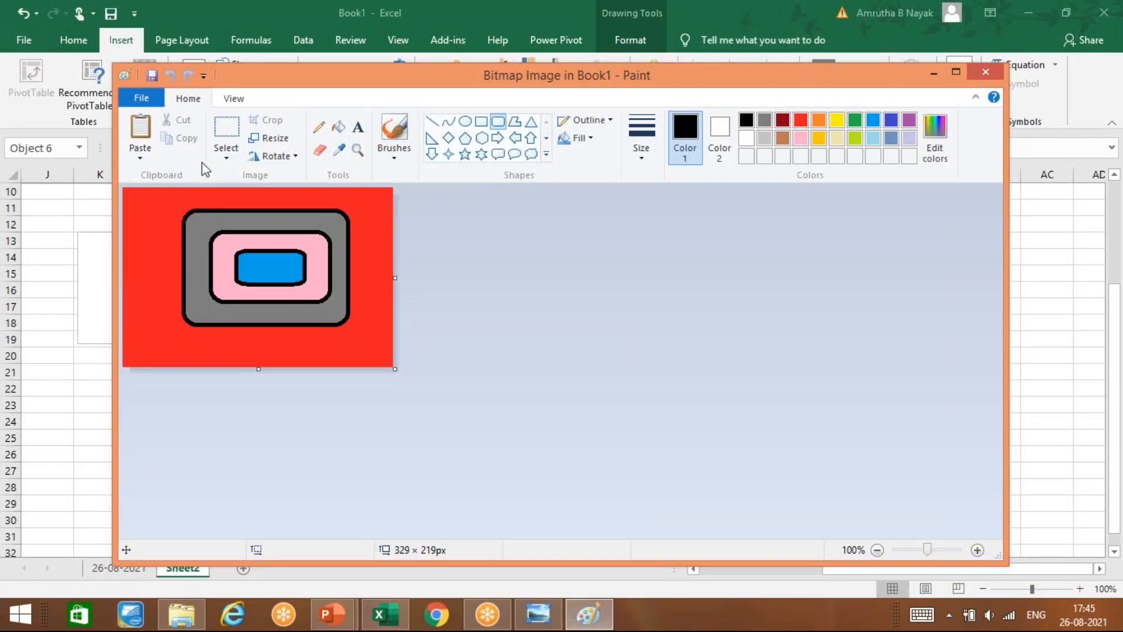
{"action": "left_click_drag", "start_coordinate": [164, 199], "coordinate": [373, 341]}
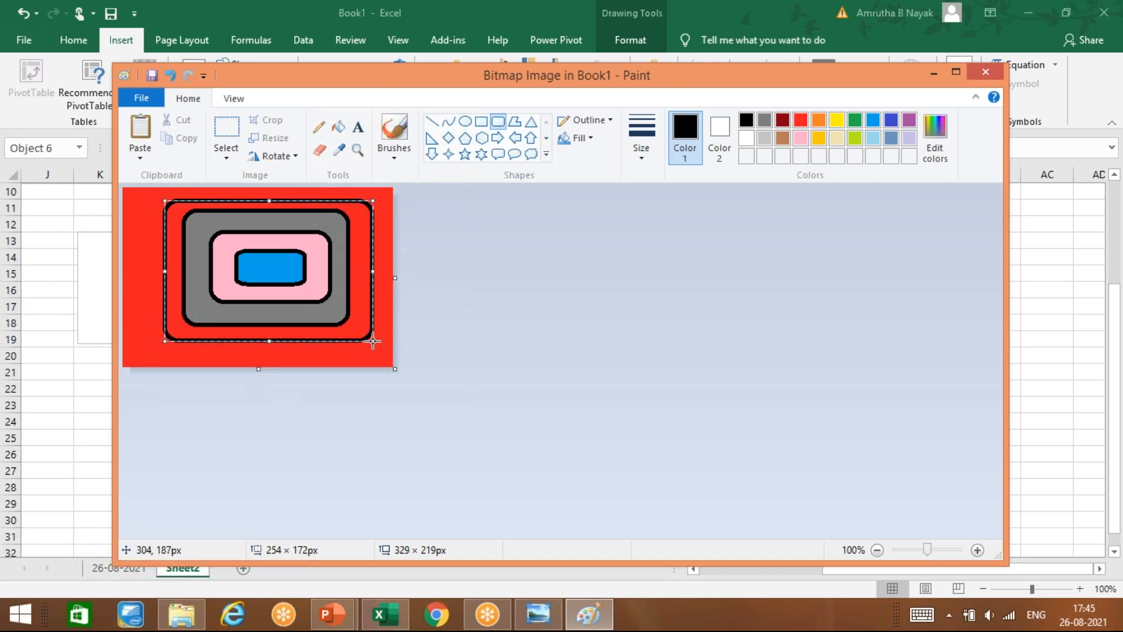
{"action": "left_click", "coordinate": [334, 130]}
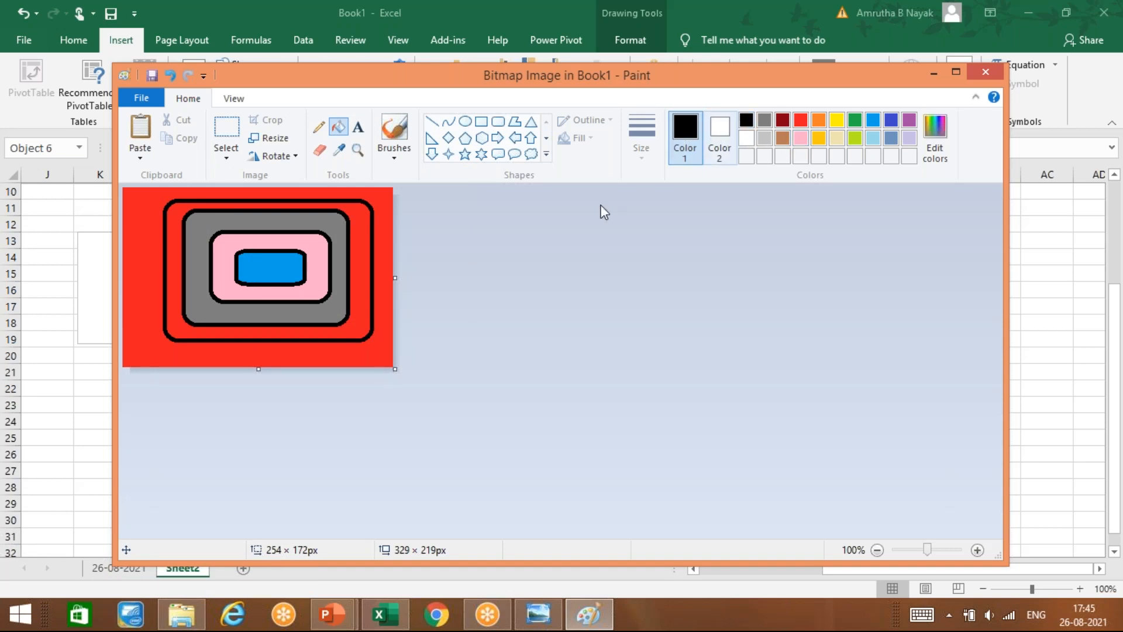
{"action": "left_click", "coordinate": [319, 215]}
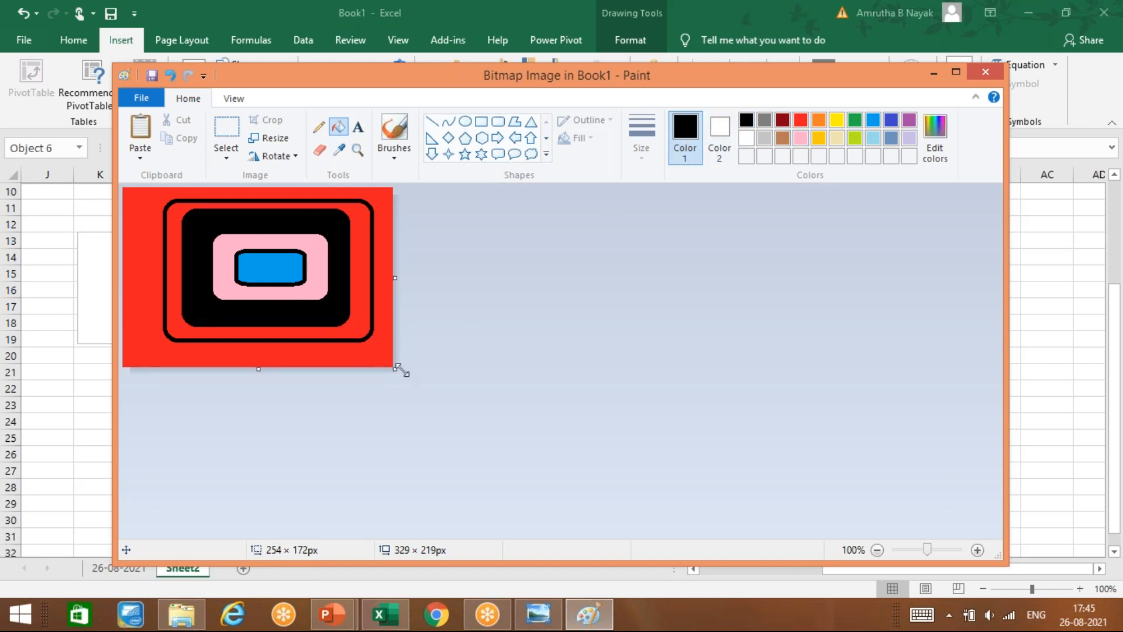
{"action": "key", "text": "ctrl+z"}
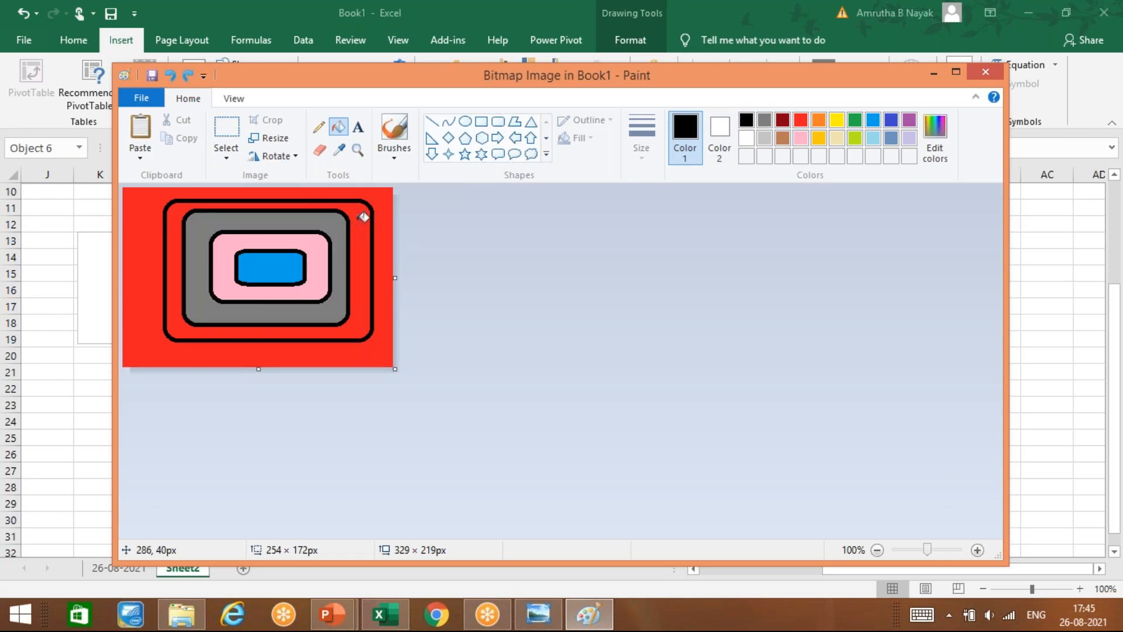
{"action": "left_click", "coordinate": [364, 217]}
{"action": "key", "text": "ctrl+z"}
{"action": "left_click", "coordinate": [837, 120]}
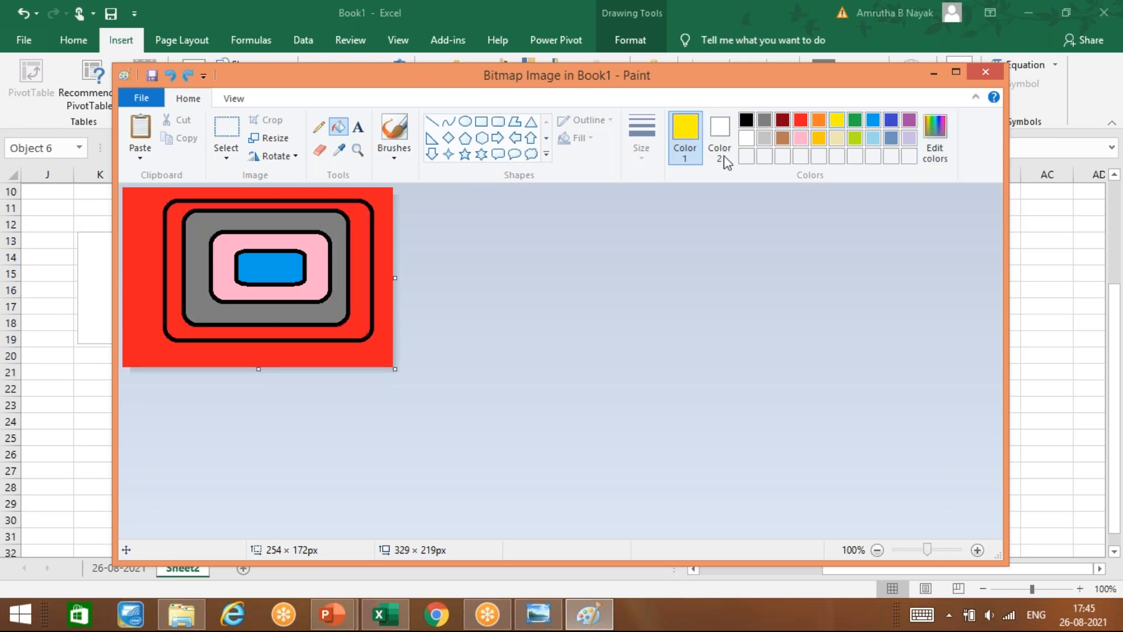
{"action": "left_click", "coordinate": [363, 213]}
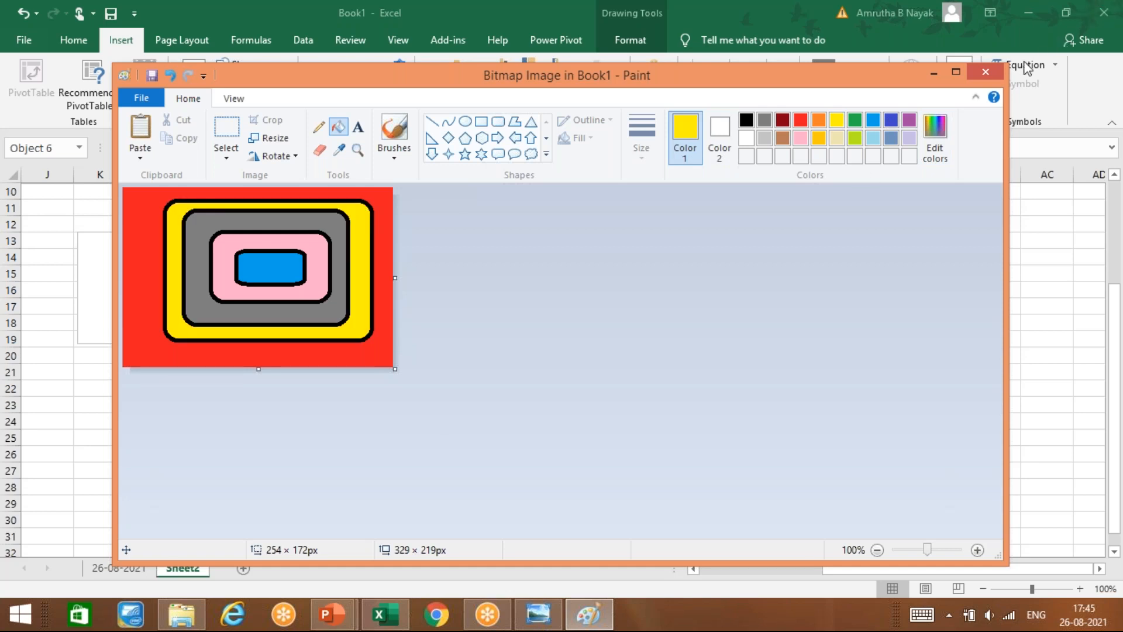
{"action": "left_click", "coordinate": [986, 71]}
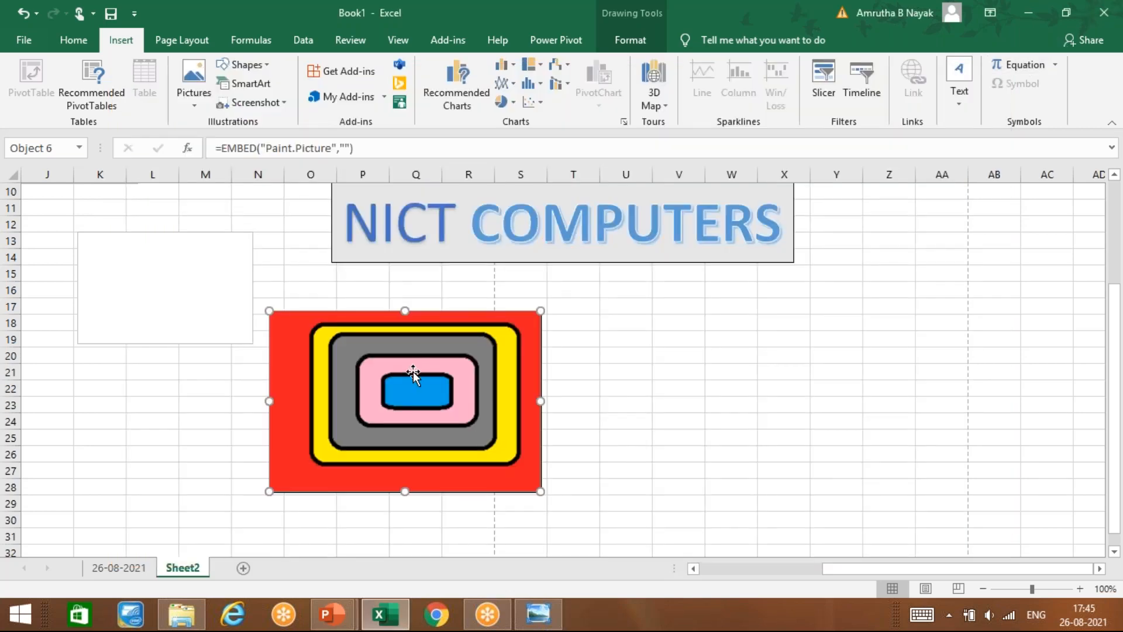
Step: Deselect the picture, switch to EXCEL NOTES.pptx in PowerPoint and scroll down its slide
{"action": "left_click", "coordinate": [632, 449]}
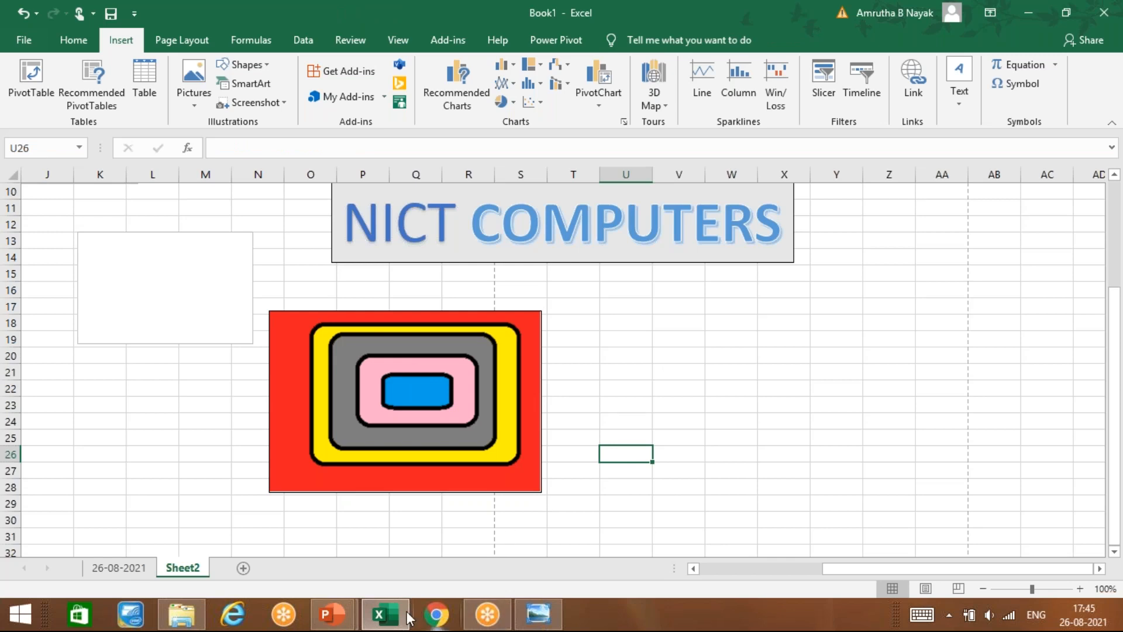
{"action": "mouse_move", "coordinate": [332, 614]}
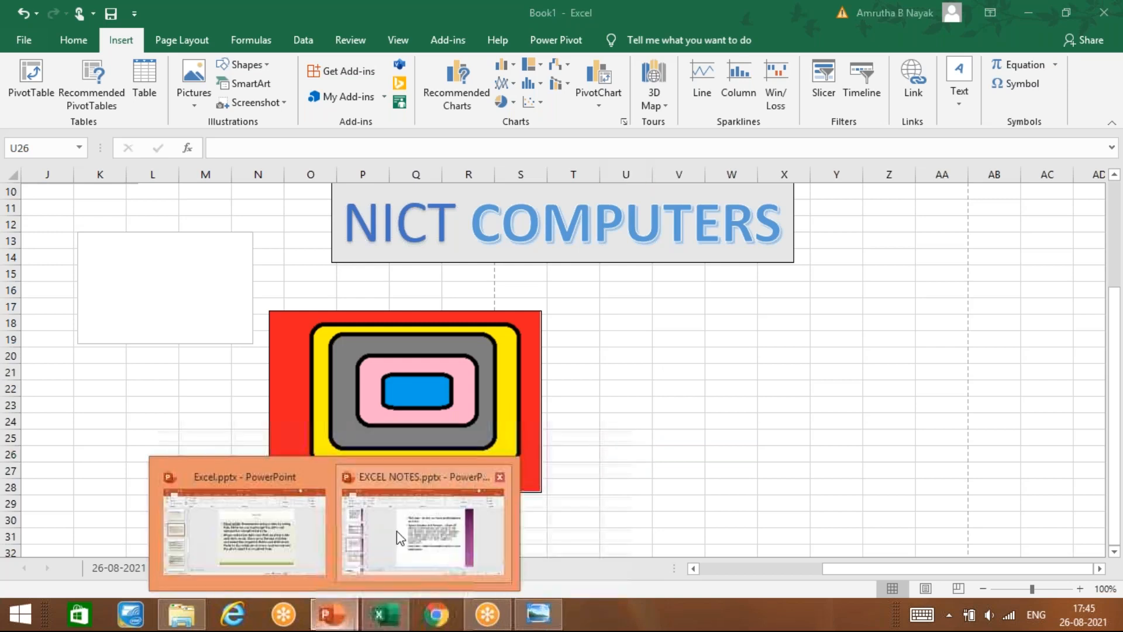
{"action": "left_click", "coordinate": [398, 536]}
{"action": "scroll", "coordinate": [396, 532], "scroll_direction": "down", "scroll_amount": 1}
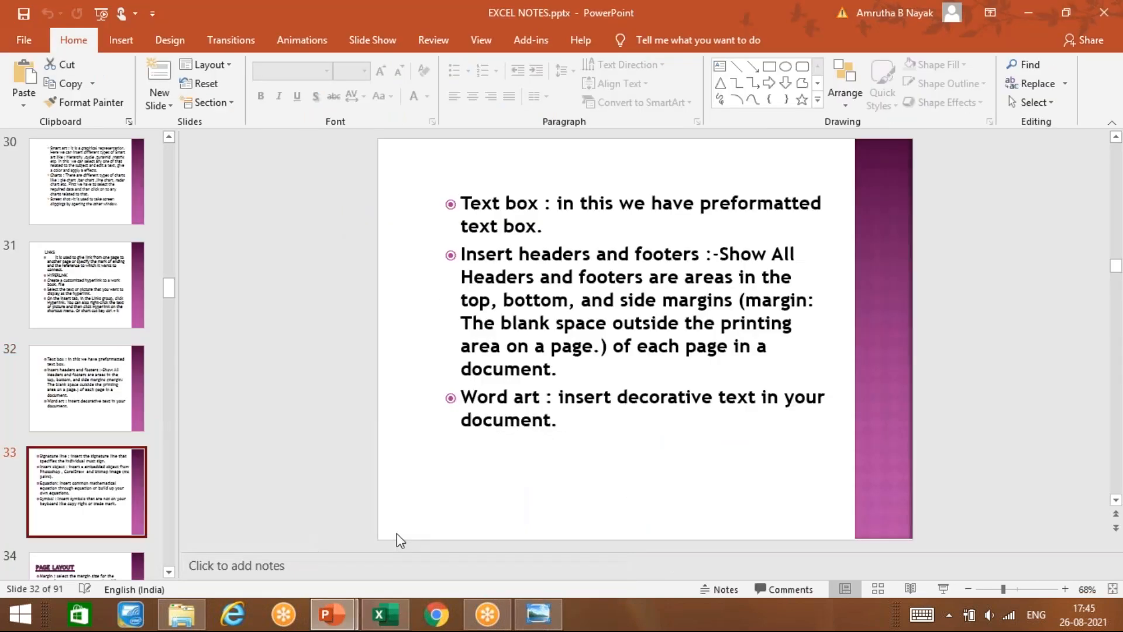
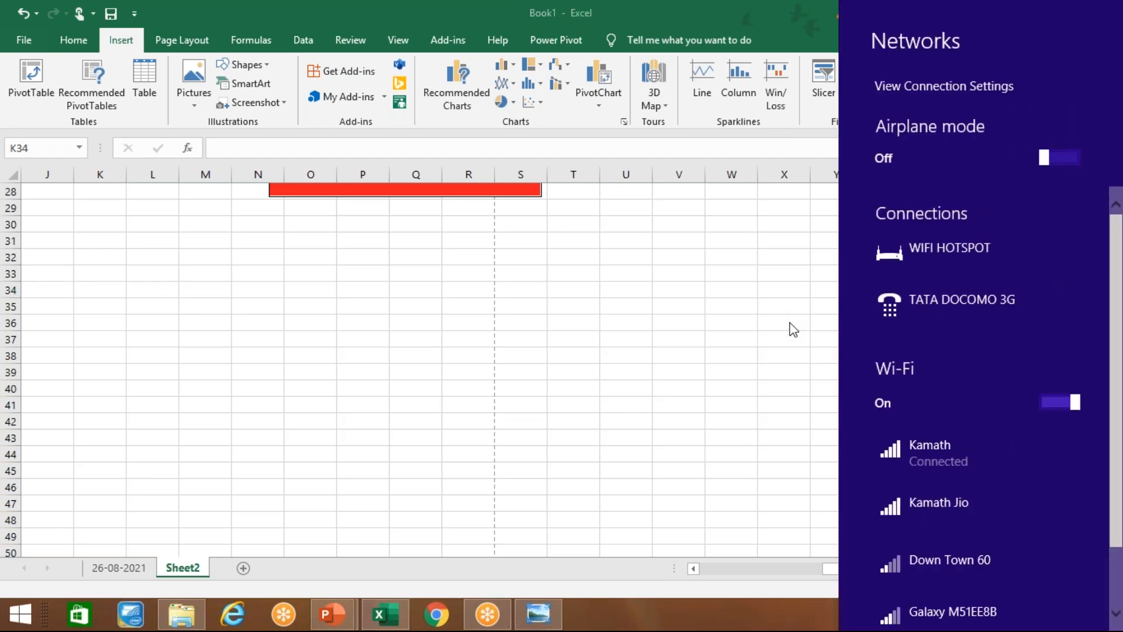
Step: Dismiss the Windows network list so Sheet2 and its red shape in columns N–S show again
{"action": "left_click", "coordinate": [833, 381]}
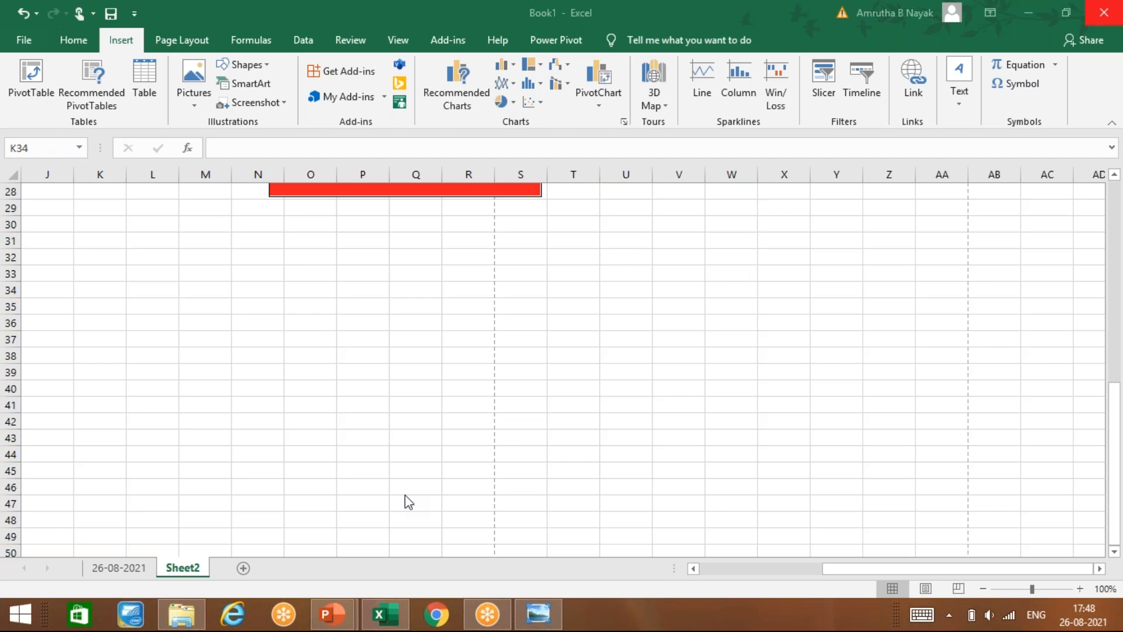
Step: Insert the Binomial Theorem equation, move it to around column L and widen its box
{"action": "left_click", "coordinate": [1055, 64]}
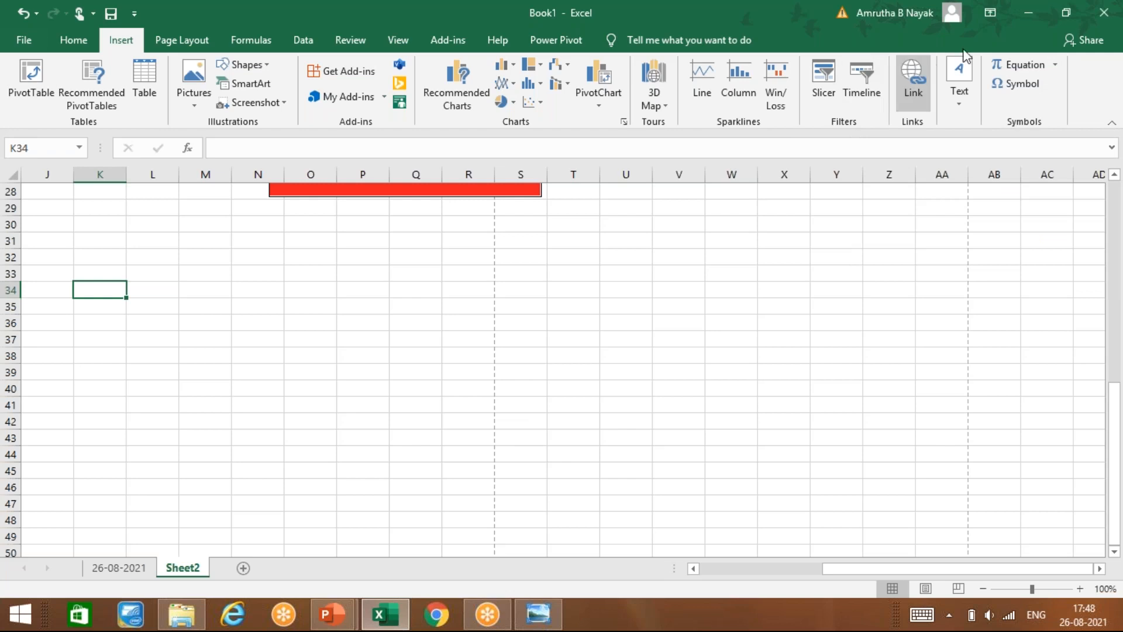
{"action": "left_click", "coordinate": [1053, 65]}
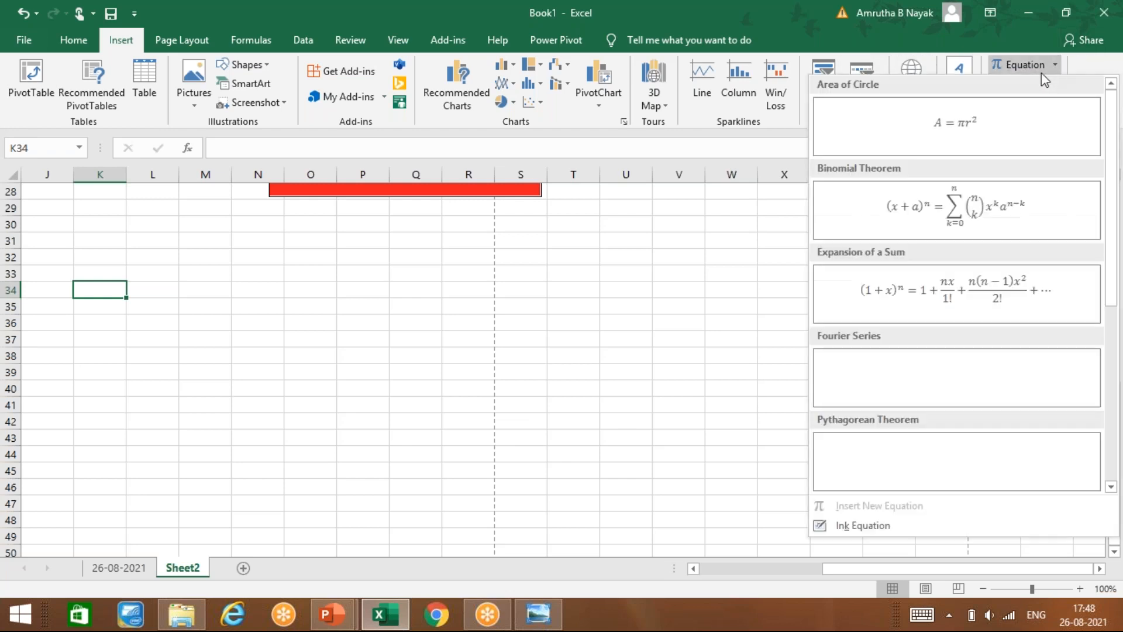
{"action": "key", "text": "Escape"}
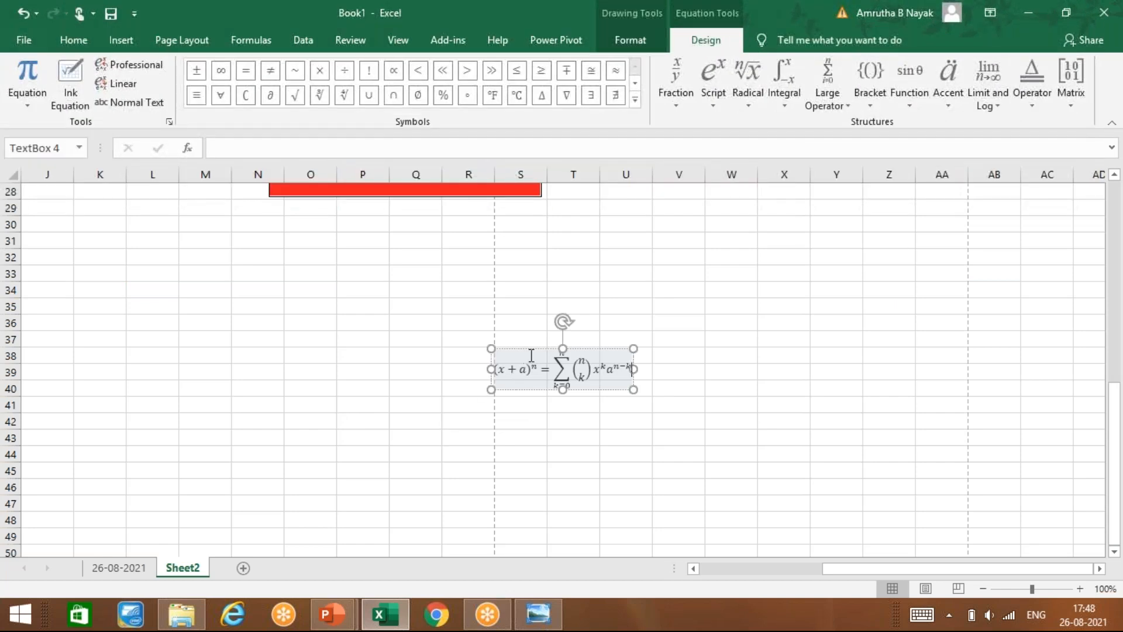
{"action": "left_click_drag", "start_coordinate": [534, 351], "coordinate": [170, 260]}
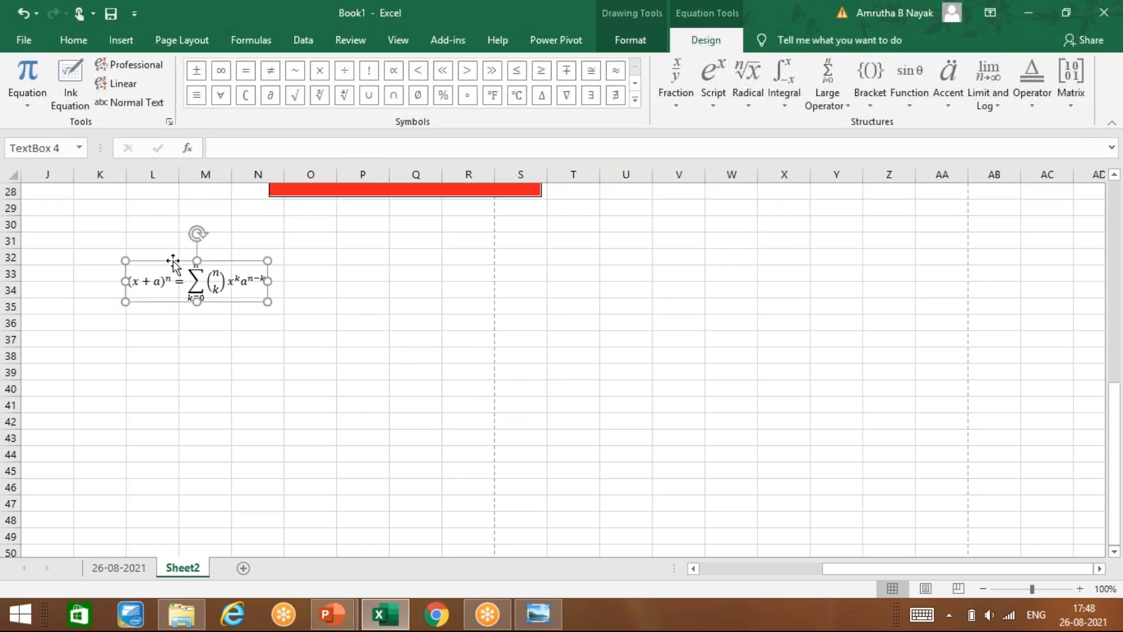
{"action": "left_click_drag", "start_coordinate": [266, 303], "coordinate": [290, 320]}
Step: Add ∁, √, > and a bracket placeholder after the x term of the binomial equation
{"action": "left_click", "coordinate": [246, 292]}
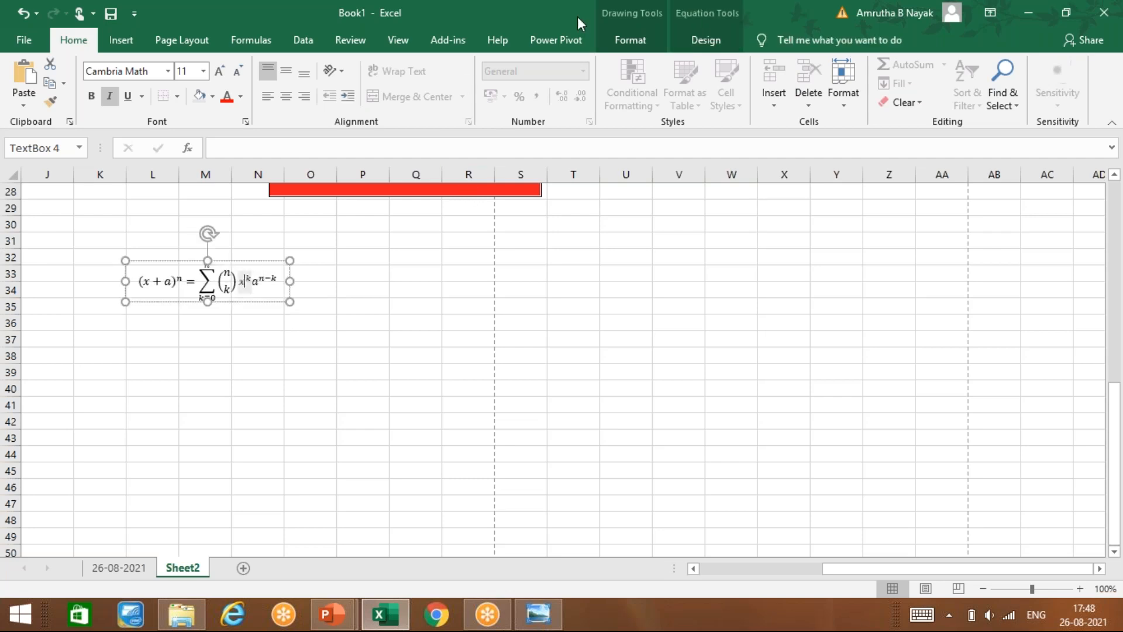
{"action": "left_click", "coordinate": [654, 34]}
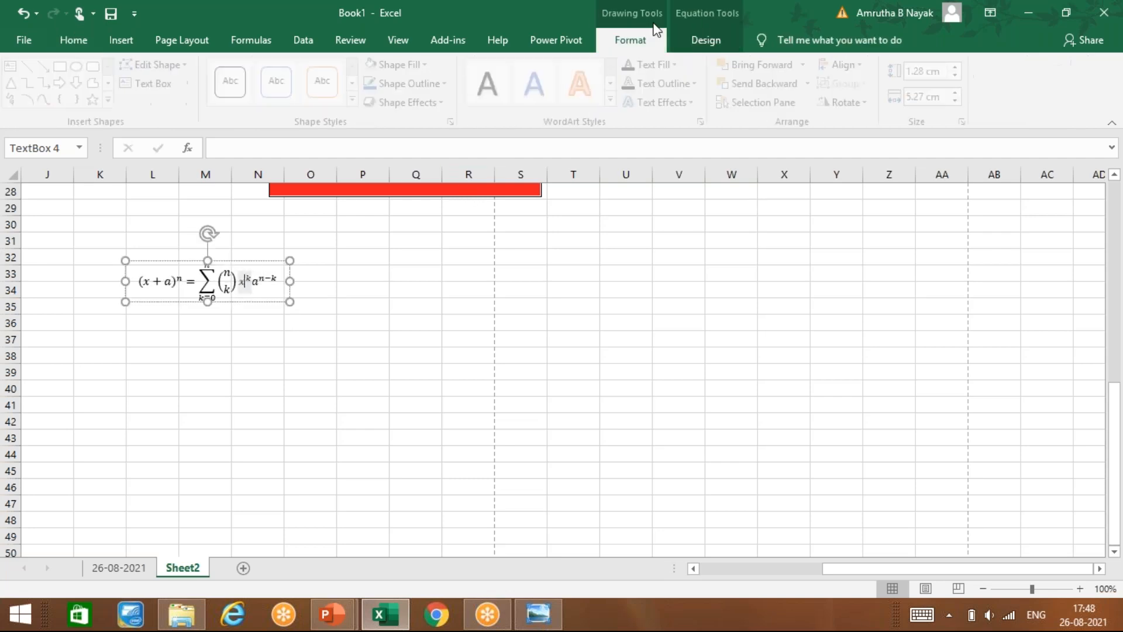
{"action": "left_click", "coordinate": [697, 32]}
{"action": "left_click", "coordinate": [246, 95]}
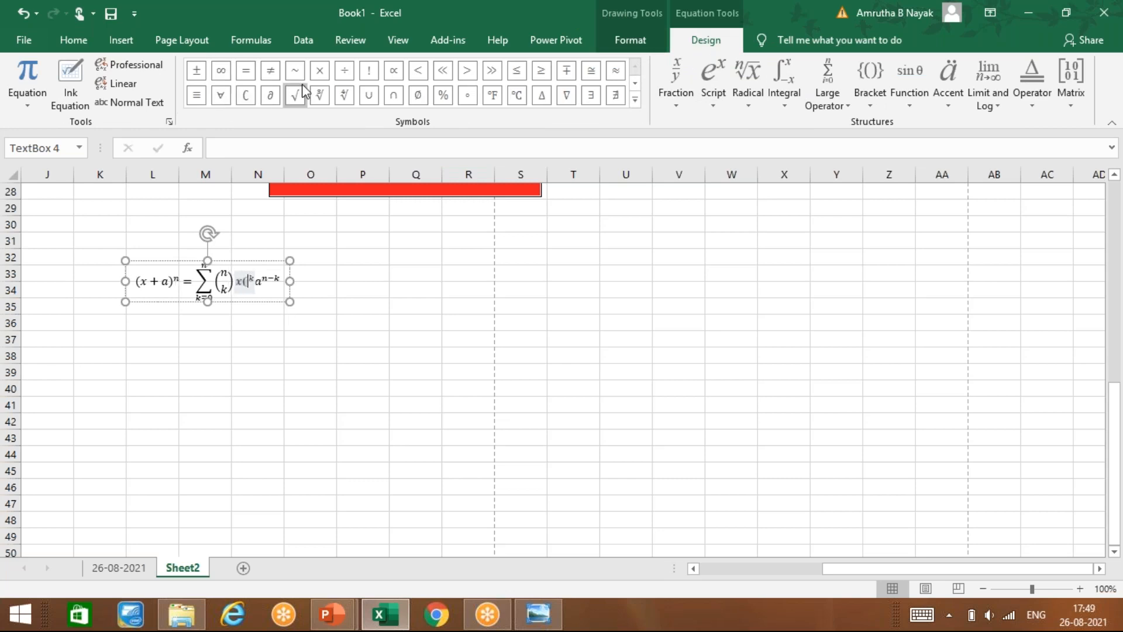
{"action": "left_click", "coordinate": [295, 95]}
{"action": "left_click", "coordinate": [467, 71]}
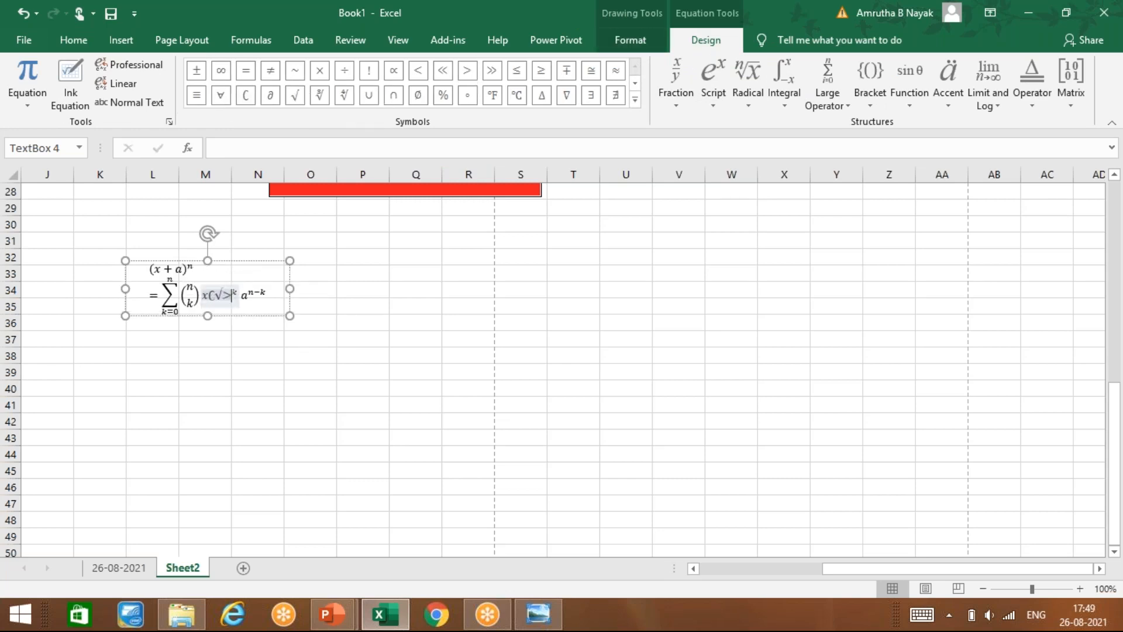
{"action": "left_click", "coordinate": [877, 81]}
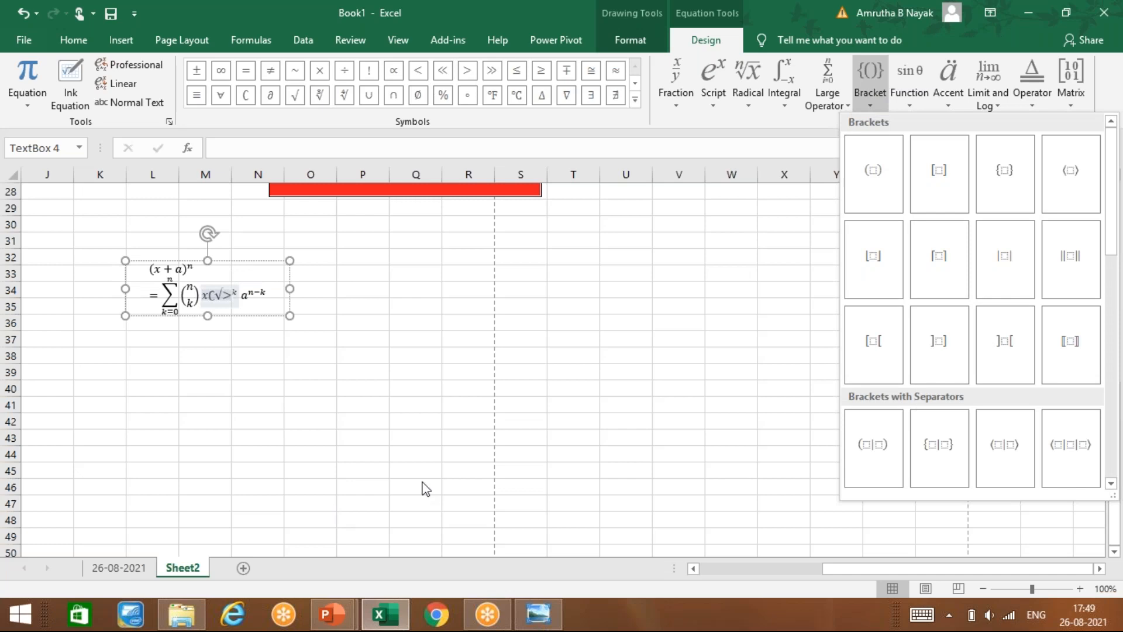
{"action": "left_click", "coordinate": [823, 342]}
{"action": "left_click", "coordinate": [159, 386]}
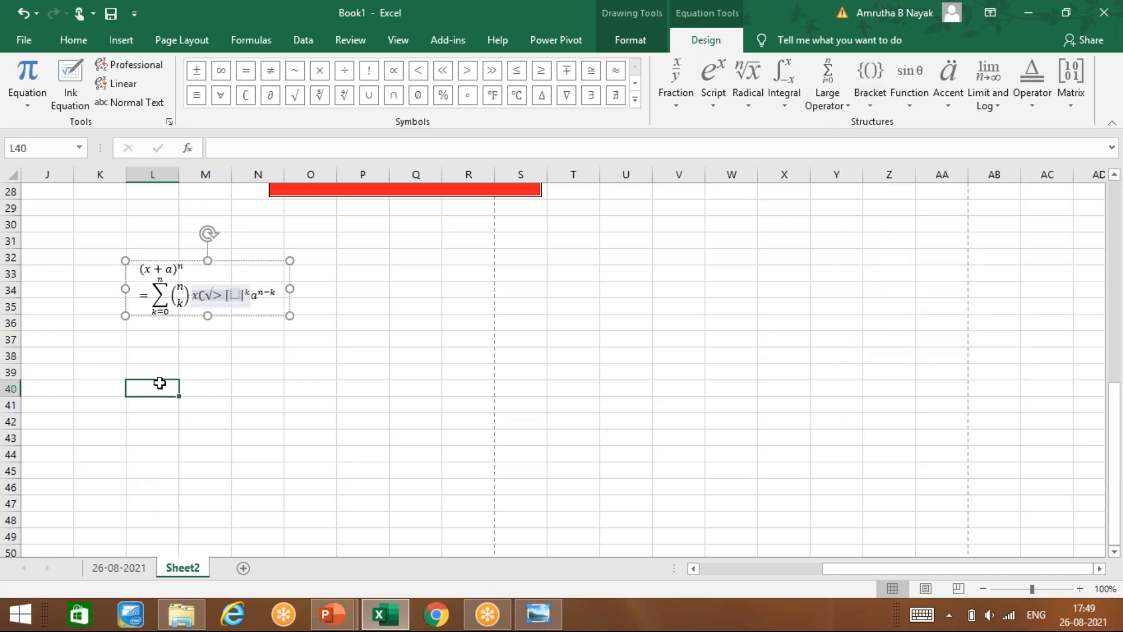
{"action": "left_click", "coordinate": [120, 40]}
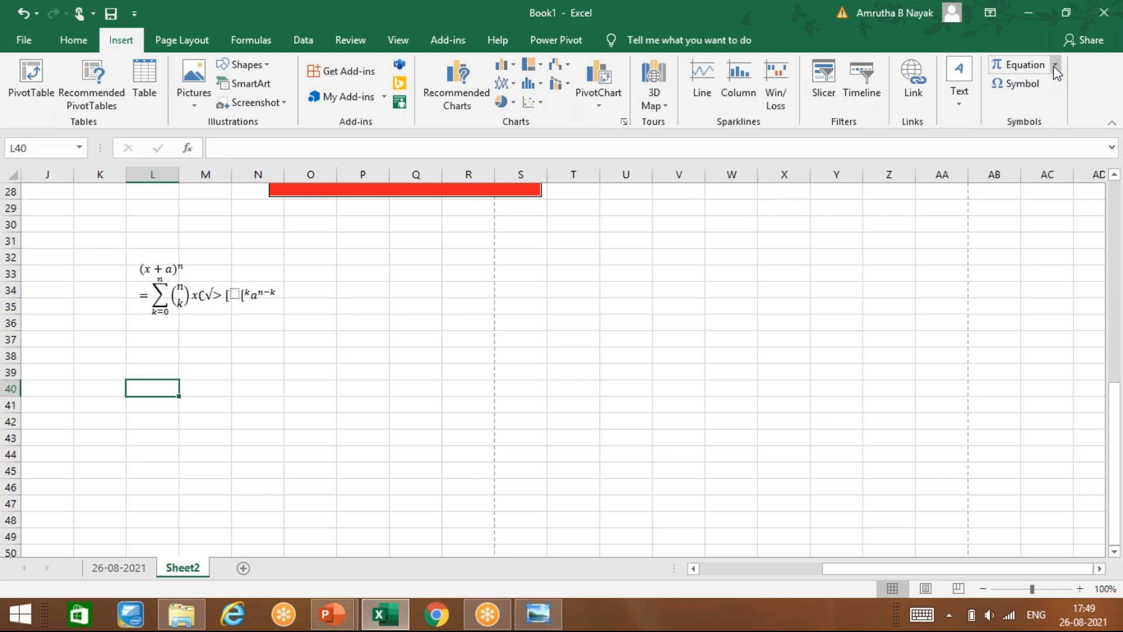
{"action": "left_click", "coordinate": [1054, 65]}
Step: Insert the Fourier Series equation, sketch k√25 in Ink Equation, then cancel without inserting
{"action": "left_click", "coordinate": [891, 391]}
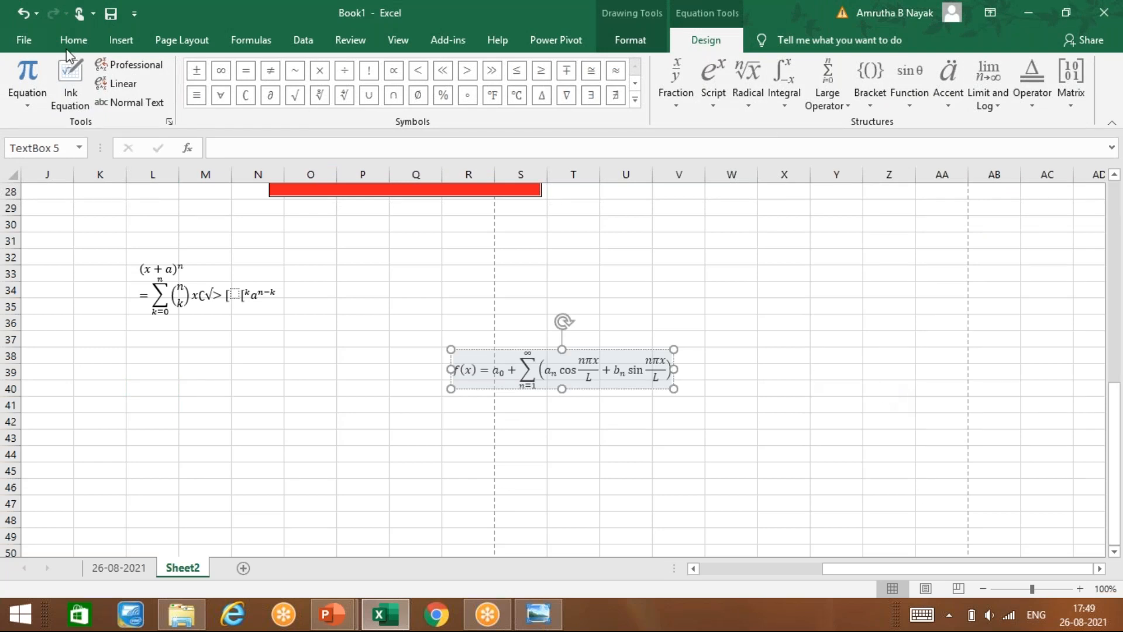
{"action": "left_click", "coordinate": [71, 94]}
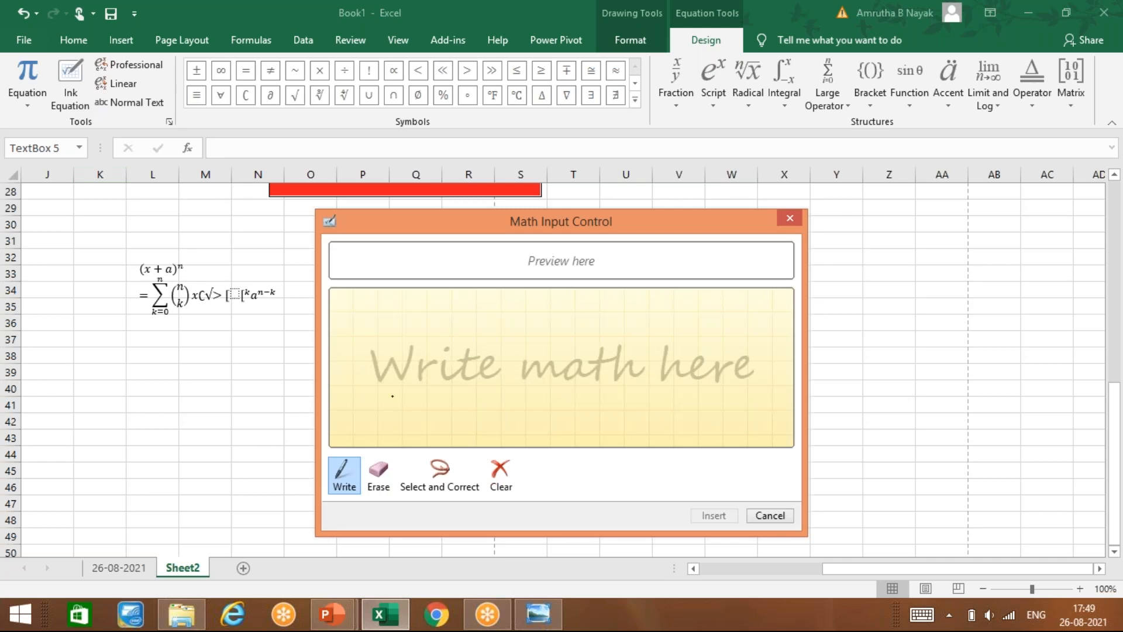
{"action": "mouse_move", "coordinate": [369, 398]}
{"action": "left_mouse_down"}
{"action": "mouse_move", "coordinate": [374, 361]}
{"action": "mouse_move", "coordinate": [452, 308]}
{"action": "left_mouse_up"}
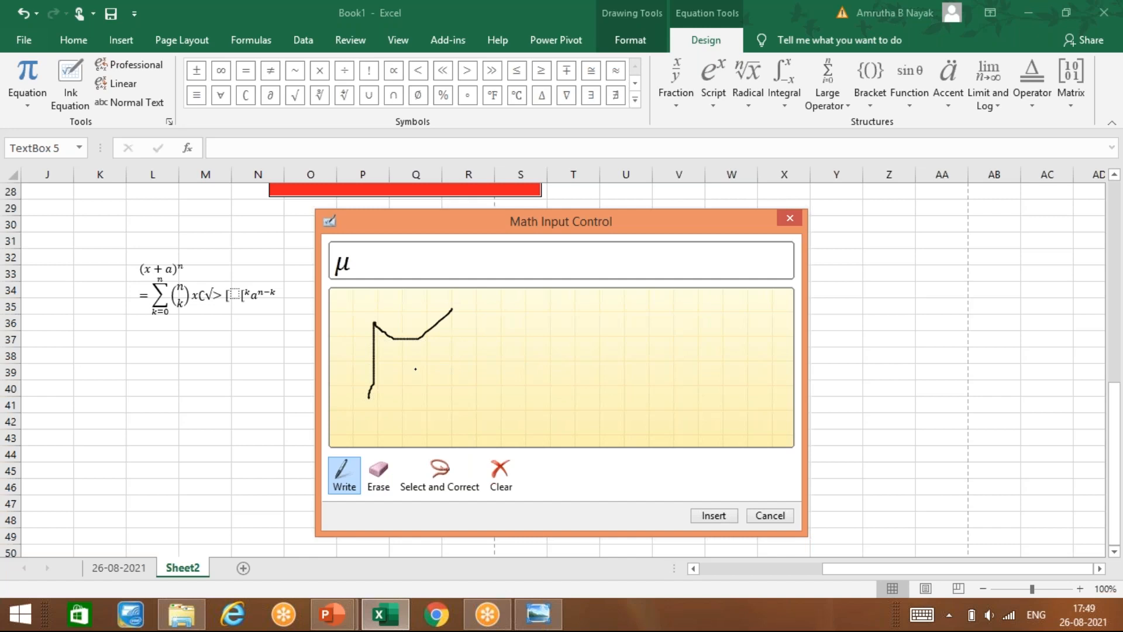
{"action": "mouse_move", "coordinate": [412, 371]}
{"action": "left_mouse_down"}
{"action": "mouse_move", "coordinate": [420, 398]}
{"action": "mouse_move", "coordinate": [443, 388]}
{"action": "mouse_move", "coordinate": [506, 414]}
{"action": "mouse_move", "coordinate": [507, 333]}
{"action": "mouse_move", "coordinate": [692, 340]}
{"action": "left_mouse_up"}
{"action": "mouse_move", "coordinate": [540, 396]}
{"action": "left_mouse_down"}
{"action": "mouse_move", "coordinate": [601, 415]}
{"action": "mouse_move", "coordinate": [586, 430]}
{"action": "mouse_move", "coordinate": [621, 417]}
{"action": "left_mouse_up"}
{"action": "mouse_move", "coordinate": [625, 352]}
{"action": "left_mouse_down"}
{"action": "mouse_move", "coordinate": [640, 377]}
{"action": "mouse_move", "coordinate": [632, 429]}
{"action": "left_mouse_up"}
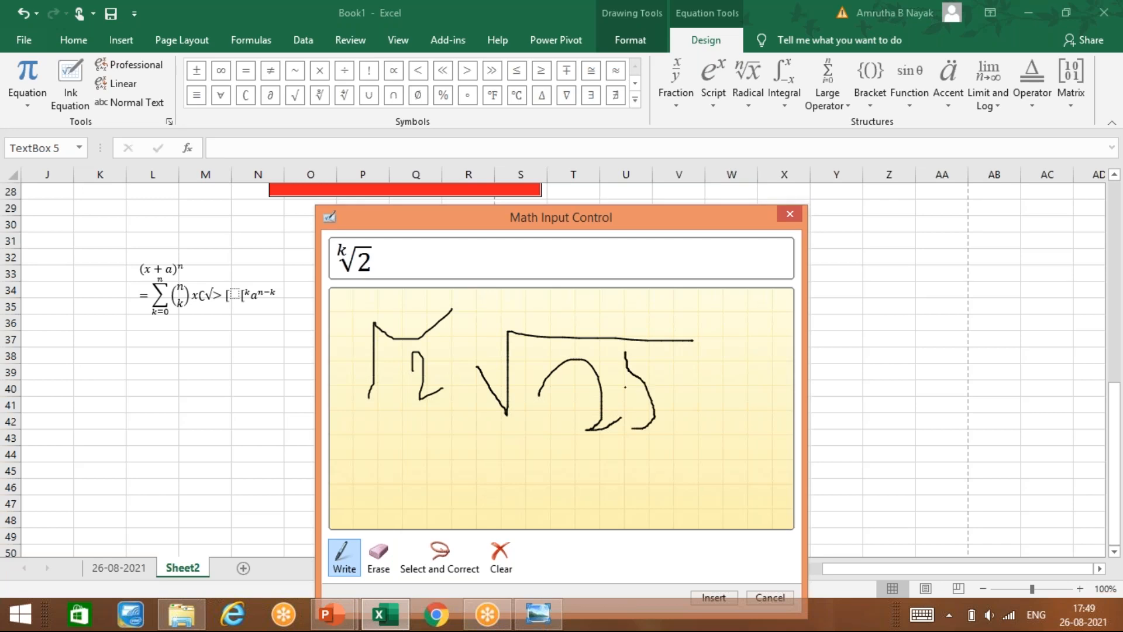
{"action": "left_click_drag", "start_coordinate": [628, 370], "coordinate": [666, 365]}
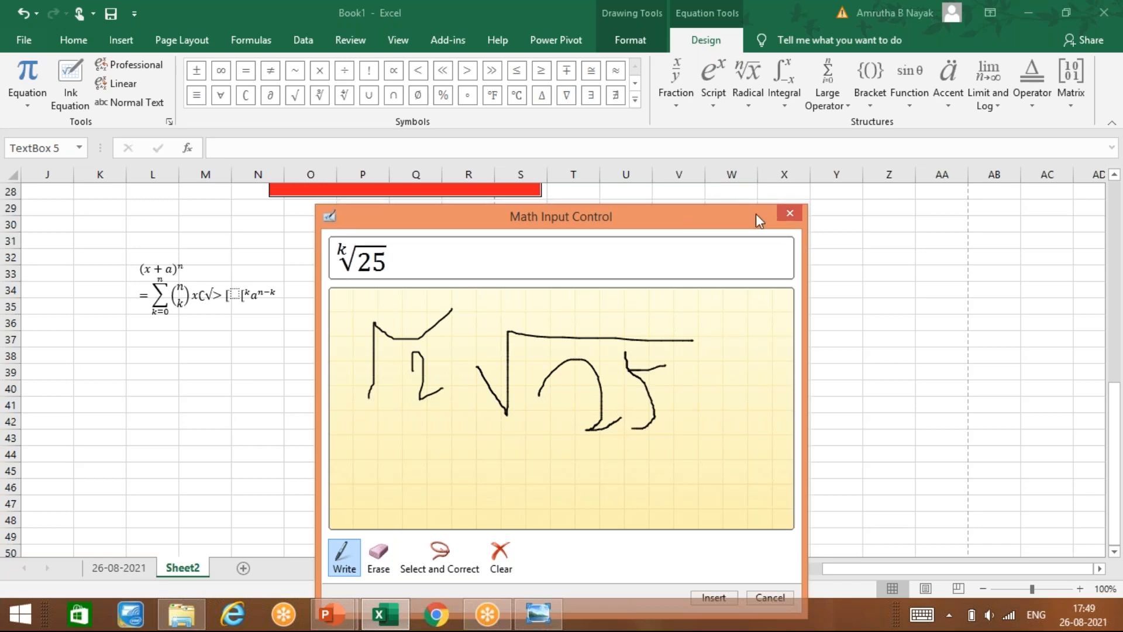
{"action": "left_click", "coordinate": [789, 214]}
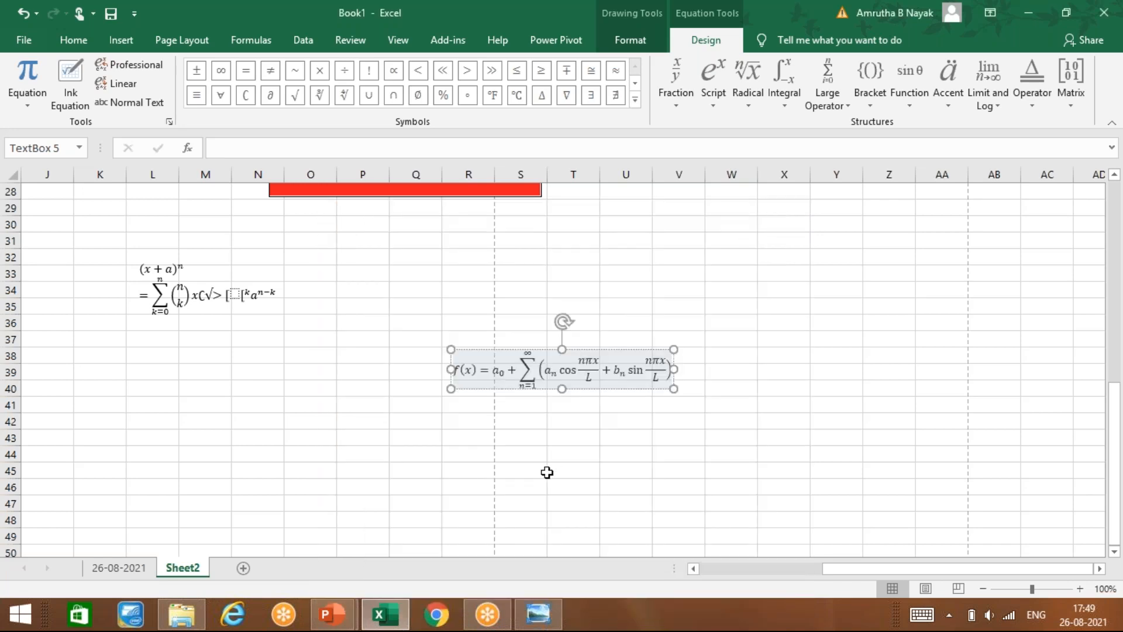
Step: Drag the Fourier equation up to rows 33–35 beside the binomial equation
{"action": "key", "text": "ctrl+a"}
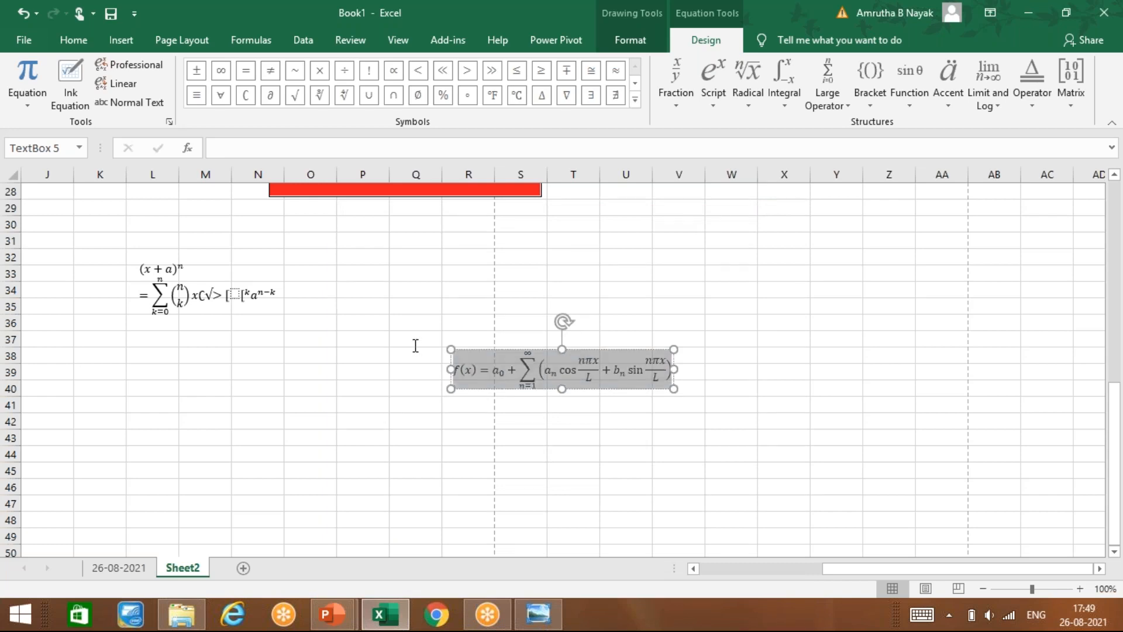
{"action": "left_click", "coordinate": [311, 463]}
{"action": "left_click_drag", "start_coordinate": [517, 370], "coordinate": [491, 369]}
{"action": "left_click", "coordinate": [580, 371]}
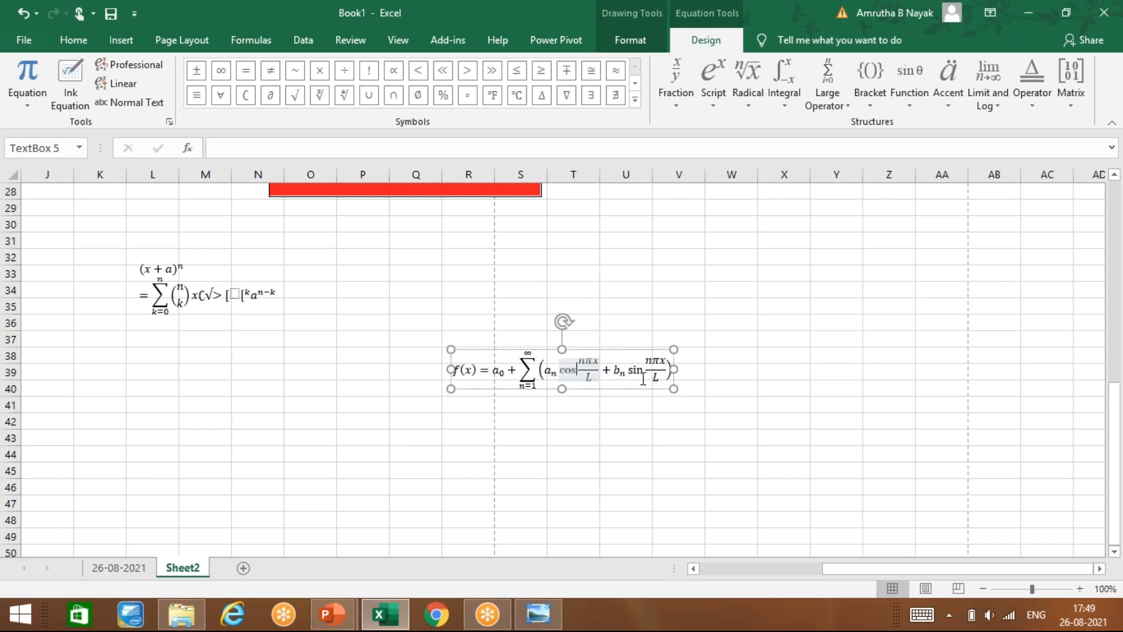
{"action": "left_click_drag", "start_coordinate": [621, 349], "coordinate": [384, 238]}
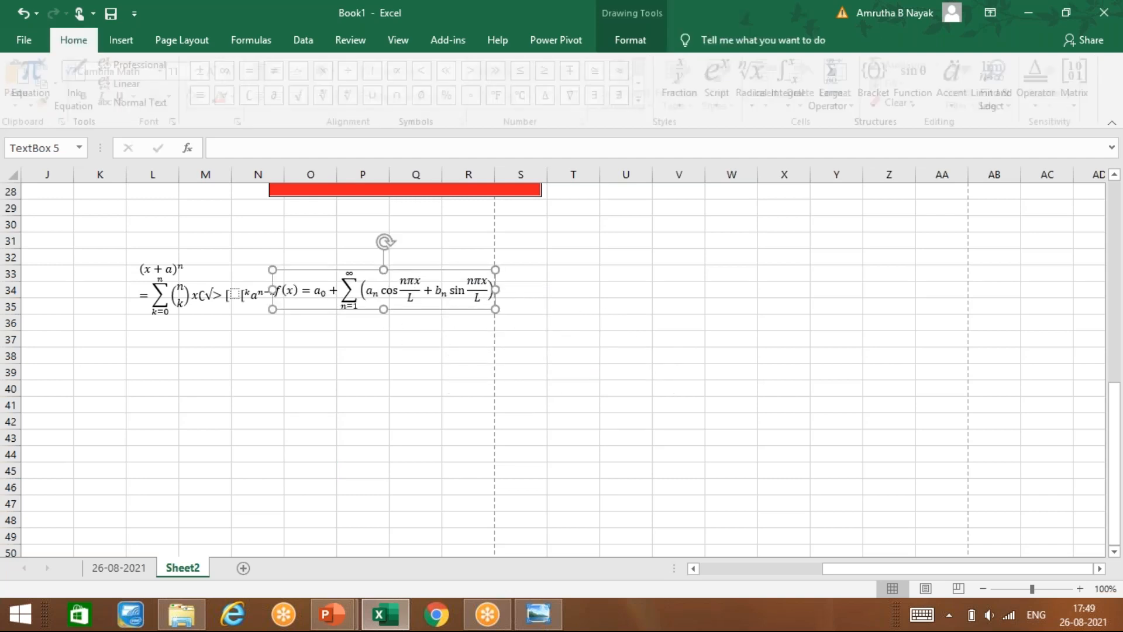
{"action": "left_click", "coordinate": [112, 44]}
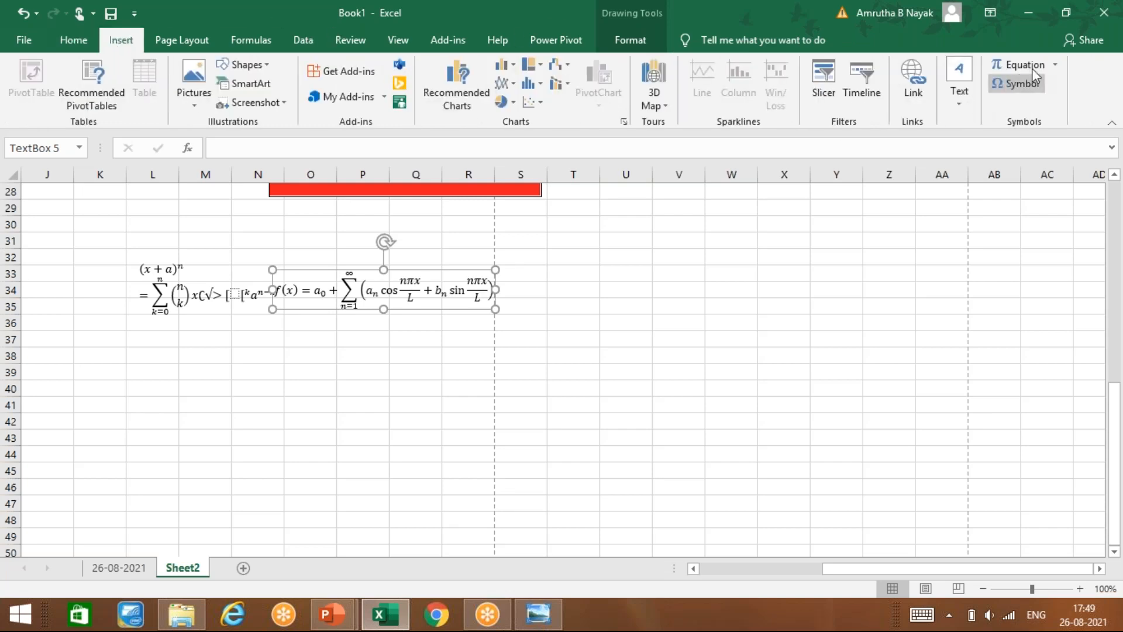
Step: Insert another Fourier Series equation and add ≥ and Δ into its sine term
{"action": "left_click", "coordinate": [381, 424]}
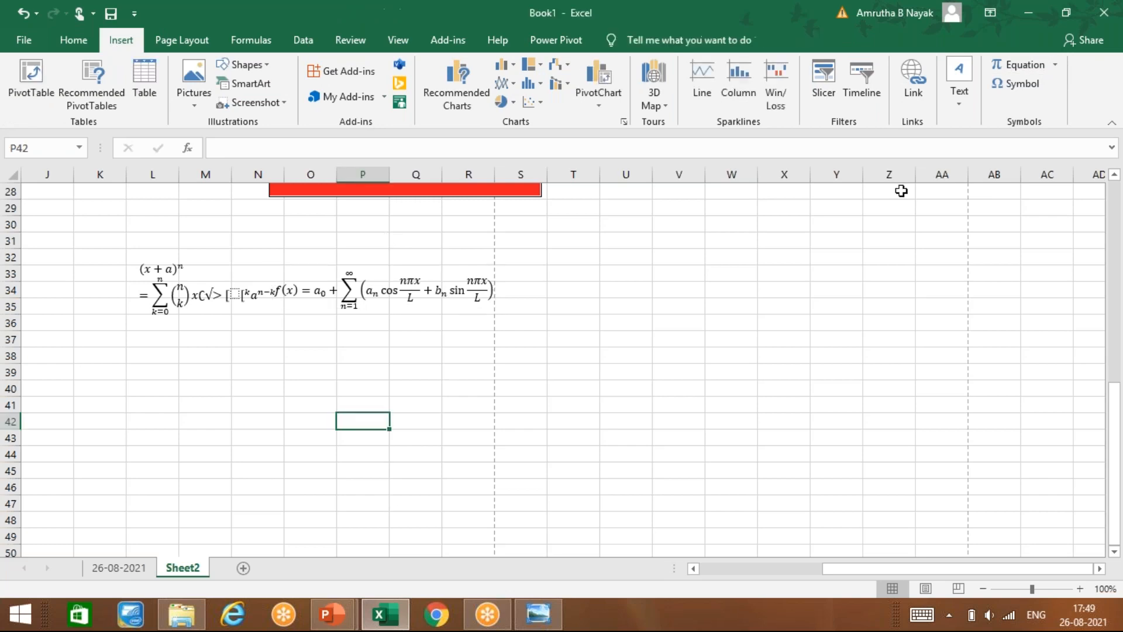
{"action": "left_click", "coordinate": [1055, 65]}
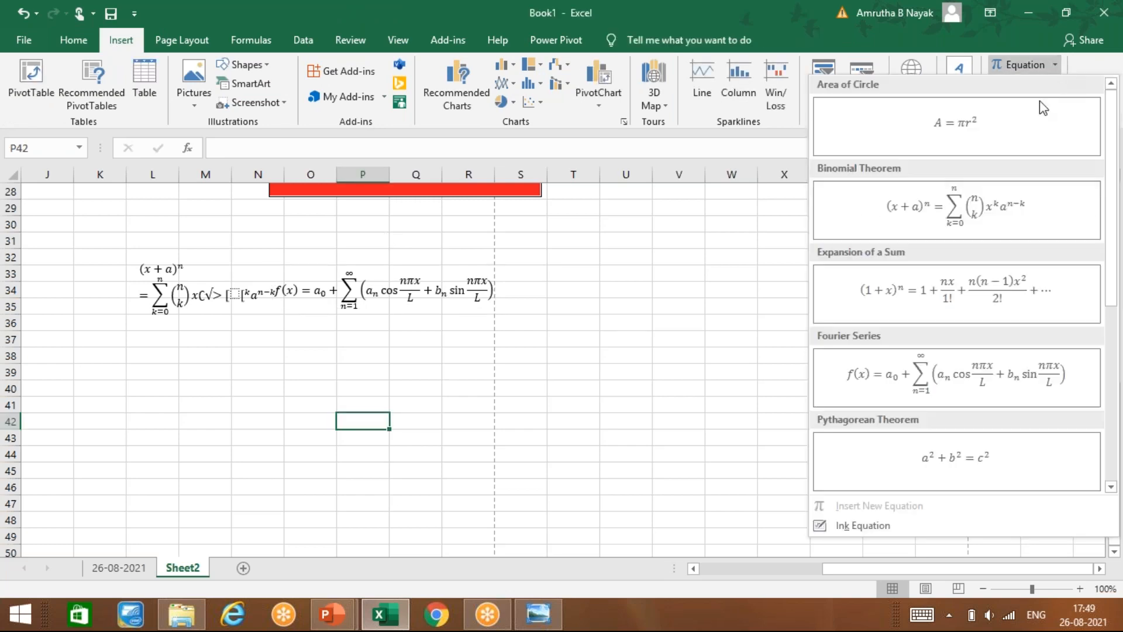
{"action": "left_click", "coordinate": [963, 360]}
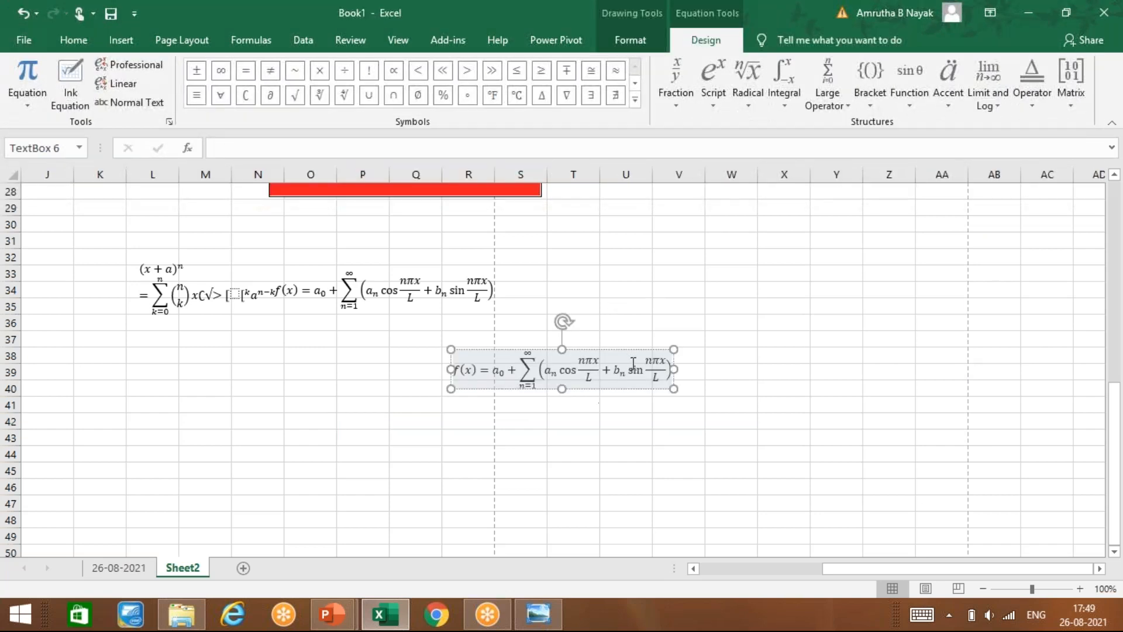
{"action": "left_click", "coordinate": [651, 369]}
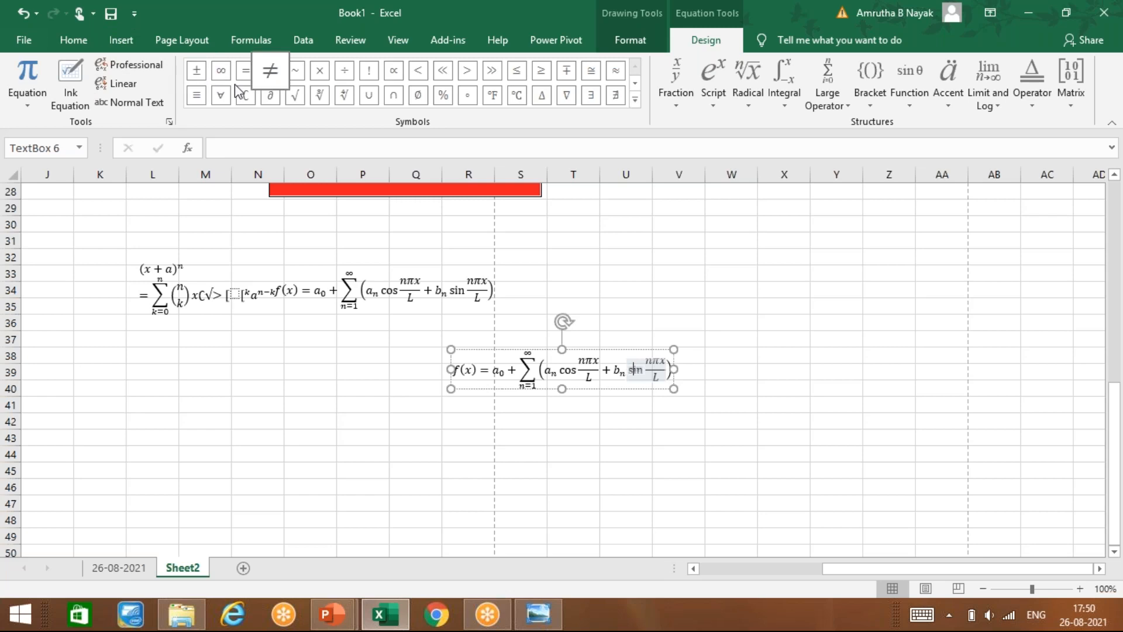
{"action": "left_click", "coordinate": [543, 83]}
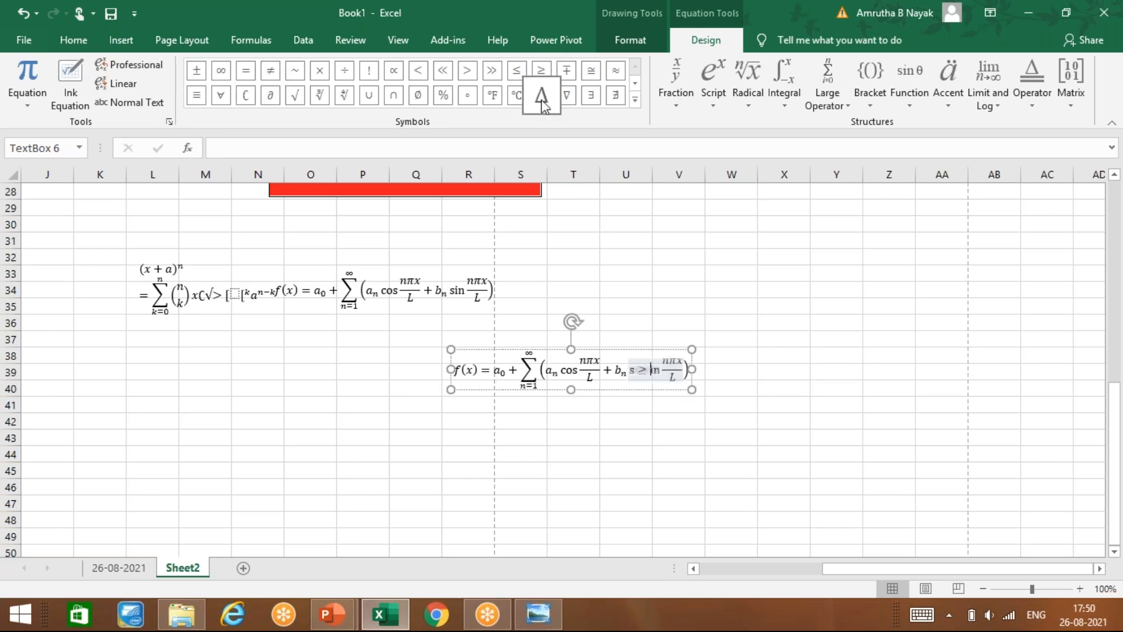
{"action": "left_click", "coordinate": [543, 103]}
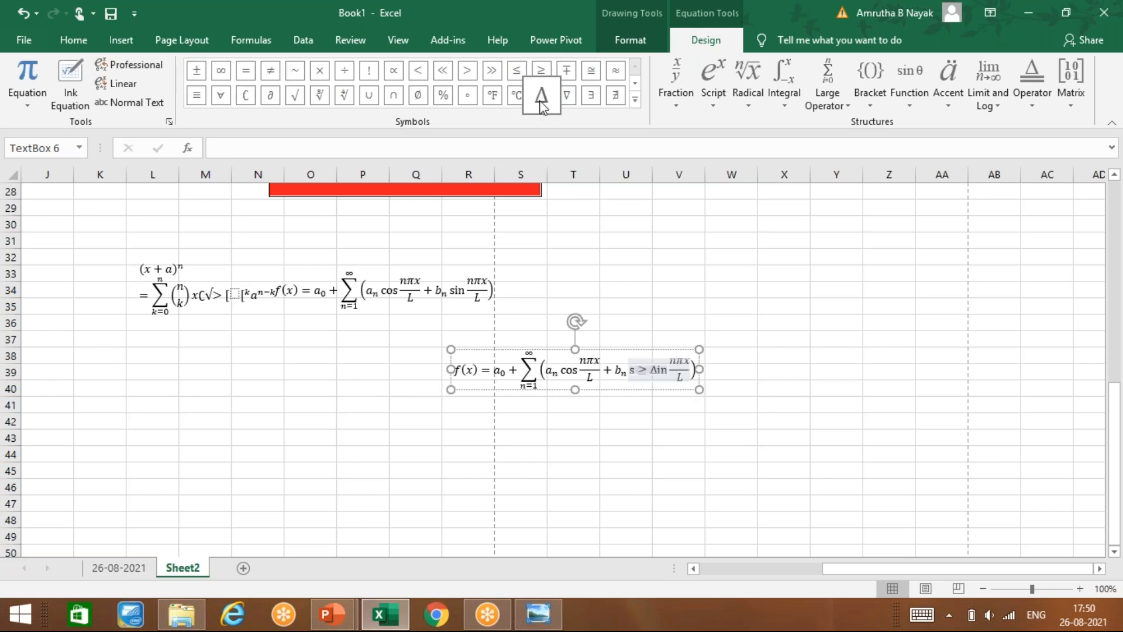
Step: Handwrite √q⁵ with Ink Equation and insert it, then select cells K41:M43
{"action": "left_click", "coordinate": [92, 102]}
{"action": "mouse_move", "coordinate": [403, 346]}
{"action": "left_mouse_down"}
{"action": "mouse_move", "coordinate": [464, 346]}
{"action": "mouse_move", "coordinate": [545, 297]}
{"action": "mouse_move", "coordinate": [508, 339]}
{"action": "mouse_move", "coordinate": [520, 339]}
{"action": "mouse_move", "coordinate": [510, 362]}
{"action": "mouse_move", "coordinate": [542, 338]}
{"action": "mouse_move", "coordinate": [569, 349]}
{"action": "mouse_move", "coordinate": [550, 370]}
{"action": "left_mouse_up"}
{"action": "left_click_drag", "start_coordinate": [536, 322], "coordinate": [560, 316]}
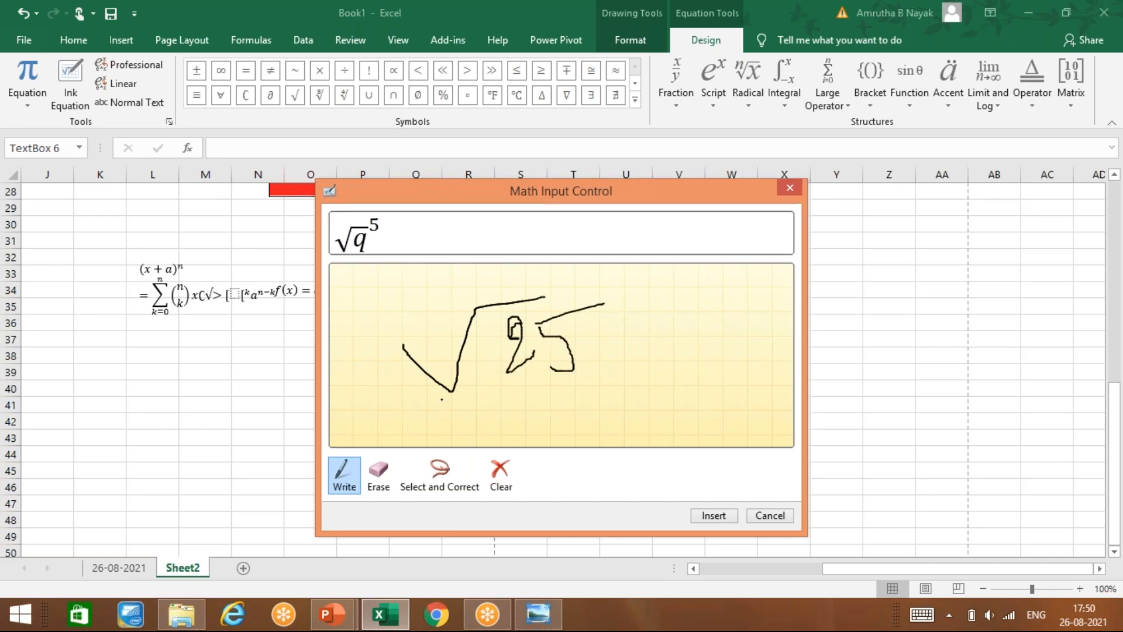
{"action": "left_click", "coordinate": [711, 516]}
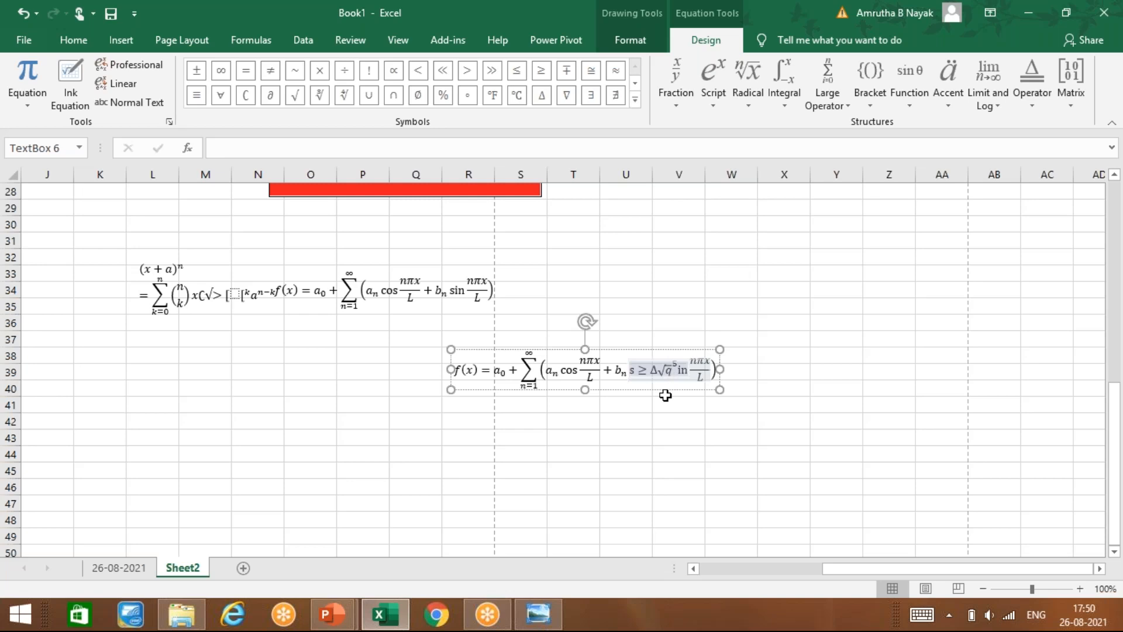
{"action": "left_click", "coordinate": [338, 498]}
{"action": "left_click_drag", "start_coordinate": [77, 400], "coordinate": [230, 433]}
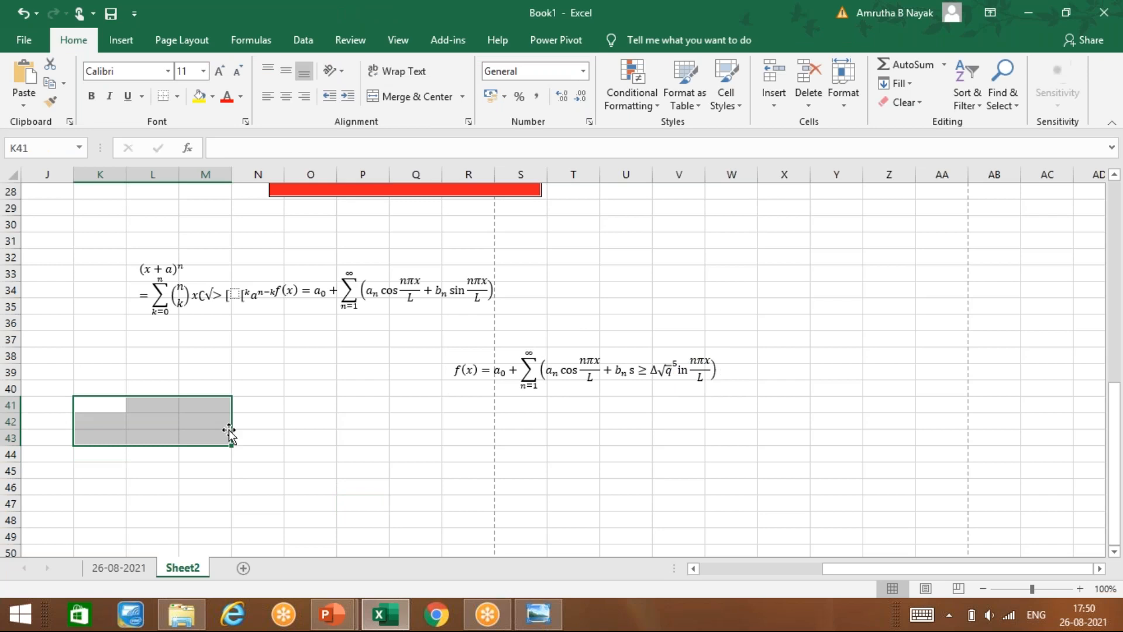
Step: Insert the Tenge sign ₸ from Currency Symbols into cell K41
{"action": "left_click", "coordinate": [123, 41]}
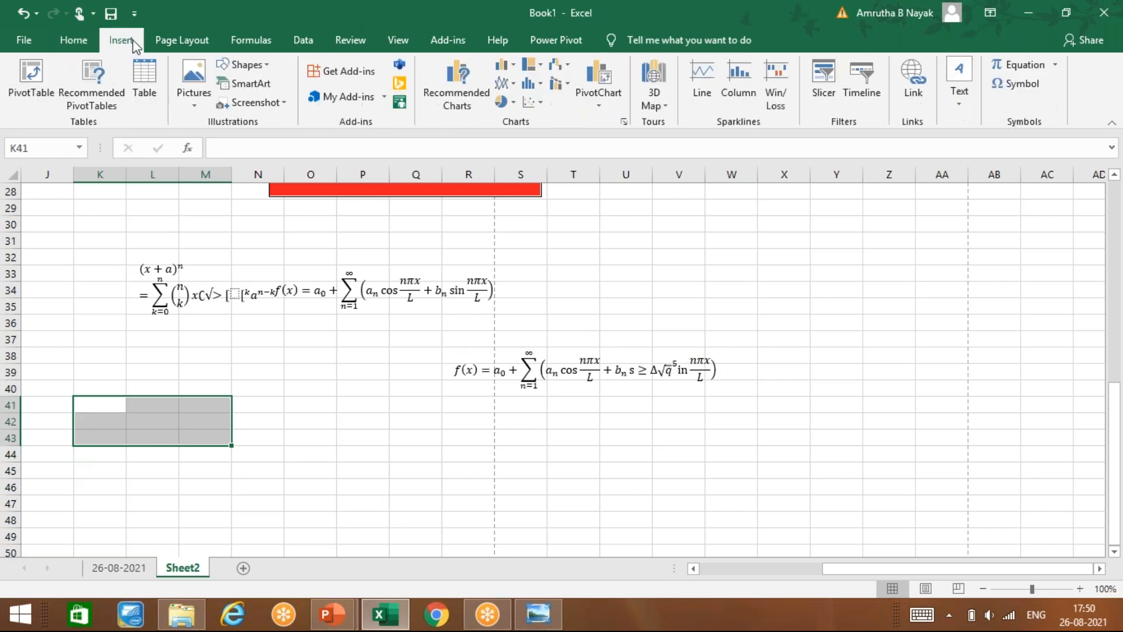
{"action": "left_click", "coordinate": [1031, 89]}
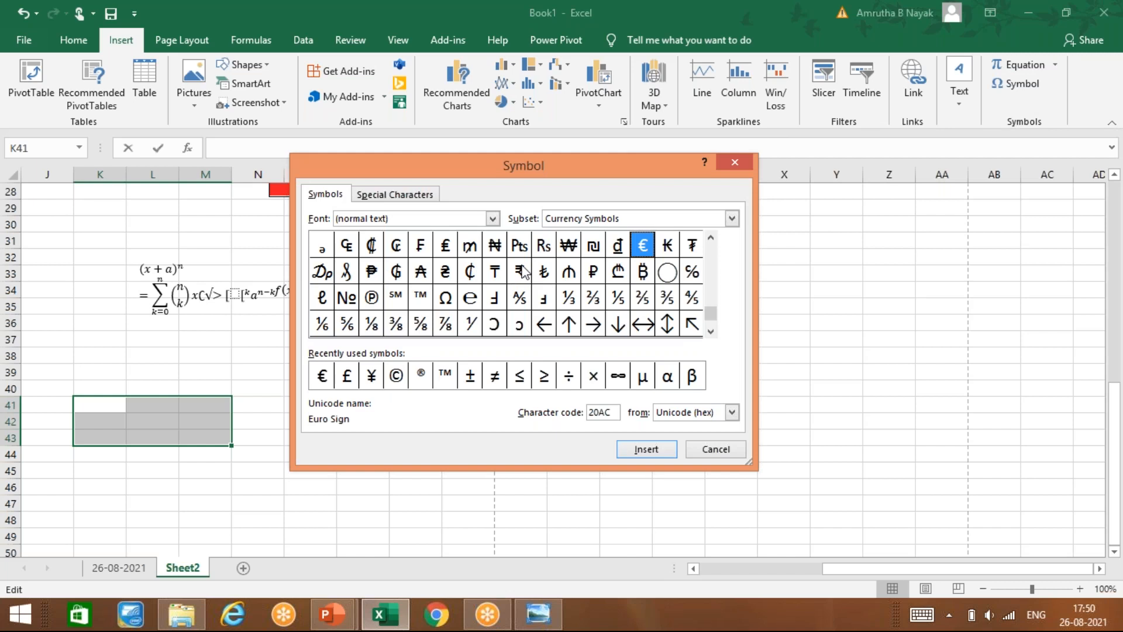
{"action": "left_click", "coordinate": [493, 273]}
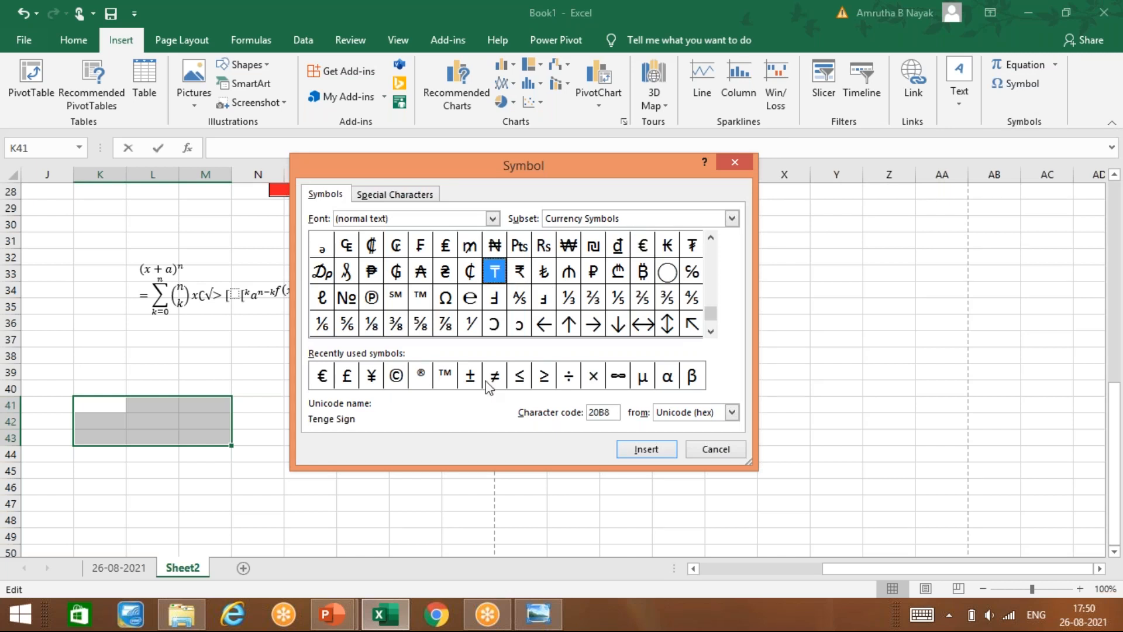
{"action": "left_click", "coordinate": [645, 451]}
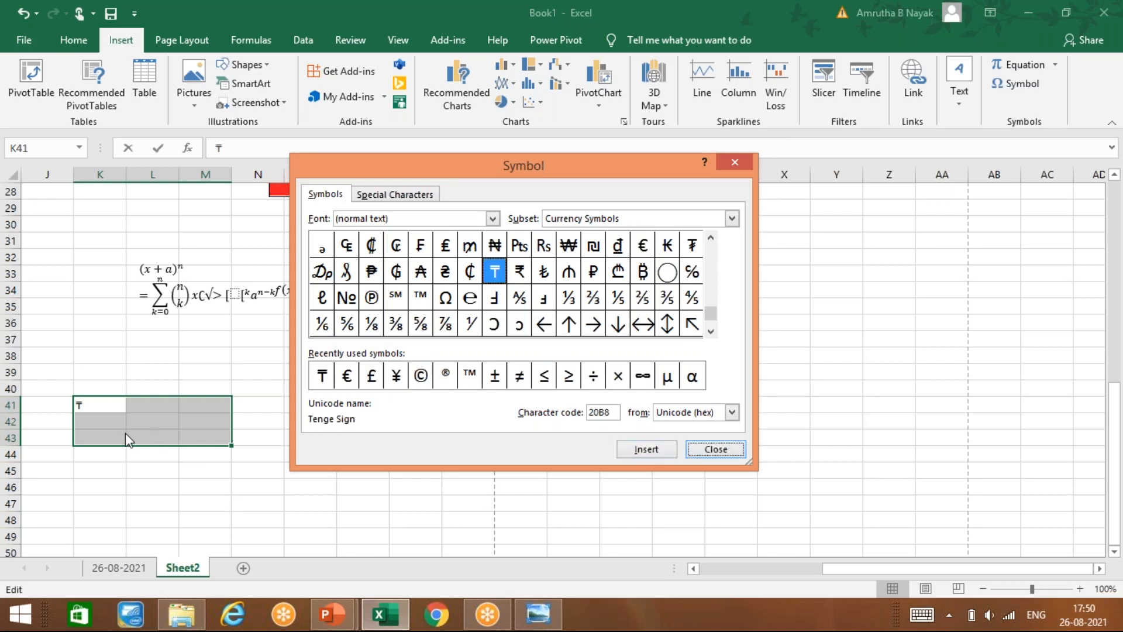
{"action": "left_click", "coordinate": [716, 448]}
{"action": "left_click", "coordinate": [153, 438]}
{"action": "left_click", "coordinate": [1025, 92]}
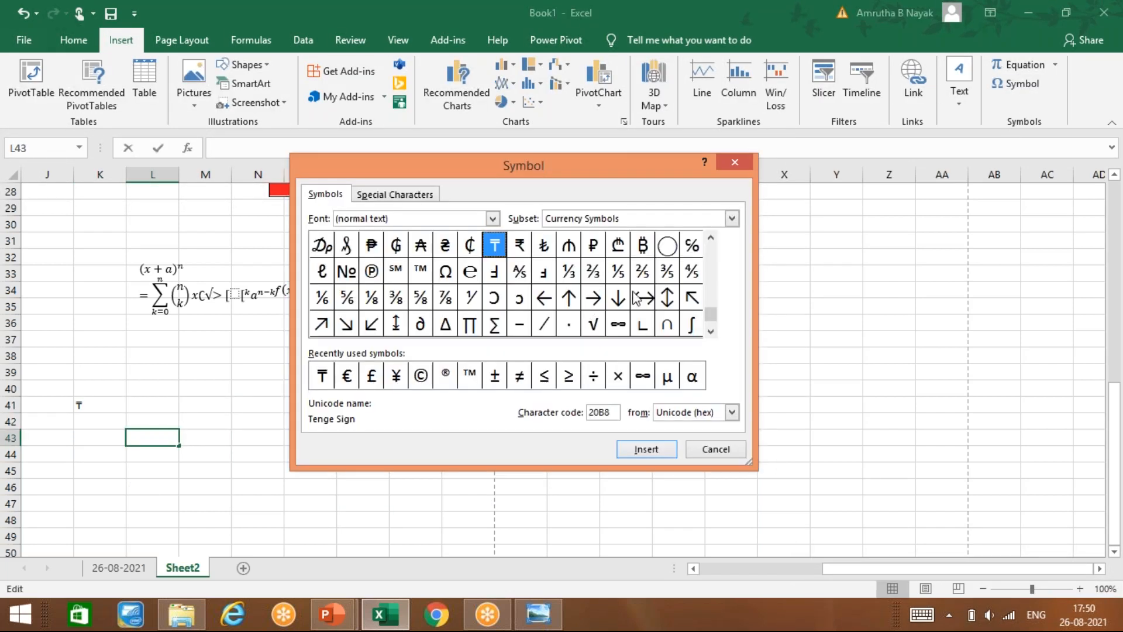
Step: Close the Symbol dialog and raise cell L43's font size to 22
{"action": "left_click", "coordinate": [735, 163]}
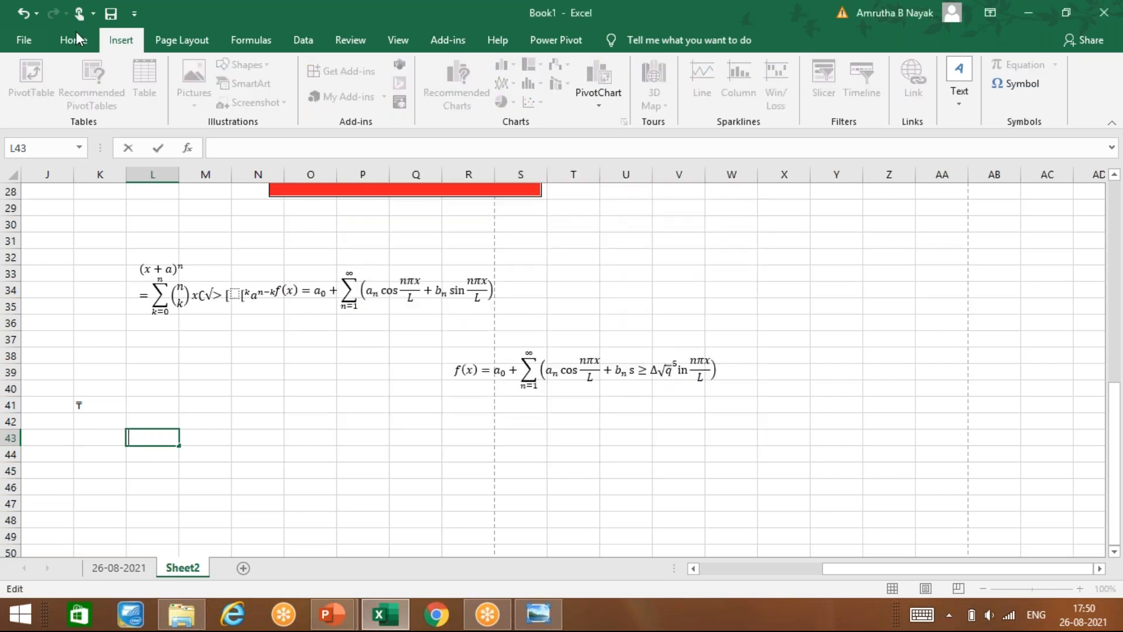
{"action": "left_click", "coordinate": [73, 40]}
{"action": "left_click", "coordinate": [225, 73]}
{"action": "left_click", "coordinate": [225, 74]}
{"action": "left_click", "coordinate": [225, 74]}
{"action": "left_click", "coordinate": [225, 74]}
{"action": "left_click", "coordinate": [225, 74]}
{"action": "left_click", "coordinate": [225, 73]}
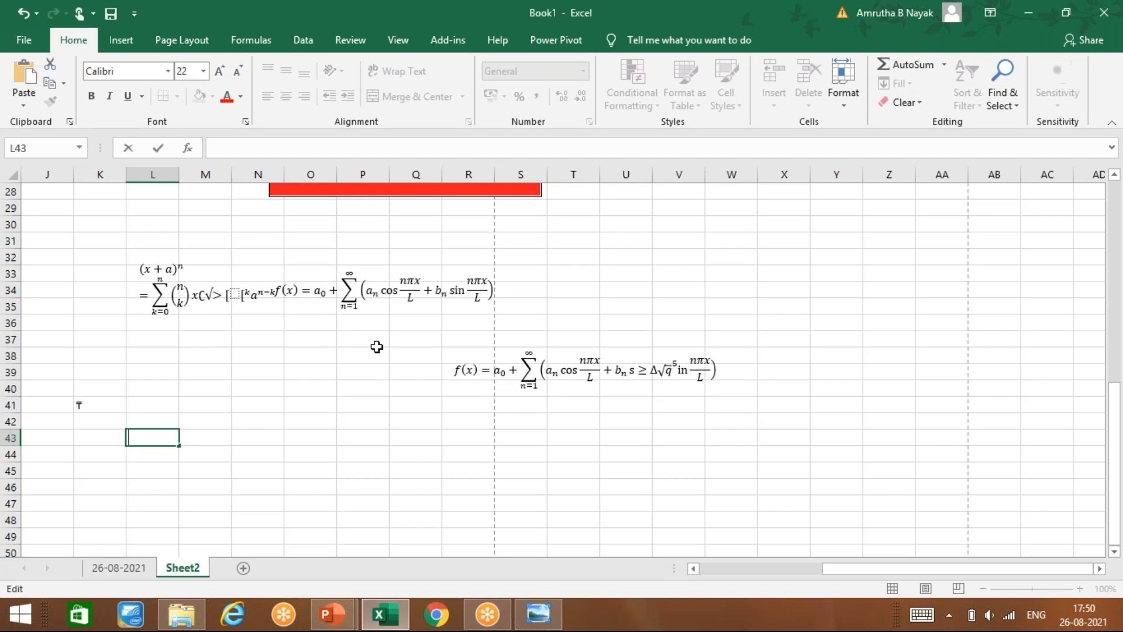
{"action": "left_click", "coordinate": [340, 458]}
Step: Insert the Ruble sign ₽ from Currency Symbols into cell L44
{"action": "left_click", "coordinate": [167, 452]}
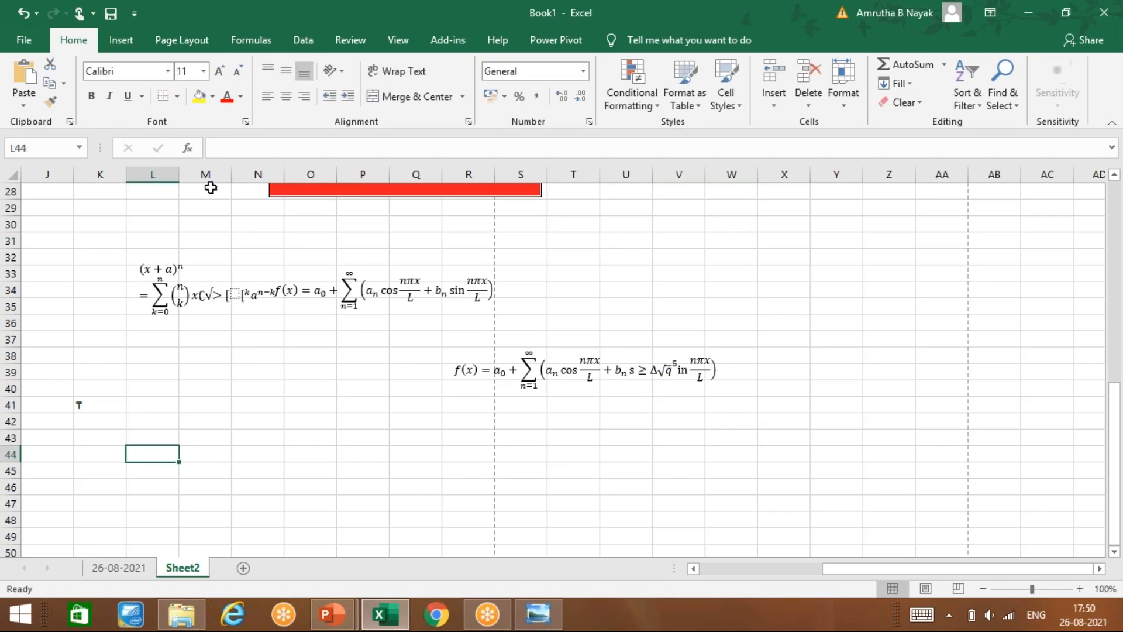
{"action": "left_click", "coordinate": [121, 39]}
{"action": "left_click", "coordinate": [1016, 83]}
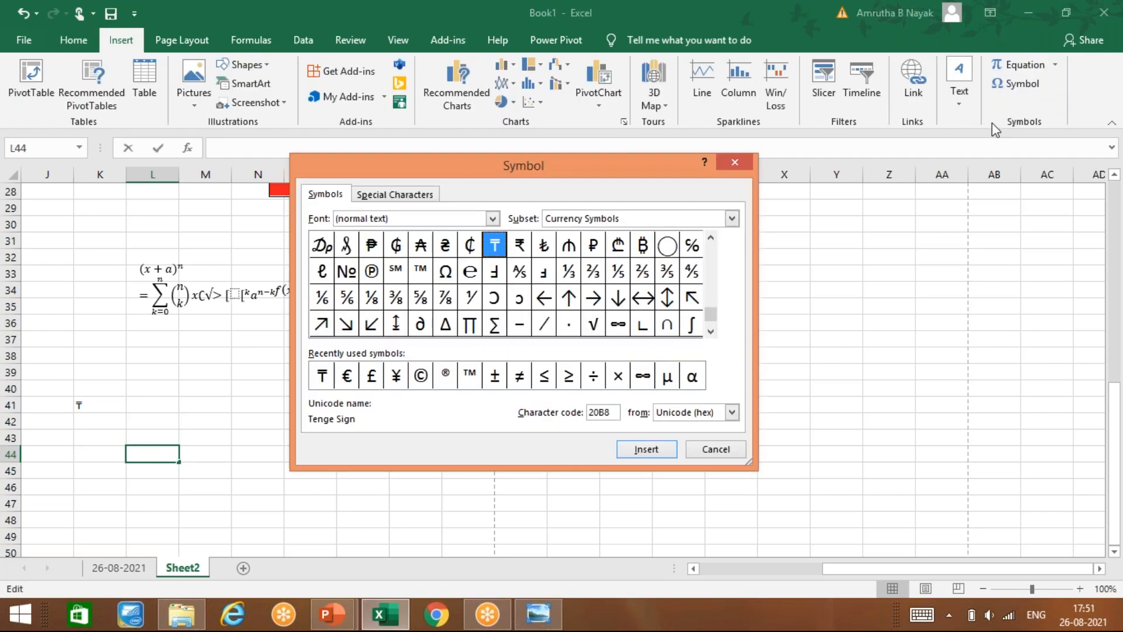
{"action": "left_click", "coordinate": [593, 246]}
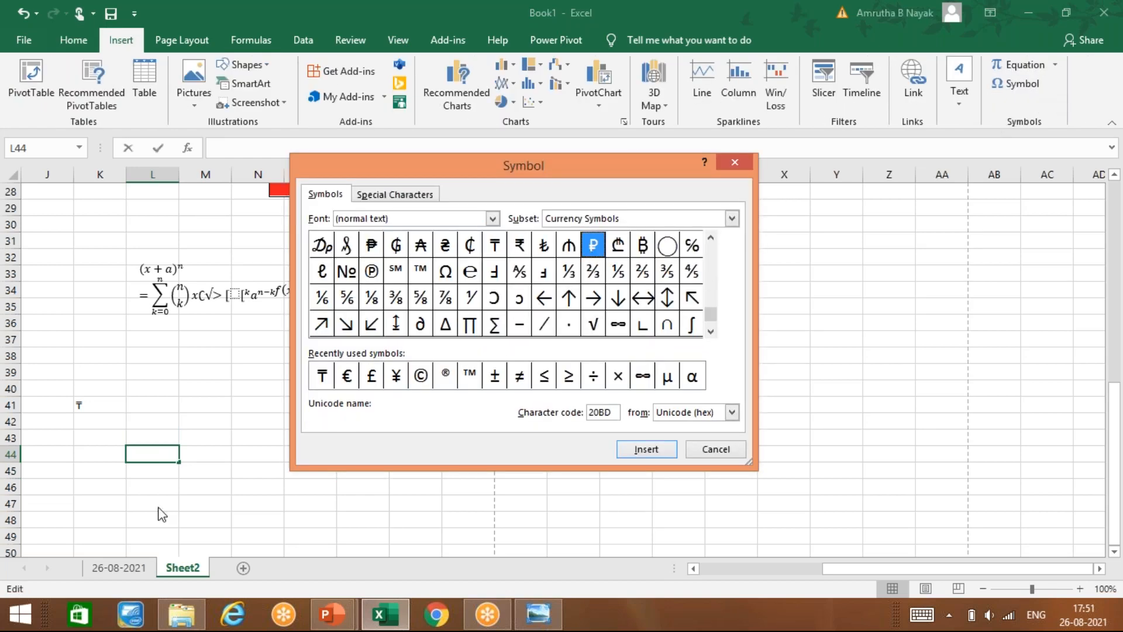
{"action": "left_click", "coordinate": [648, 449]}
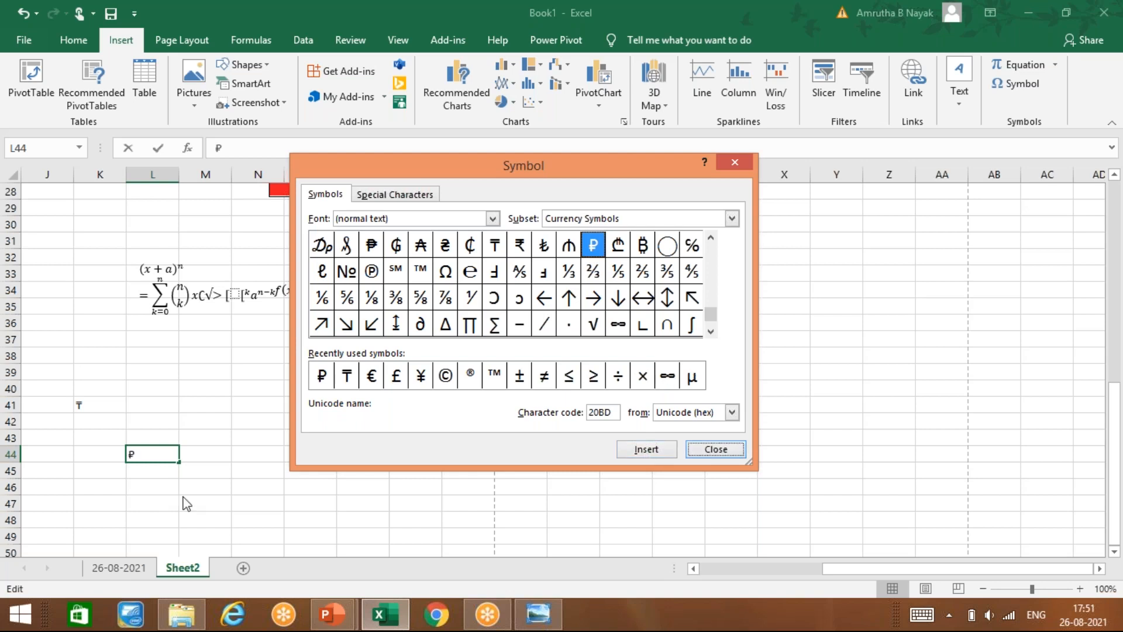
{"action": "left_click", "coordinate": [715, 449]}
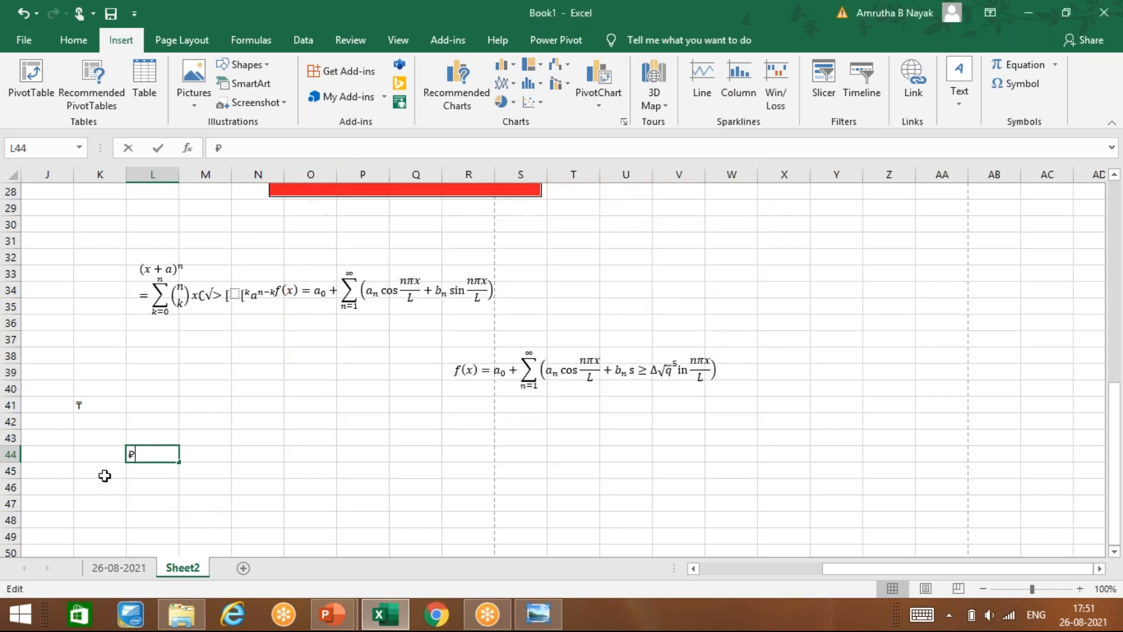
Step: Commit the ₽ in L44 and enlarge its font to size 26
{"action": "key", "text": "Return"}
{"action": "left_click", "coordinate": [155, 451]}
{"action": "left_click", "coordinate": [74, 39]}
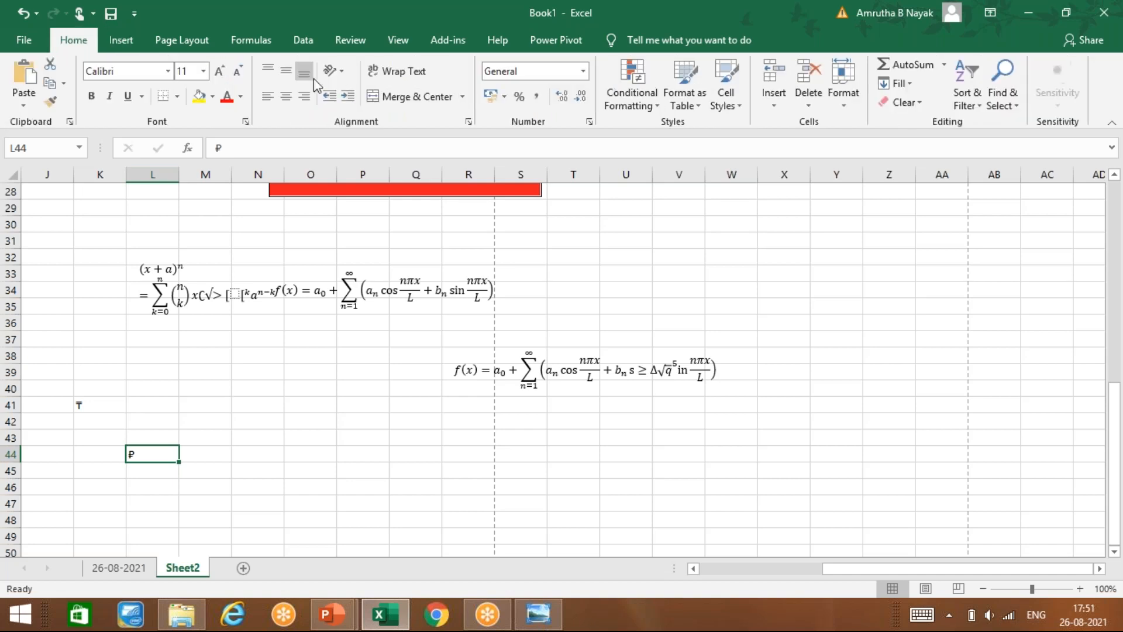
{"action": "left_click", "coordinate": [226, 75]}
{"action": "left_click", "coordinate": [227, 75]}
{"action": "left_click", "coordinate": [227, 76]}
{"action": "left_click", "coordinate": [227, 75]}
{"action": "left_click", "coordinate": [228, 76]}
{"action": "left_click", "coordinate": [231, 77]}
{"action": "left_click", "coordinate": [220, 81]}
{"action": "left_click", "coordinate": [221, 80]}
{"action": "left_click", "coordinate": [221, 80]}
{"action": "left_click", "coordinate": [221, 80]}
{"action": "left_click", "coordinate": [160, 525]}
{"action": "left_click", "coordinate": [166, 476]}
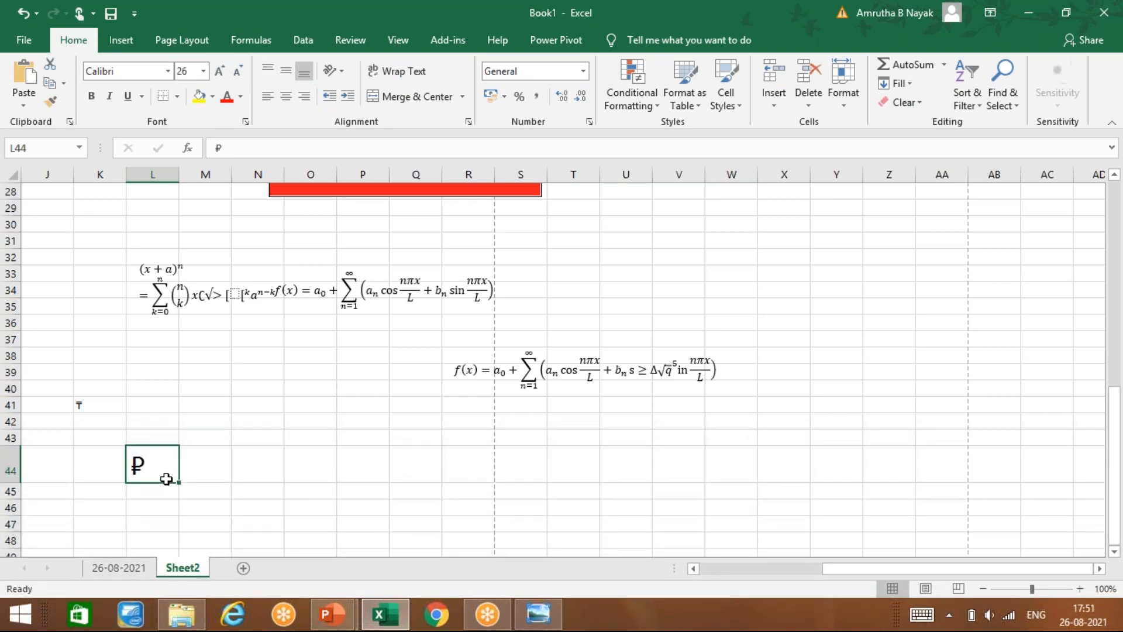
{"action": "left_click", "coordinate": [126, 46]}
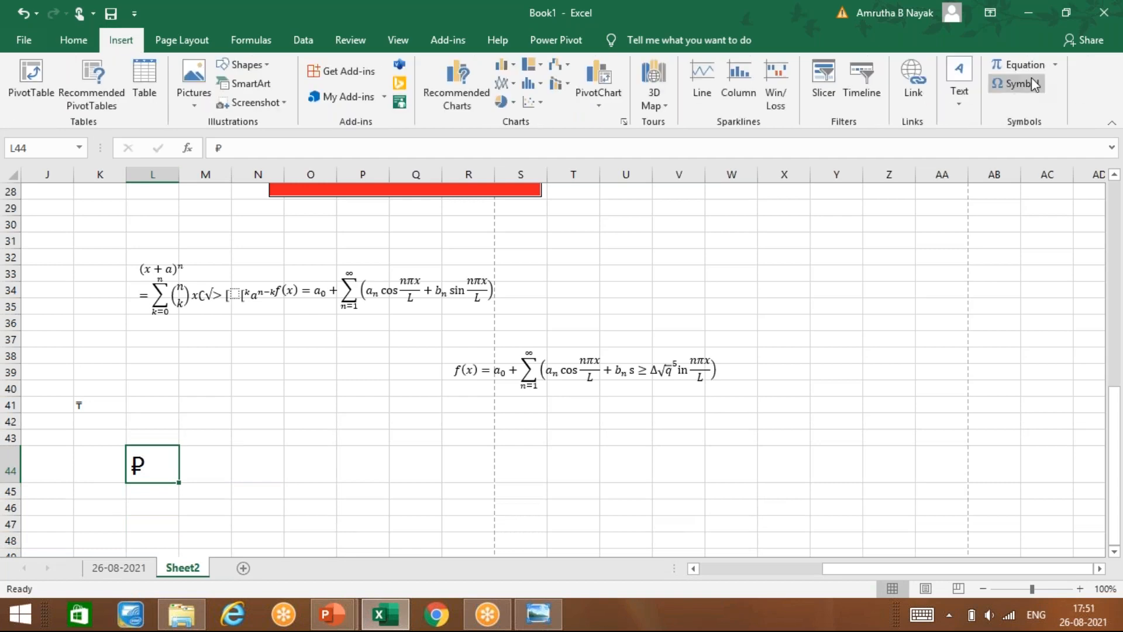
Step: Add Ż (capital Z with dot above) from the Latin Extended characters after the ₽ in L44
{"action": "left_click", "coordinate": [1032, 82]}
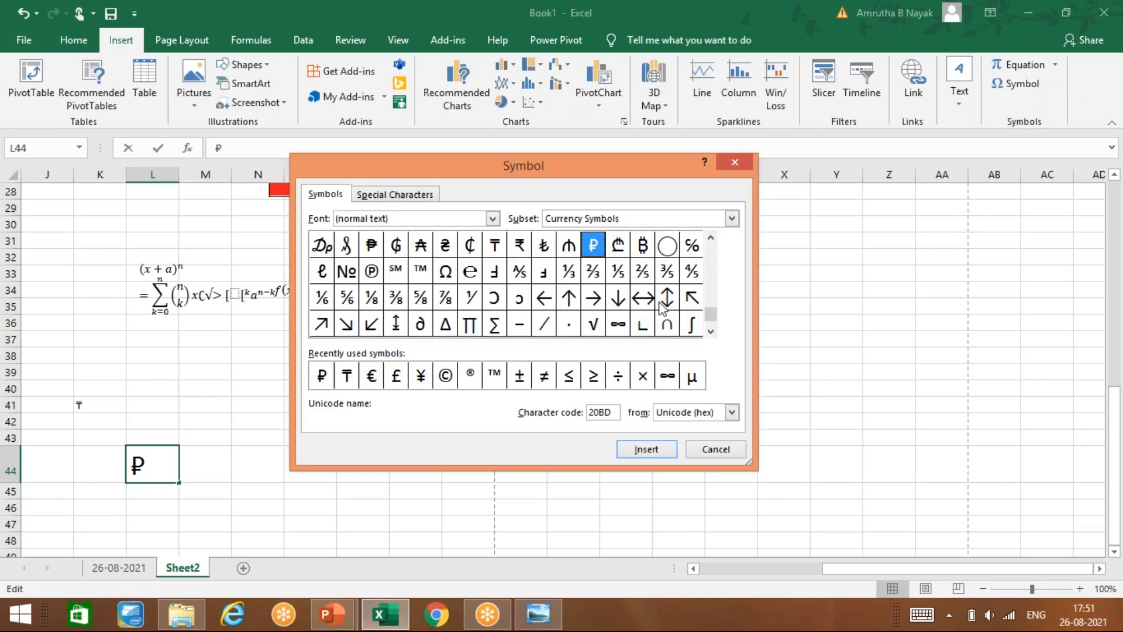
{"action": "left_click", "coordinate": [732, 413]}
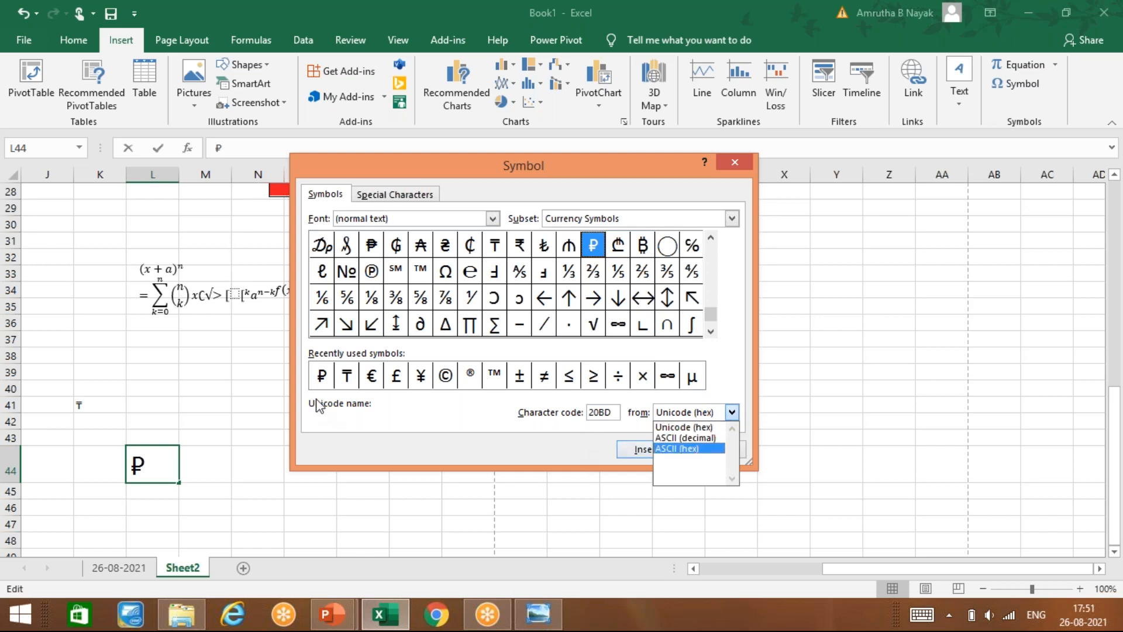
{"action": "left_click", "coordinate": [396, 376]}
{"action": "left_click", "coordinate": [468, 377]}
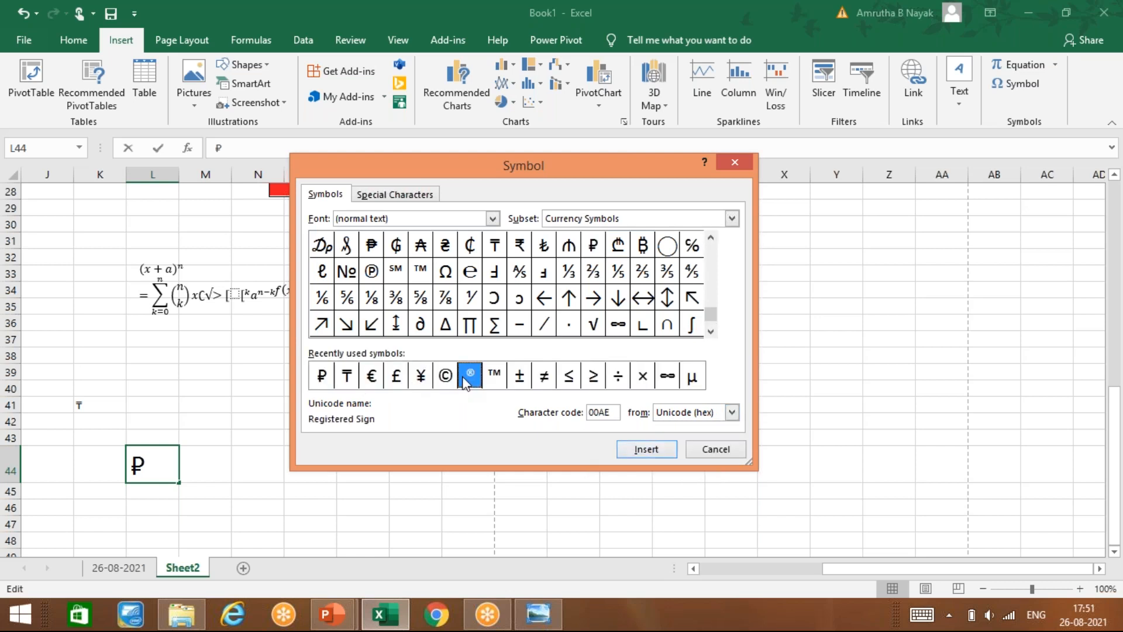
{"action": "left_click_drag", "start_coordinate": [711, 326], "coordinate": [710, 250]}
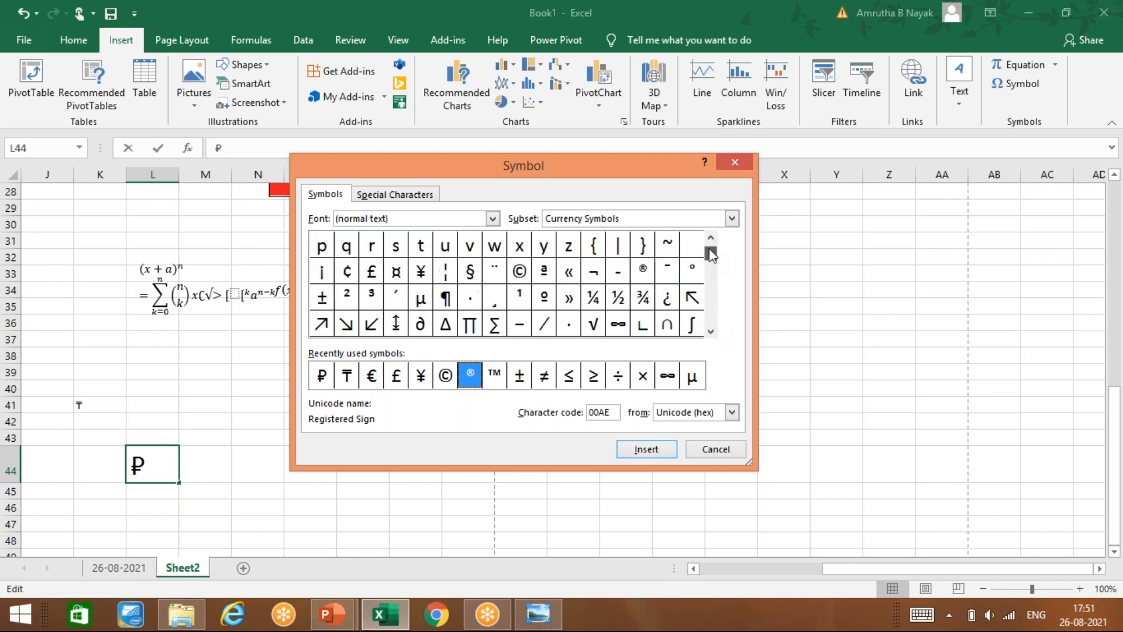
{"action": "left_click", "coordinate": [733, 218]}
{"action": "left_click", "coordinate": [667, 267]}
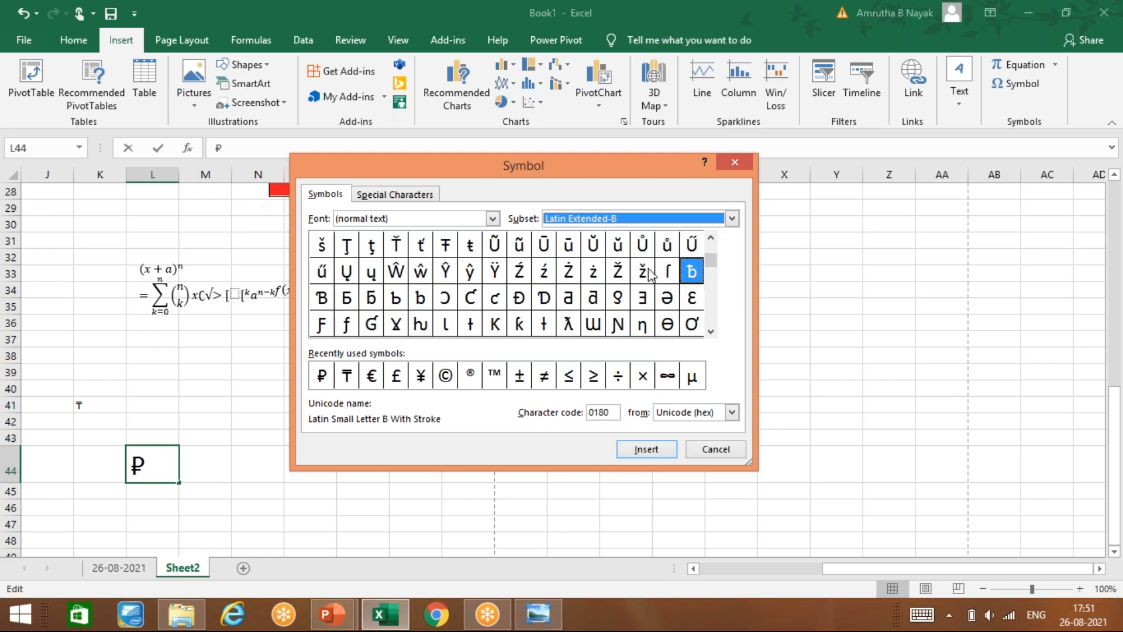
{"action": "left_click", "coordinate": [567, 275]}
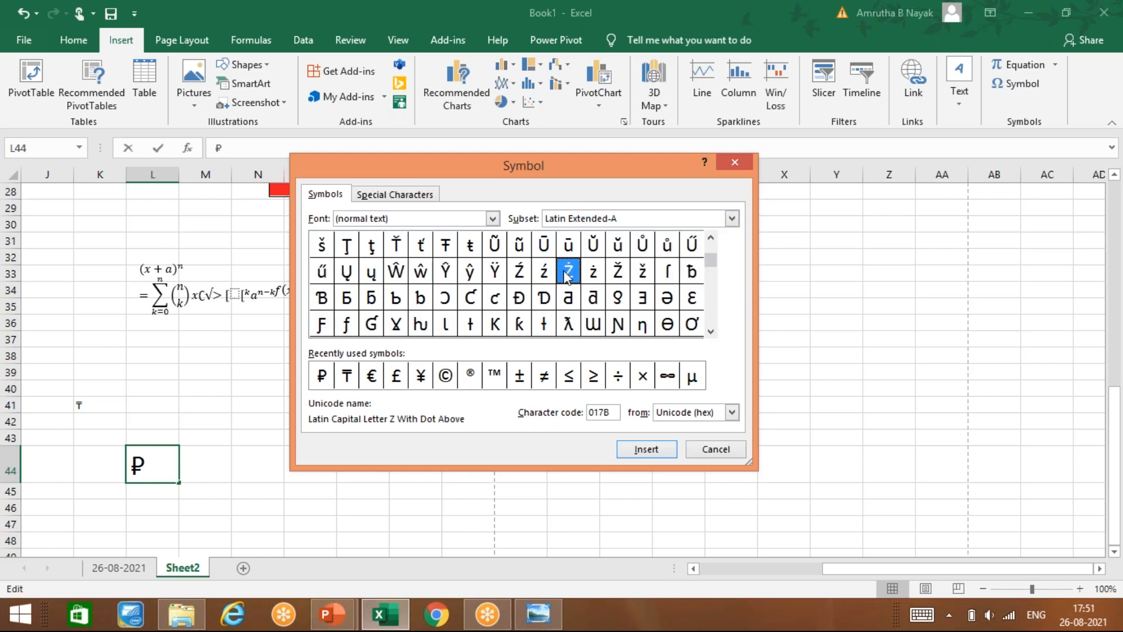
{"action": "left_click", "coordinate": [631, 448]}
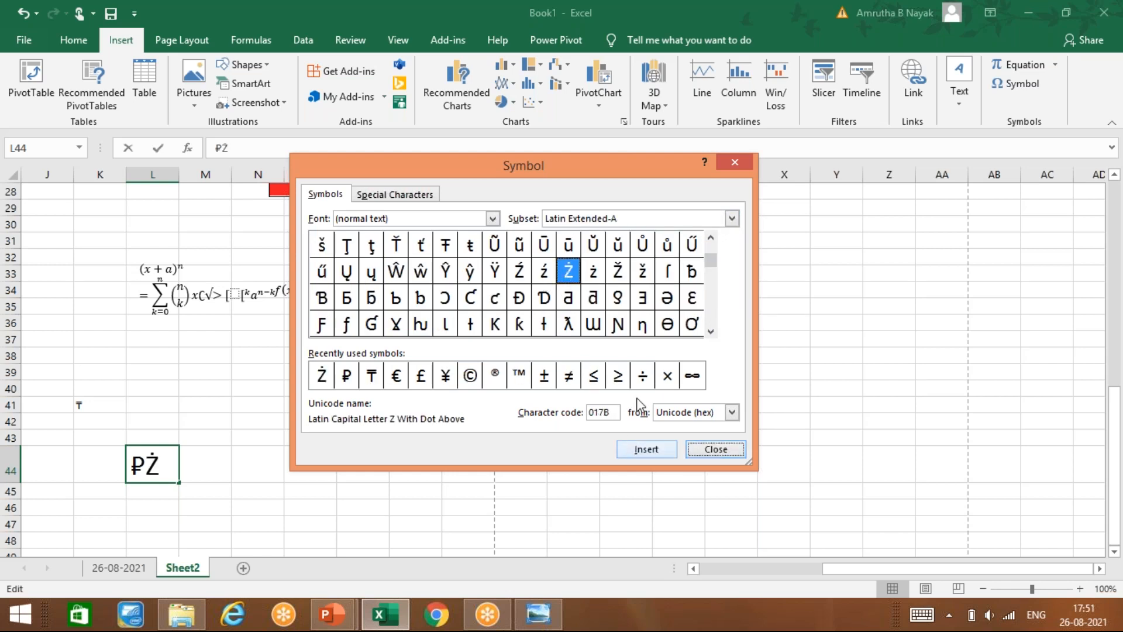
Step: Browse the IPA Extensions and Spacing Modifier Letters subsets and try the Adobe Devanagari font
{"action": "left_click", "coordinate": [731, 219]}
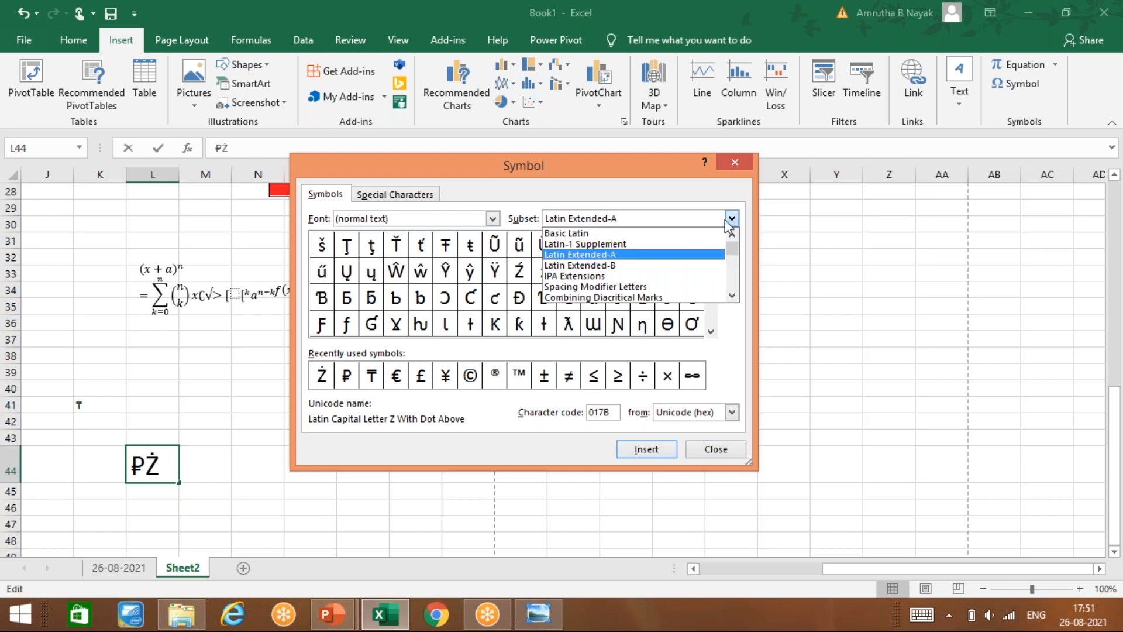
{"action": "scroll", "coordinate": [628, 286], "scroll_direction": "down", "scroll_amount": 1}
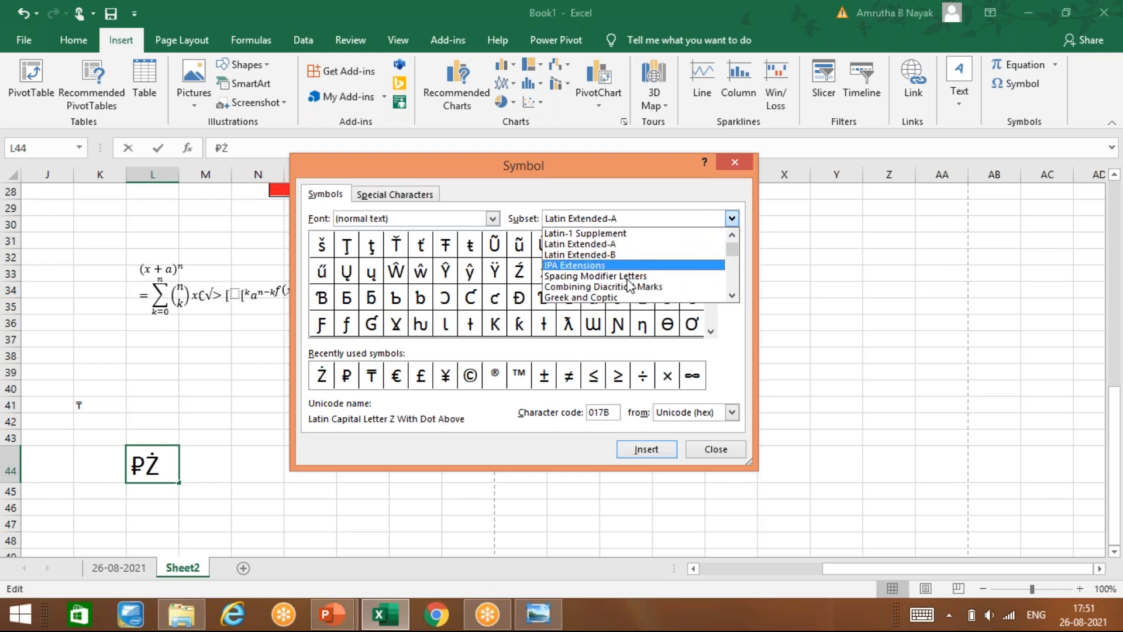
{"action": "left_click", "coordinate": [629, 286]}
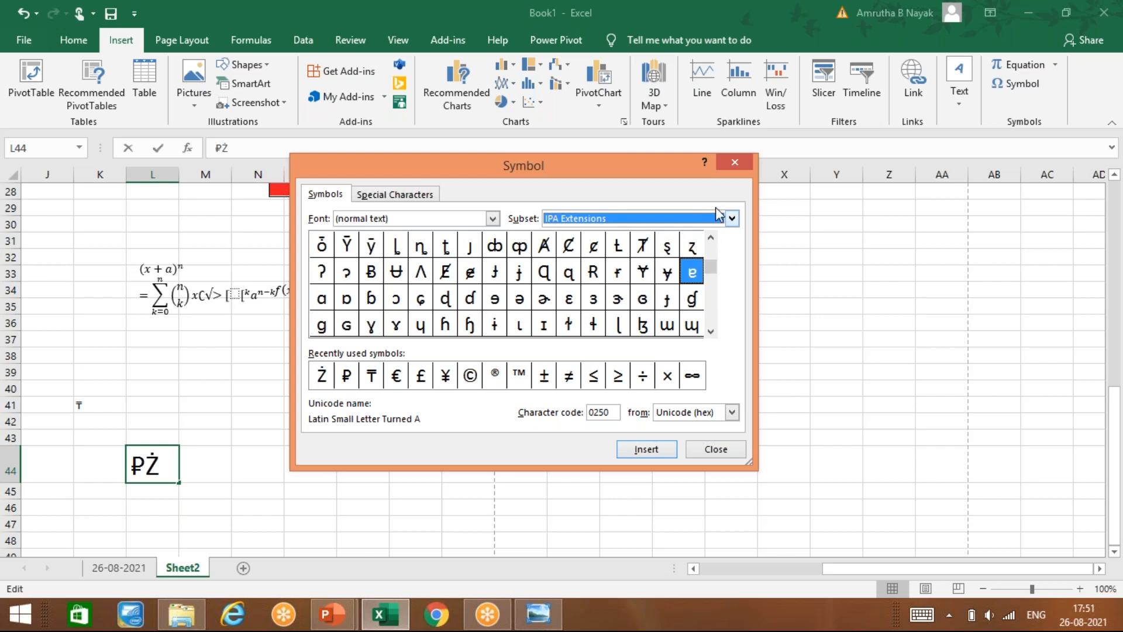
{"action": "left_click", "coordinate": [733, 219]}
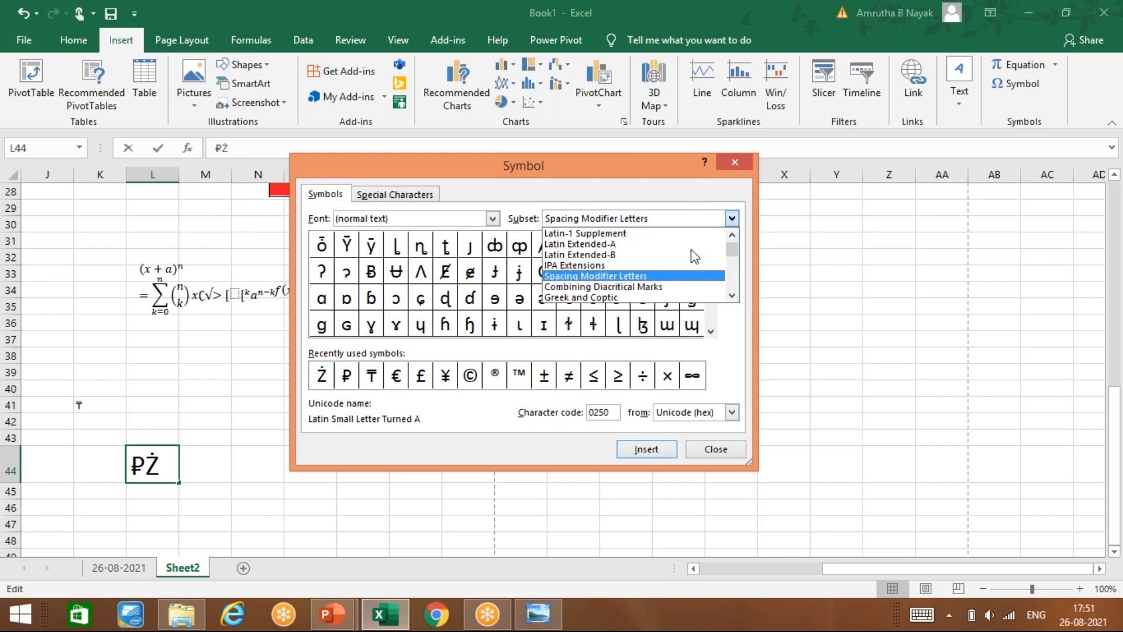
{"action": "left_click", "coordinate": [611, 276]}
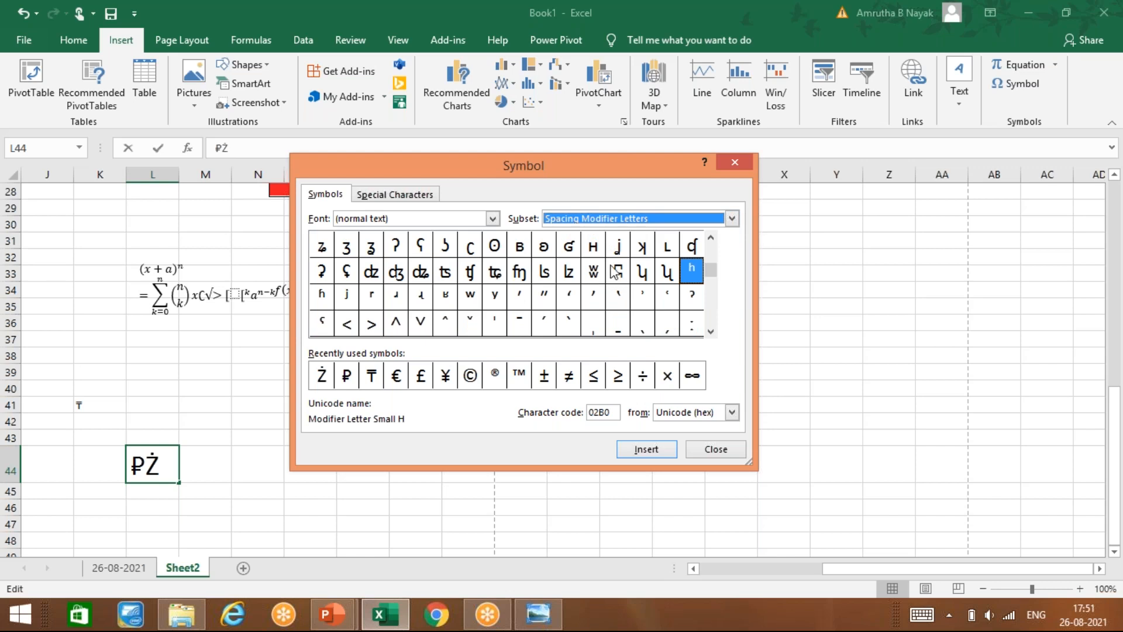
{"action": "left_click", "coordinate": [493, 219]}
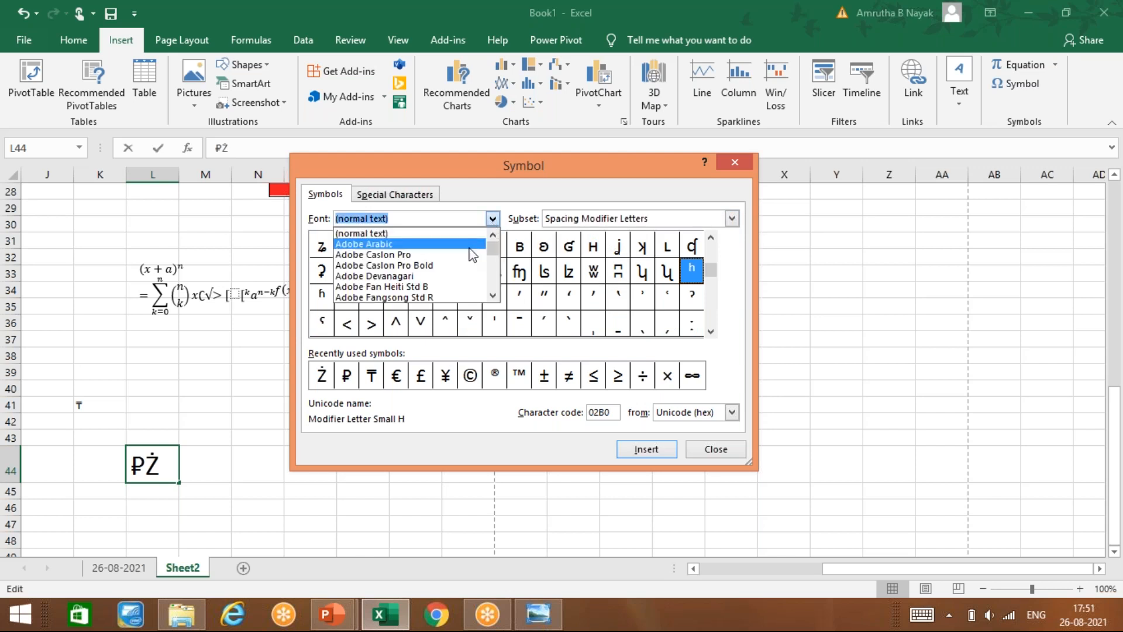
{"action": "left_click", "coordinate": [467, 276]}
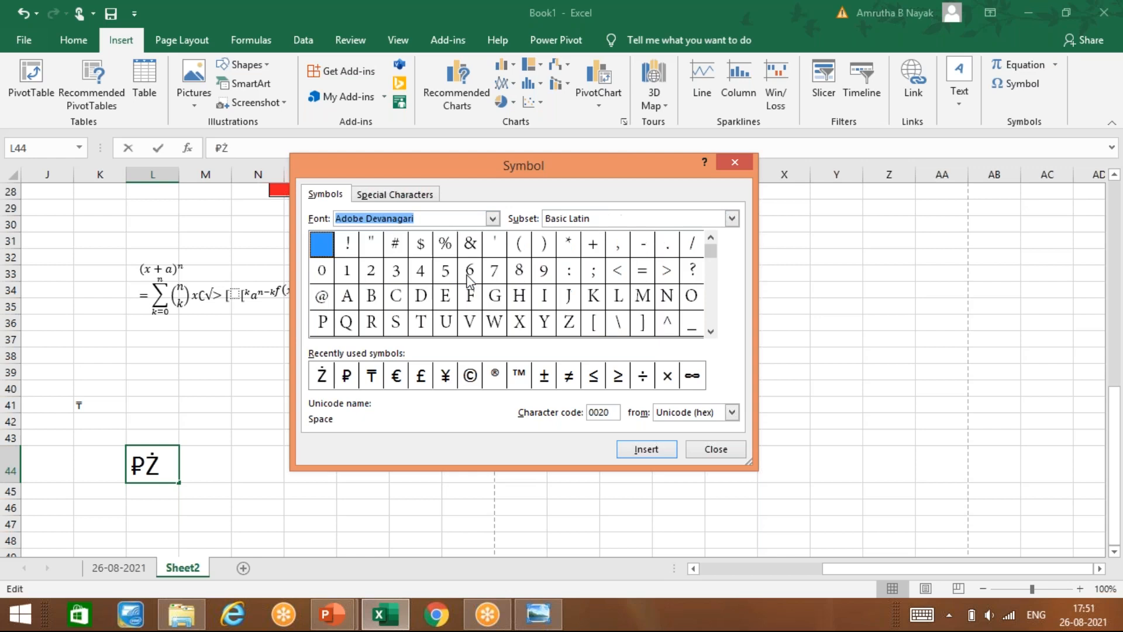
Step: Add À from Latin-1 Supplement in Adobe Caslon Pro to L44, making it read ₽ŻÀ
{"action": "left_click", "coordinate": [732, 219]}
{"action": "left_click", "coordinate": [674, 246]}
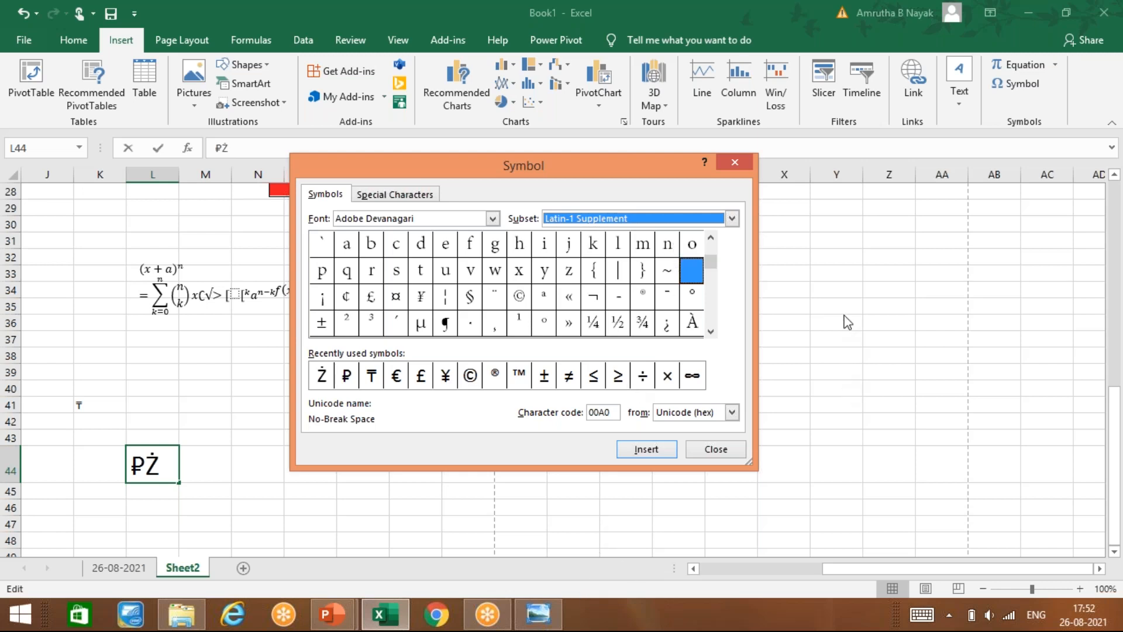
{"action": "left_click", "coordinate": [493, 219]}
{"action": "left_click", "coordinate": [447, 256]}
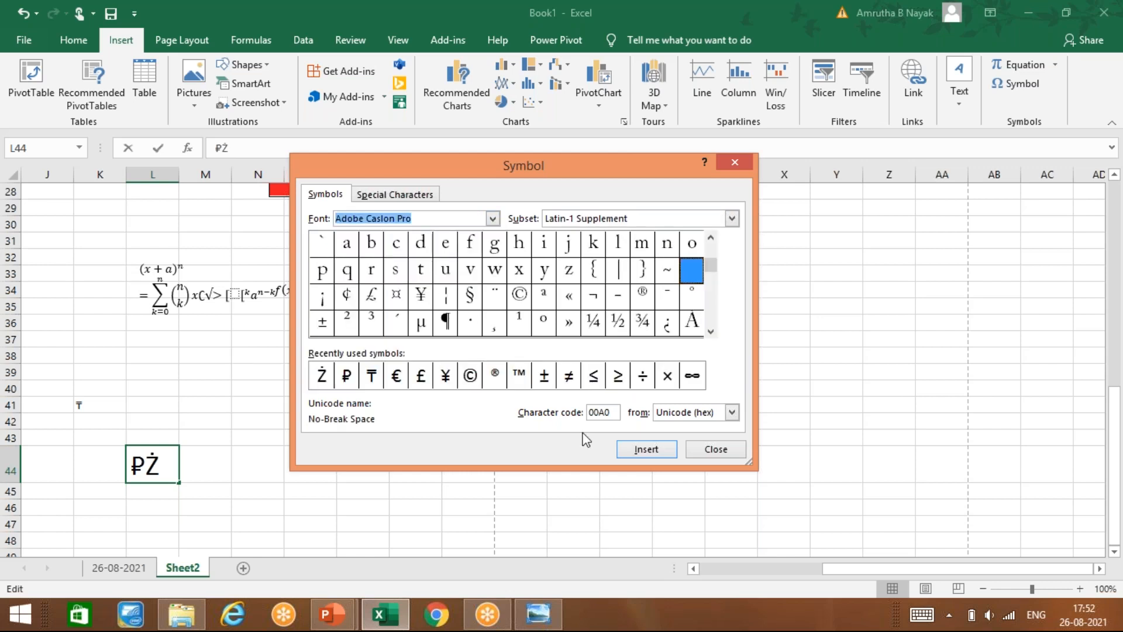
{"action": "left_click", "coordinate": [643, 376]}
{"action": "left_click", "coordinate": [668, 377]}
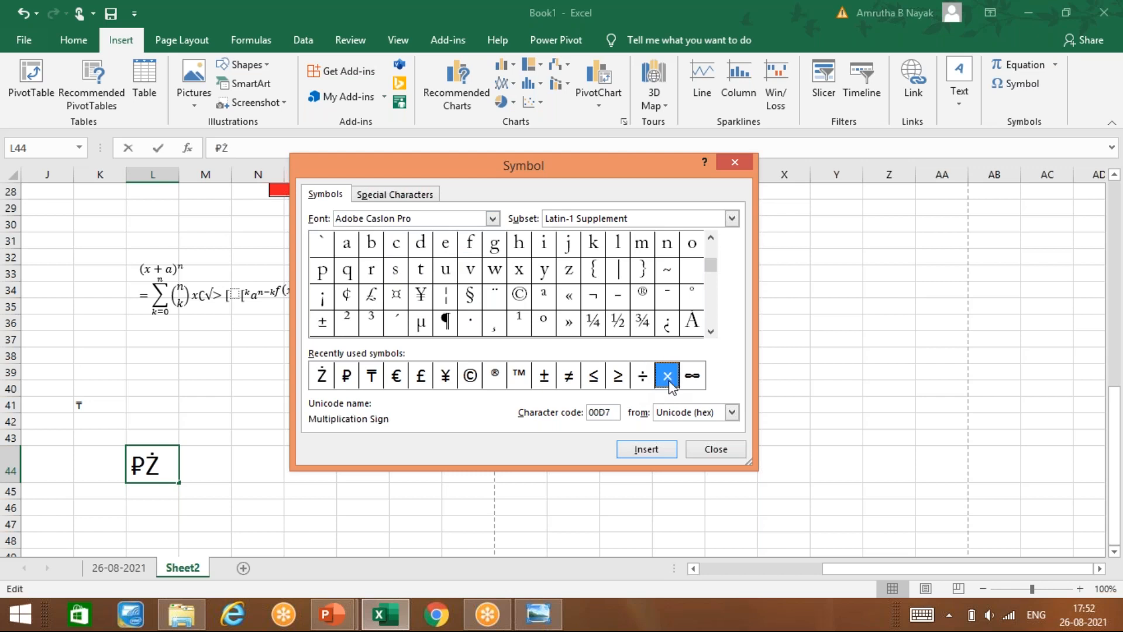
{"action": "left_click", "coordinate": [688, 331]}
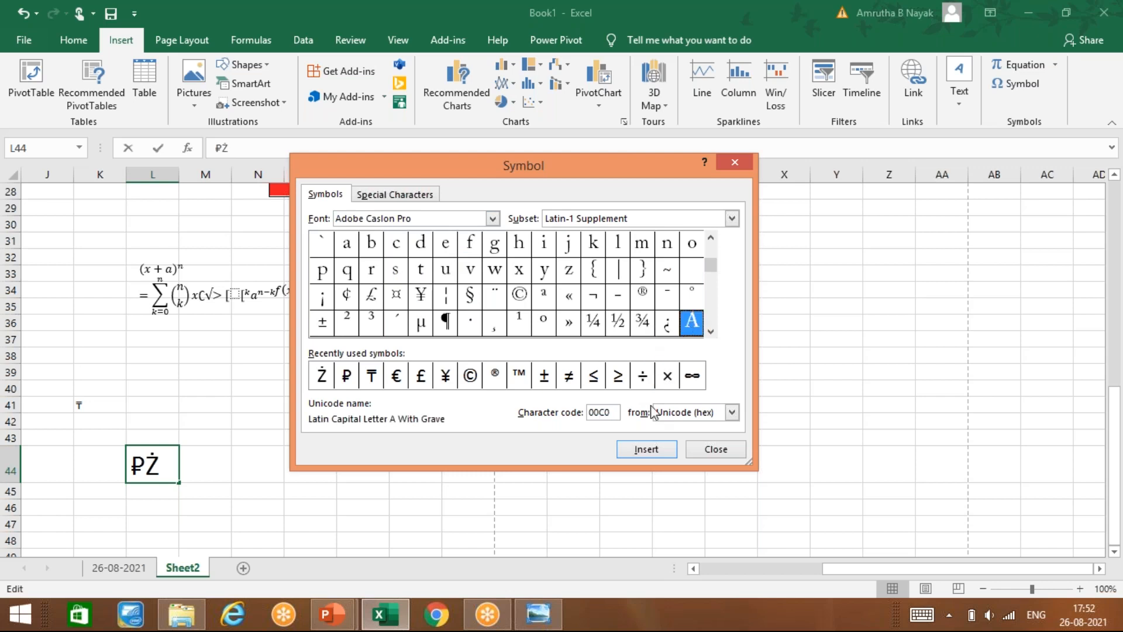
{"action": "left_click", "coordinate": [639, 451]}
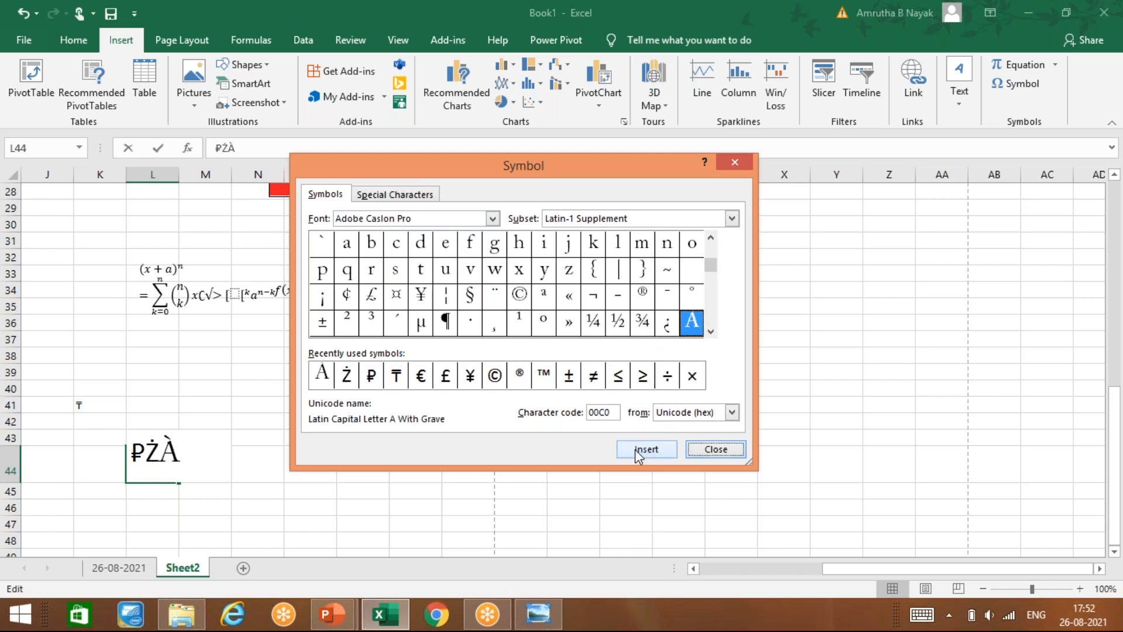
Step: Close the Symbol dialog and switch to EXCEL NOTES.pptx at slide 33
{"action": "left_click", "coordinate": [693, 449]}
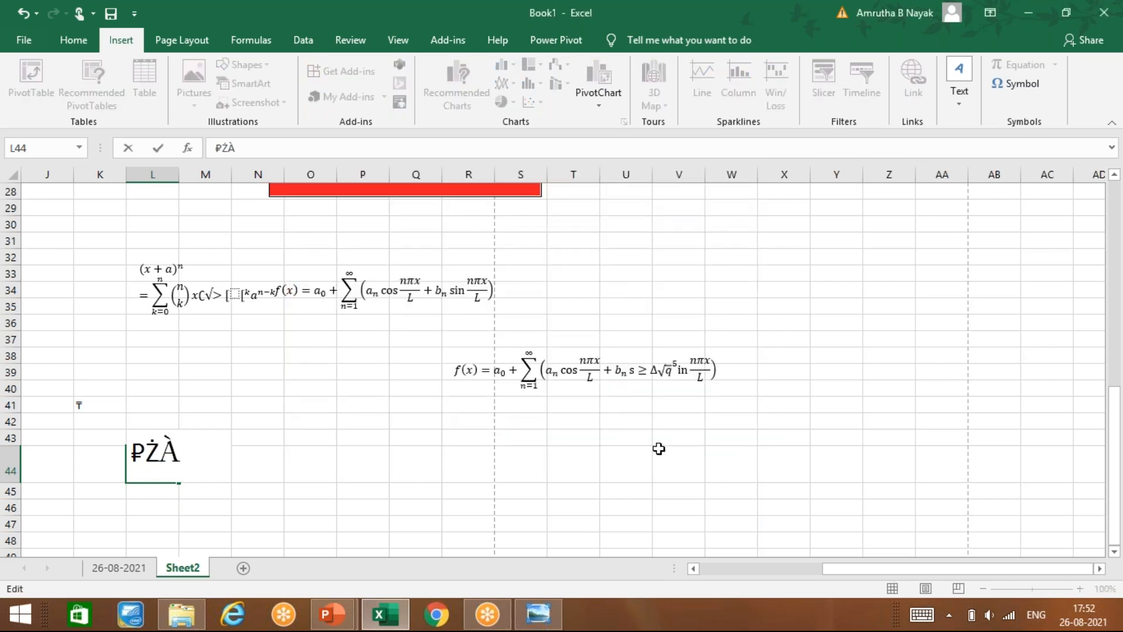
{"action": "left_click", "coordinate": [332, 614]}
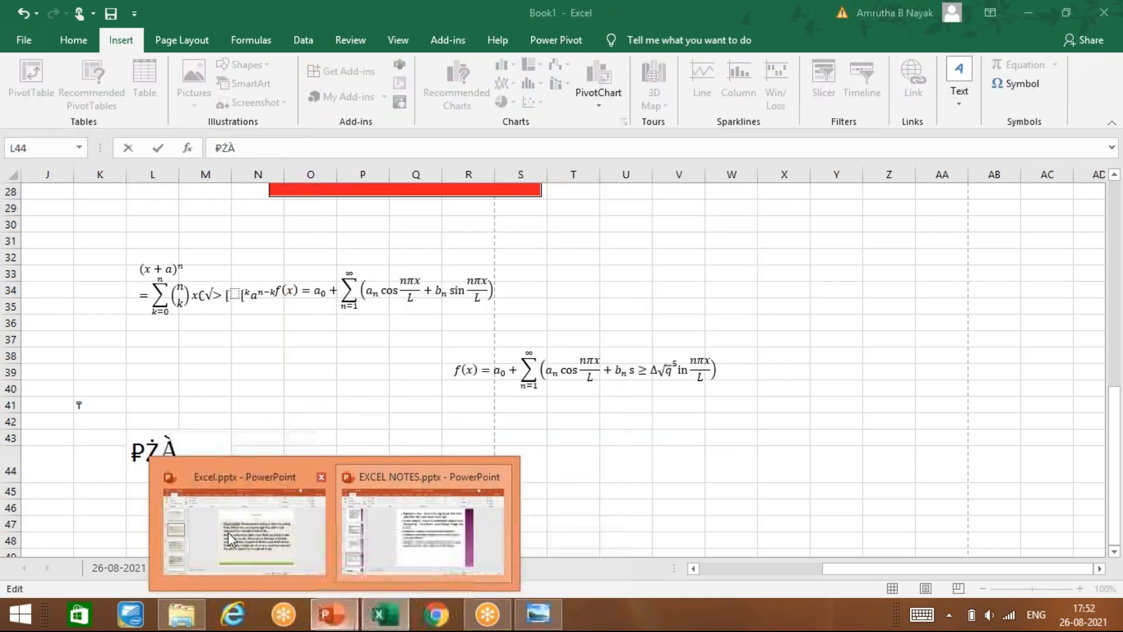
{"action": "left_click", "coordinate": [376, 539]}
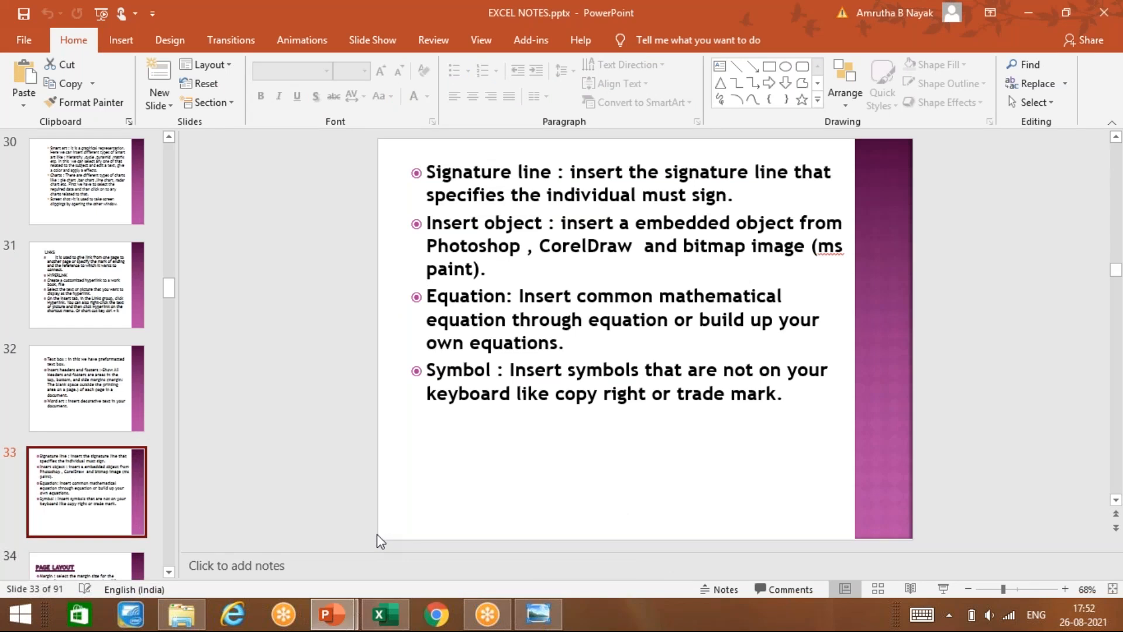